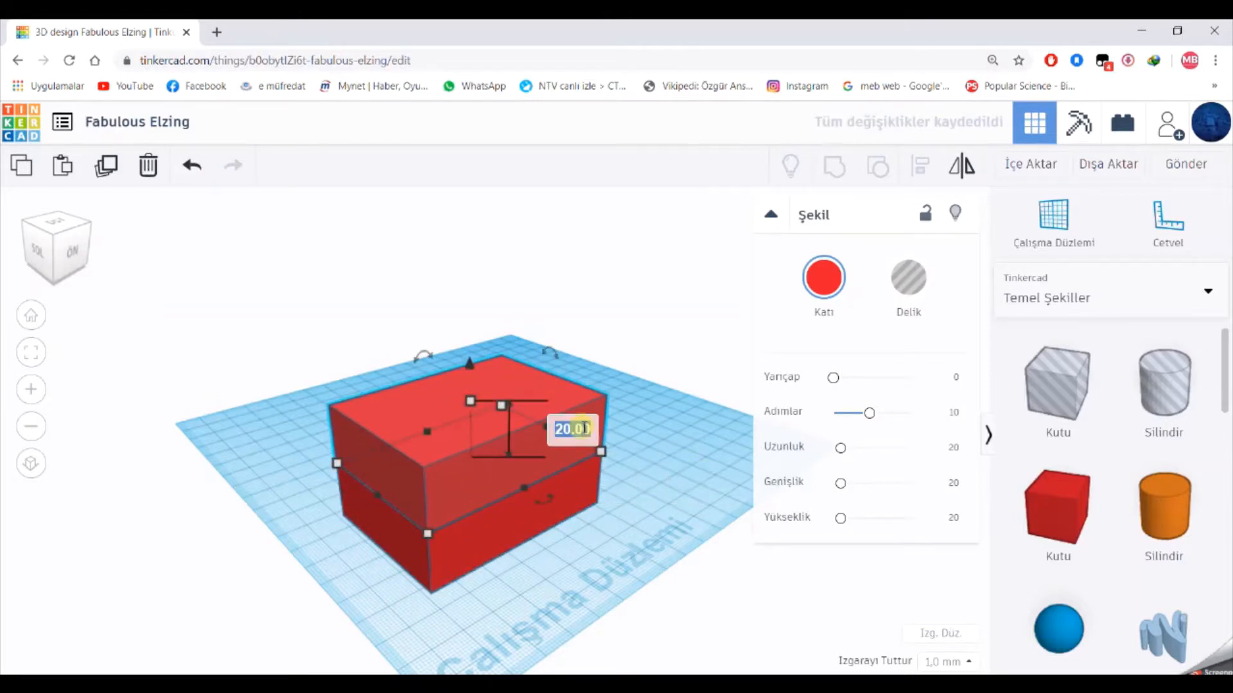
Make the box stacked on the red box 1 mm high and 3 mm wide, and colour it white.
{"action": "type", "text": "1"}
{"action": "key", "text": "Return"}
{"action": "mouse_move", "coordinate": [337, 461]}
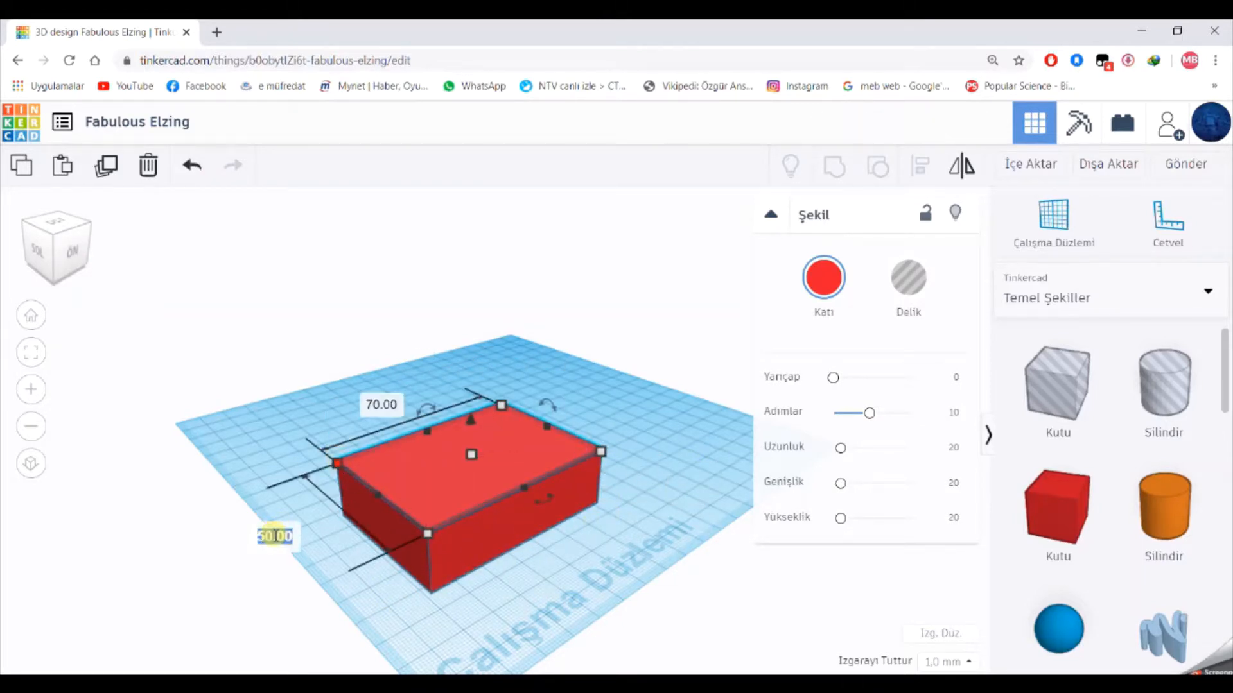
{"action": "type", "text": "3"}
{"action": "key", "text": "Return"}
{"action": "left_click", "coordinate": [824, 277]}
{"action": "left_click", "coordinate": [1091, 405]}
{"action": "left_click", "coordinate": [501, 555]}
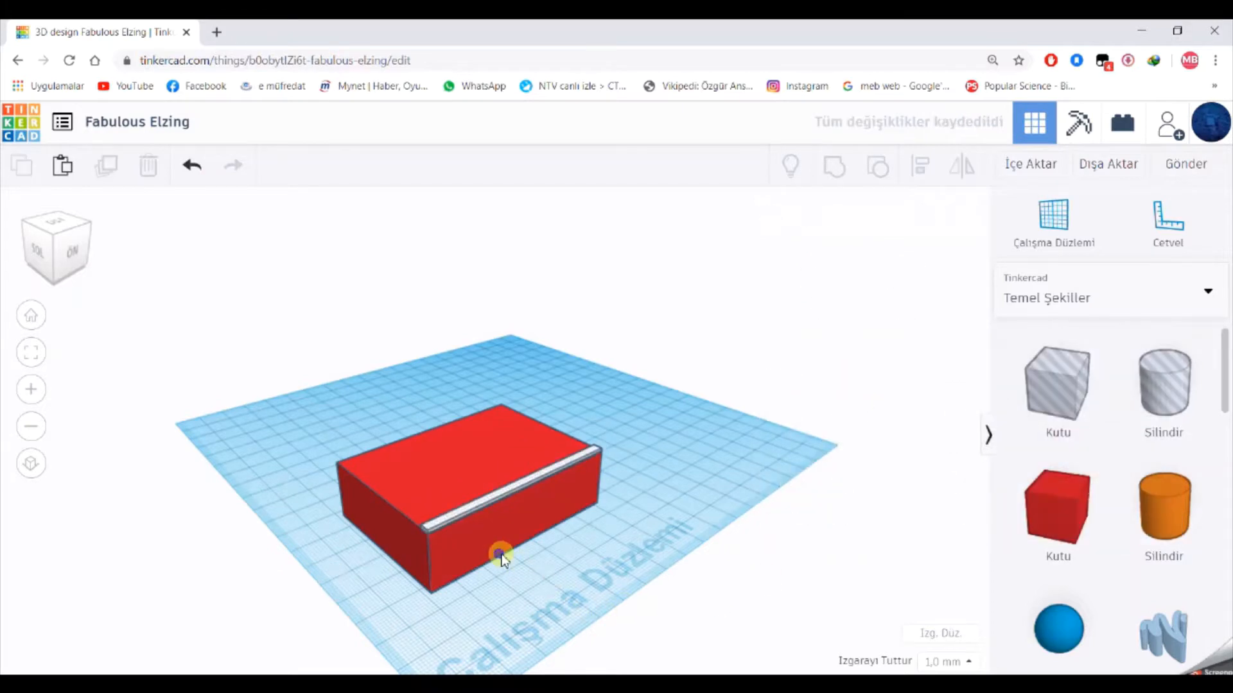
Duplicate the white strip repeatedly at equal offsets across the red box's top to make five parallel strips.
{"action": "right_click_drag", "start_coordinate": [501, 555], "coordinate": [649, 571]}
{"action": "left_click", "coordinate": [639, 541]}
{"action": "scroll", "coordinate": [649, 574], "scroll_direction": "up", "scroll_amount": 2}
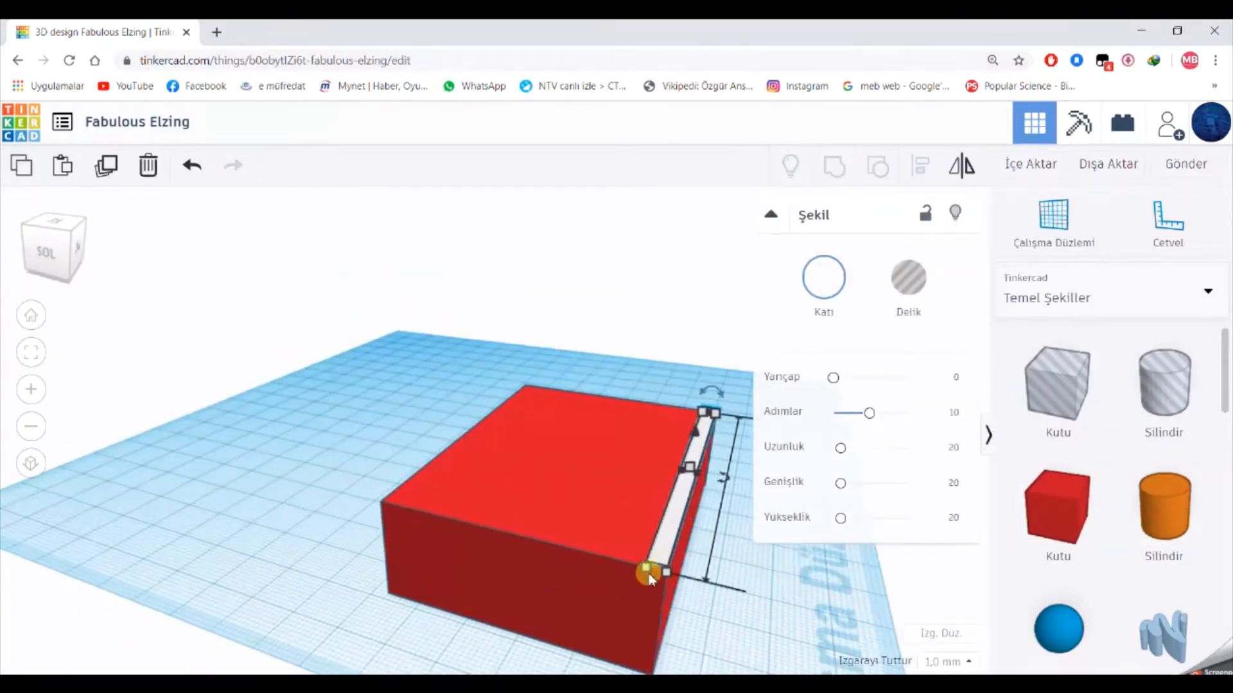
{"action": "scroll", "coordinate": [627, 512], "scroll_direction": "down", "scroll_amount": 2}
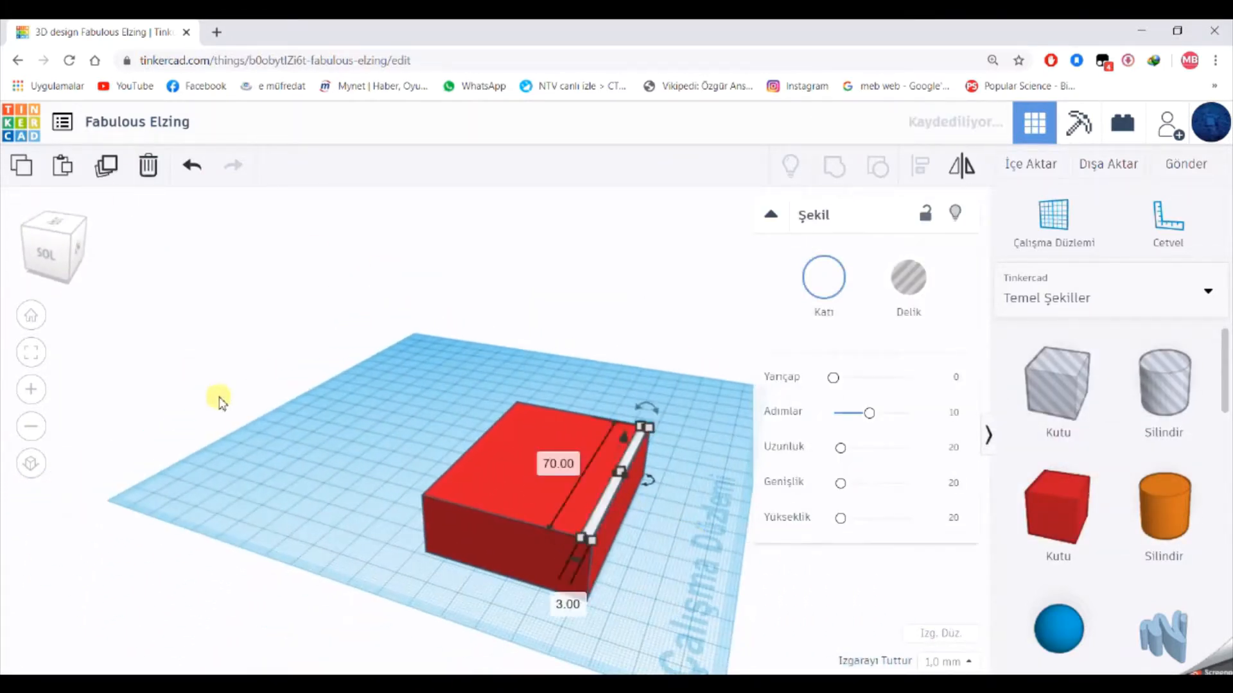
{"action": "key", "text": "shift+Left"}
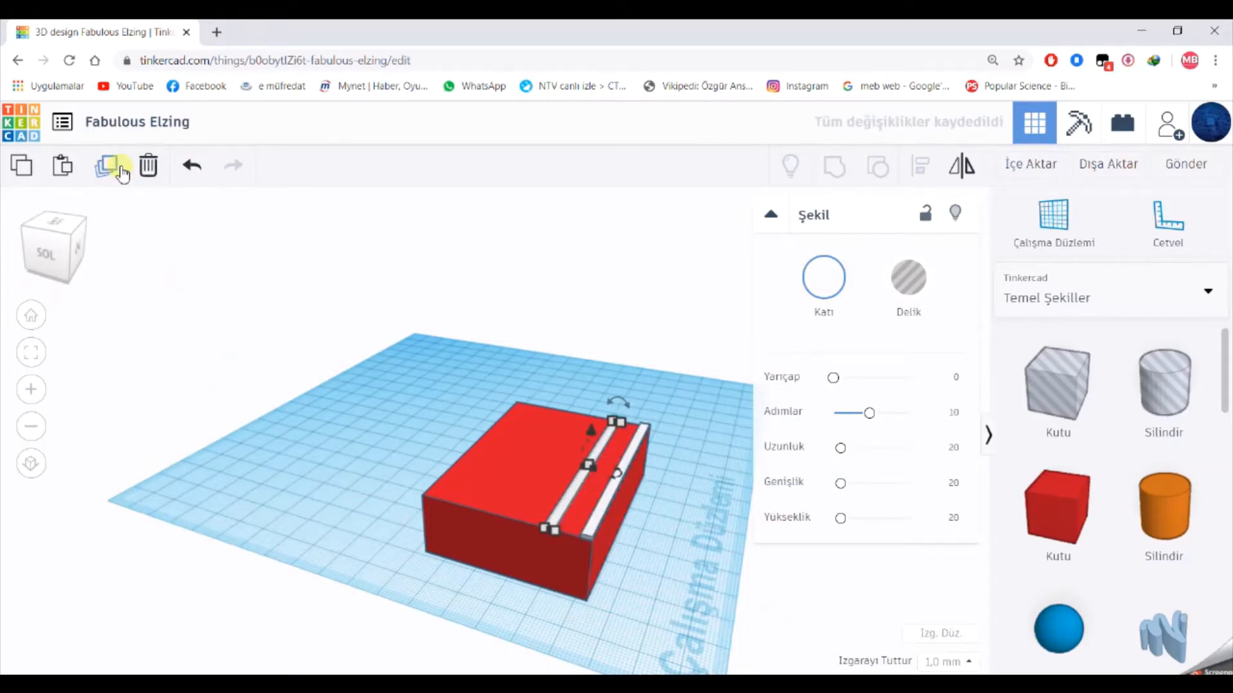
{"action": "left_click", "coordinate": [119, 169]}
{"action": "left_click", "coordinate": [115, 169]}
{"action": "left_click", "coordinate": [111, 167]}
{"action": "left_click", "coordinate": [111, 166]}
Shift the strips so the outermost one lies on the red box's other long edge and all five are evenly spaced.
{"action": "right_click_drag", "start_coordinate": [241, 494], "coordinate": [398, 542]}
{"action": "key", "text": "Left"}
{"action": "key", "text": "Left"}
{"action": "key", "text": "Left"}
{"action": "key", "text": "Left"}
{"action": "key", "text": "Left"}
{"action": "key", "text": "Left"}
{"action": "key", "text": "Left"}
{"action": "left_click", "coordinate": [631, 538]}
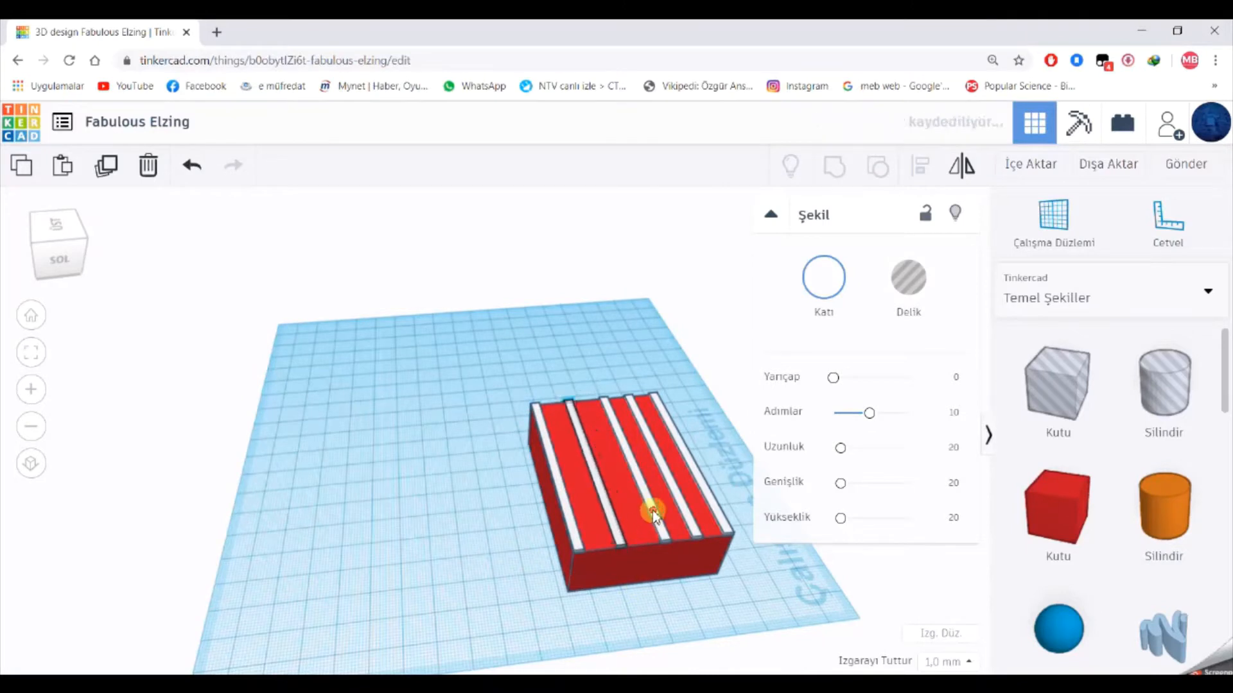
{"action": "left_click", "coordinate": [683, 515]}
{"action": "left_click", "coordinate": [609, 528]}
{"action": "left_click", "coordinate": [644, 507]}
{"action": "left_click", "coordinate": [683, 515]}
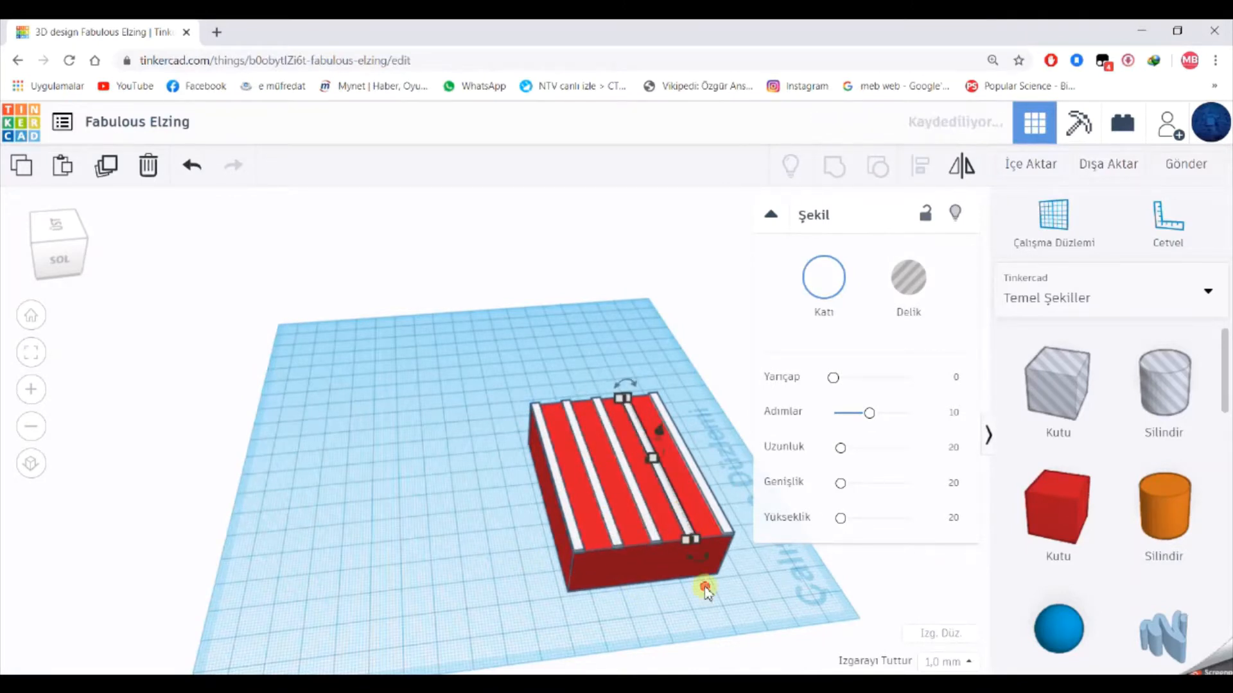
Select all five white strips together and set their length to 30 mm.
{"action": "right_click_drag", "start_coordinate": [704, 585], "coordinate": [560, 589]}
{"action": "left_click", "coordinate": [473, 557]}
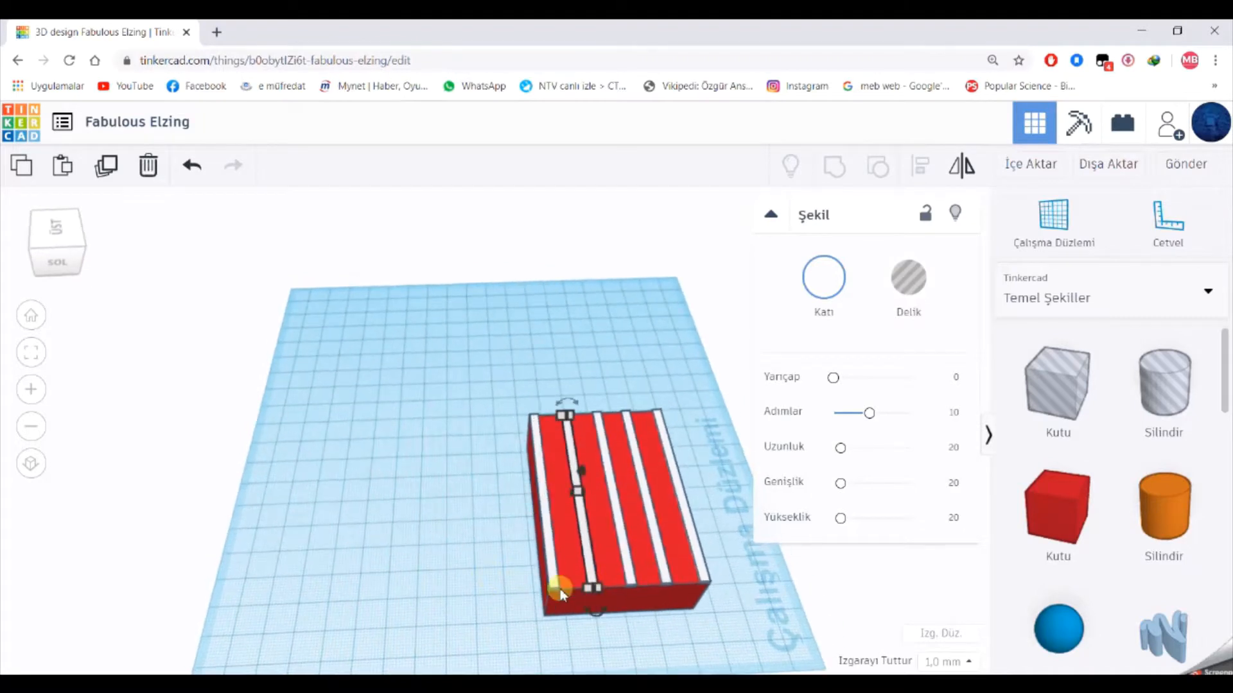
{"action": "left_click", "coordinate": [537, 563], "text": "shift"}
{"action": "left_click", "coordinate": [655, 549], "text": "shift"}
{"action": "left_click", "coordinate": [693, 542], "text": "shift"}
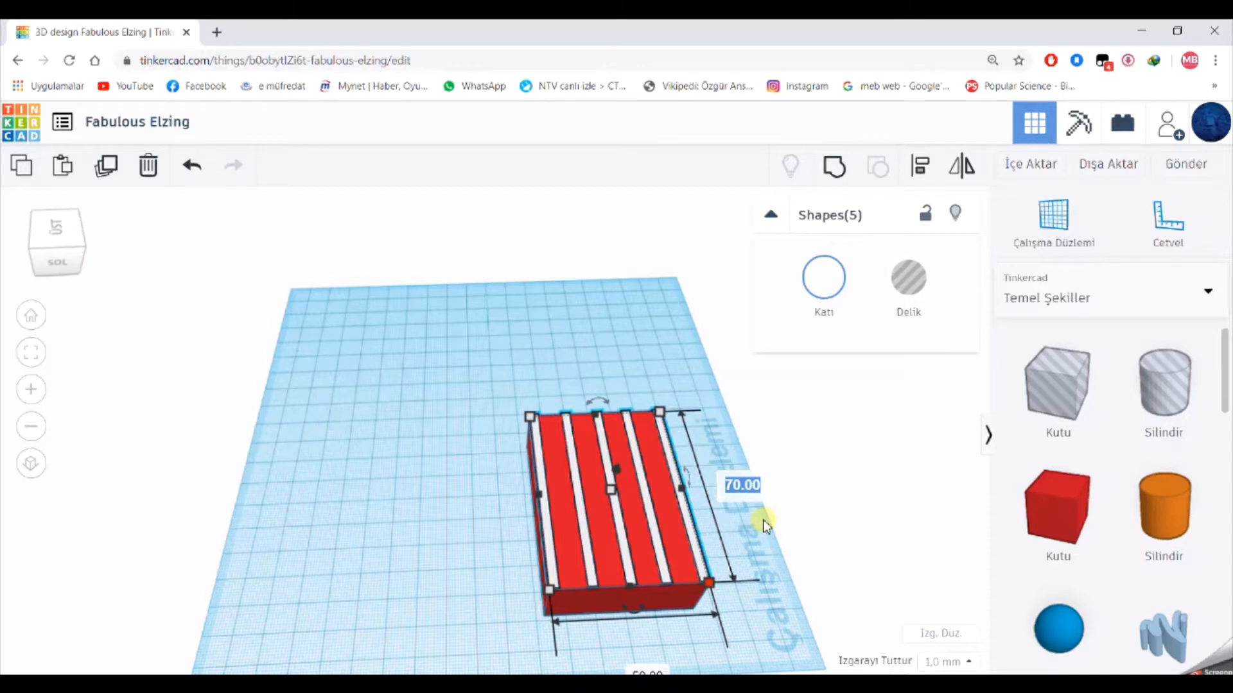
{"action": "key", "text": "Return"}
Duplicate the five strips twice end to end along the box, each copy 20 mm long, to cover the rest of the top.
{"action": "left_click", "coordinate": [106, 165]}
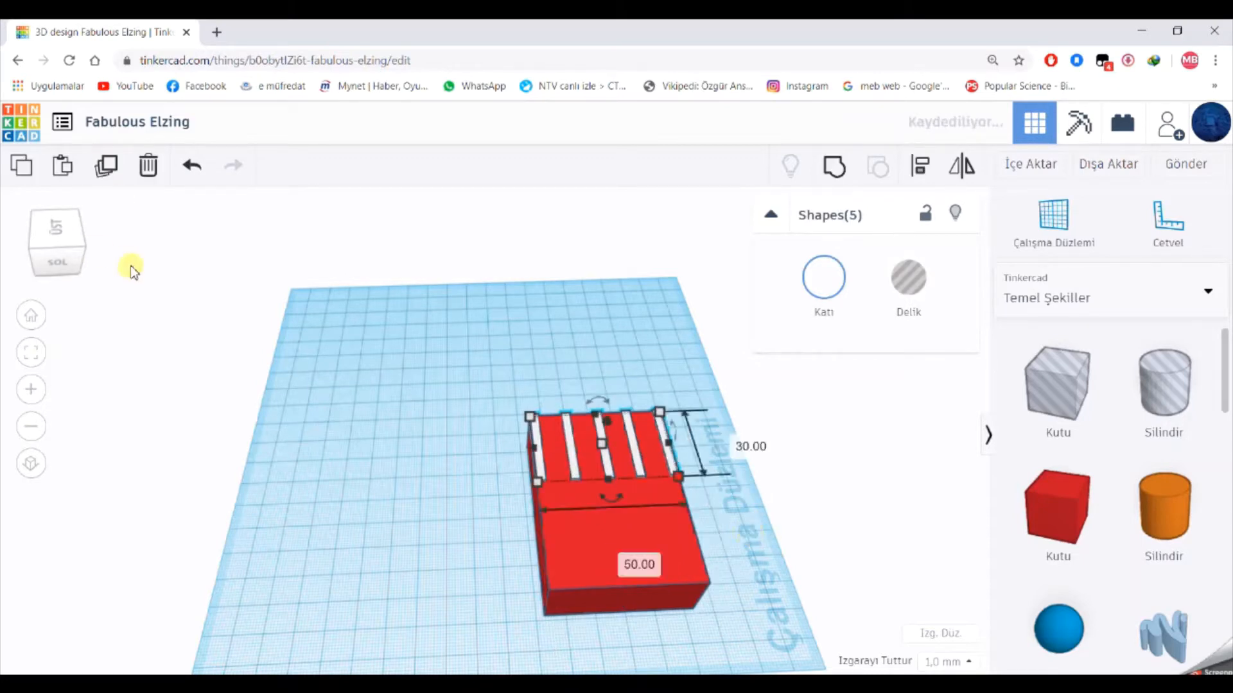
{"action": "key", "text": "shift+Down"}
{"action": "key", "text": "shift+Down"}
{"action": "key", "text": "shift+Down"}
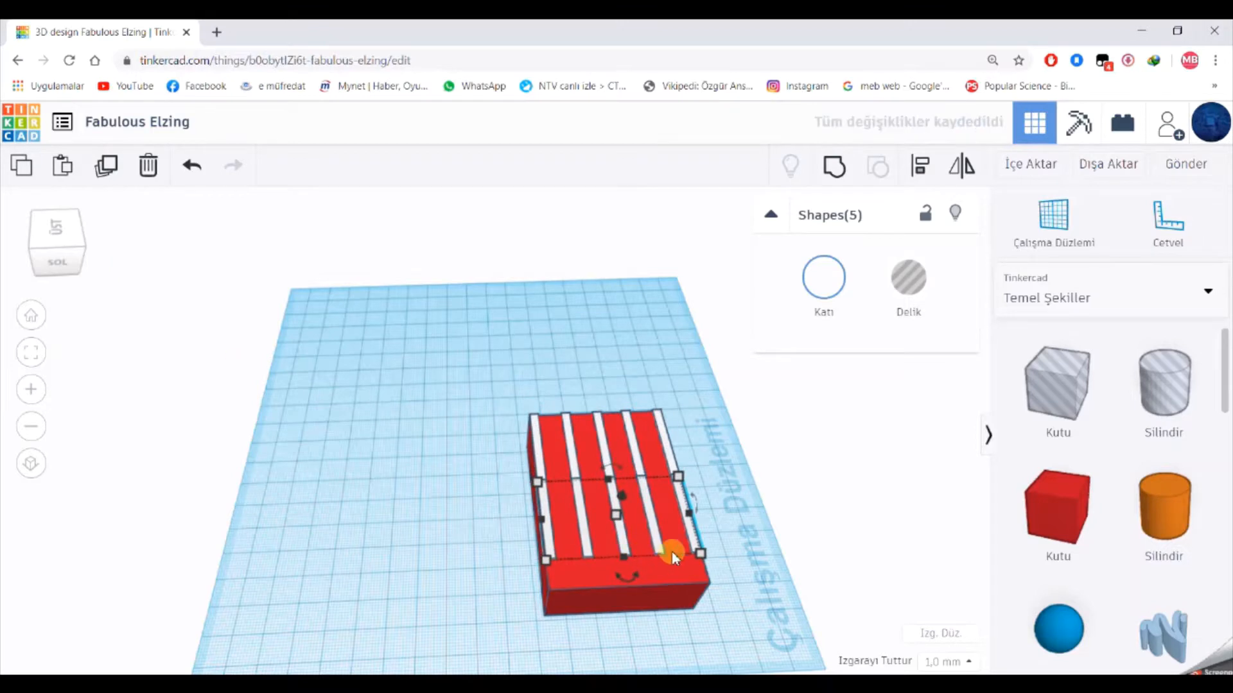
{"action": "key", "text": "Return"}
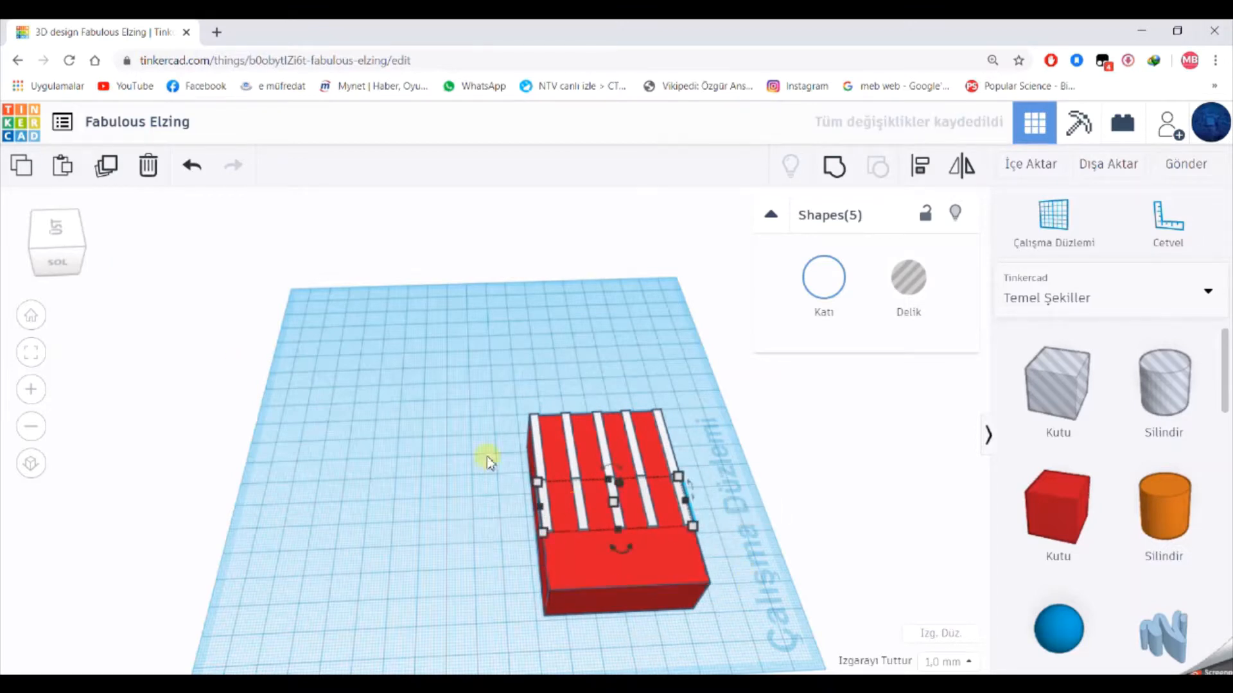
{"action": "left_click", "coordinate": [466, 556]}
{"action": "type", "text": "20"}
{"action": "key", "text": "Return"}
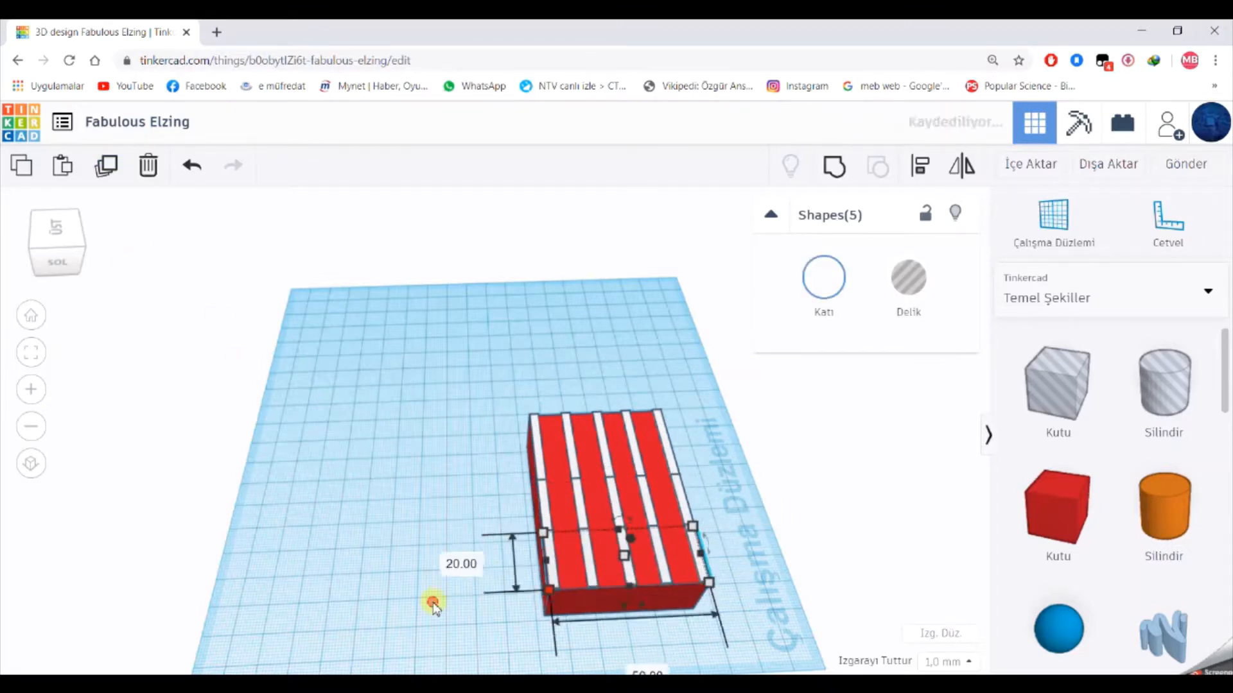
{"action": "left_click", "coordinate": [432, 603]}
Duplicate the far corner strip, raise the copy 1 mm and rotate it 90 degrees to lie across the others.
{"action": "mouse_move", "coordinate": [341, 578]}
{"action": "right_mouse_down"}
{"action": "mouse_move", "coordinate": [376, 592]}
{"action": "mouse_move", "coordinate": [340, 578]}
{"action": "right_mouse_up"}
{"action": "scroll", "coordinate": [580, 435], "scroll_direction": "up", "scroll_amount": 3}
{"action": "left_click", "coordinate": [549, 443]}
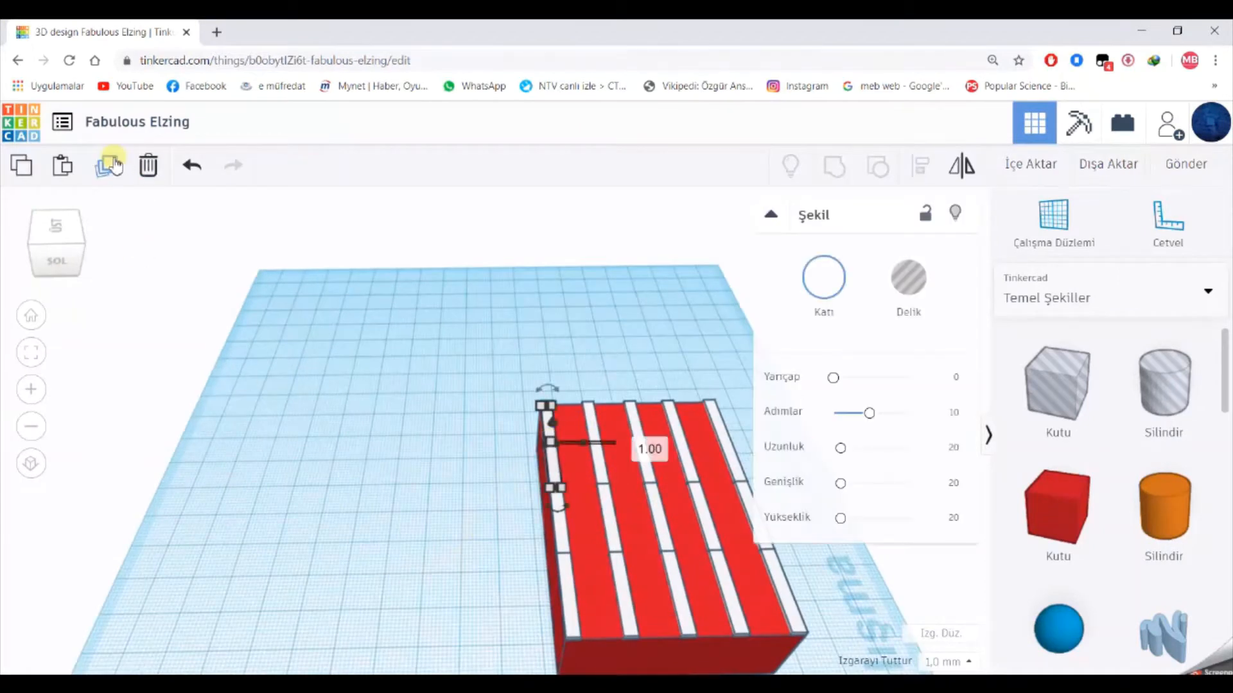
{"action": "left_click_drag", "start_coordinate": [552, 416], "coordinate": [554, 411]}
{"action": "left_click", "coordinate": [552, 505]}
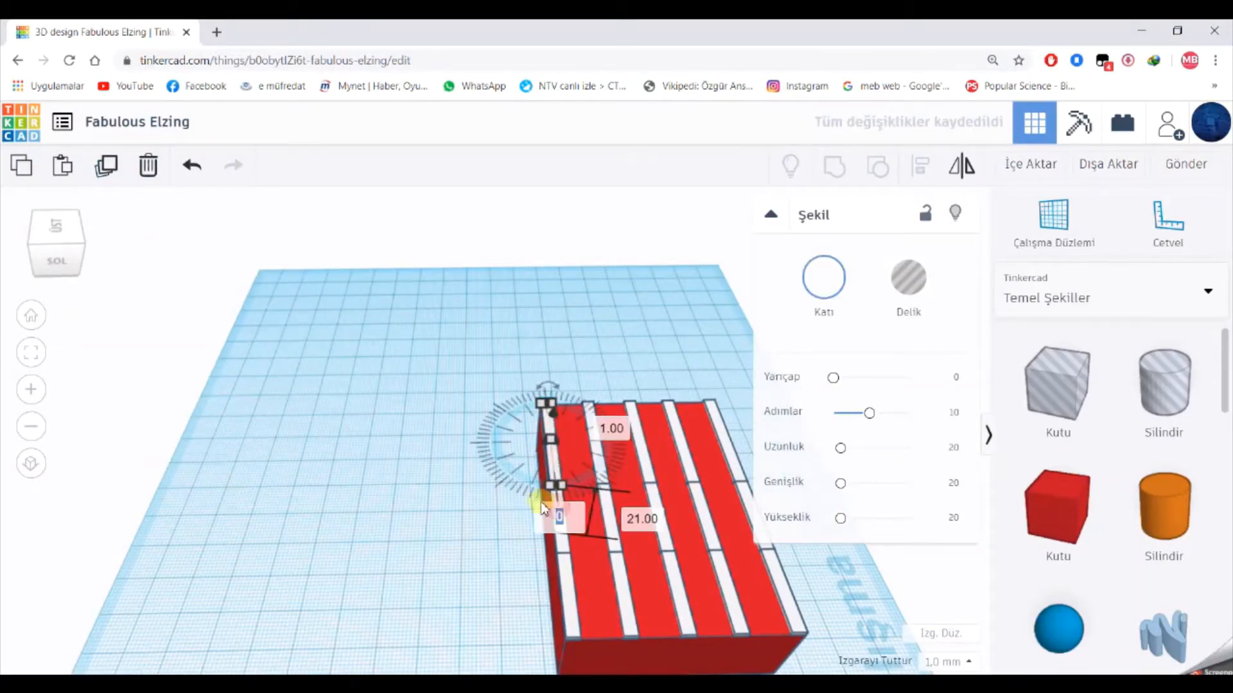
{"action": "type", "text": "90"}
{"action": "key", "text": "Return"}
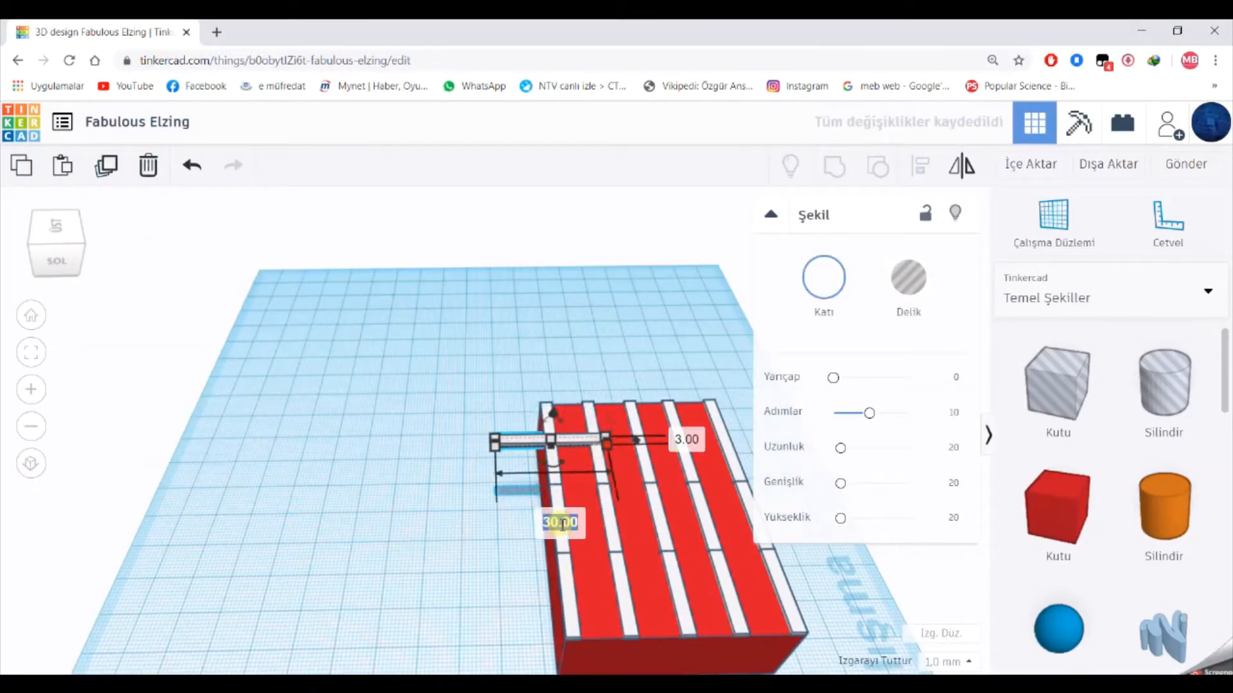
Stretch the crosswise strip over the box's full width and move it onto the near short edge.
{"action": "key", "text": "Return"}
{"action": "key", "text": "Right"}
{"action": "key", "text": "Right"}
{"action": "key", "text": "Right"}
{"action": "key", "text": "Right"}
{"action": "key", "text": "Right"}
{"action": "key", "text": "Right"}
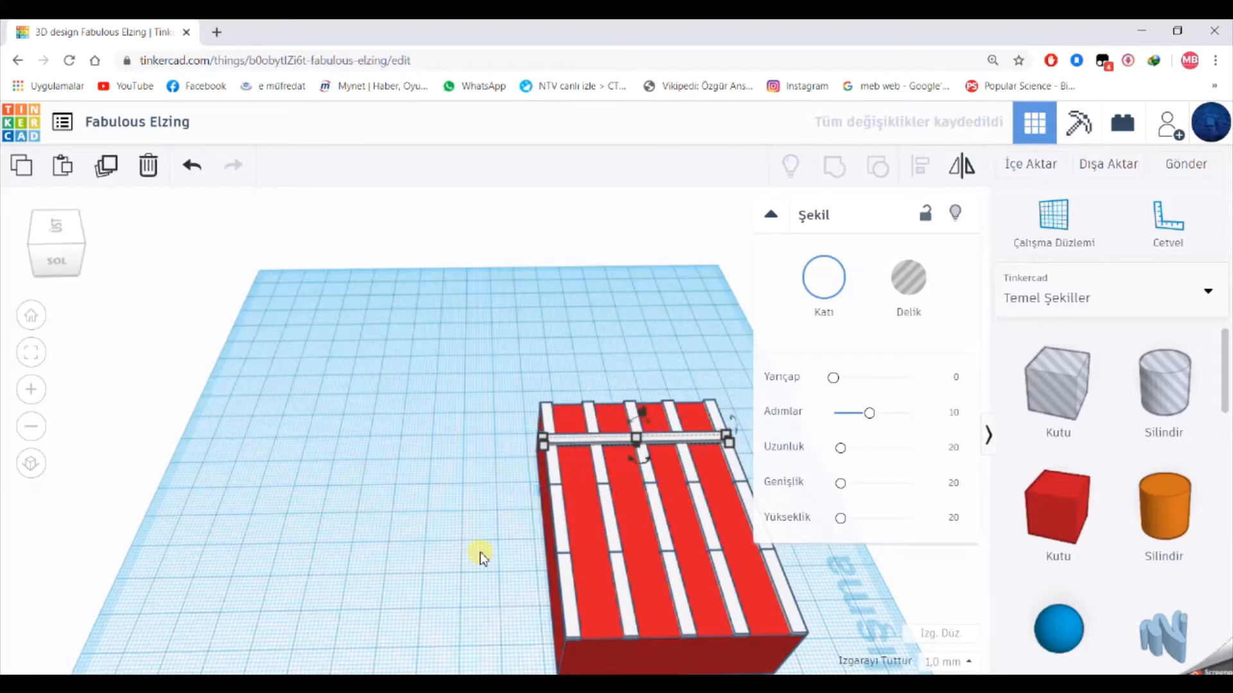
{"action": "key", "text": "Down"}
{"action": "key", "text": "Down"}
{"action": "key", "text": "Down"}
{"action": "key", "text": "Down"}
{"action": "key", "text": "Down"}
{"action": "key", "text": "Down"}
{"action": "key", "text": "Down"}
{"action": "key", "text": "Down"}
{"action": "key", "text": "Down"}
{"action": "key", "text": "Down"}
{"action": "left_click", "coordinate": [606, 626]}
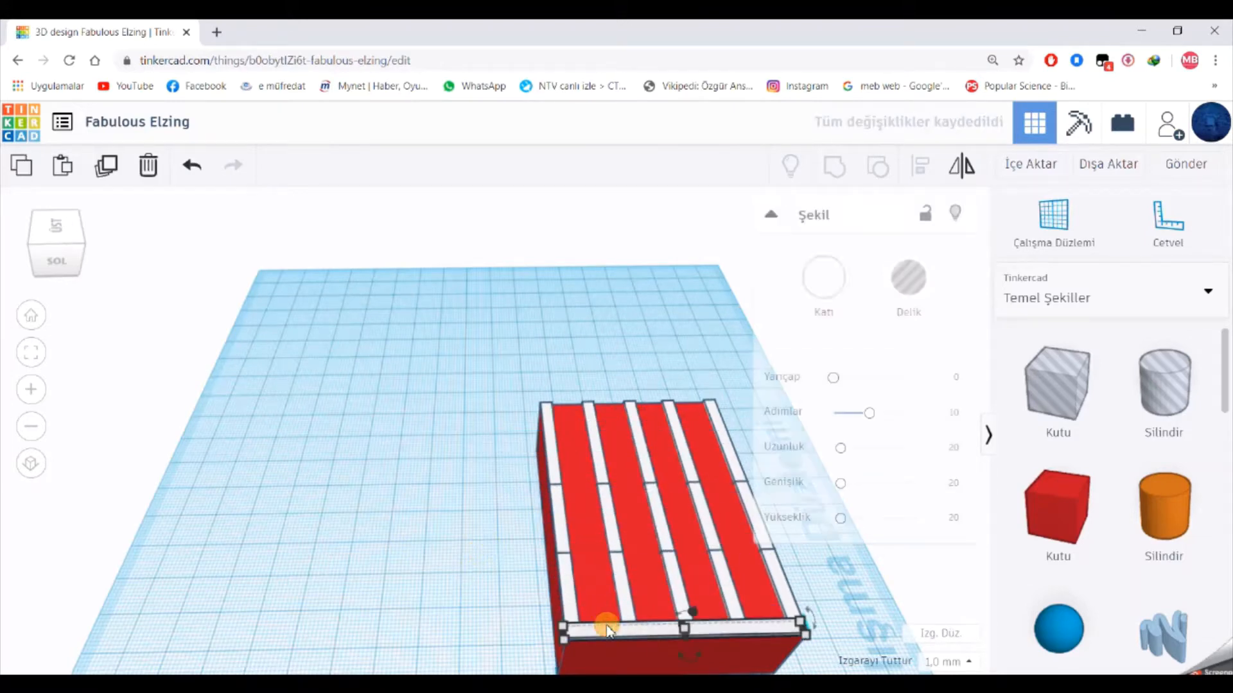
Duplicate the crosswise strip and place the copy directly behind it on the roof.
{"action": "left_click", "coordinate": [106, 165]}
{"action": "key", "text": "Up"}
{"action": "key", "text": "Up"}
{"action": "key", "text": "Up"}
{"action": "key", "text": "Up"}
{"action": "right_click_drag", "start_coordinate": [223, 413], "coordinate": [234, 430]}
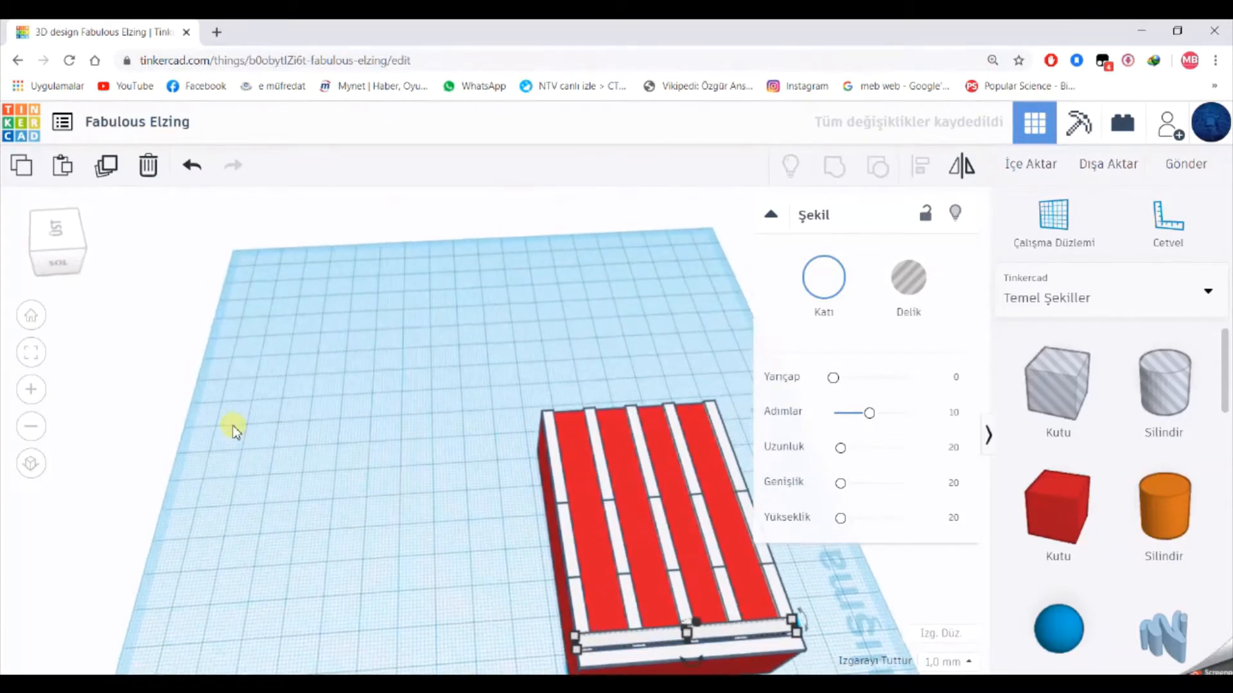
{"action": "key", "text": "Down"}
Repeat the offset duplicate of the crosswise strip until planks cover the whole roof to its far edge.
{"action": "left_click", "coordinate": [116, 170]}
{"action": "left_click", "coordinate": [116, 170]}
{"action": "left_click", "coordinate": [115, 170]}
{"action": "left_click", "coordinate": [115, 170]}
{"action": "left_click", "coordinate": [115, 170]}
{"action": "left_click", "coordinate": [115, 170]}
{"action": "left_click", "coordinate": [115, 170]}
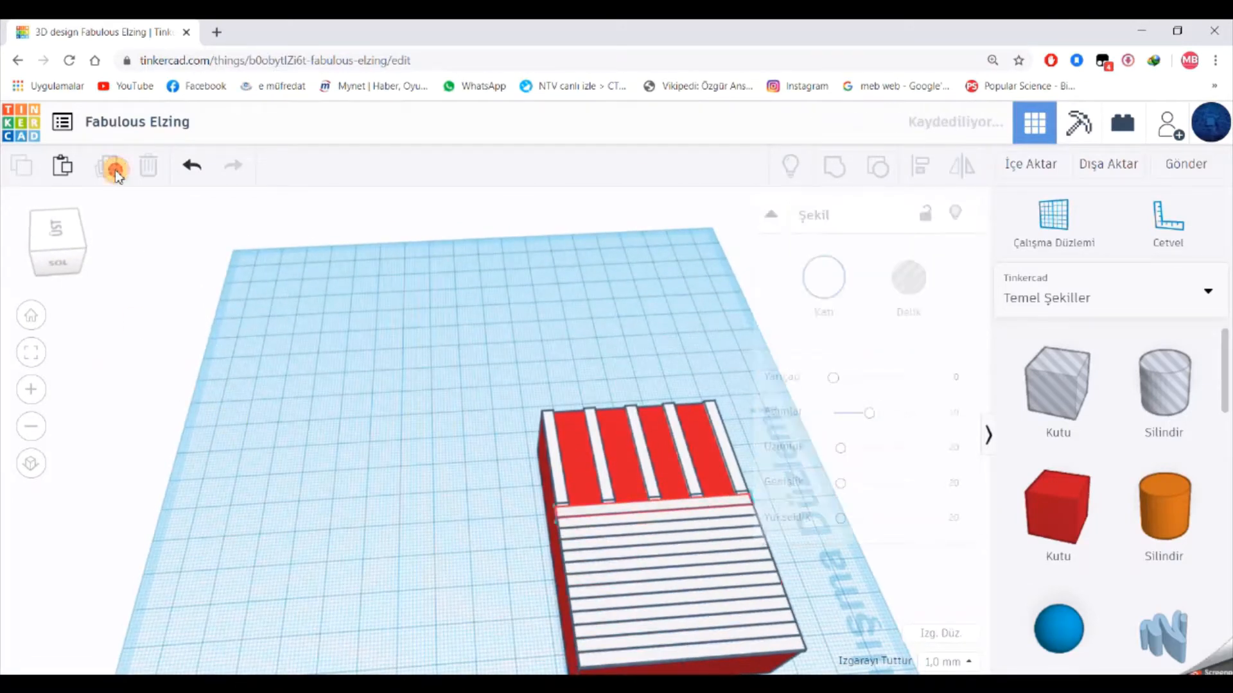
{"action": "left_click", "coordinate": [116, 170]}
{"action": "left_click", "coordinate": [116, 170]}
{"action": "left_click", "coordinate": [116, 170]}
{"action": "left_click", "coordinate": [115, 170]}
{"action": "left_click", "coordinate": [116, 170]}
{"action": "left_click", "coordinate": [116, 170]}
{"action": "left_click", "coordinate": [116, 170]}
Duplicate the red box and move the copy 50 mm sideways so it sits flush against the original's long side.
{"action": "right_click_drag", "start_coordinate": [152, 349], "coordinate": [317, 438]}
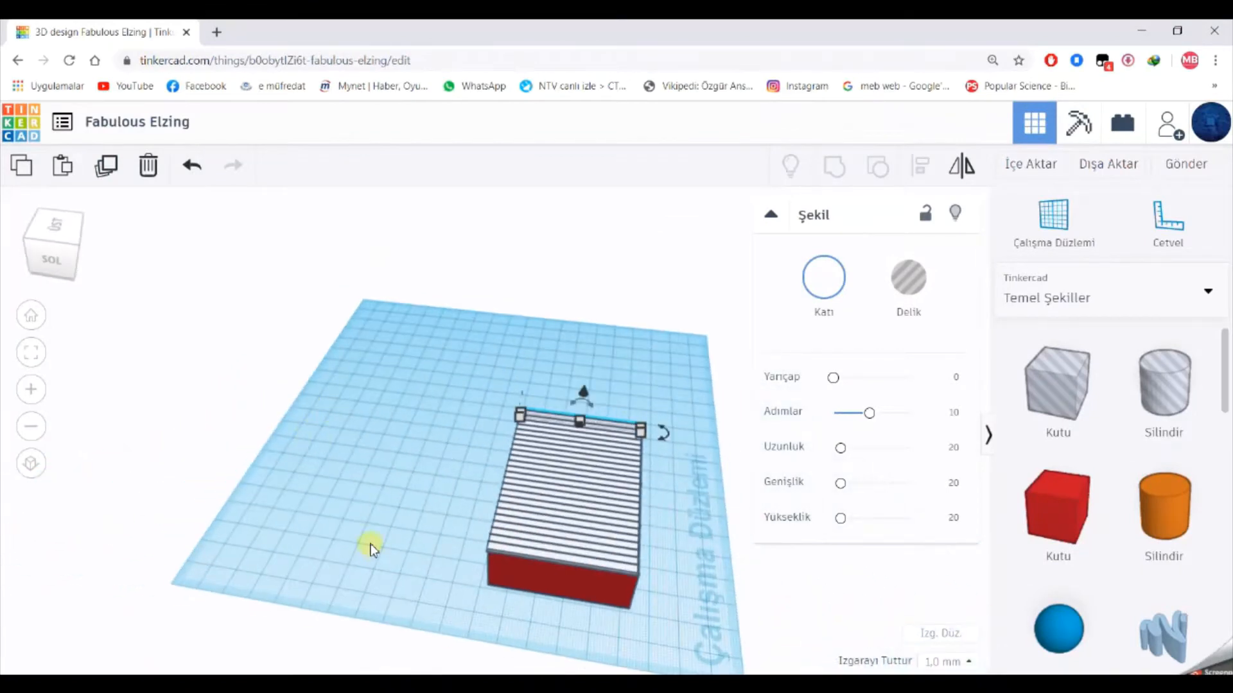
{"action": "right_click_drag", "start_coordinate": [371, 548], "coordinate": [569, 486]}
{"action": "left_click", "coordinate": [568, 486]}
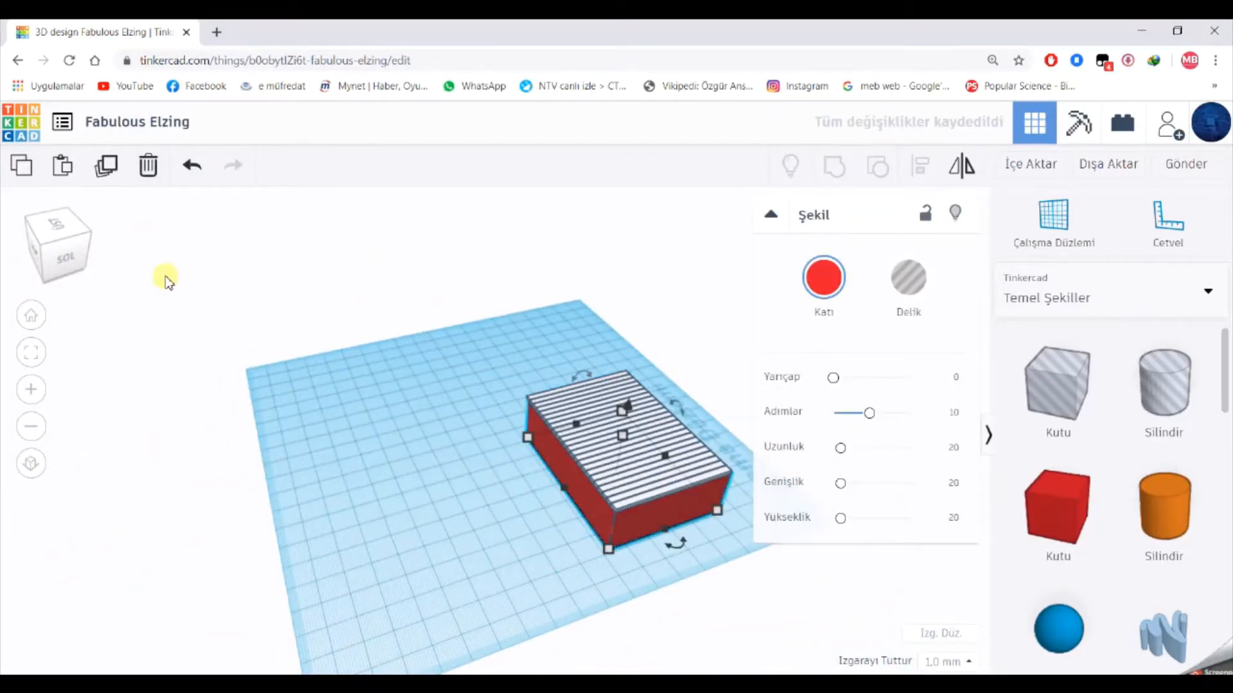
{"action": "key", "text": "shift+Left"}
{"action": "key", "text": "shift+Left"}
{"action": "key", "text": "shift+Left"}
{"action": "key", "text": "shift+Left"}
{"action": "key", "text": "shift+Left"}
Resize the copied red box to 20 mm by 35 mm, keeping it against the far end of the planked building.
{"action": "left_click", "coordinate": [486, 595]}
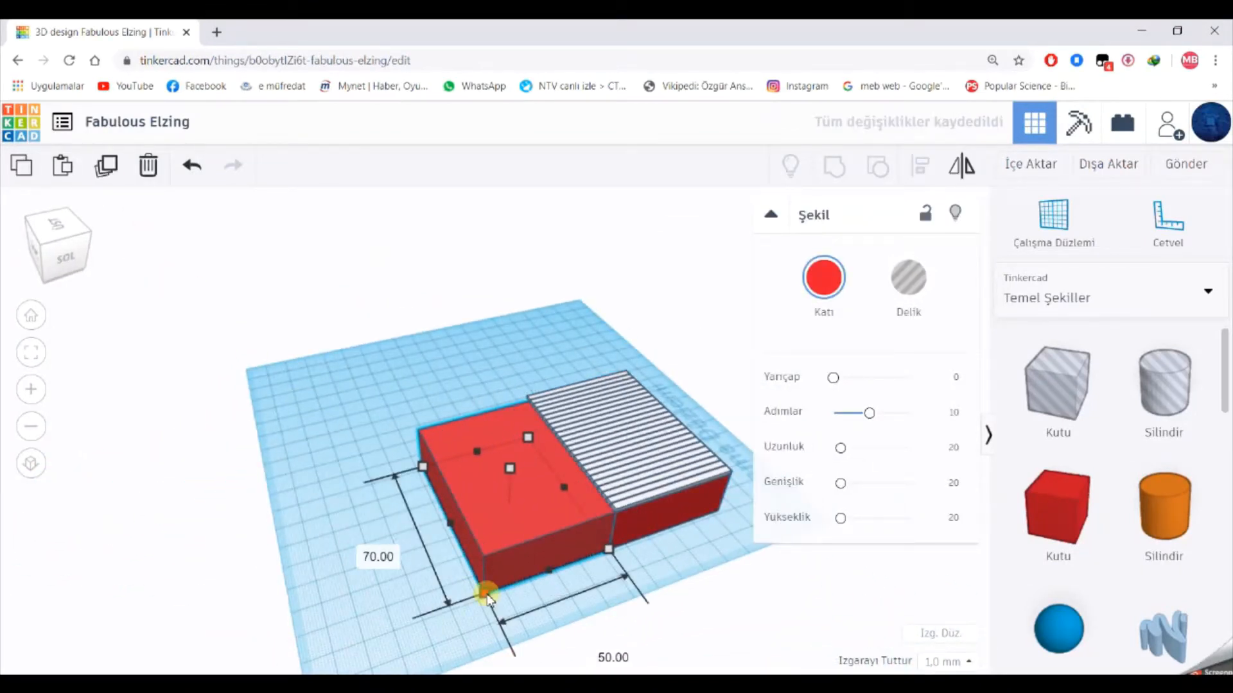
{"action": "key", "text": "Return"}
{"action": "right_click_drag", "start_coordinate": [356, 573], "coordinate": [323, 518]}
{"action": "left_click", "coordinate": [372, 487]}
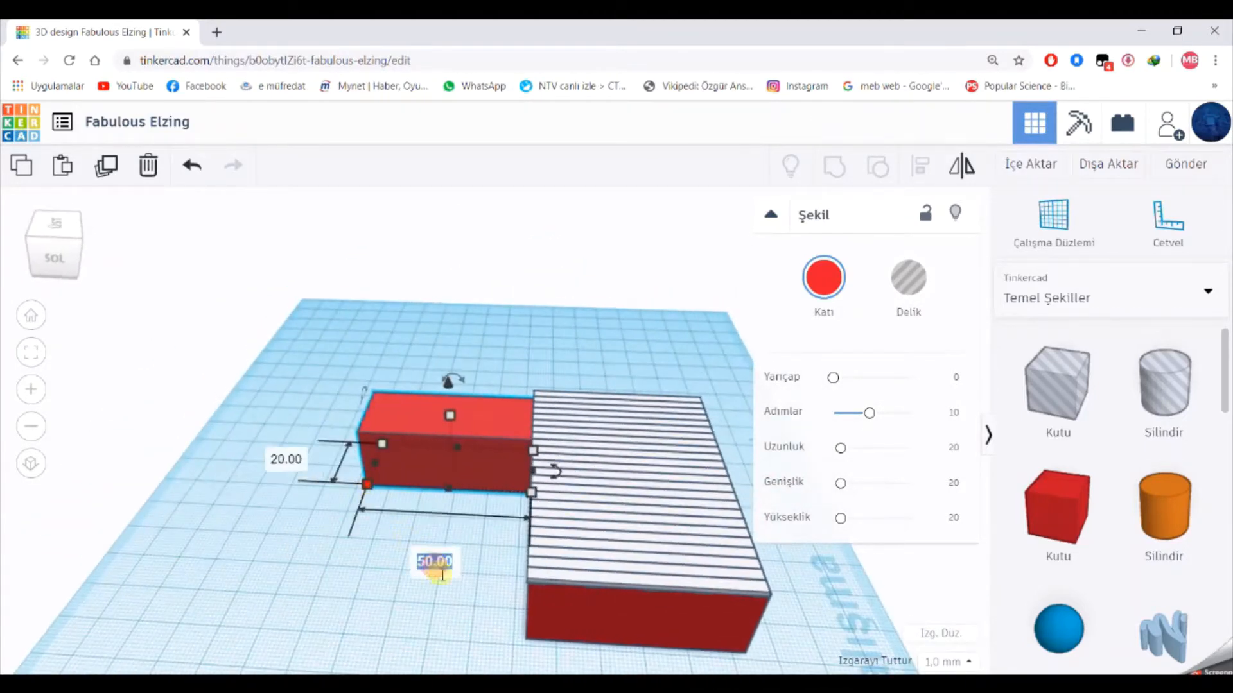
{"action": "type", "text": "30"}
{"action": "key", "text": "Return"}
{"action": "scroll", "coordinate": [380, 558], "scroll_direction": "up", "scroll_amount": 5}
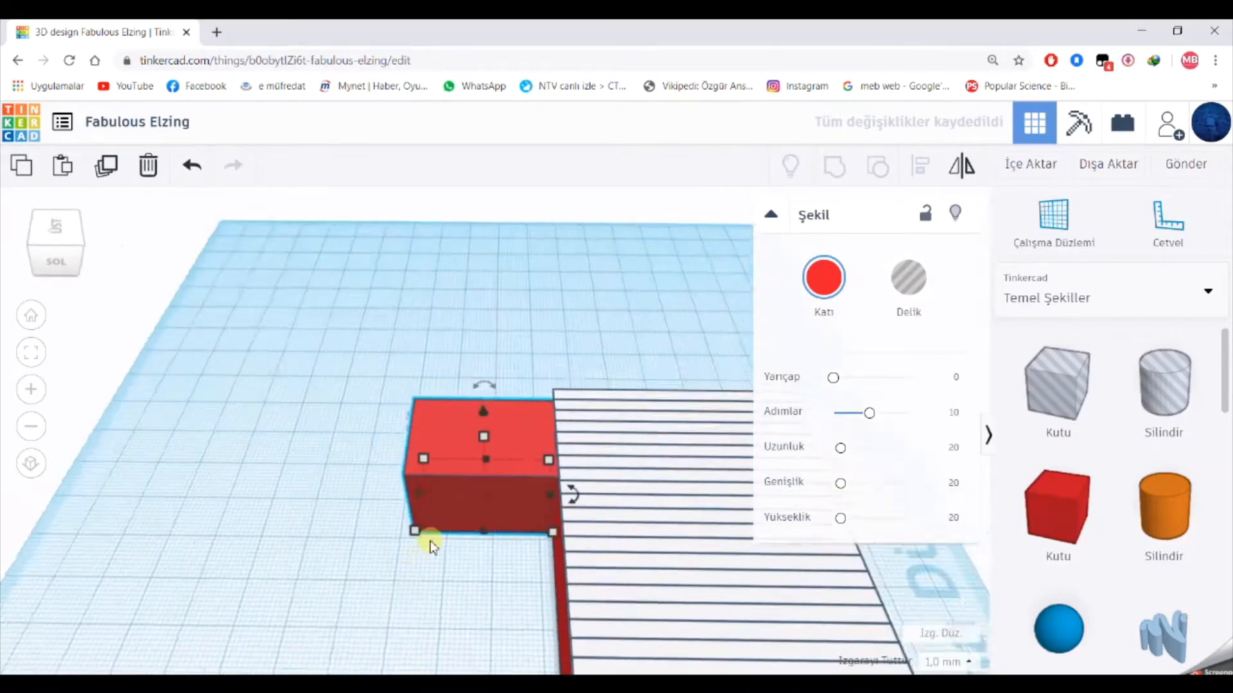
{"action": "left_click", "coordinate": [389, 565]}
{"action": "left_click", "coordinate": [486, 661]}
{"action": "type", "text": "35"}
{"action": "key", "text": "Return"}
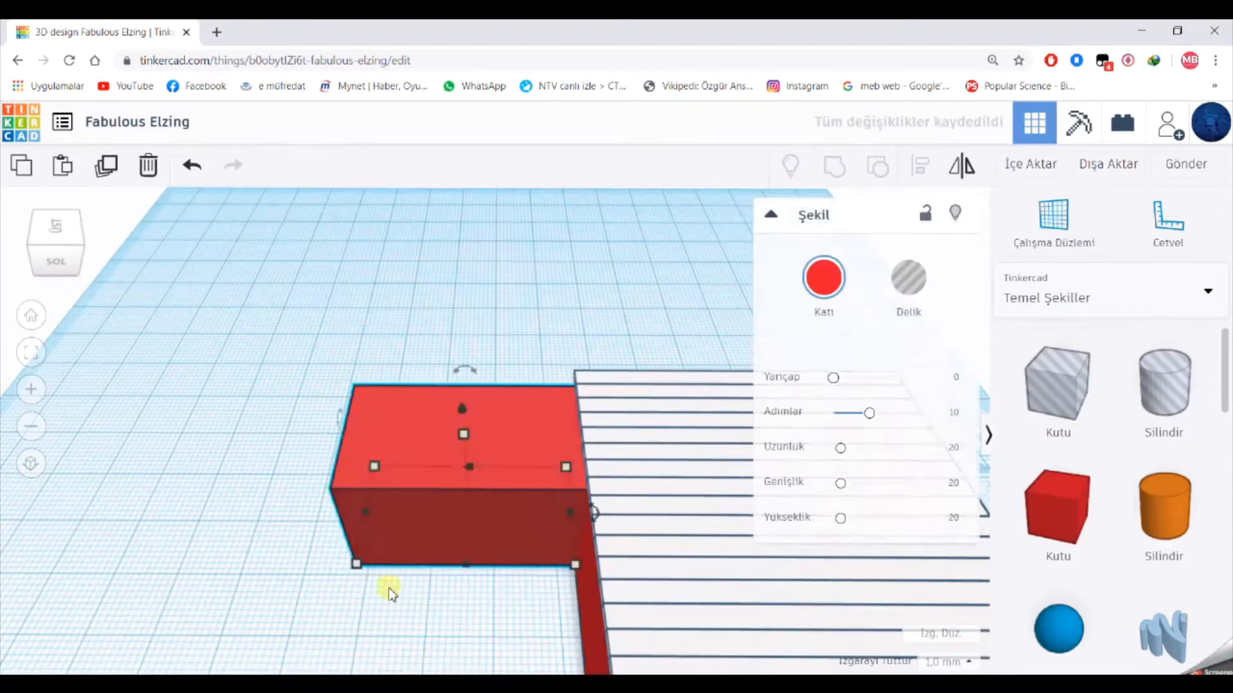
Duplicate the small red box and move the copy about 15 mm forward along the planked building's side.
{"action": "right_click_drag", "start_coordinate": [391, 590], "coordinate": [403, 555]}
{"action": "left_click", "coordinate": [107, 177]}
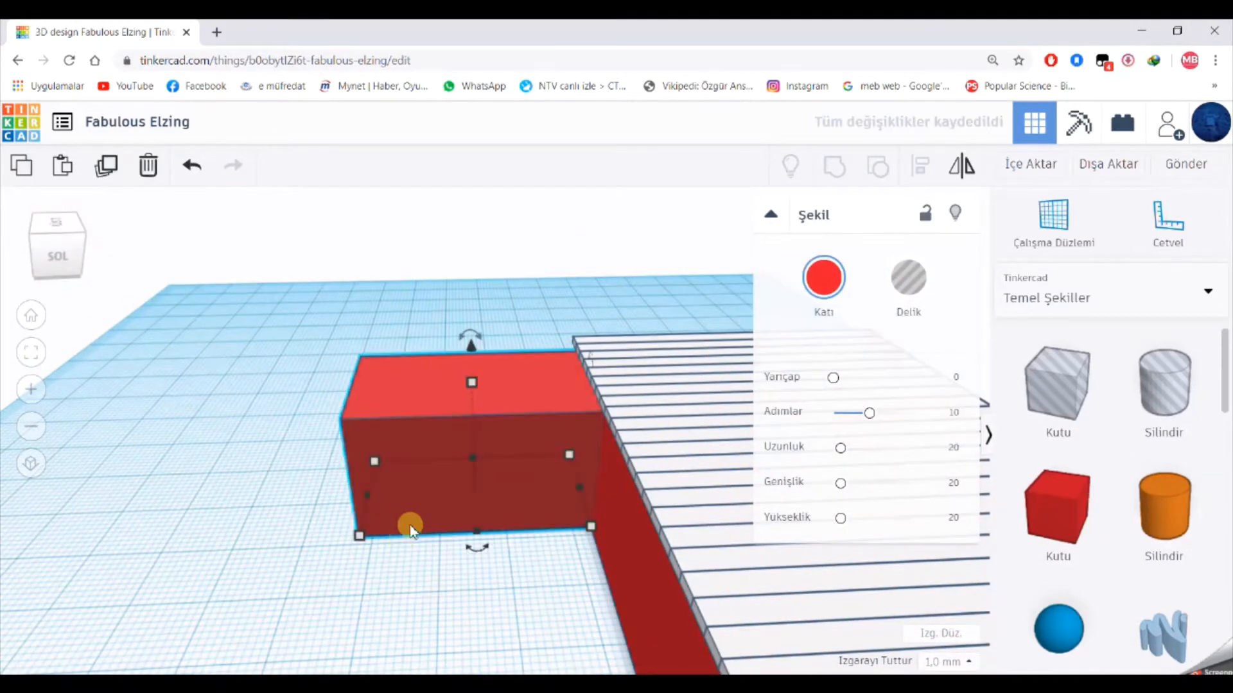
{"action": "key", "text": "Down"}
{"action": "key", "text": "Down"}
{"action": "key", "text": "Down"}
{"action": "key", "text": "Down"}
{"action": "key", "text": "Down"}
{"action": "key", "text": "Down"}
{"action": "key", "text": "Down"}
{"action": "key", "text": "Down"}
{"action": "key", "text": "Down"}
{"action": "key", "text": "Down"}
{"action": "key", "text": "Down"}
{"action": "key", "text": "Down"}
{"action": "key", "text": "Down"}
{"action": "key", "text": "Down"}
{"action": "key", "text": "Down"}
Make the front copy narrower than the small box behind it and set its height to 19 mm.
{"action": "left_click", "coordinate": [344, 614]}
{"action": "scroll", "coordinate": [345, 614], "scroll_direction": "down", "scroll_amount": 3}
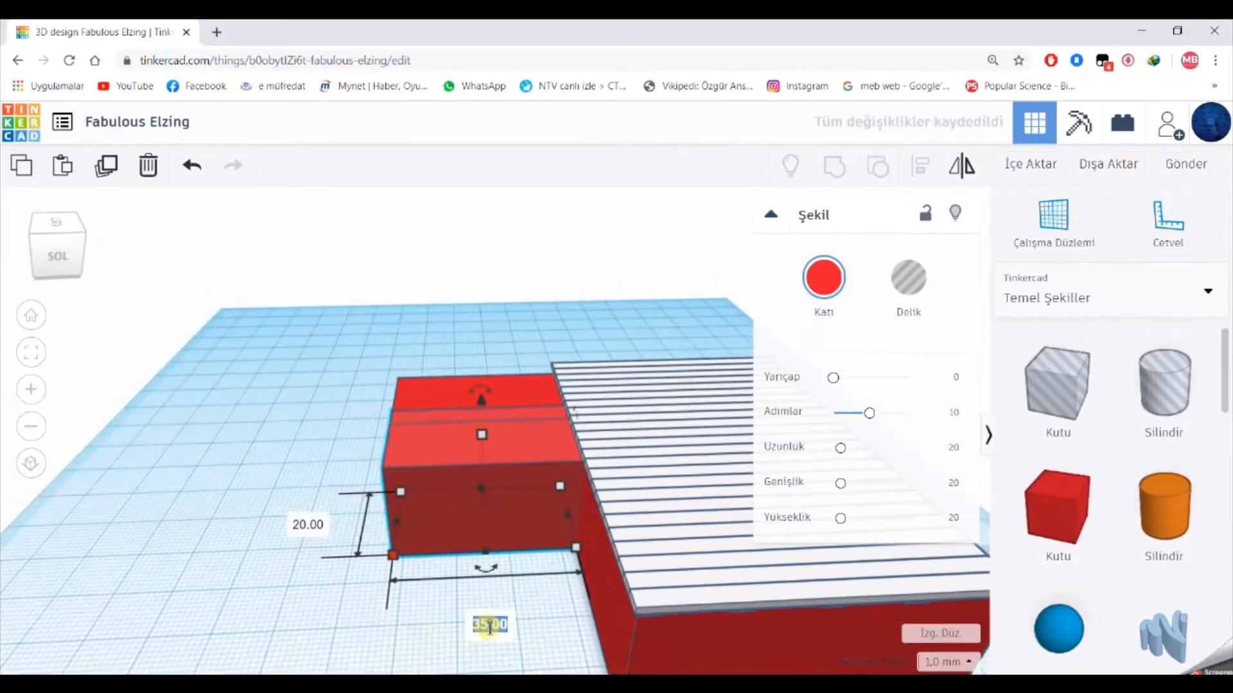
{"action": "key", "text": "Return"}
{"action": "left_click", "coordinate": [495, 435]}
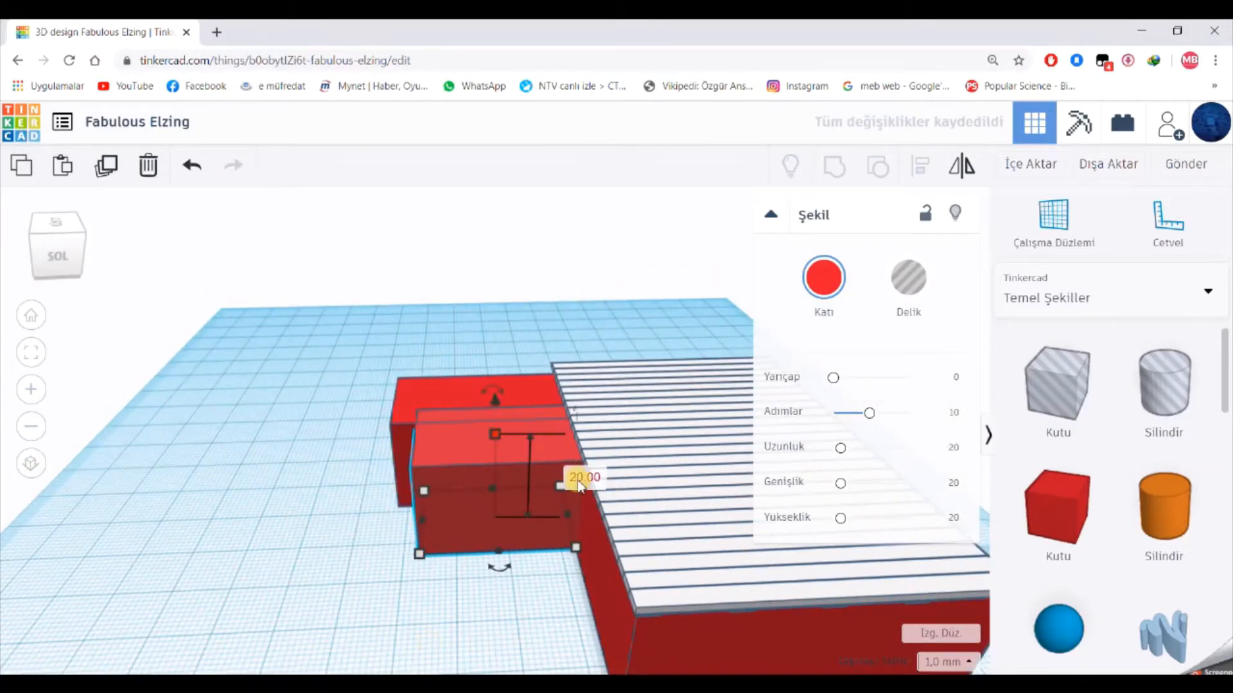
{"action": "left_click", "coordinate": [578, 475]}
{"action": "type", "text": "19"}
{"action": "key", "text": "Return"}
Turn the front copy into a hole and centre it across the width of the small red box.
{"action": "left_click", "coordinate": [374, 555]}
{"action": "left_click", "coordinate": [468, 508]}
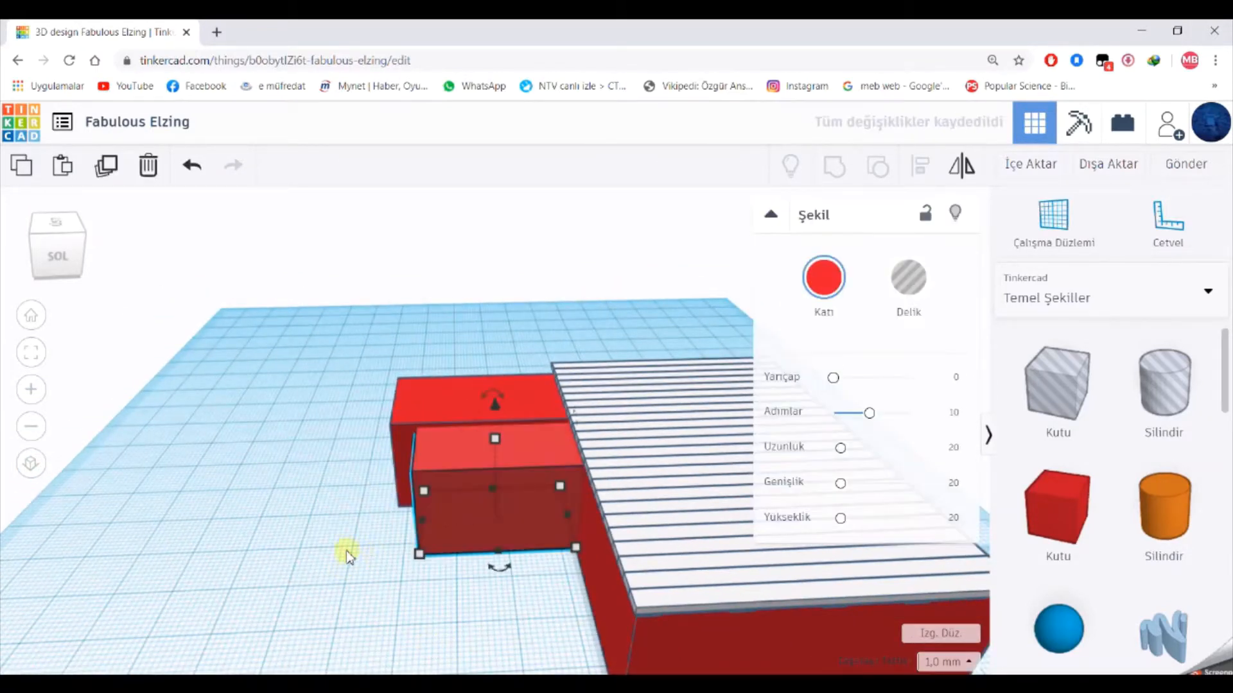
{"action": "right_click_drag", "start_coordinate": [348, 554], "coordinate": [350, 480]}
{"action": "key", "text": "h"}
{"action": "key", "text": "shift+Left"}
{"action": "key", "text": "Left"}
{"action": "key", "text": "Right"}
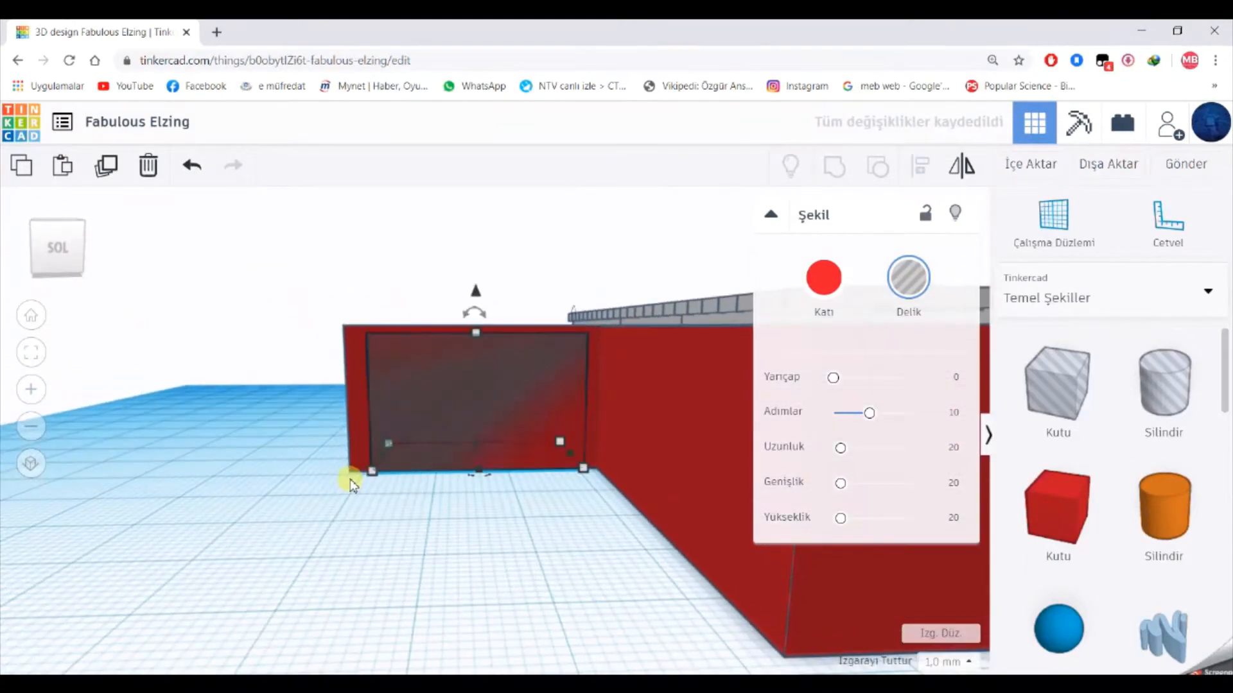
{"action": "key", "text": "Left"}
Group the hole with the small red box to cut an opening through it.
{"action": "right_click_drag", "start_coordinate": [244, 382], "coordinate": [236, 435]}
{"action": "left_click", "coordinate": [380, 367], "text": "shift"}
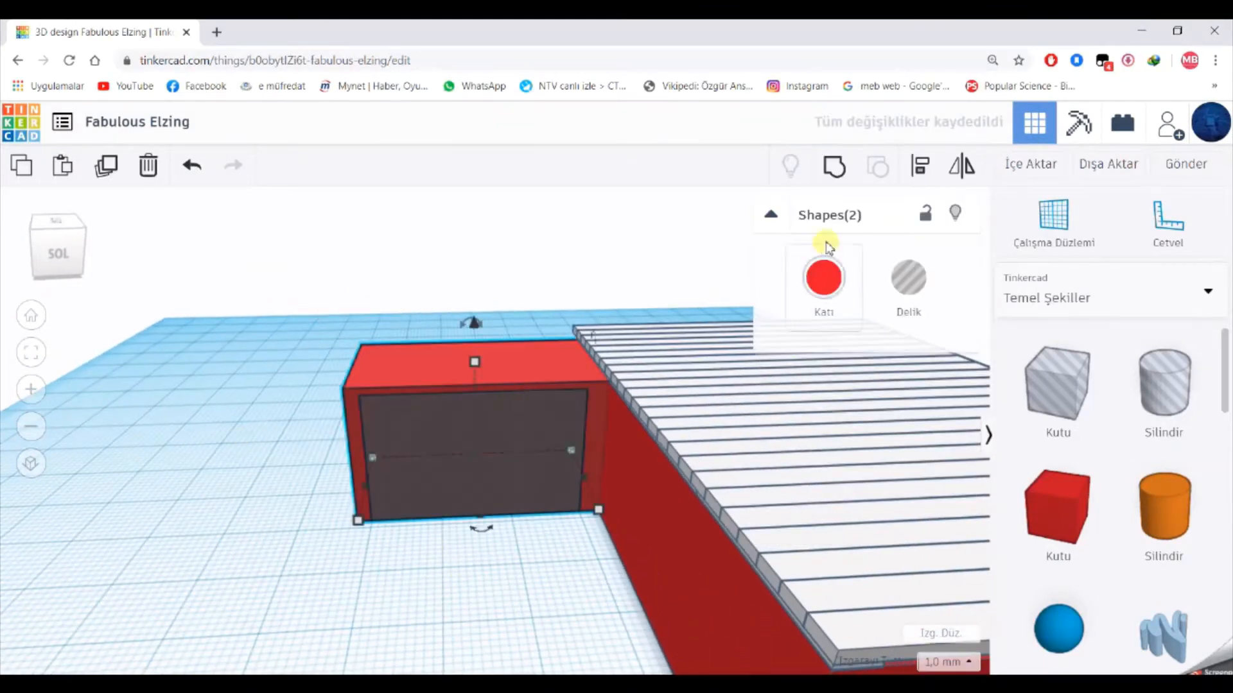
{"action": "left_click", "coordinate": [834, 166]}
{"action": "left_click", "coordinate": [387, 576]}
Duplicate the large red building body and move the copy sideways, past the gap, over the outer end of the small open box.
{"action": "scroll", "coordinate": [388, 578], "scroll_direction": "down", "scroll_amount": 3}
{"action": "left_click", "coordinate": [603, 522]}
{"action": "left_click", "coordinate": [108, 168]}
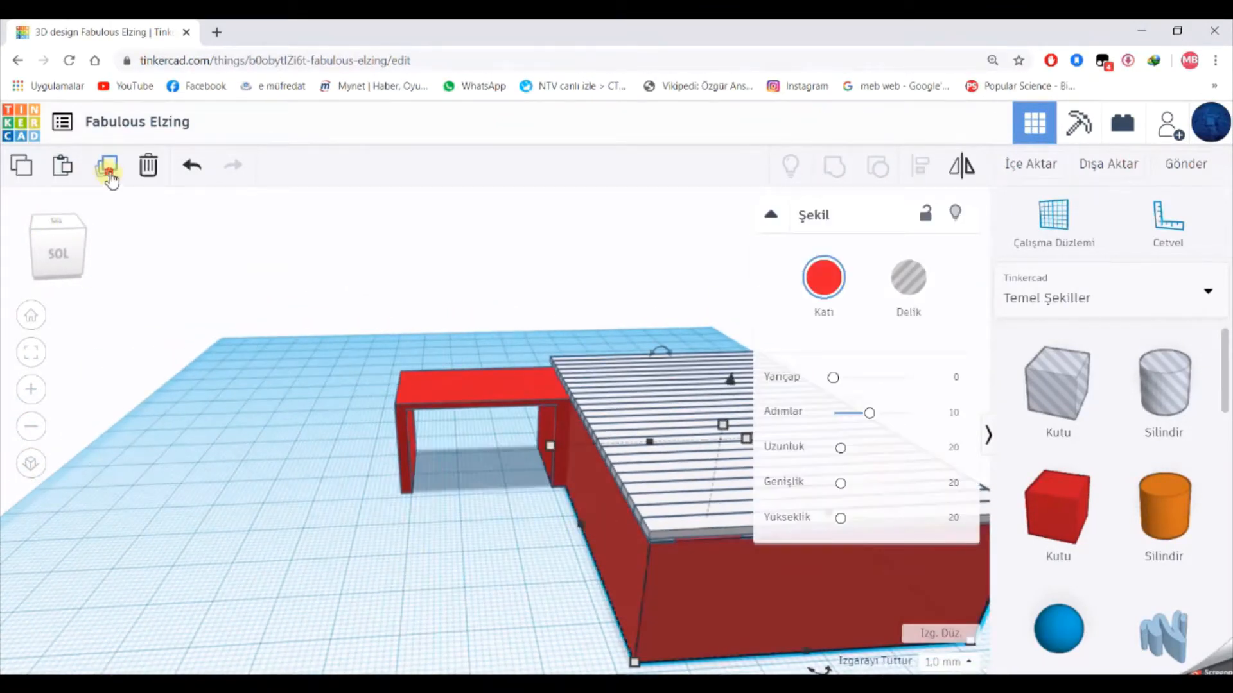
{"action": "key", "text": "shift+Left"}
{"action": "key", "text": "shift+Left"}
{"action": "key", "text": "shift+Left"}
{"action": "key", "text": "shift+Left"}
{"action": "left_click_drag", "start_coordinate": [460, 457], "coordinate": [340, 456]}
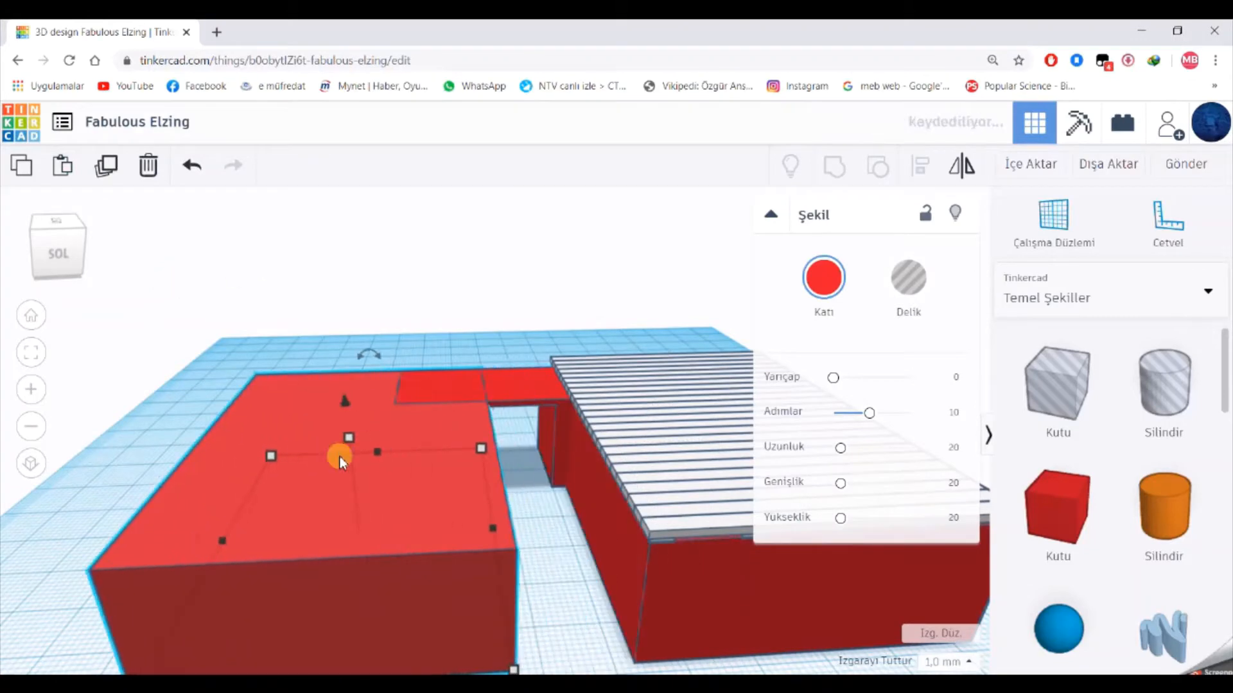
{"action": "scroll", "coordinate": [346, 443], "scroll_direction": "down", "scroll_amount": 3}
{"action": "right_click_drag", "start_coordinate": [345, 438], "coordinate": [349, 538]}
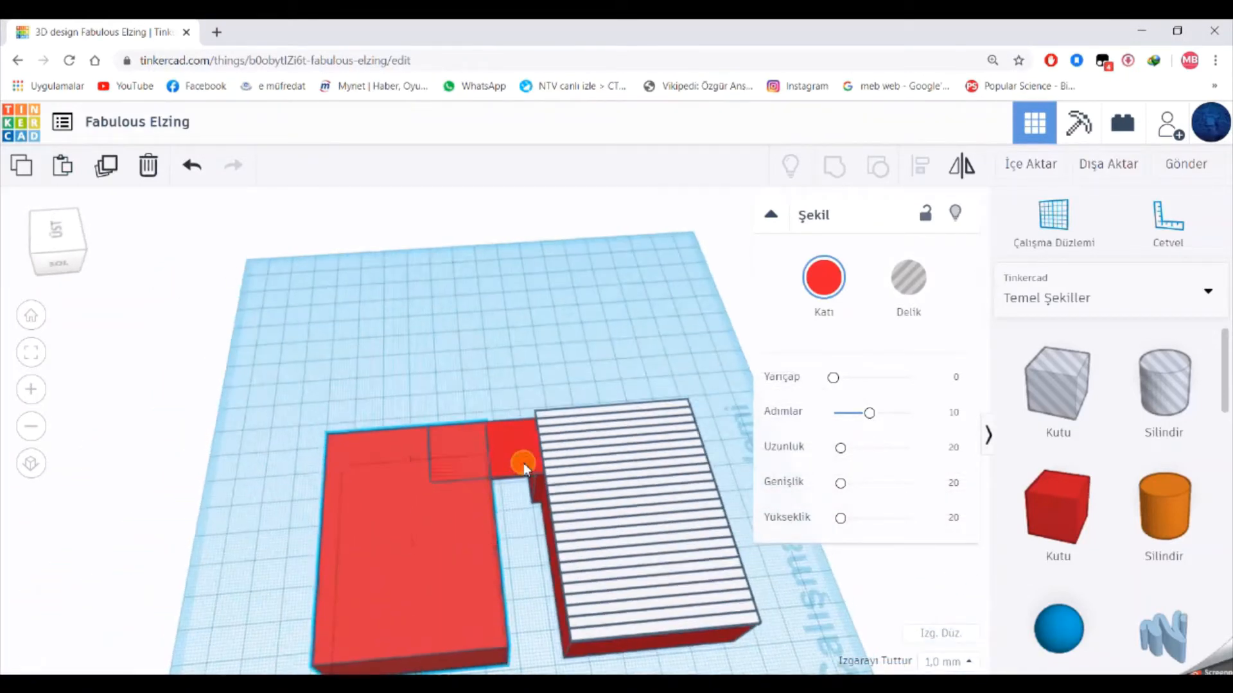
Resize the red copy beside the planked building to 35 mm by 20 mm.
{"action": "left_click", "coordinate": [523, 464]}
{"action": "scroll", "coordinate": [385, 590], "scroll_direction": "down", "scroll_amount": 3}
{"action": "left_click", "coordinate": [482, 572]}
{"action": "scroll", "coordinate": [476, 572], "scroll_direction": "down", "scroll_amount": 2}
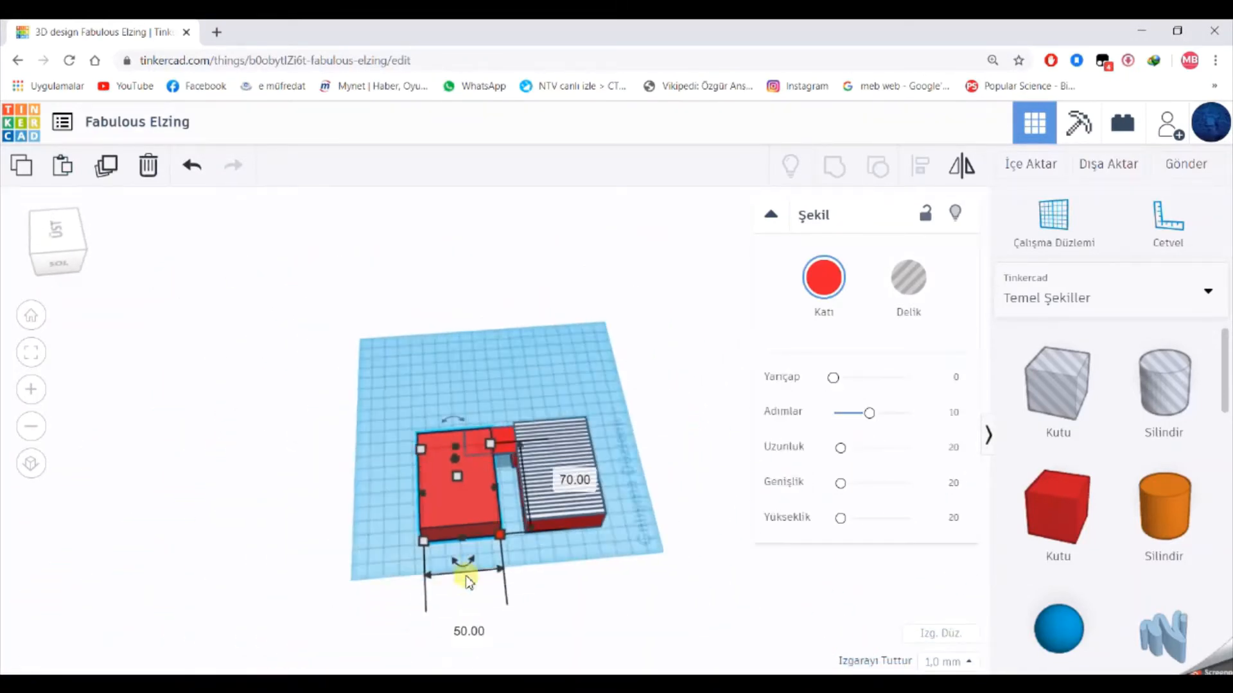
{"action": "left_click", "coordinate": [471, 624]}
{"action": "type", "text": "35"}
{"action": "key", "text": "Return"}
{"action": "left_click", "coordinate": [554, 477]}
{"action": "type", "text": "20"}
{"action": "key", "text": "Return"}
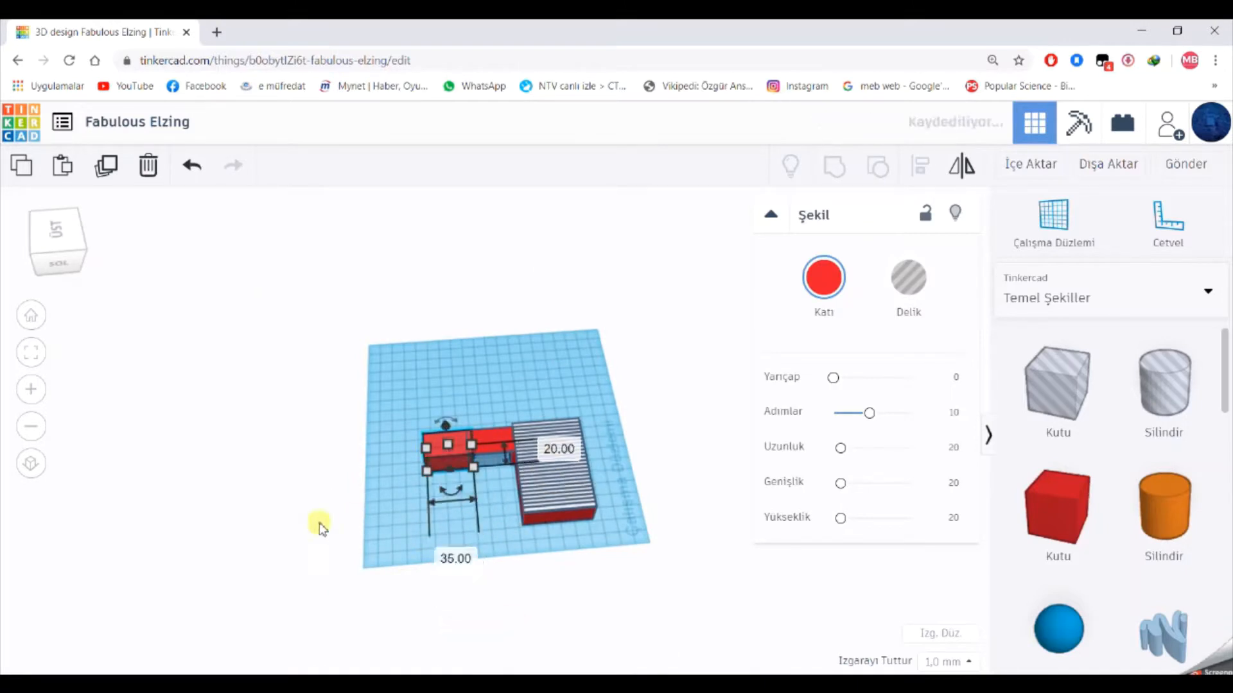
Move the resized red block about 20 mm forward, clear of the small open box.
{"action": "left_click", "coordinate": [319, 525]}
{"action": "left_click", "coordinate": [434, 461]}
{"action": "key", "text": "Down"}
{"action": "key", "text": "Down"}
{"action": "key", "text": "Down"}
{"action": "key", "text": "Down"}
{"action": "key", "text": "Down"}
{"action": "key", "text": "Down"}
{"action": "key", "text": "Down"}
{"action": "key", "text": "Down"}
{"action": "key", "text": "Down"}
{"action": "key", "text": "Down"}
{"action": "key", "text": "Down"}
{"action": "key", "text": "Down"}
{"action": "key", "text": "Down"}
{"action": "key", "text": "Down"}
{"action": "key", "text": "Down"}
{"action": "key", "text": "Down"}
{"action": "key", "text": "Down"}
{"action": "key", "text": "Down"}
{"action": "key", "text": "Down"}
{"action": "key", "text": "Down"}
Set the height of the 35 by 20 mm red block to 1 mm to make a thin plate.
{"action": "scroll", "coordinate": [434, 460], "scroll_direction": "up", "scroll_amount": 3}
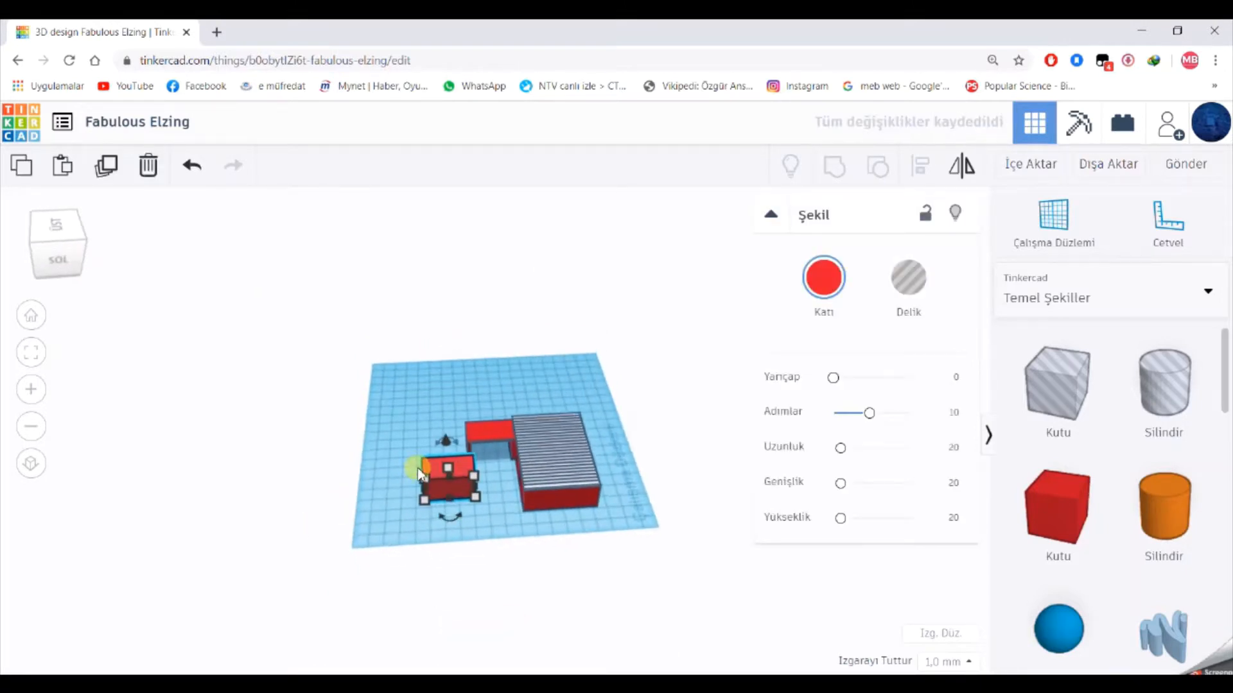
{"action": "left_click", "coordinate": [486, 536]}
{"action": "type", "text": "1"}
{"action": "key", "text": "Return"}
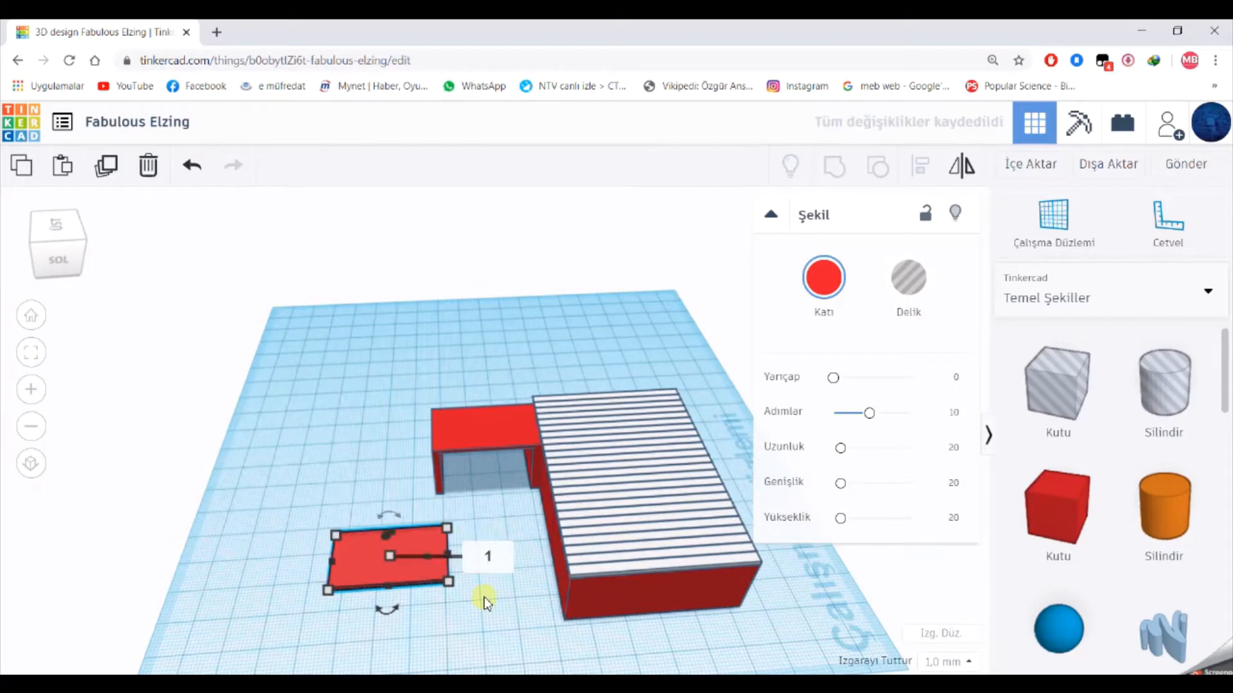
Duplicate the thin red plate, set the copy's length to 33 mm and make it narrower than the original.
{"action": "right_click_drag", "start_coordinate": [486, 598], "coordinate": [317, 574]}
{"action": "left_click", "coordinate": [405, 561]}
{"action": "left_click", "coordinate": [317, 574]}
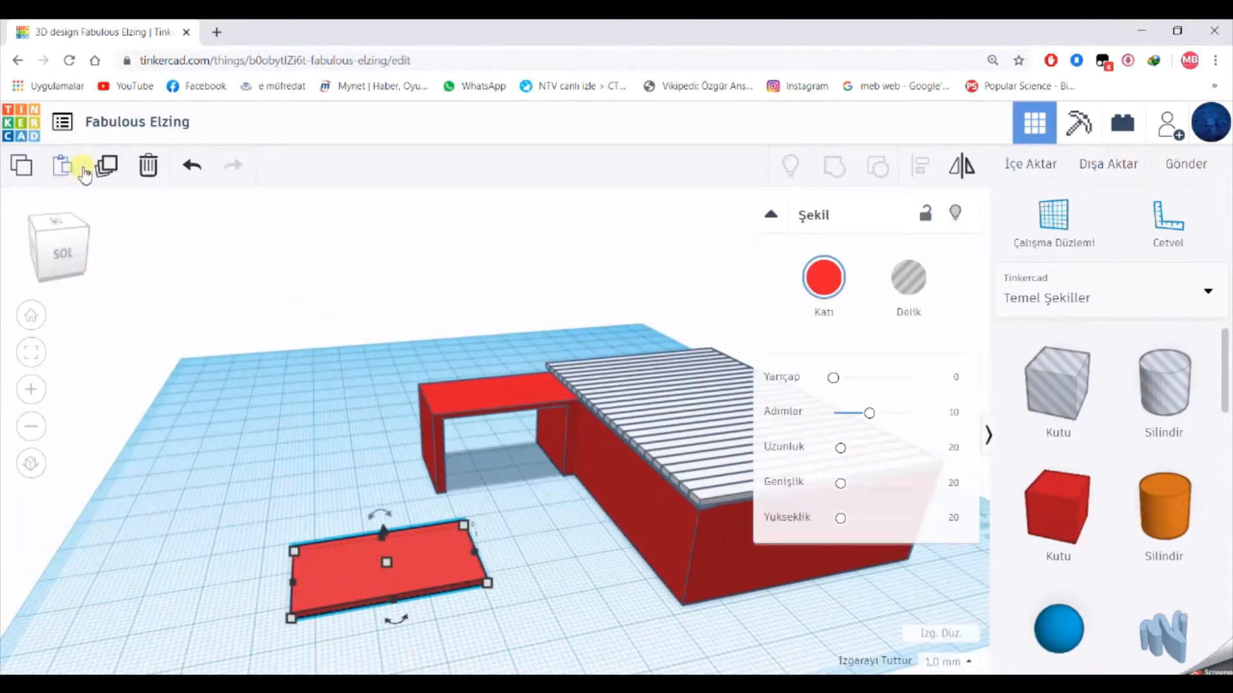
{"action": "scroll", "coordinate": [483, 583], "scroll_direction": "down", "scroll_amount": 2}
{"action": "left_click", "coordinate": [467, 597]}
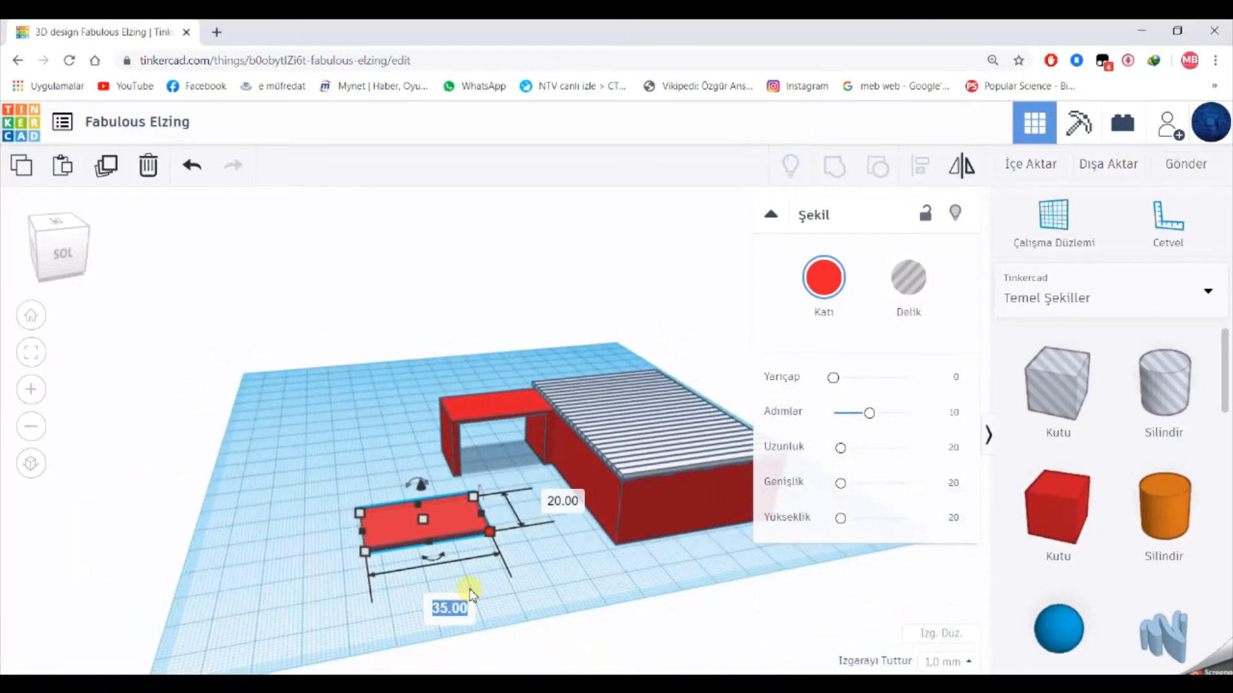
{"action": "type", "text": "33"}
{"action": "left_click", "coordinate": [553, 500]}
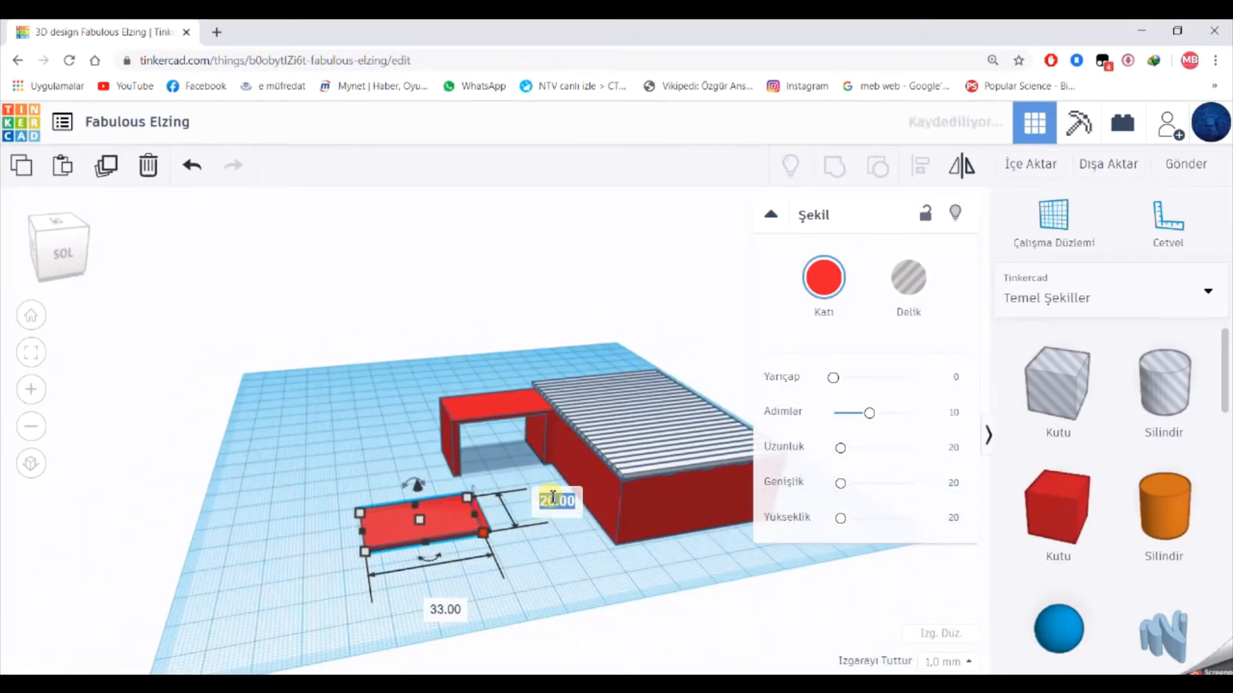
{"action": "key", "text": "Return"}
Turn the smaller plate into a hole, centre it on the larger plate and group them into a rectangular frame.
{"action": "left_click_drag", "start_coordinate": [541, 576], "coordinate": [308, 483]}
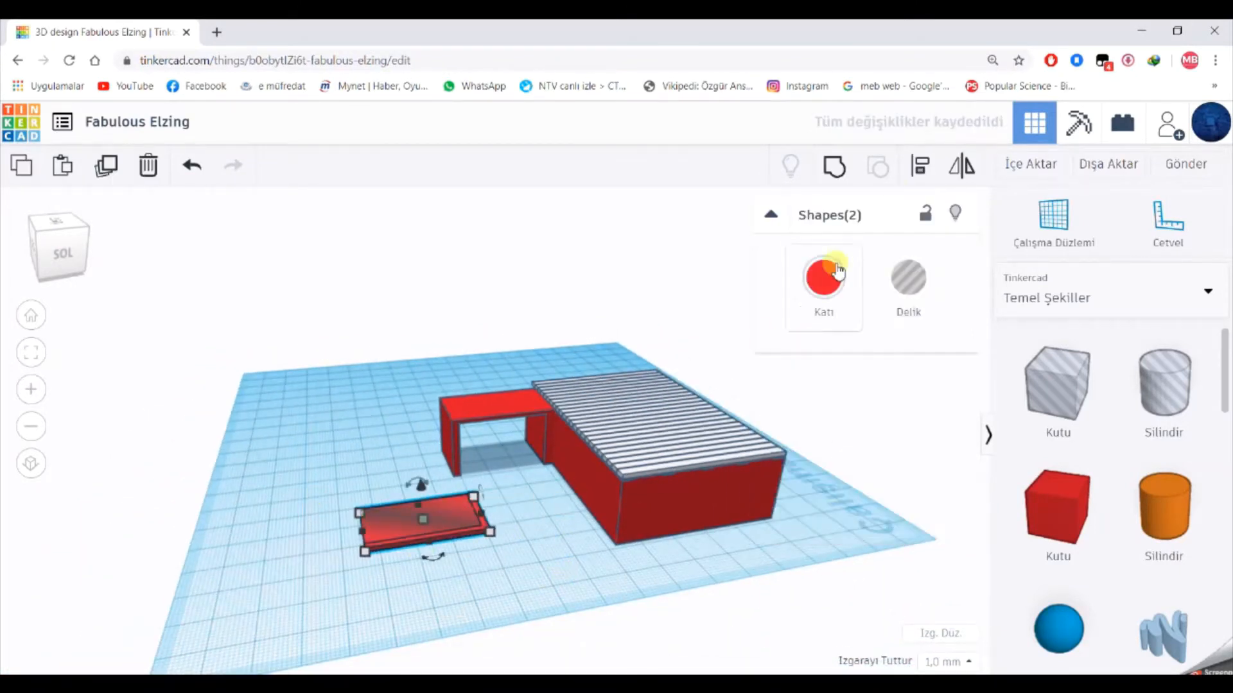
{"action": "left_click", "coordinate": [920, 168]}
{"action": "left_click", "coordinate": [513, 523]}
{"action": "left_click", "coordinate": [432, 557]}
{"action": "left_click", "coordinate": [421, 589]}
{"action": "left_click", "coordinate": [834, 166]}
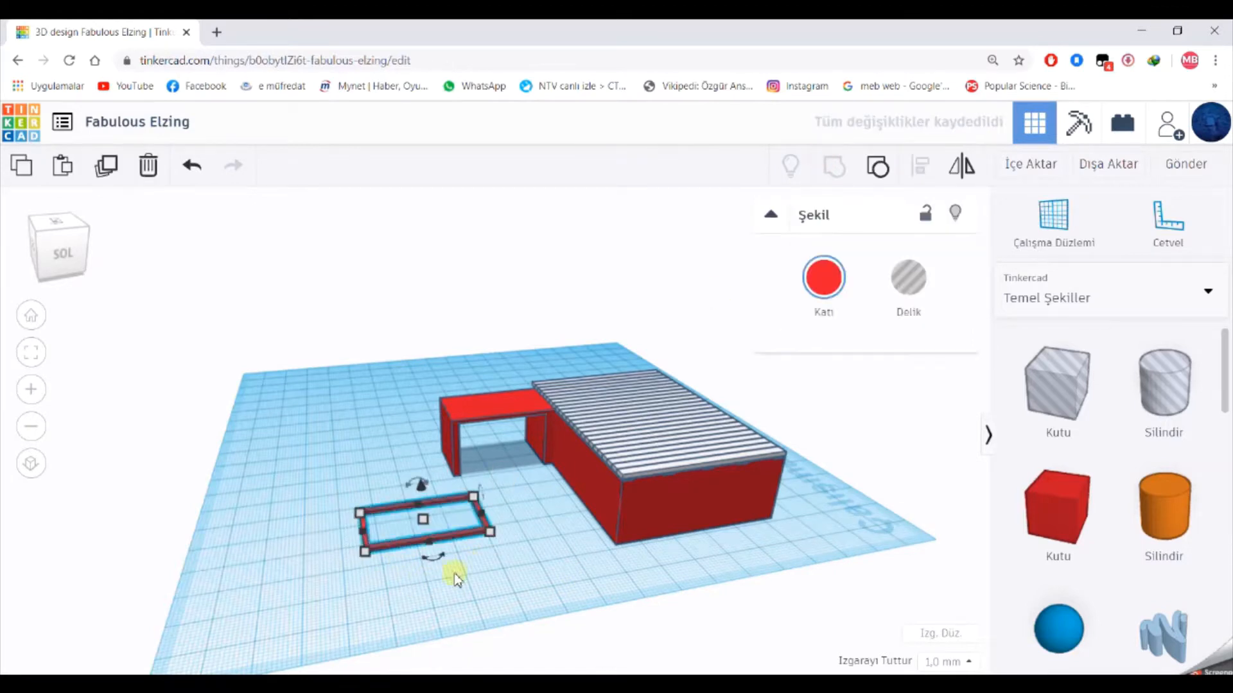
Colour the rectangular frame white.
{"action": "left_click", "coordinate": [455, 576]}
{"action": "left_click", "coordinate": [459, 535]}
{"action": "left_click", "coordinate": [824, 277]}
{"action": "left_click", "coordinate": [1120, 437]}
{"action": "left_click", "coordinate": [400, 529]}
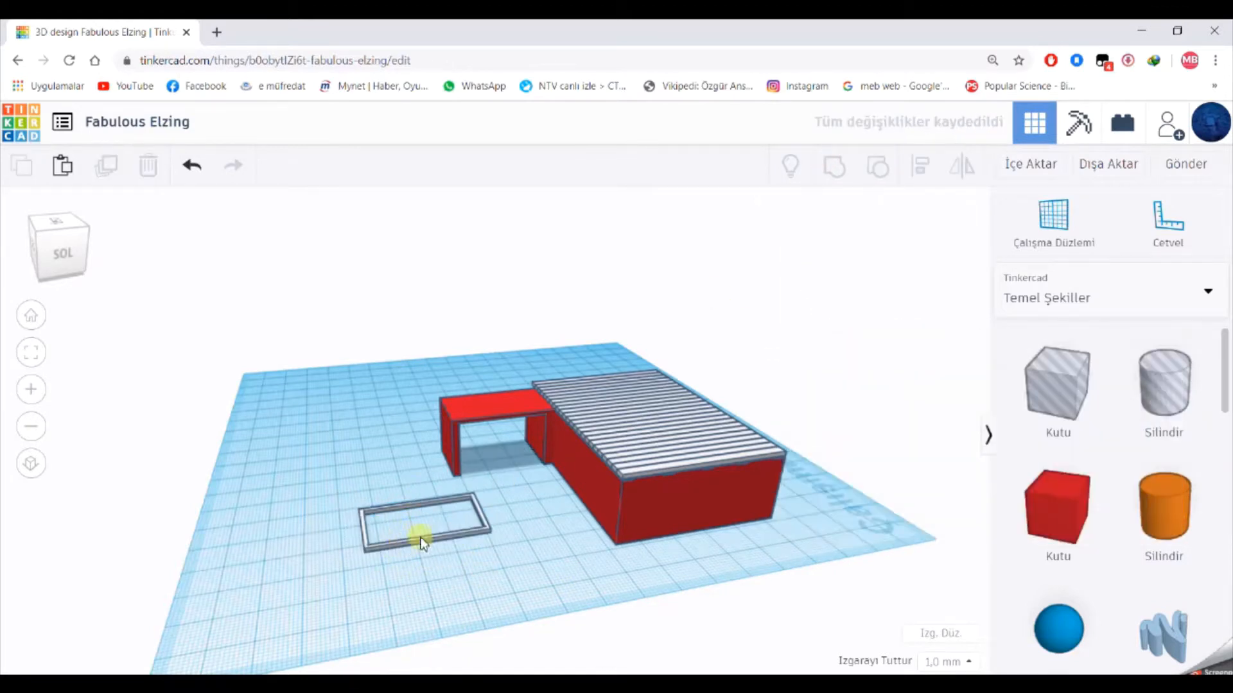
Raise the white frame to the roof height of the small open box and slide it onto the box's top edges.
{"action": "scroll", "coordinate": [420, 543], "scroll_direction": "up", "scroll_amount": 2}
{"action": "left_click", "coordinate": [386, 525]}
{"action": "left_click_drag", "start_coordinate": [386, 511], "coordinate": [414, 429]}
{"action": "right_click_drag", "start_coordinate": [413, 429], "coordinate": [338, 527]}
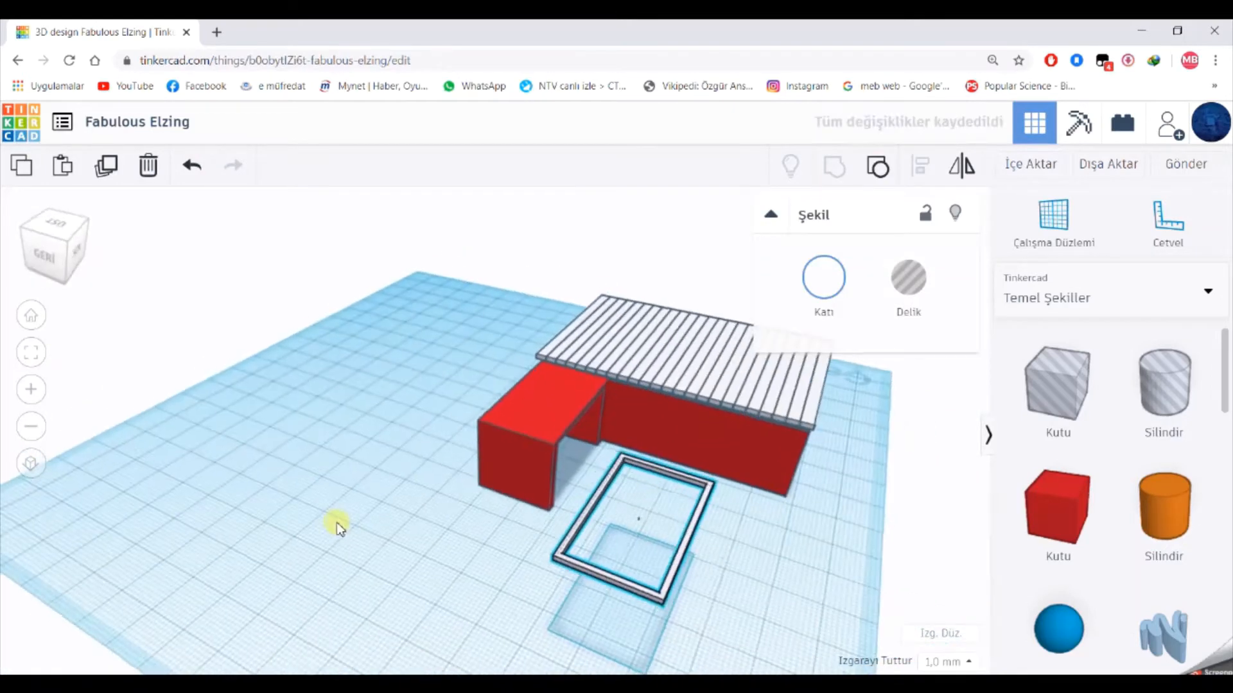
{"action": "key", "text": "Up"}
{"action": "key", "text": "Up"}
{"action": "key", "text": "Up"}
{"action": "key", "text": "Up"}
{"action": "key", "text": "Up"}
{"action": "key", "text": "Up"}
{"action": "key", "text": "Up"}
{"action": "key", "text": "Up"}
{"action": "key", "text": "Up"}
{"action": "key", "text": "Up"}
{"action": "key", "text": "Up"}
{"action": "key", "text": "Up"}
{"action": "key", "text": "Up"}
{"action": "key", "text": "Up"}
{"action": "key", "text": "Up"}
{"action": "key", "text": "Up"}
{"action": "key", "text": "Up"}
{"action": "key", "text": "Up"}
{"action": "key", "text": "Up"}
{"action": "key", "text": "Up"}
{"action": "key", "text": "Left"}
{"action": "key", "text": "Left"}
{"action": "key", "text": "Left"}
{"action": "key", "text": "Left"}
{"action": "key", "text": "Left"}
{"action": "key", "text": "Left"}
{"action": "key", "text": "Left"}
{"action": "key", "text": "Left"}
{"action": "key", "text": "Left"}
{"action": "key", "text": "Left"}
{"action": "key", "text": "Left"}
{"action": "key", "text": "Left"}
{"action": "key", "text": "Left"}
{"action": "key", "text": "Left"}
{"action": "key", "text": "Left"}
{"action": "key", "text": "Left"}
{"action": "key", "text": "Left"}
{"action": "key", "text": "Left"}
{"action": "key", "text": "Left"}
{"action": "key", "text": "Left"}
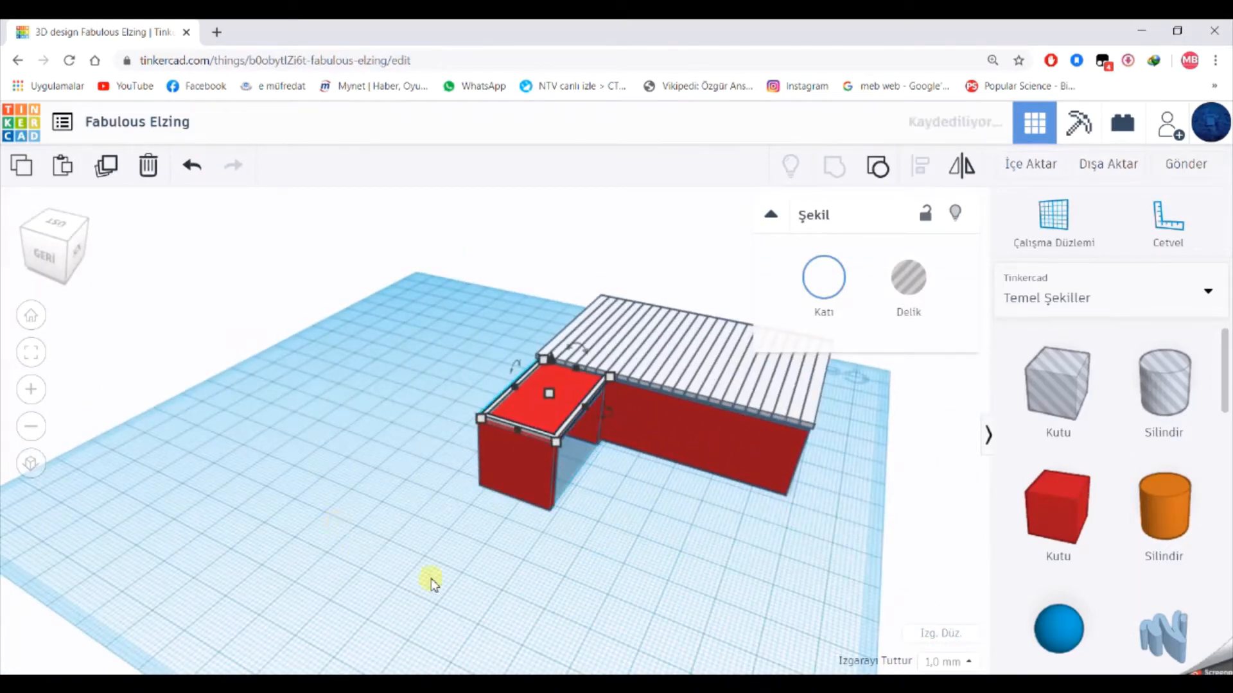
{"action": "scroll", "coordinate": [434, 583], "scroll_direction": "up", "scroll_amount": 3}
{"action": "right_click_drag", "start_coordinate": [472, 536], "coordinate": [437, 418]}
{"action": "key", "text": "Down"}
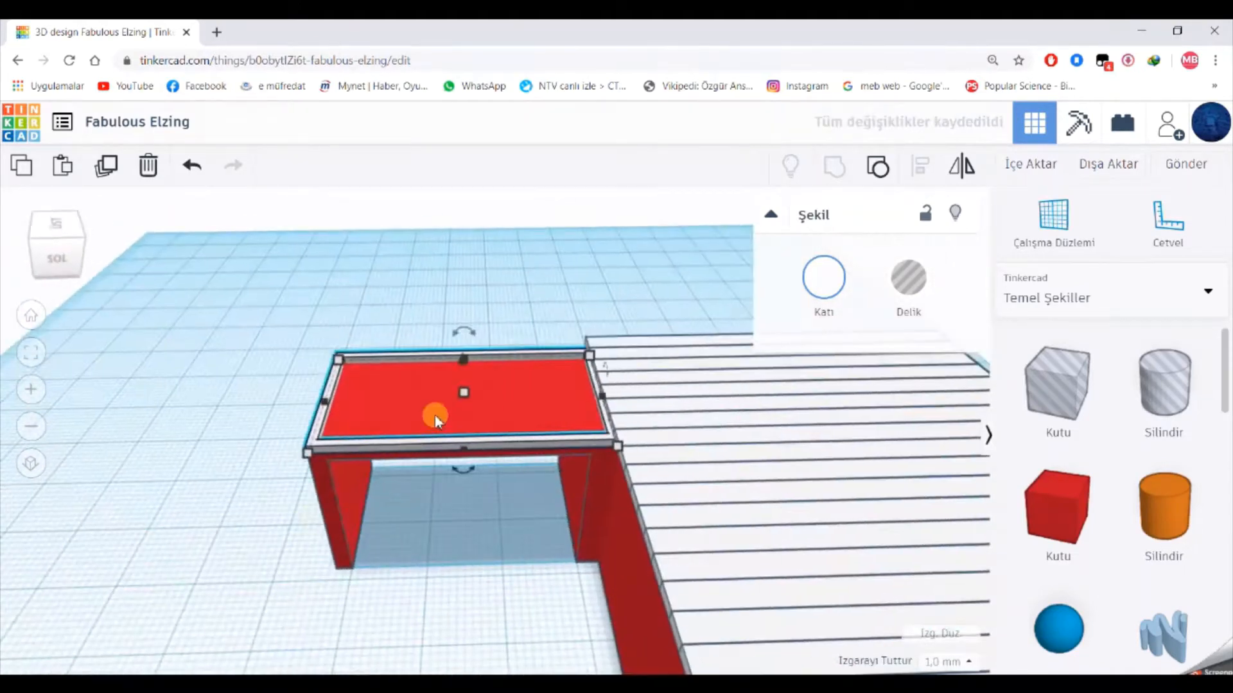
Ungroup the white frame on the small box and select its outer red plate.
{"action": "left_click", "coordinate": [430, 542]}
{"action": "scroll", "coordinate": [430, 542], "scroll_direction": "up", "scroll_amount": 2}
{"action": "left_click", "coordinate": [407, 450]}
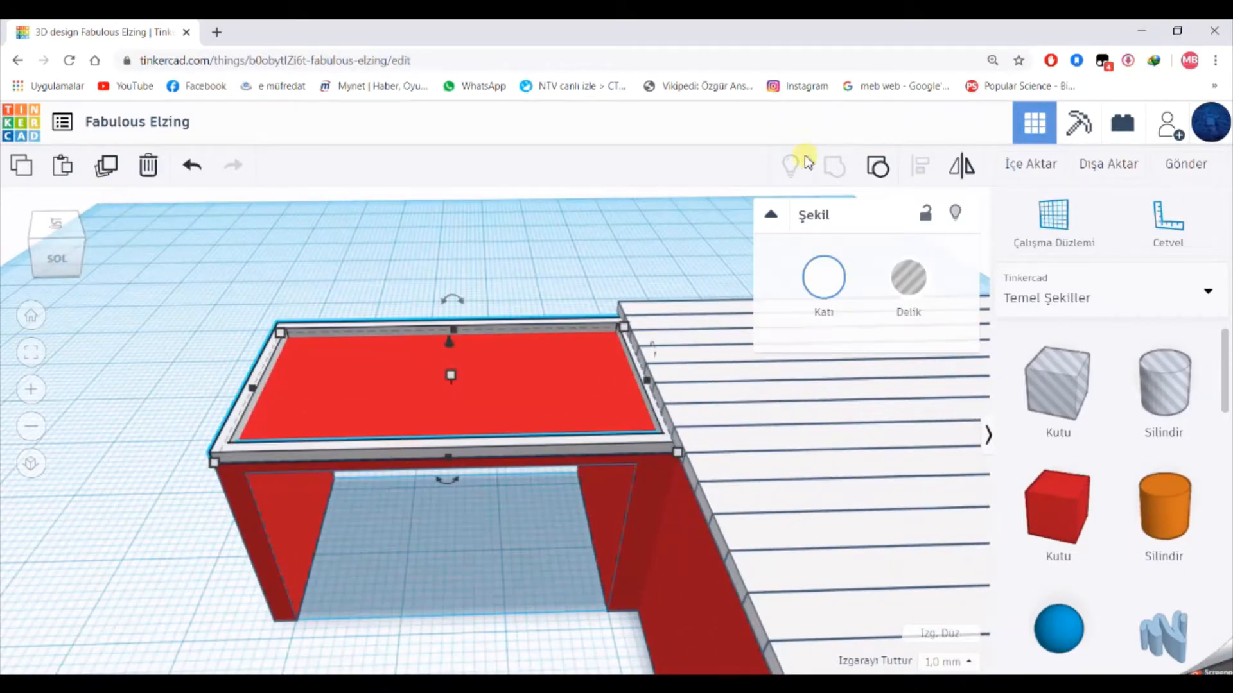
{"action": "left_click", "coordinate": [877, 167]}
{"action": "left_click", "coordinate": [214, 454]}
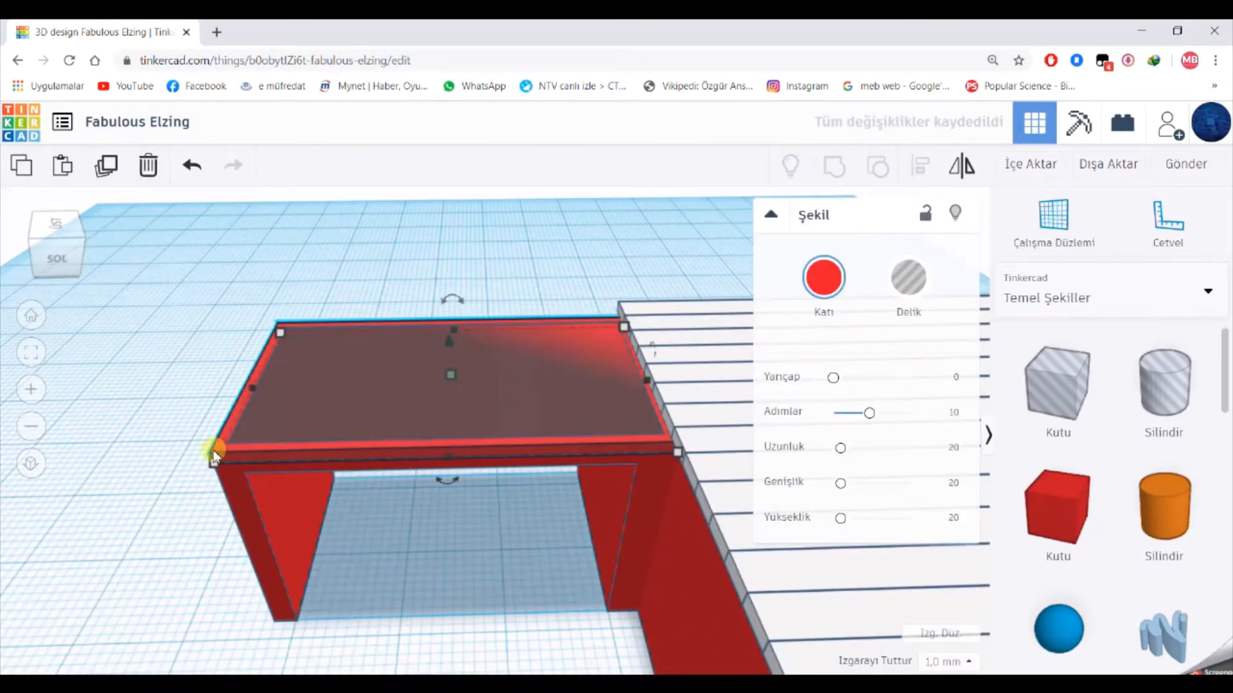
Duplicate the outer red plate and move the copy 40 mm sideways off the small open box.
{"action": "left_click", "coordinate": [116, 167]}
{"action": "key", "text": "Left"}
{"action": "key", "text": "shift+Left"}
{"action": "key", "text": "shift+Left"}
{"action": "key", "text": "shift+Left"}
{"action": "key", "text": "shift+Left"}
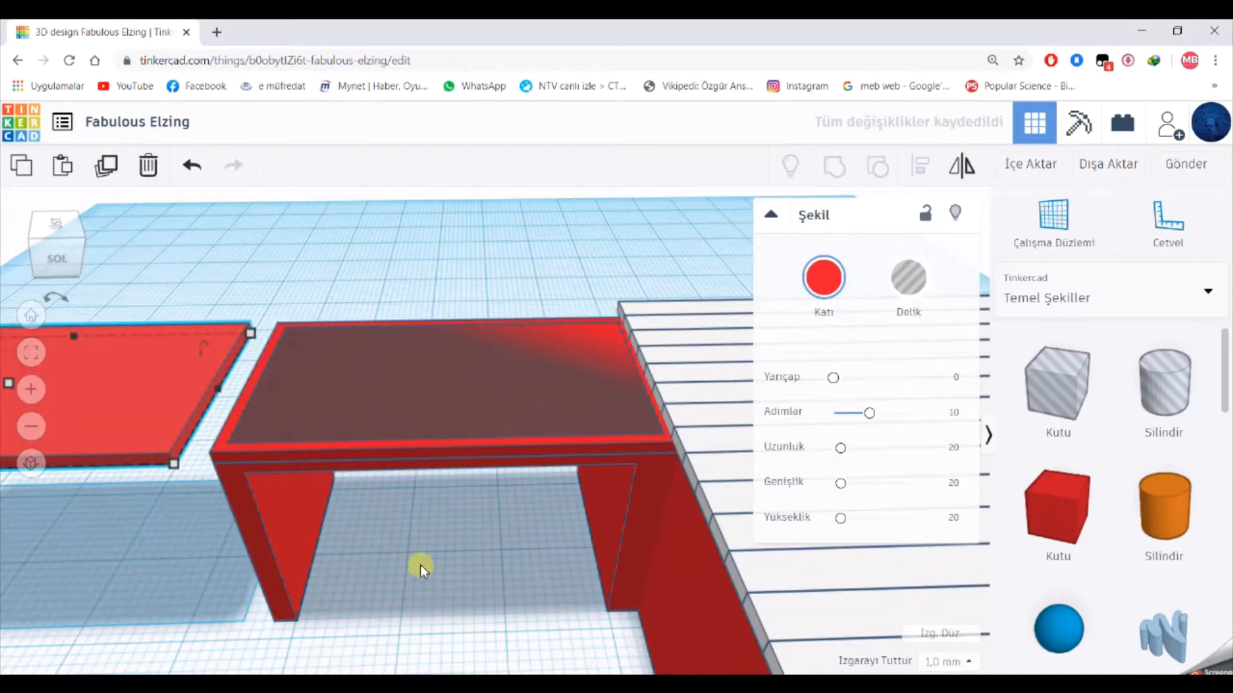
Regroup the plate and hole on the small box into a frame and raise it by 1 mm.
{"action": "right_click_drag", "start_coordinate": [421, 565], "coordinate": [418, 265]}
{"action": "left_click", "coordinate": [315, 302]}
{"action": "left_click", "coordinate": [271, 321], "text": "shift"}
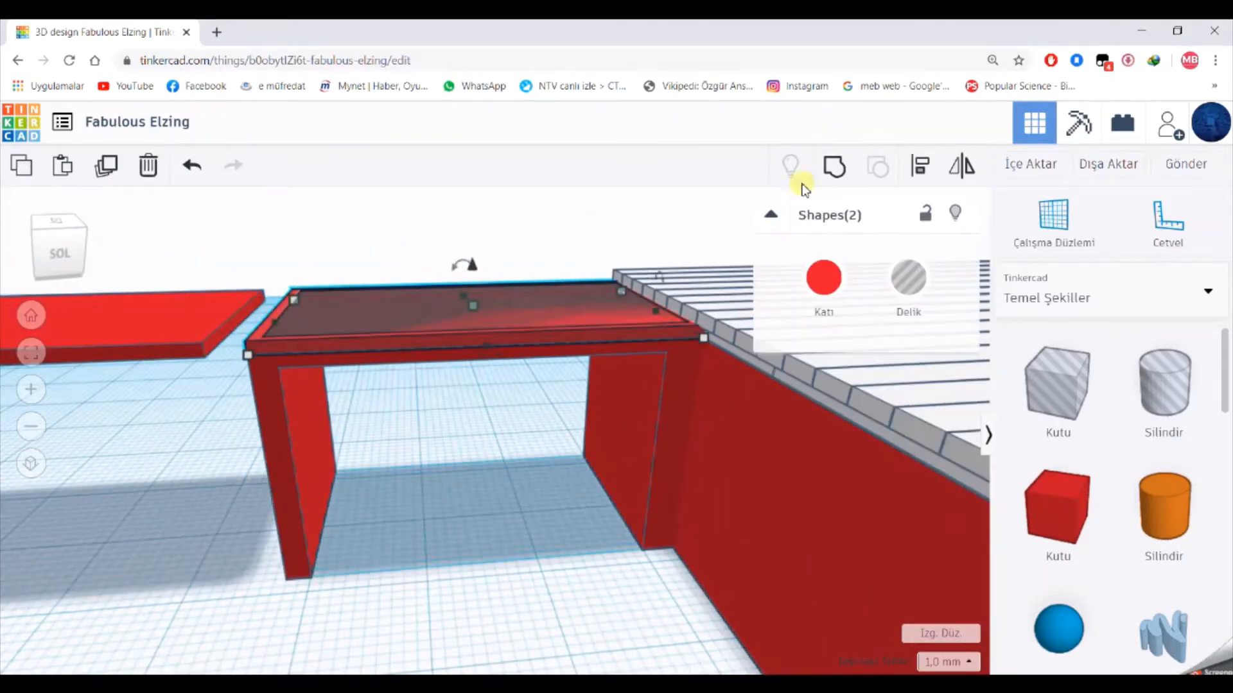
{"action": "left_click", "coordinate": [834, 168]}
{"action": "left_click_drag", "start_coordinate": [474, 267], "coordinate": [473, 257]}
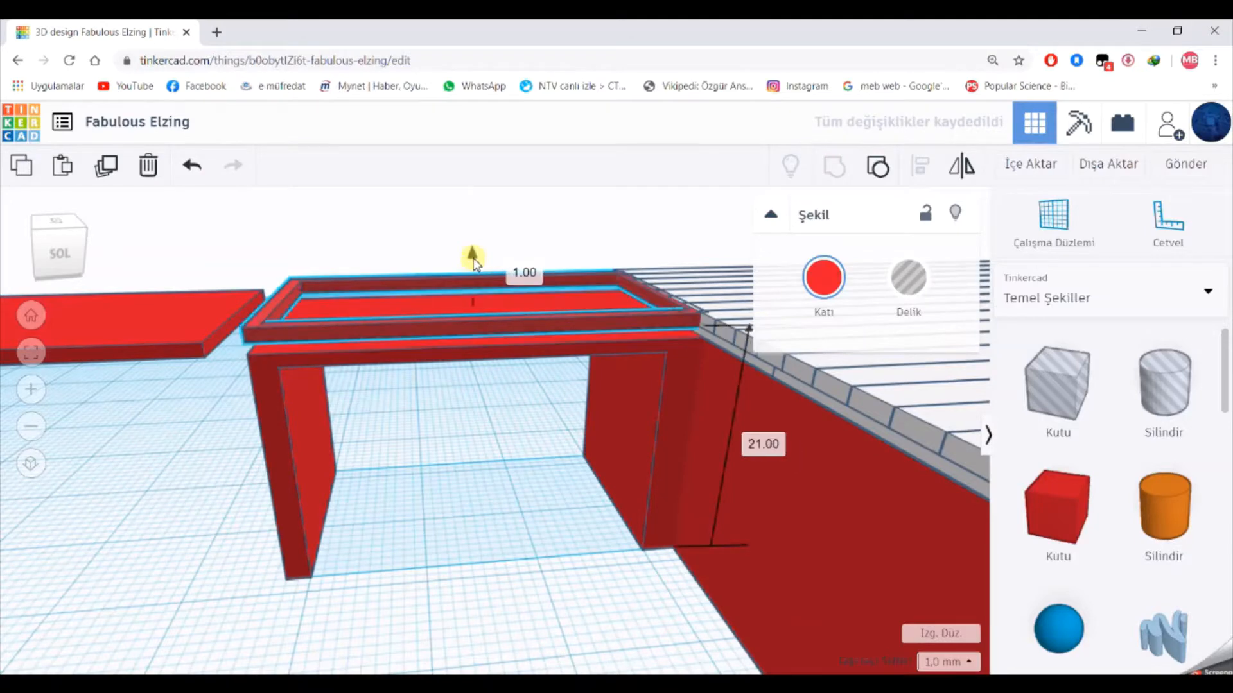
Colour both the raised frame and the solid plate beside it white.
{"action": "left_click", "coordinate": [823, 277]}
{"action": "left_click", "coordinate": [1122, 407]}
{"action": "left_click", "coordinate": [398, 457]}
{"action": "left_click", "coordinate": [193, 327]}
{"action": "left_click", "coordinate": [824, 278]}
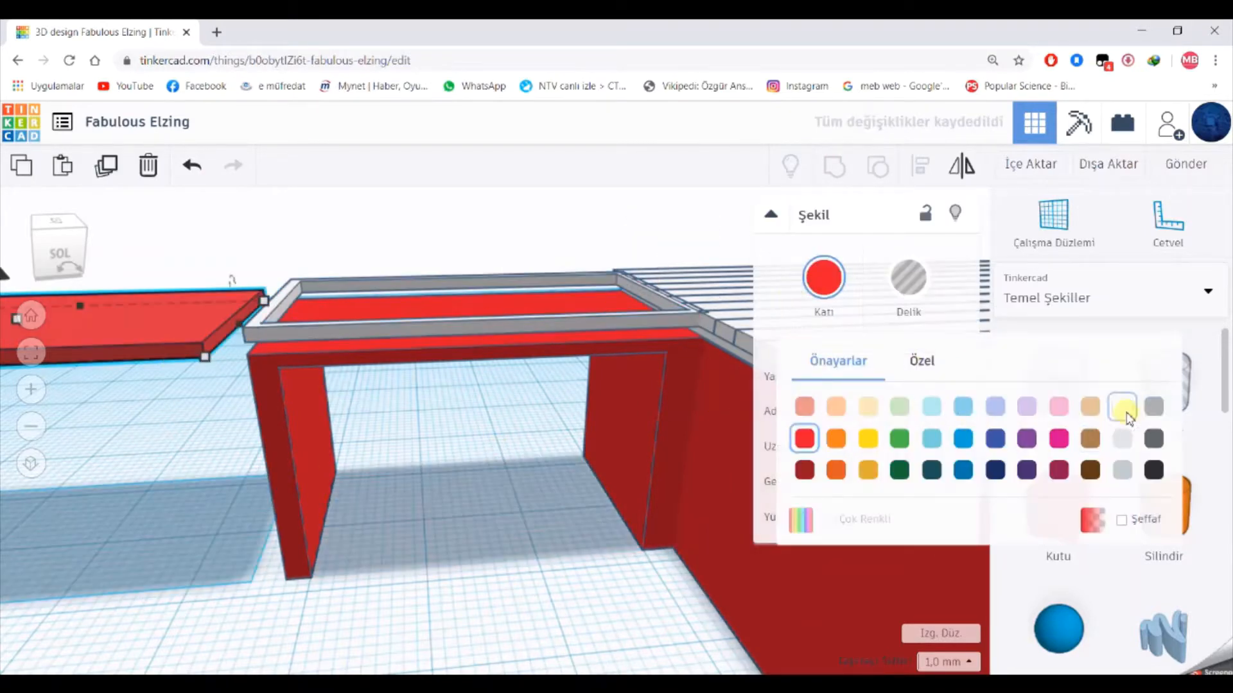
{"action": "left_click", "coordinate": [1122, 408]}
Move the solid white plate 40 mm back onto the small open box, directly under the frame.
{"action": "left_click", "coordinate": [213, 398]}
{"action": "left_click", "coordinate": [193, 337]}
{"action": "key", "text": "shift+Right"}
{"action": "key", "text": "shift+Right"}
{"action": "key", "text": "shift+Right"}
{"action": "key", "text": "shift+Right"}
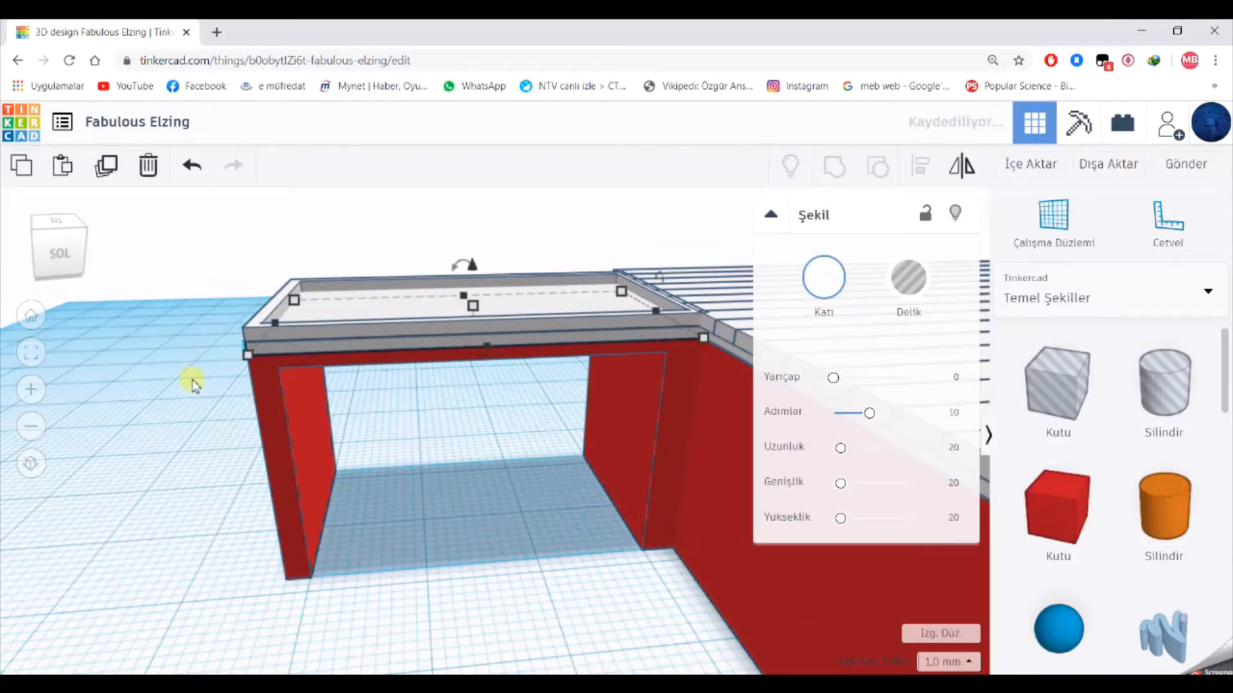
Select the white plate and frame on the small box together and set the snap grid to 0.5 mm.
{"action": "left_click", "coordinate": [465, 555]}
{"action": "right_click_drag", "start_coordinate": [430, 492], "coordinate": [244, 393]}
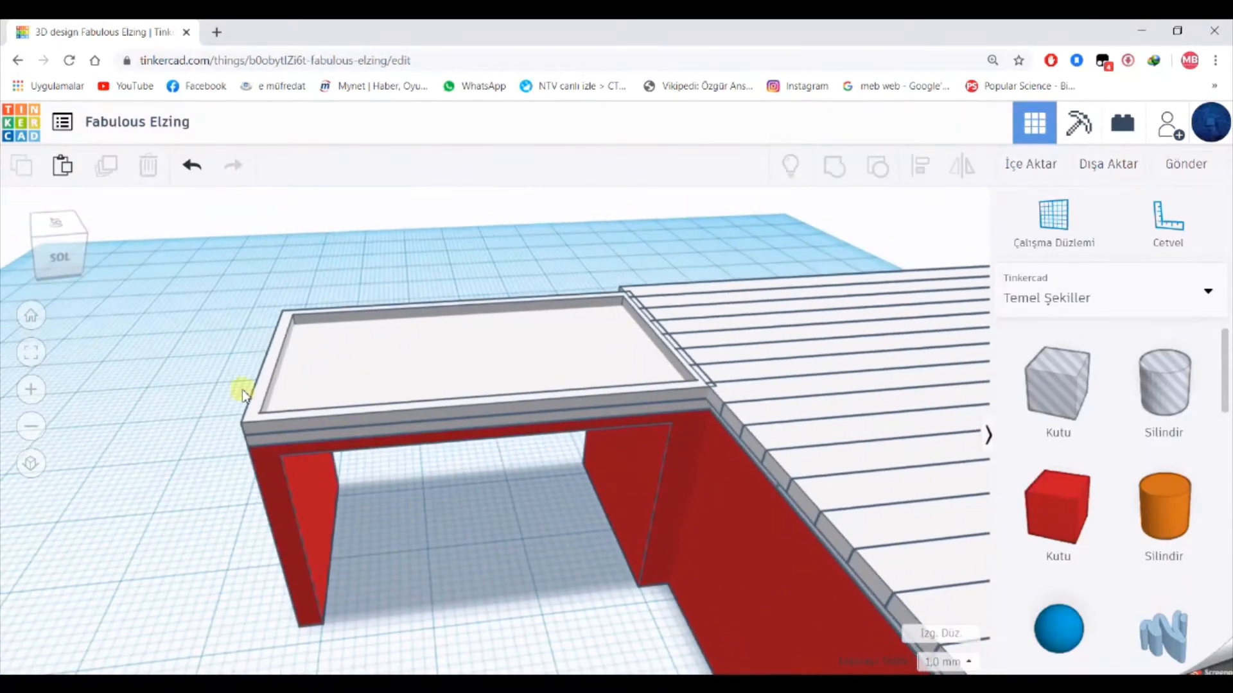
{"action": "right_click_drag", "start_coordinate": [173, 498], "coordinate": [186, 424]}
{"action": "left_click_drag", "start_coordinate": [237, 204], "coordinate": [286, 248]}
{"action": "right_click_drag", "start_coordinate": [393, 340], "coordinate": [379, 432]}
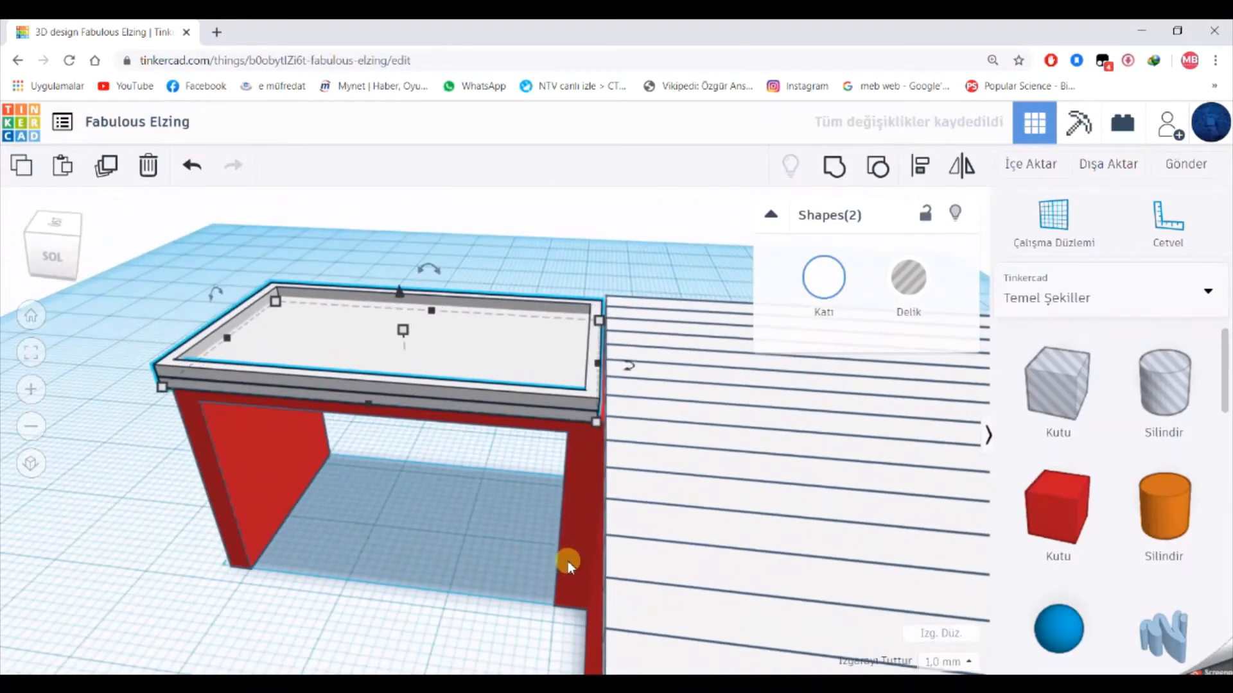
{"action": "left_click", "coordinate": [947, 662]}
{"action": "left_click", "coordinate": [944, 554]}
{"action": "left_click", "coordinate": [422, 566]}
Duplicate the large red building body, set the copy's length to 65 mm and reduce its width.
{"action": "right_click_drag", "start_coordinate": [422, 566], "coordinate": [825, 500]}
{"action": "left_click", "coordinate": [715, 460]}
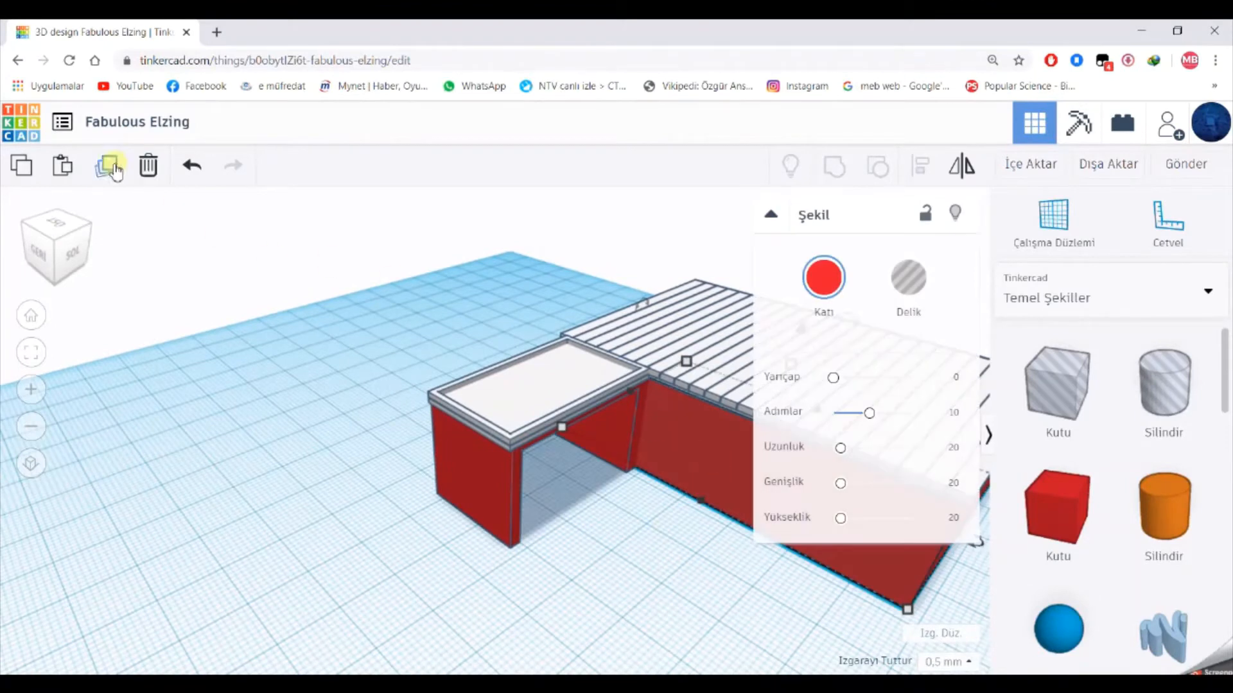
{"action": "right_click_drag", "start_coordinate": [688, 602], "coordinate": [683, 523]}
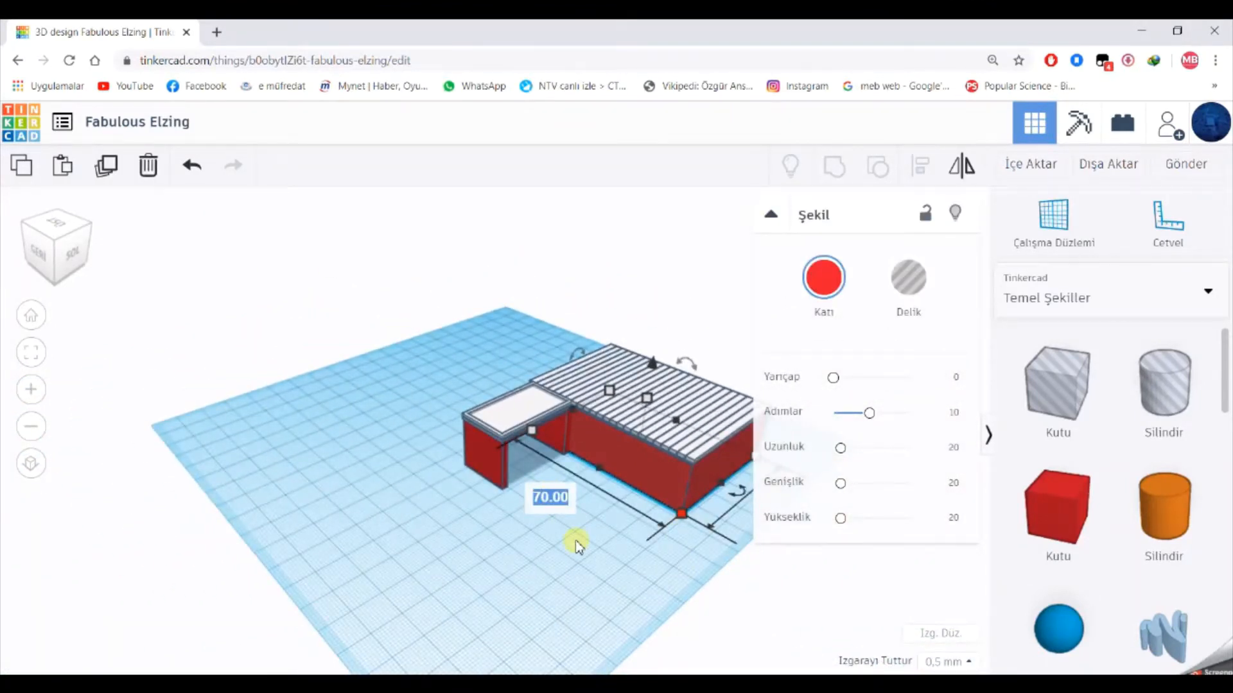
{"action": "scroll", "coordinate": [576, 544], "scroll_direction": "down", "scroll_amount": 2}
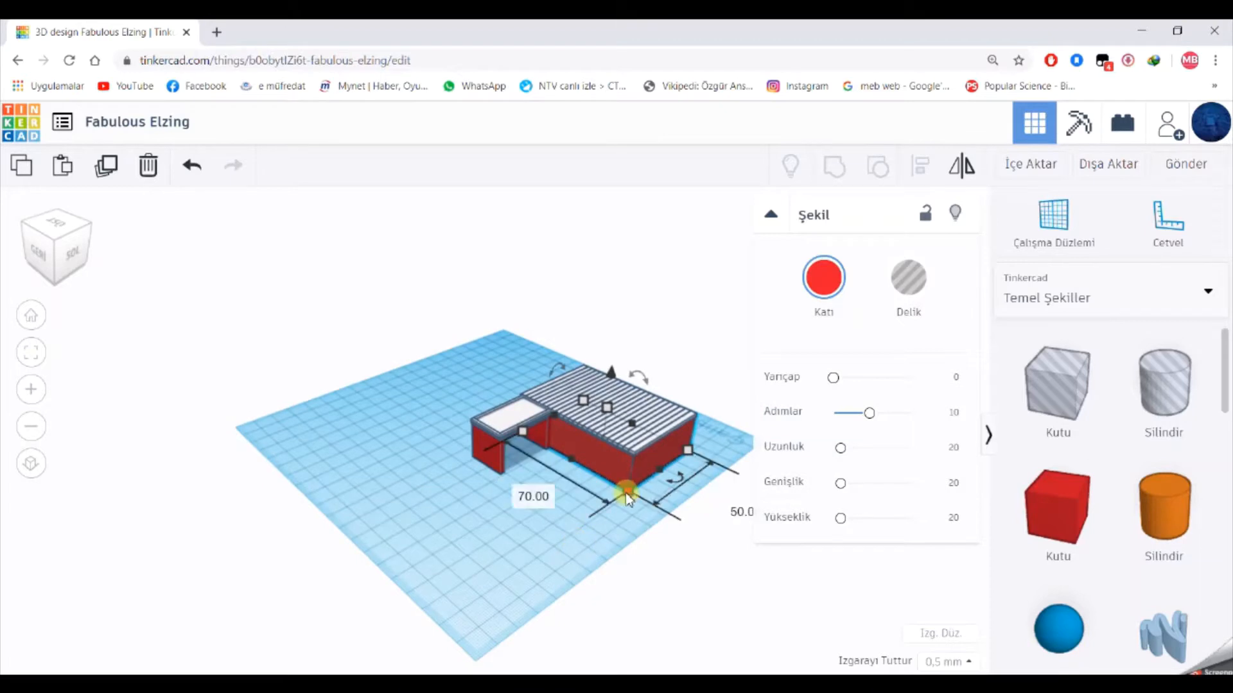
{"action": "key", "text": "Return"}
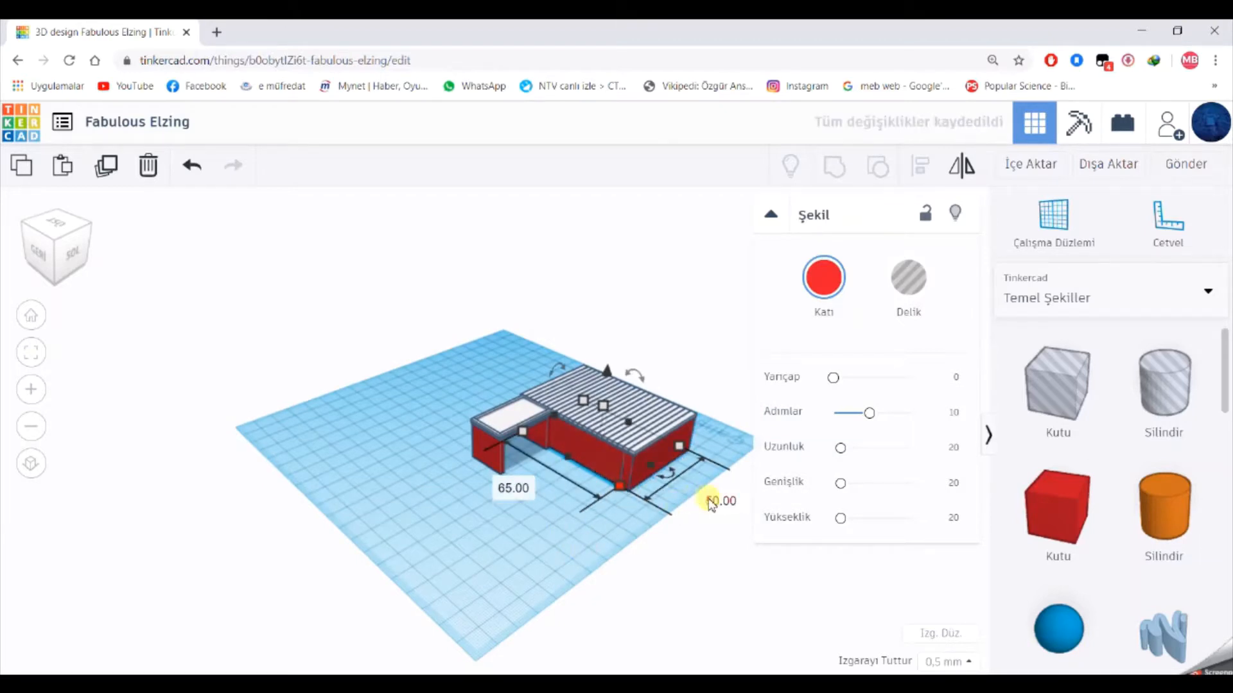
{"action": "key", "text": "Return"}
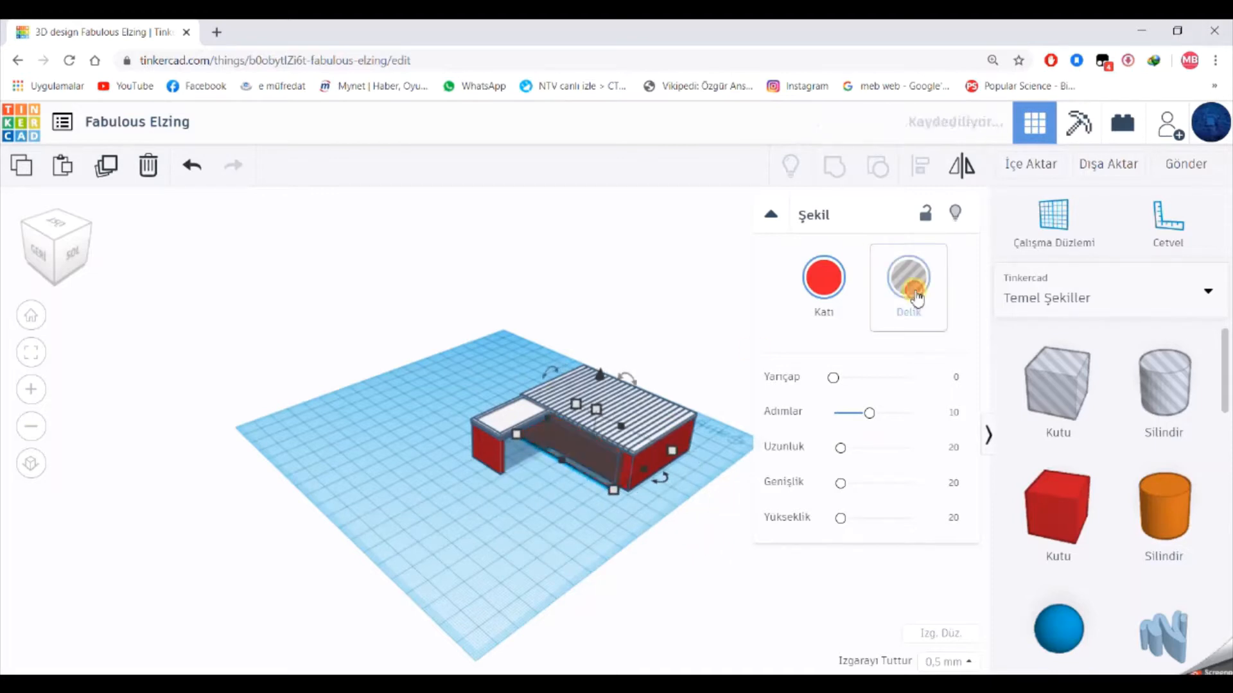
Set the height of the hole copy inside the large red building to 19 mm.
{"action": "right_click_drag", "start_coordinate": [559, 570], "coordinate": [590, 544]}
{"action": "scroll", "coordinate": [603, 462], "scroll_direction": "up", "scroll_amount": 2}
{"action": "left_click", "coordinate": [634, 380]}
{"action": "left_click", "coordinate": [702, 412]}
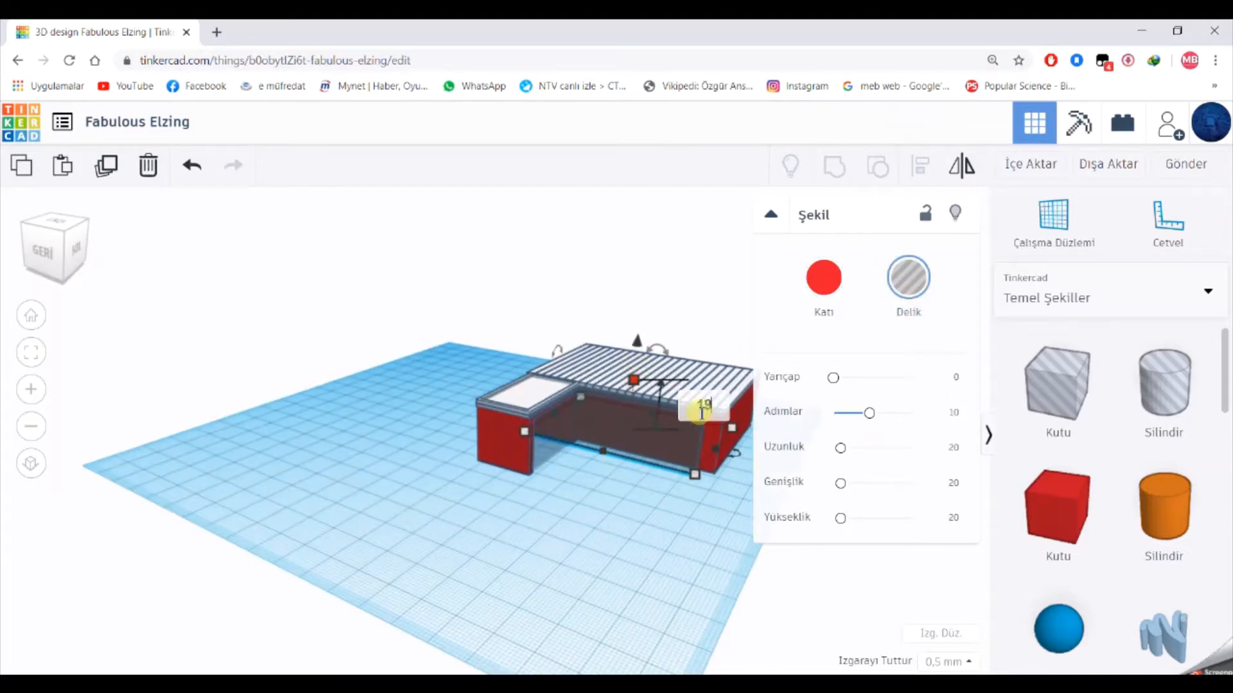
{"action": "type", "text": "19"}
{"action": "key", "text": "Return"}
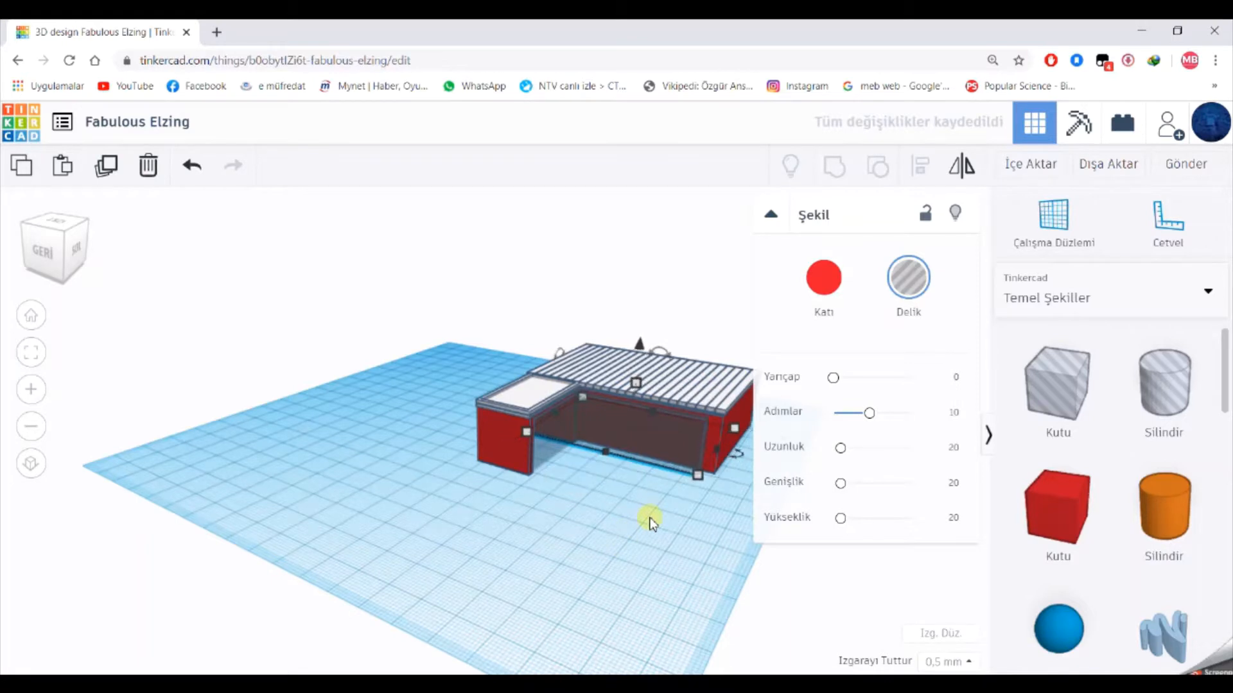
Select the hole copy together with the large red building body and group them to hollow out the building.
{"action": "right_click_drag", "start_coordinate": [667, 519], "coordinate": [522, 559]}
{"action": "left_click_drag", "start_coordinate": [523, 560], "coordinate": [607, 529]}
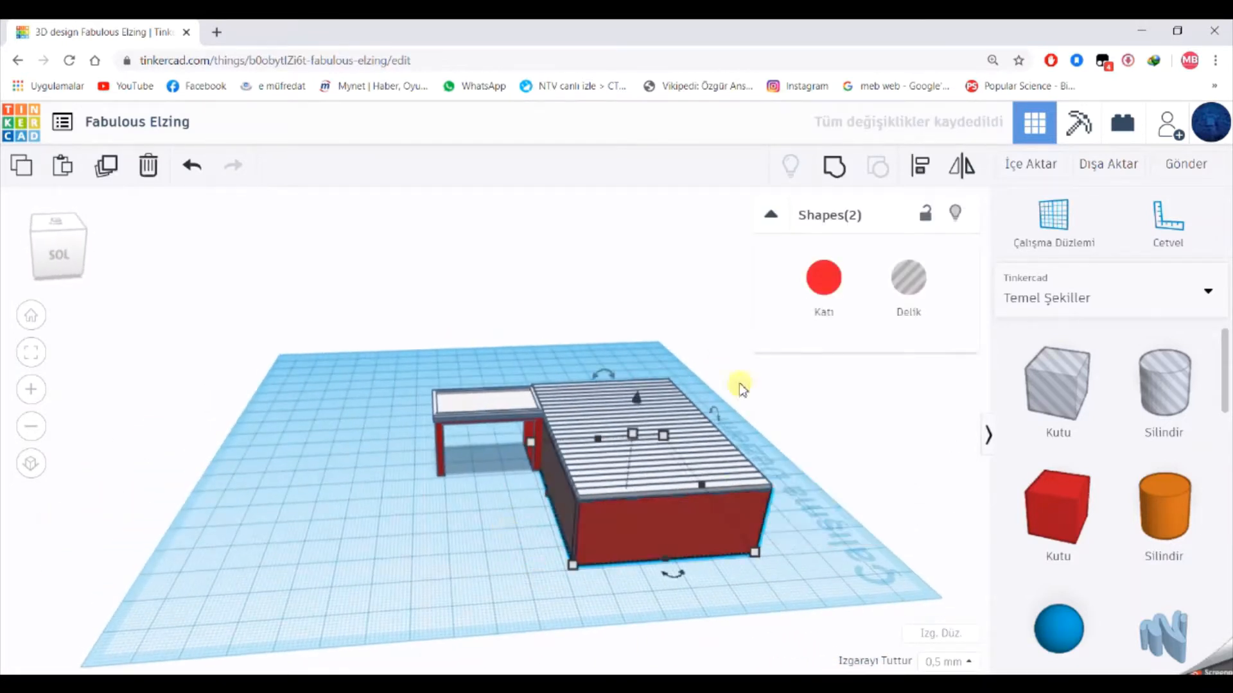
{"action": "left_click", "coordinate": [835, 167]}
{"action": "left_click", "coordinate": [529, 563]}
{"action": "right_click_drag", "start_coordinate": [529, 563], "coordinate": [572, 489]}
Place a solid red box beside the small roofed box, set its width to 50 mm and lengthen its other side.
{"action": "left_click_drag", "start_coordinate": [1029, 499], "coordinate": [371, 487]}
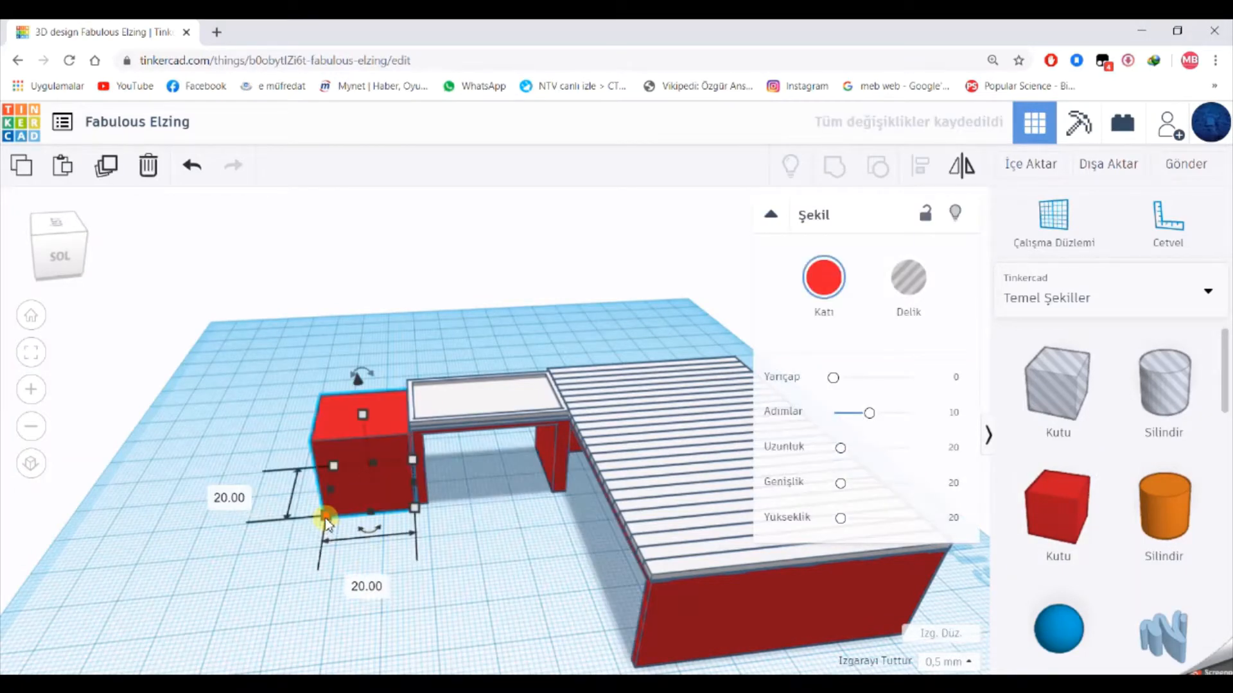
{"action": "left_click", "coordinate": [362, 586]}
{"action": "type", "text": "50"}
{"action": "key", "text": "Tab"}
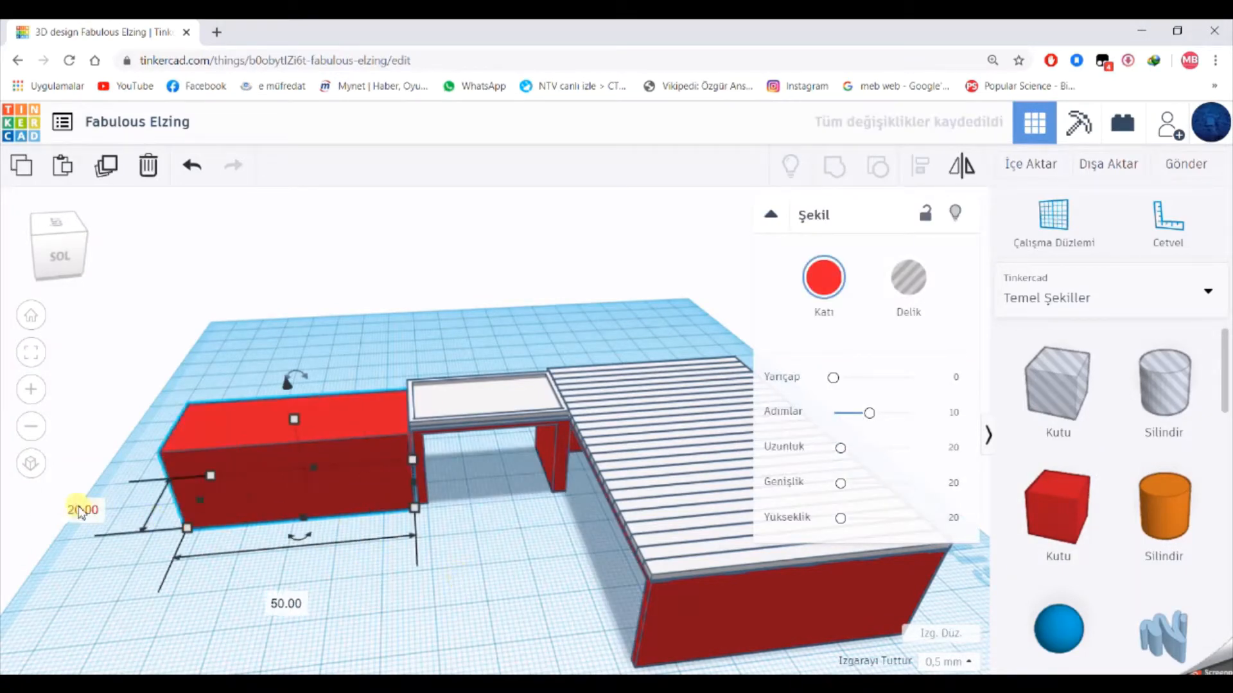
{"action": "key", "text": "Return"}
Shift the new long red box along its length until its end lines up near the small roofed box.
{"action": "right_click_drag", "start_coordinate": [501, 567], "coordinate": [269, 578]}
{"action": "key", "text": "Right"}
{"action": "key", "text": "Right"}
{"action": "key", "text": "Right"}
{"action": "key", "text": "Right"}
{"action": "key", "text": "Right"}
{"action": "key", "text": "Right"}
{"action": "key", "text": "Right"}
{"action": "key", "text": "Right"}
{"action": "key", "text": "Right"}
{"action": "key", "text": "Right"}
{"action": "key", "text": "Right"}
{"action": "key", "text": "Right"}
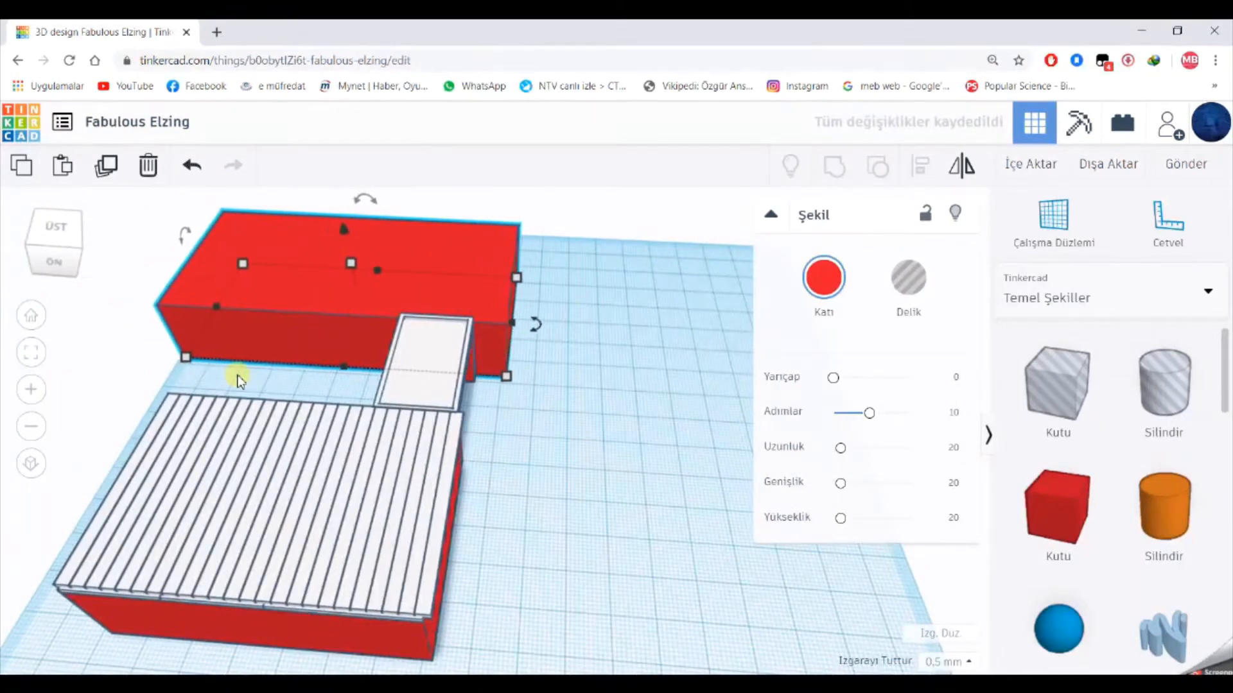
{"action": "right_click_drag", "start_coordinate": [238, 376], "coordinate": [330, 355]}
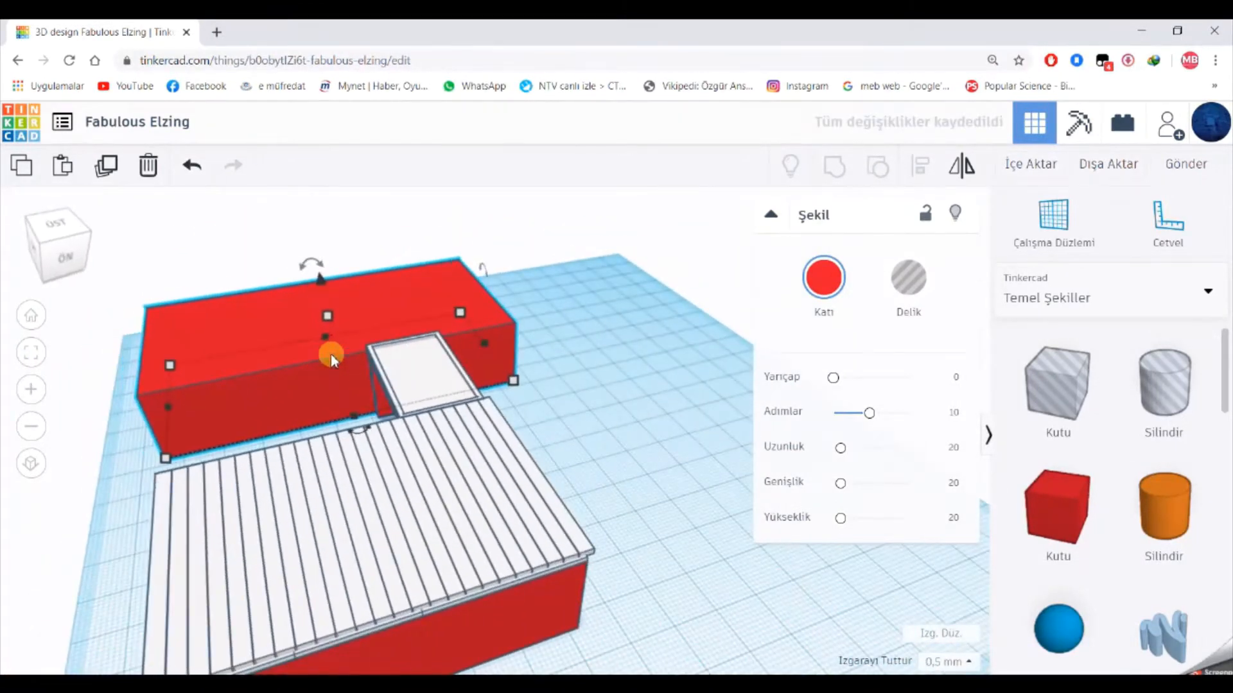
{"action": "scroll", "coordinate": [307, 435], "scroll_direction": "up", "scroll_amount": 3}
{"action": "scroll", "coordinate": [307, 436], "scroll_direction": "down", "scroll_amount": 3}
{"action": "left_click", "coordinate": [256, 469]}
{"action": "right_click_drag", "start_coordinate": [256, 468], "coordinate": [236, 467]}
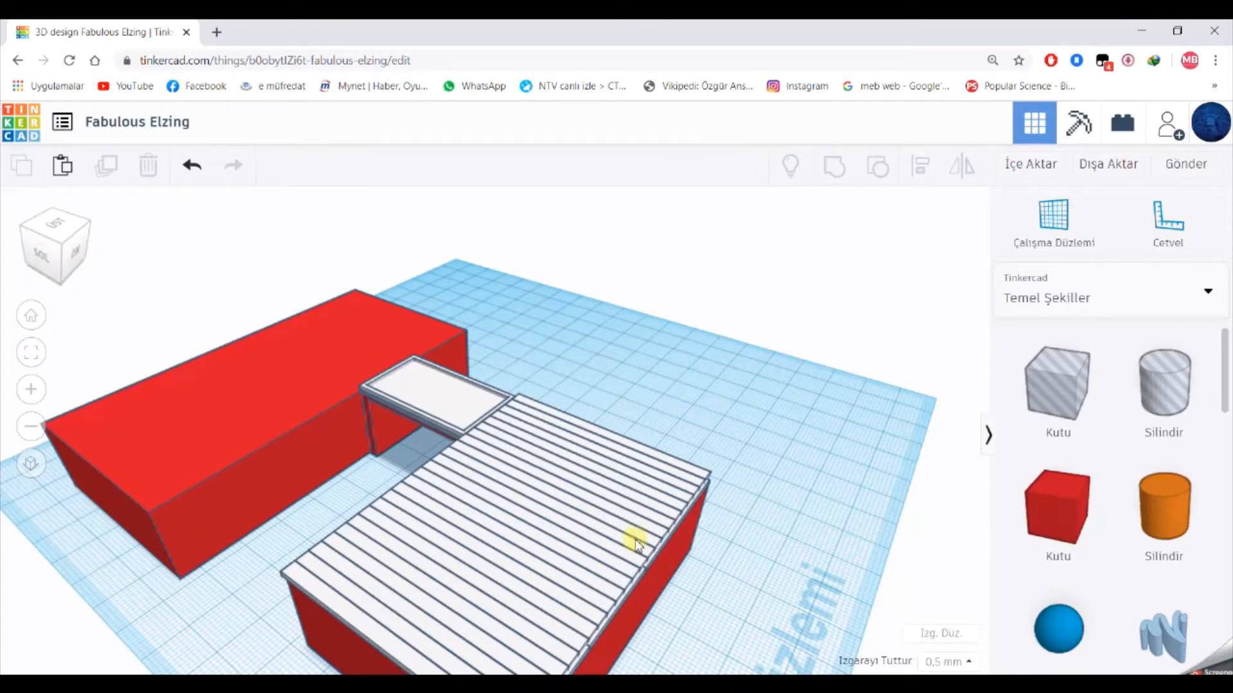
Add a half sphere behind the small roofed box and raise it 20 mm above the workplane.
{"action": "scroll", "coordinate": [636, 544], "scroll_direction": "down", "scroll_amount": 3}
{"action": "scroll", "coordinate": [1067, 537], "scroll_direction": "down", "scroll_amount": 8}
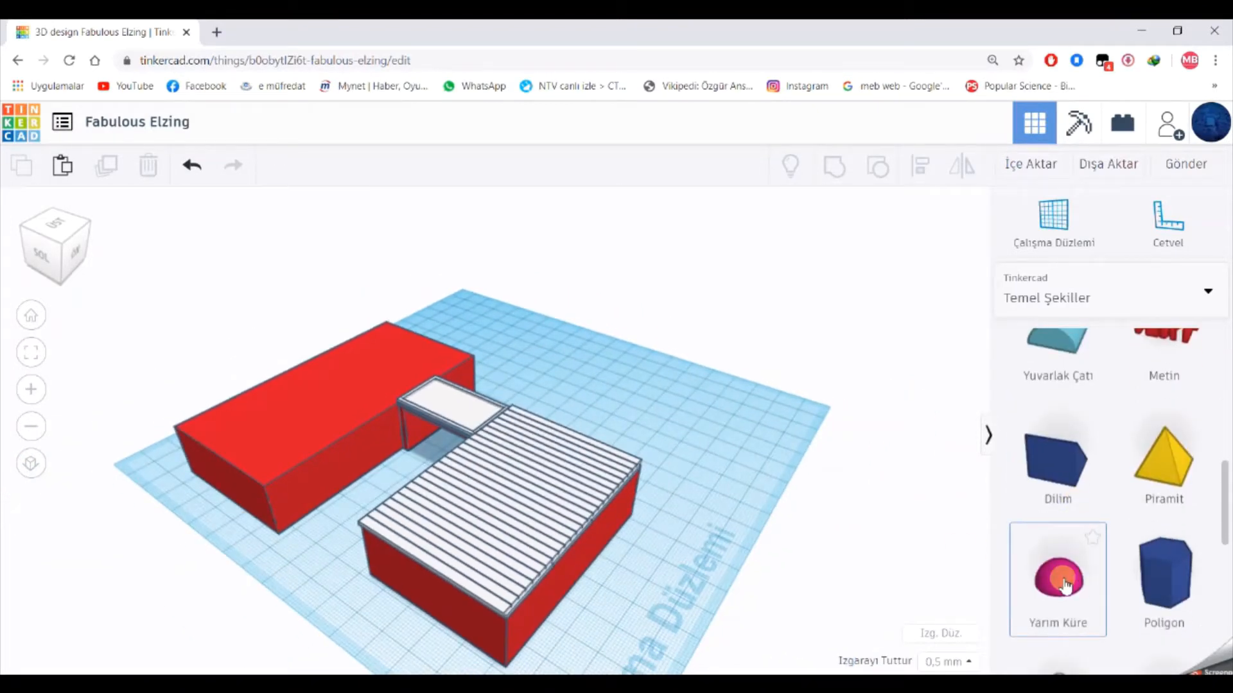
{"action": "left_click_drag", "start_coordinate": [1064, 585], "coordinate": [615, 405]}
{"action": "left_click_drag", "start_coordinate": [528, 370], "coordinate": [524, 359]}
{"action": "left_click_drag", "start_coordinate": [524, 311], "coordinate": [528, 267]}
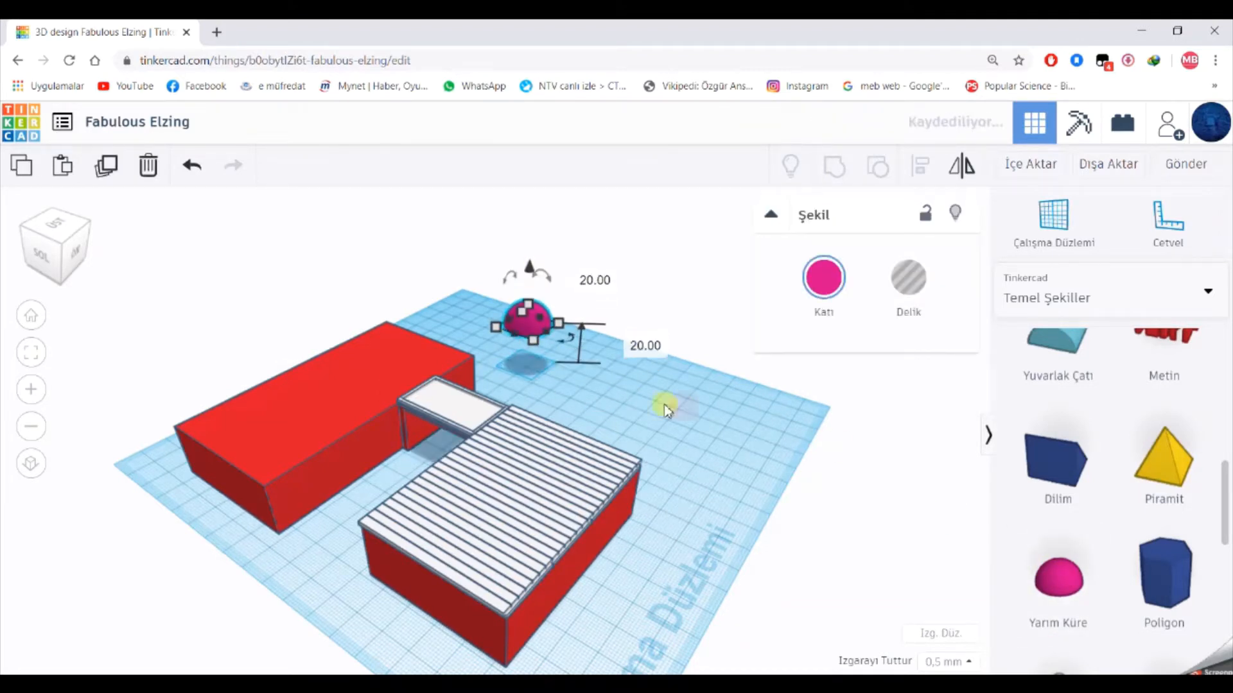
Set the half sphere's base dimensions to 45 mm by 90 mm.
{"action": "left_click", "coordinate": [533, 338]}
{"action": "left_click", "coordinate": [467, 378]}
{"action": "type", "text": "45"}
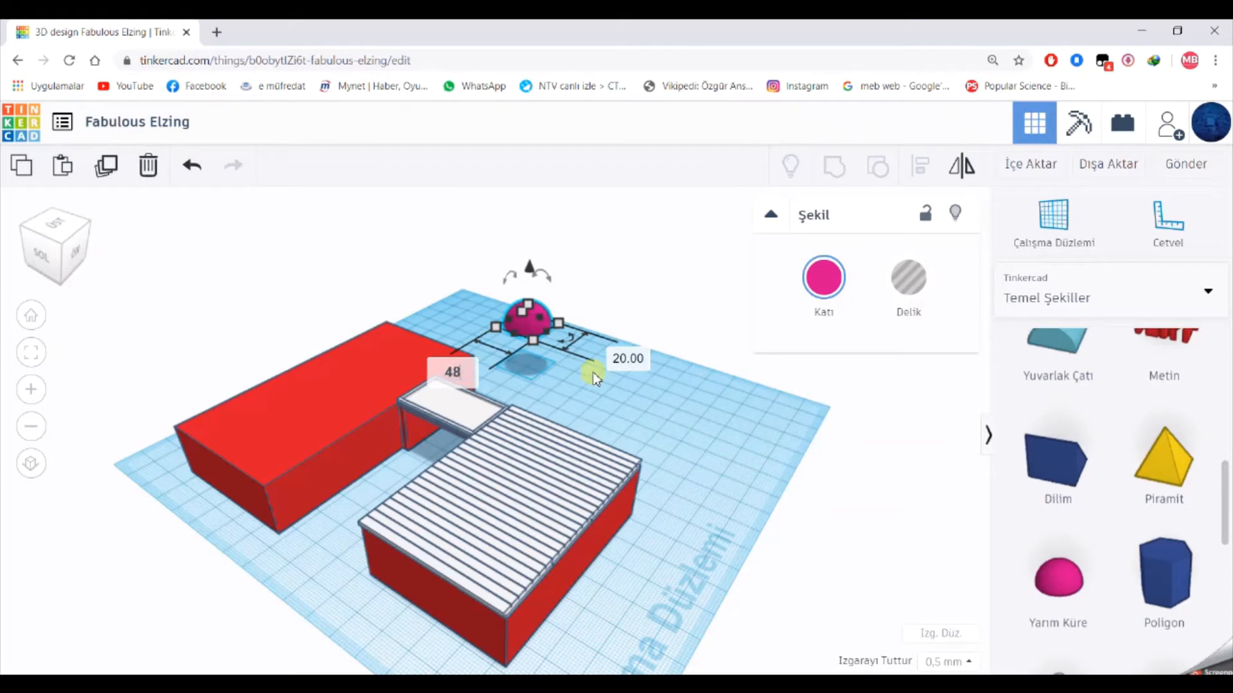
{"action": "key", "text": "Tab"}
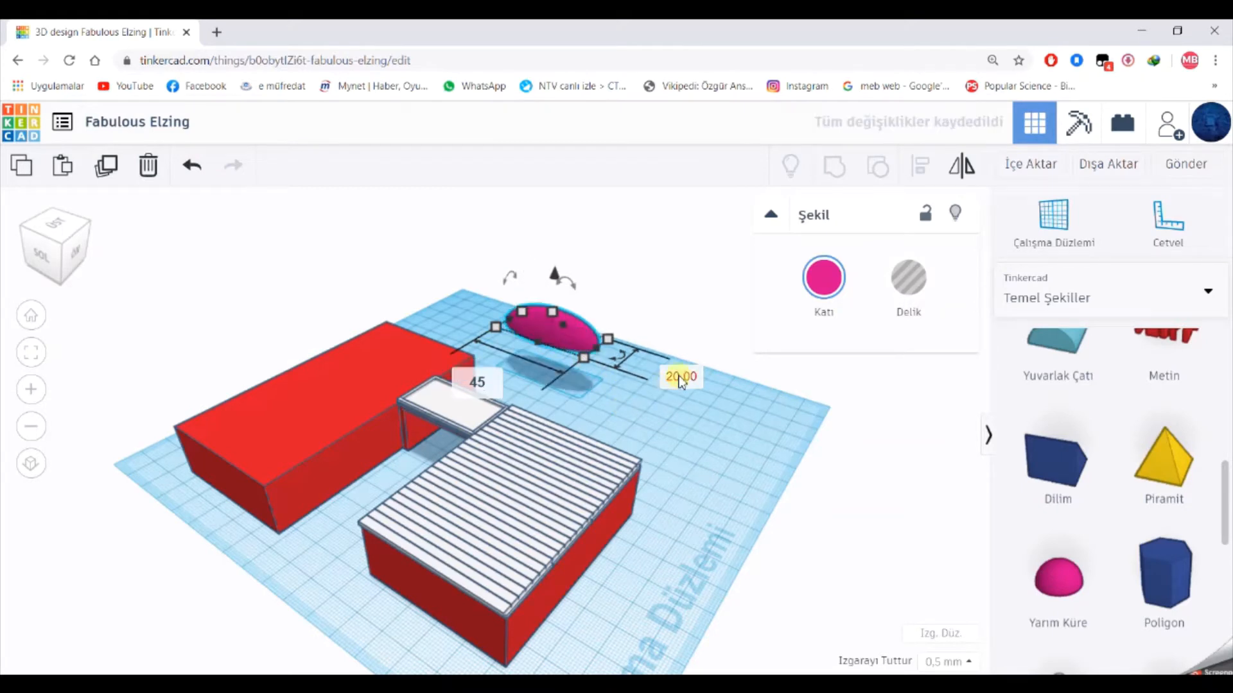
{"action": "type", "text": "90"}
{"action": "key", "text": "Return"}
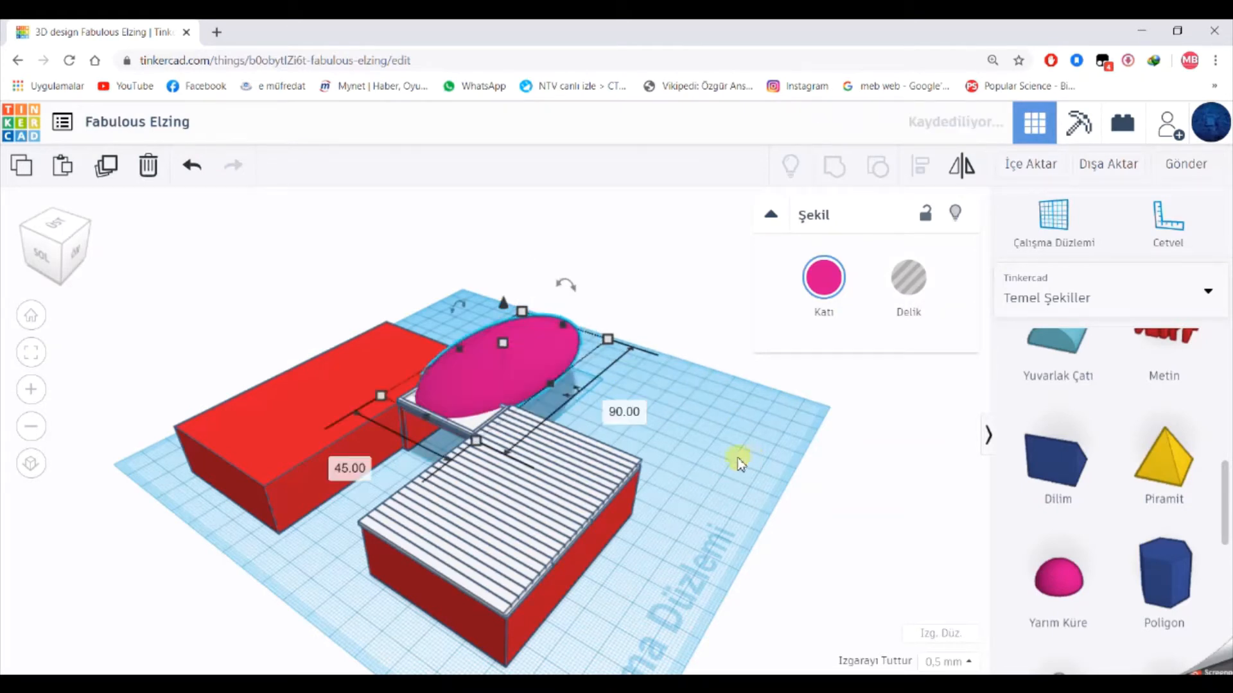
Move the stretched pink half sphere onto the top of the long red building.
{"action": "key", "text": "Left"}
{"action": "key", "text": "Left"}
{"action": "key", "text": "Left"}
{"action": "key", "text": "Left"}
{"action": "key", "text": "Left"}
{"action": "key", "text": "Left"}
{"action": "key", "text": "Left"}
{"action": "key", "text": "Left"}
{"action": "key", "text": "Left"}
{"action": "key", "text": "Left"}
{"action": "key", "text": "Left"}
{"action": "key", "text": "Left"}
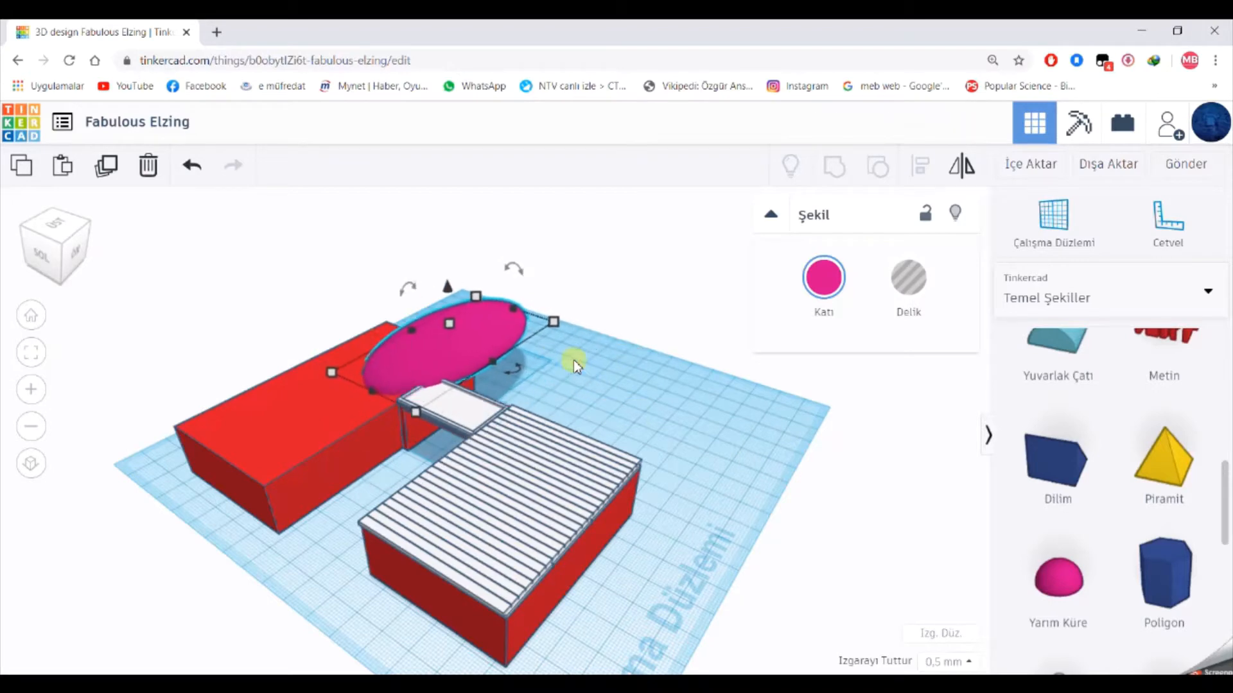
{"action": "key", "text": "Down"}
{"action": "key", "text": "Down"}
{"action": "key", "text": "Down"}
{"action": "key", "text": "Down"}
{"action": "key", "text": "Down"}
{"action": "key", "text": "Down"}
{"action": "key", "text": "Down"}
{"action": "key", "text": "Down"}
{"action": "key", "text": "Down"}
{"action": "key", "text": "Down"}
{"action": "key", "text": "Down"}
{"action": "key", "text": "Down"}
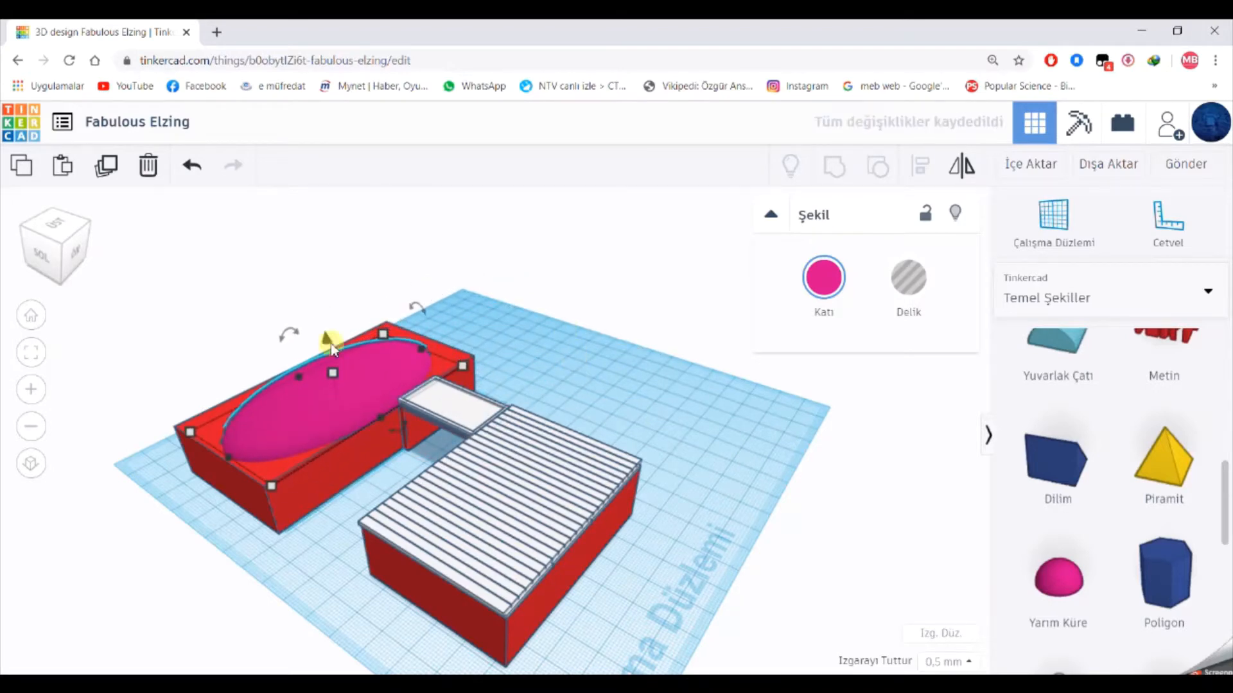
Move the half sphere off the long red building to its free outer side and place a hole box beneath it.
{"action": "right_click_drag", "start_coordinate": [331, 346], "coordinate": [407, 452]}
{"action": "left_click_drag", "start_coordinate": [407, 452], "coordinate": [374, 424]}
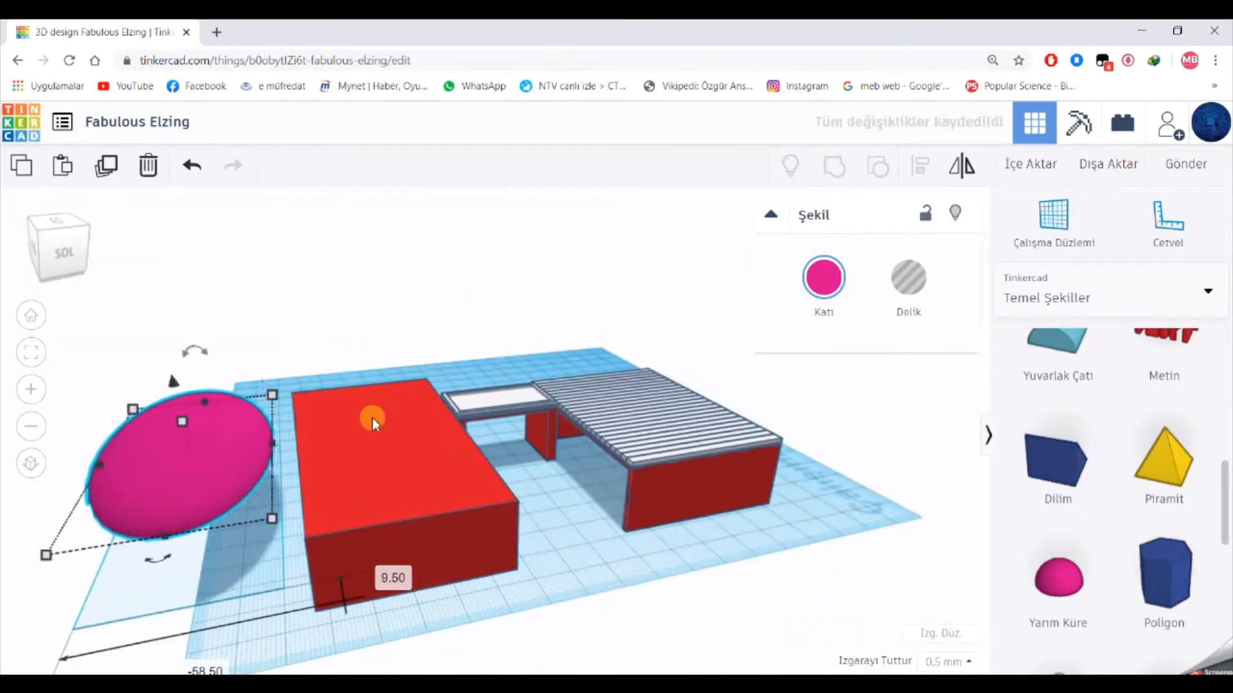
{"action": "scroll", "coordinate": [1156, 392], "scroll_direction": "up", "scroll_amount": 8}
{"action": "left_click_drag", "start_coordinate": [1058, 385], "coordinate": [245, 598]}
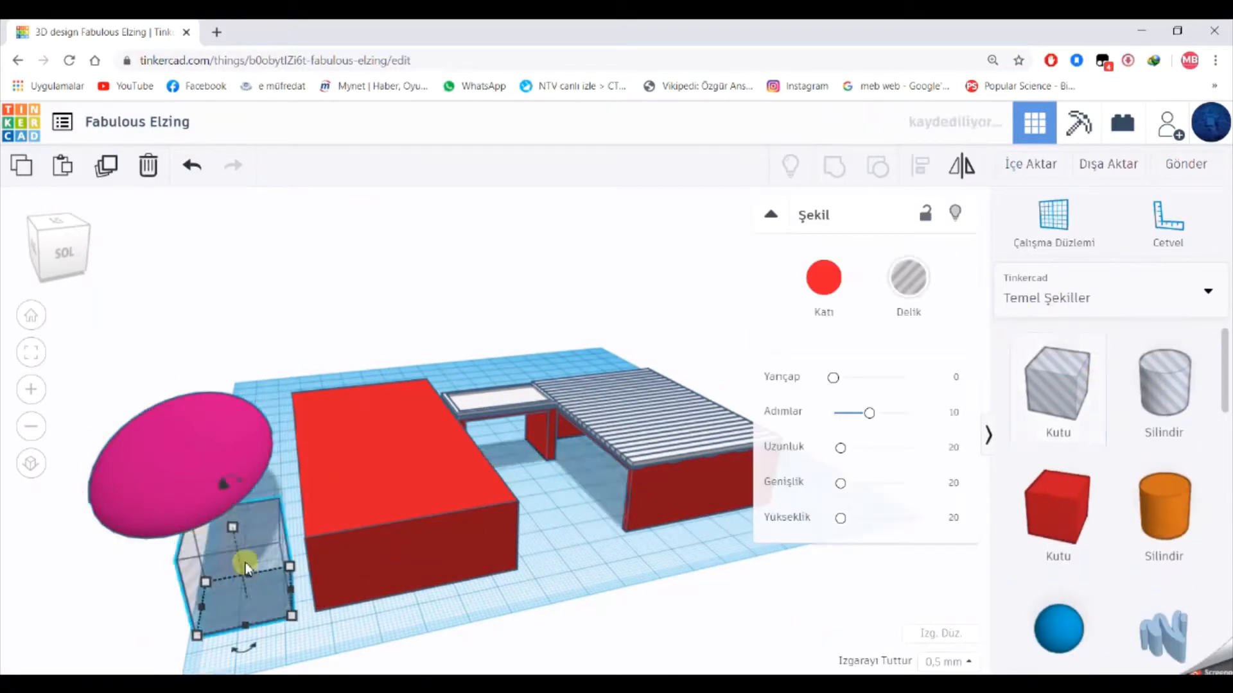
Heighten the hole box and stretch it to 23 mm by 111 mm so it covers one lengthwise half of the pink dome.
{"action": "left_click_drag", "start_coordinate": [232, 526], "coordinate": [209, 424]}
{"action": "right_click_drag", "start_coordinate": [209, 437], "coordinate": [387, 577]}
{"action": "scroll", "coordinate": [388, 578], "scroll_direction": "down", "scroll_amount": 3}
{"action": "left_click_drag", "start_coordinate": [693, 507], "coordinate": [528, 561]}
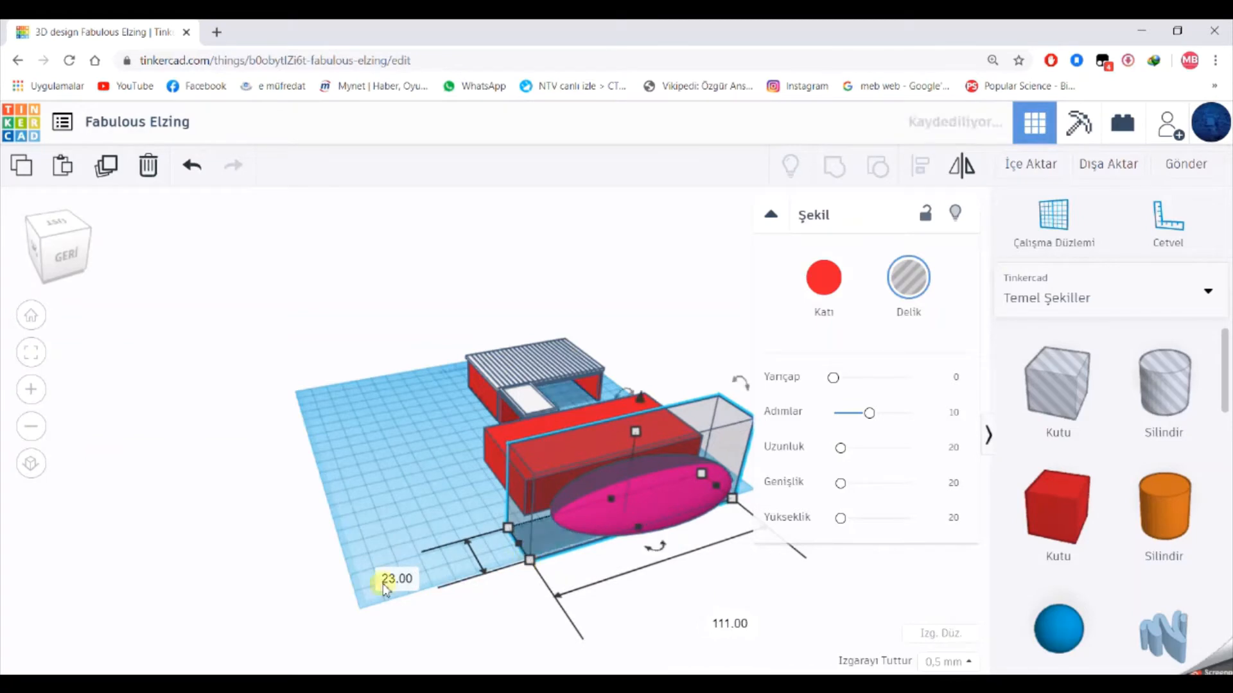
{"action": "right_click_drag", "start_coordinate": [454, 619], "coordinate": [655, 509]}
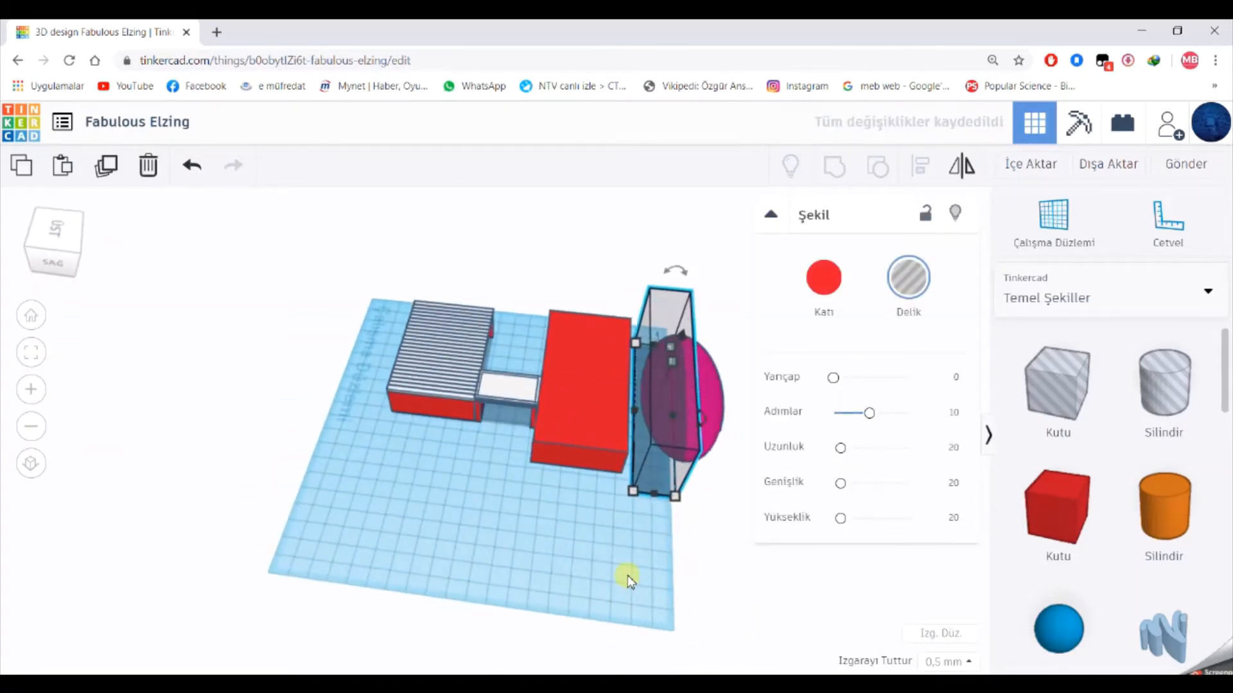
{"action": "right_click_drag", "start_coordinate": [626, 575], "coordinate": [628, 565]}
{"action": "right_click_drag", "start_coordinate": [566, 623], "coordinate": [704, 592]}
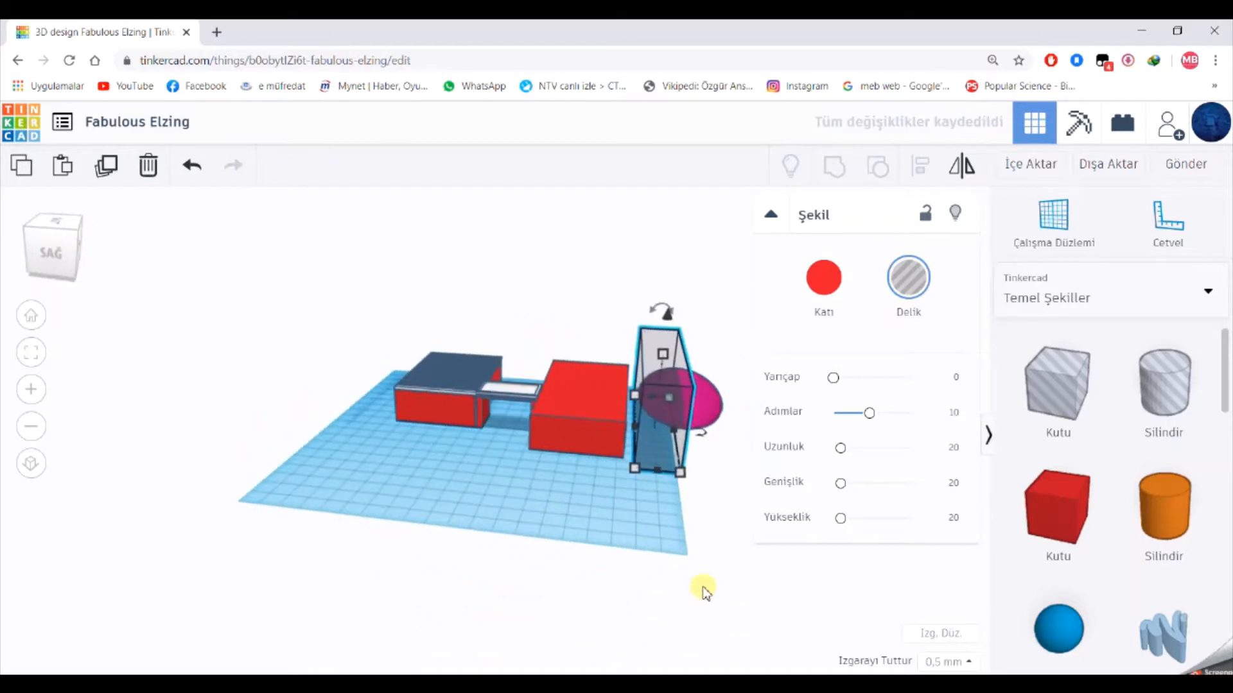
Select the hole box with the pink dome and group them to cut the dome in half lengthwise.
{"action": "left_click", "coordinate": [699, 550]}
{"action": "left_click_drag", "start_coordinate": [753, 383], "coordinate": [662, 432]}
{"action": "left_click", "coordinate": [836, 166]}
{"action": "left_click", "coordinate": [655, 513]}
{"action": "scroll", "coordinate": [680, 472], "scroll_direction": "up", "scroll_amount": 3}
{"action": "right_click_drag", "start_coordinate": [749, 452], "coordinate": [661, 487]}
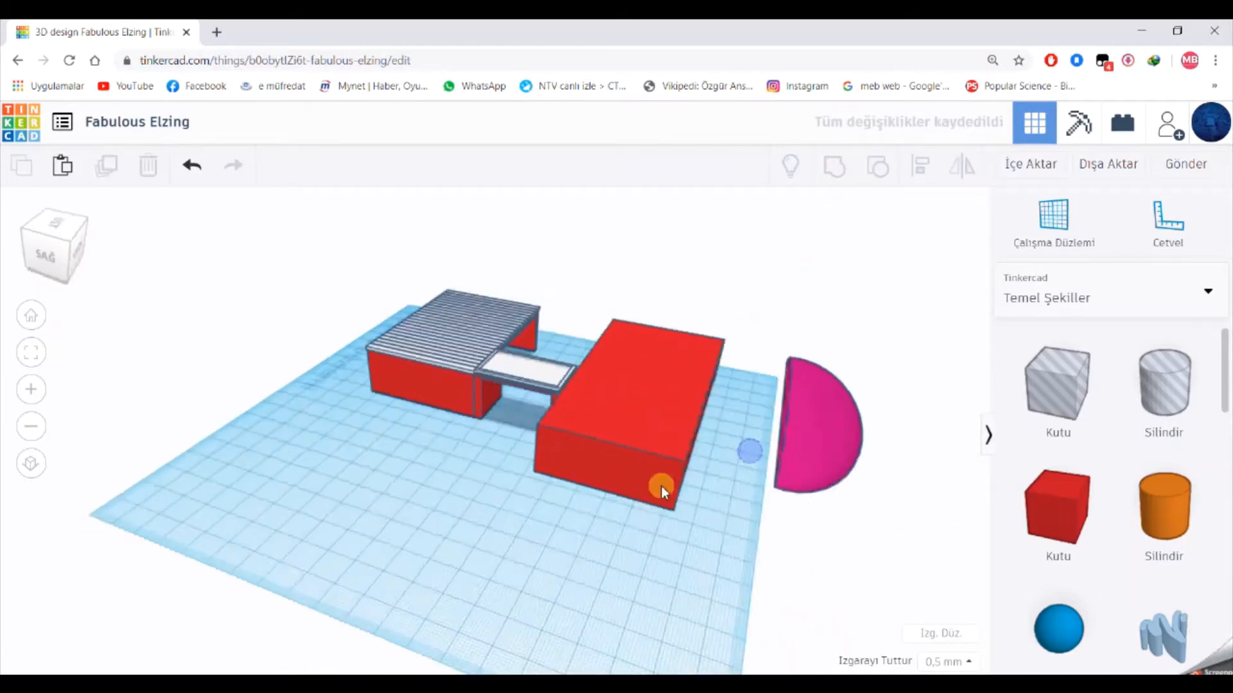
Colour the duplicate of the cut dome orange and set its base to 24 mm by 88 mm.
{"action": "left_click", "coordinate": [800, 403]}
{"action": "right_click_drag", "start_coordinate": [800, 403], "coordinate": [114, 455]}
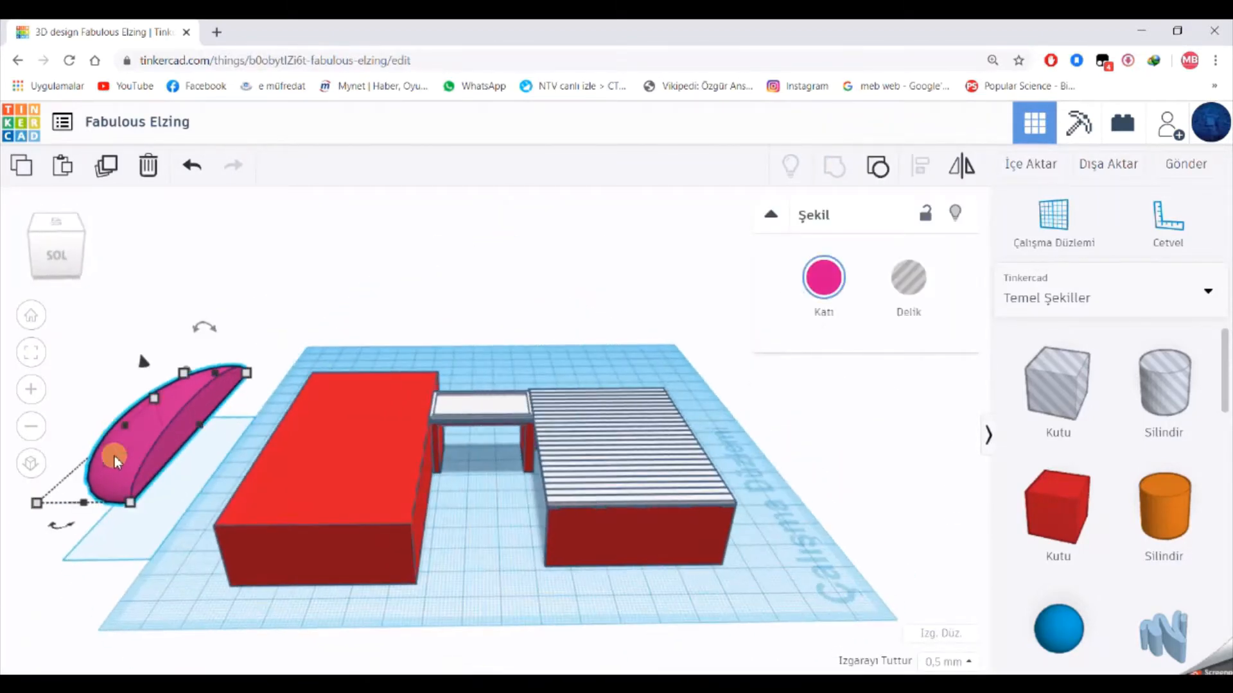
{"action": "right_click_drag", "start_coordinate": [129, 505], "coordinate": [240, 515]}
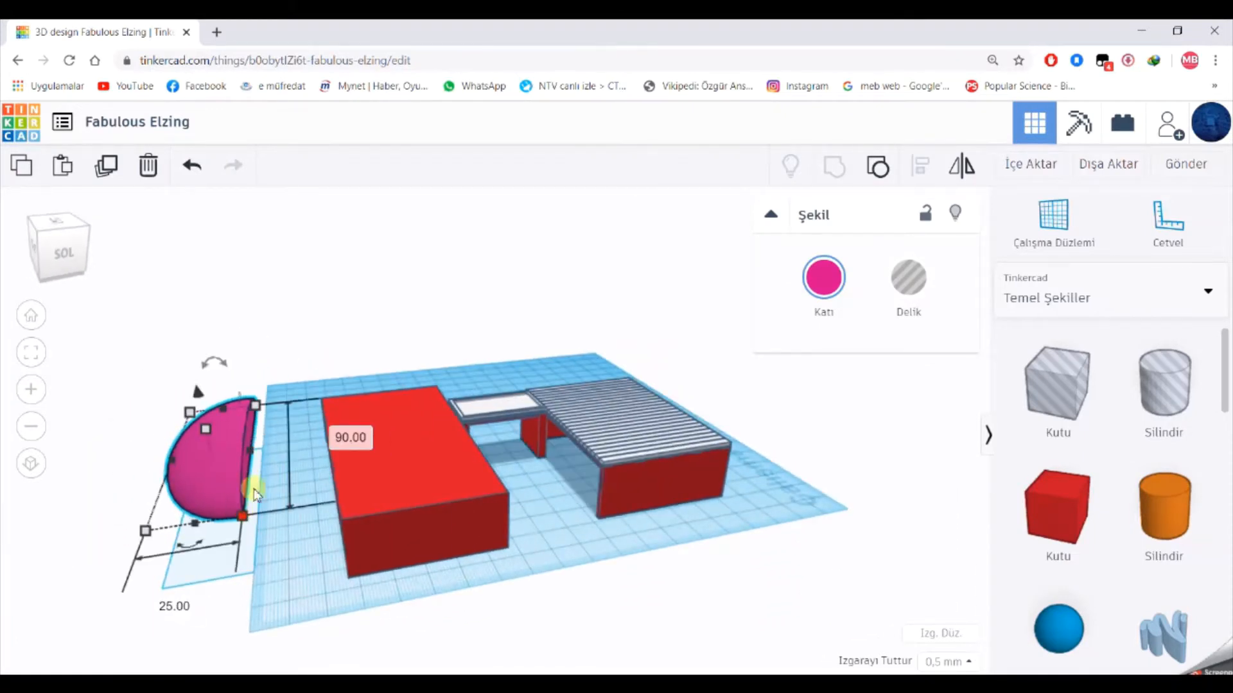
{"action": "left_click", "coordinate": [829, 294]}
{"action": "left_click", "coordinate": [837, 430]}
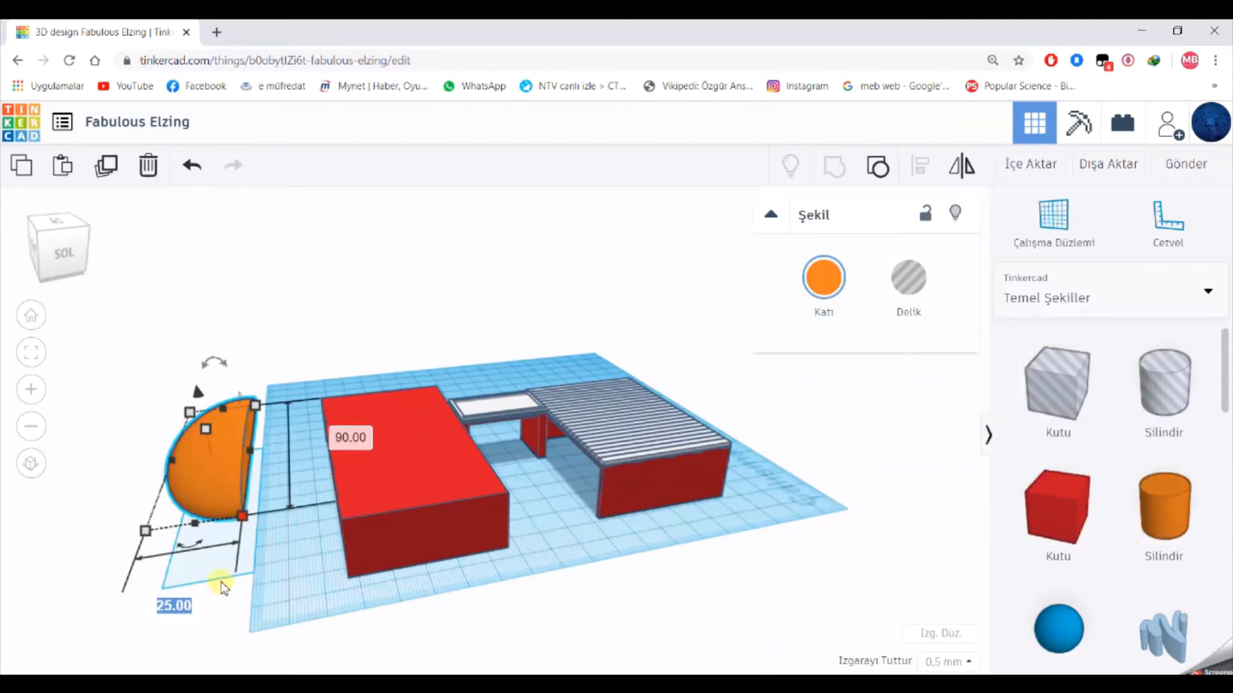
{"action": "type", "text": "2"}
{"action": "key", "text": "Return"}
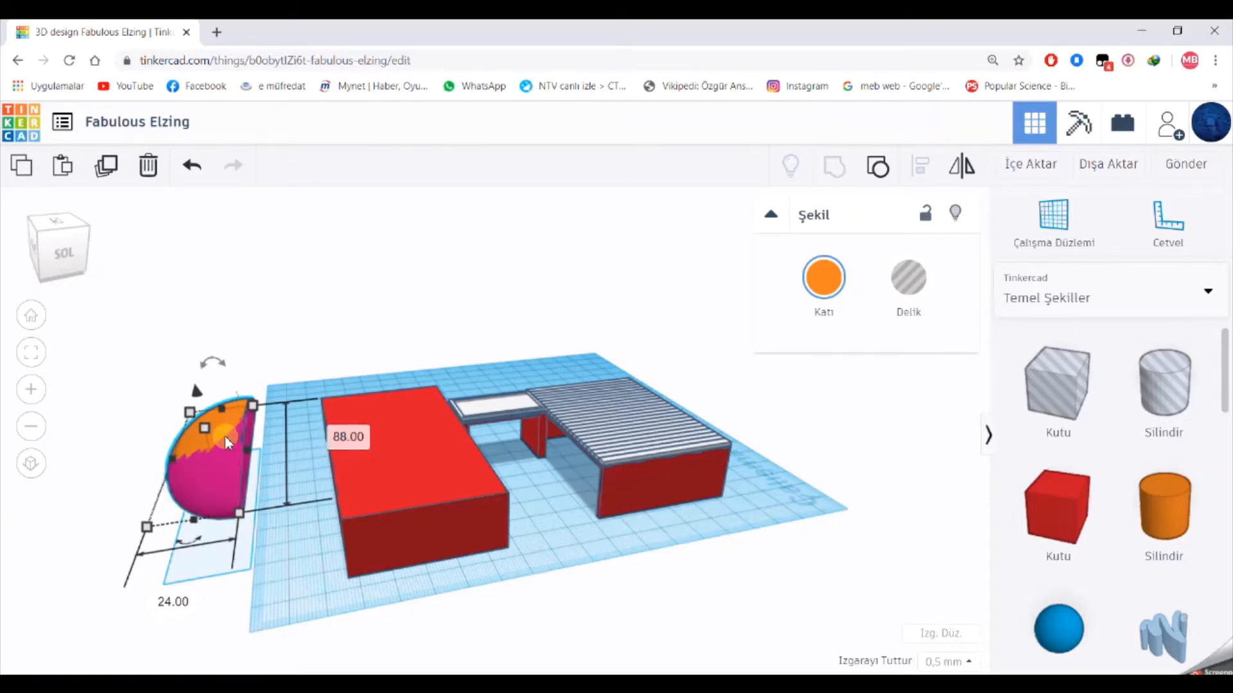
Set the orange inner dome's height to 9.5 mm and align it with the pink dome along the flat cut face.
{"action": "left_click", "coordinate": [205, 428]}
{"action": "type", "text": "9.5"}
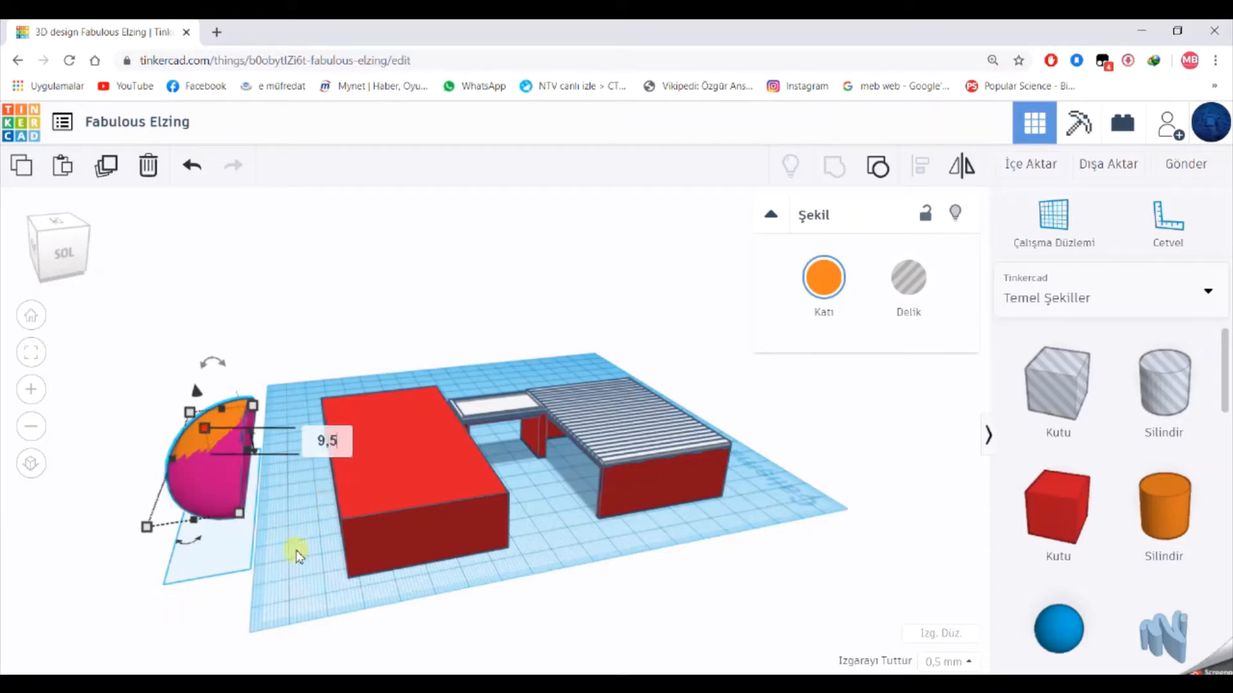
{"action": "key", "text": "Return"}
{"action": "left_click_drag", "start_coordinate": [255, 592], "coordinate": [181, 474]}
{"action": "left_click", "coordinate": [918, 166]}
{"action": "left_click", "coordinate": [238, 538]}
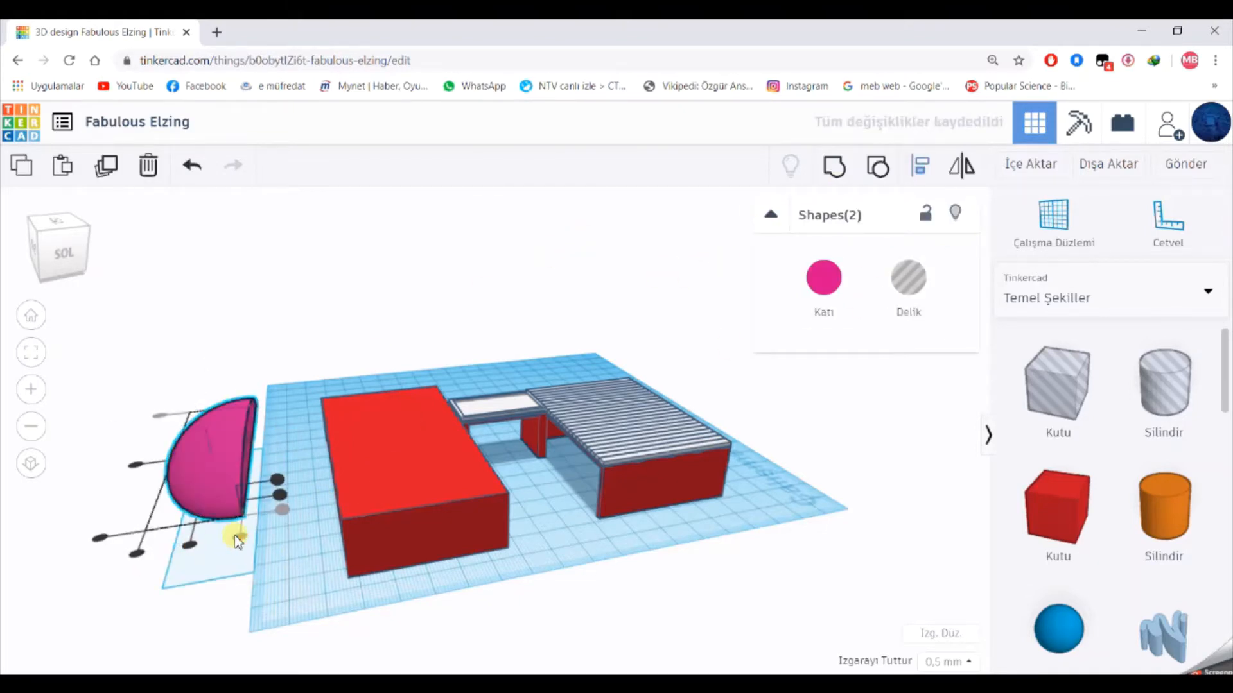
Select both nested dome pieces and group them into a hollow pink shell.
{"action": "left_click", "coordinate": [224, 601]}
{"action": "right_click_drag", "start_coordinate": [224, 601], "coordinate": [222, 552]}
{"action": "left_click_drag", "start_coordinate": [155, 372], "coordinate": [299, 463]}
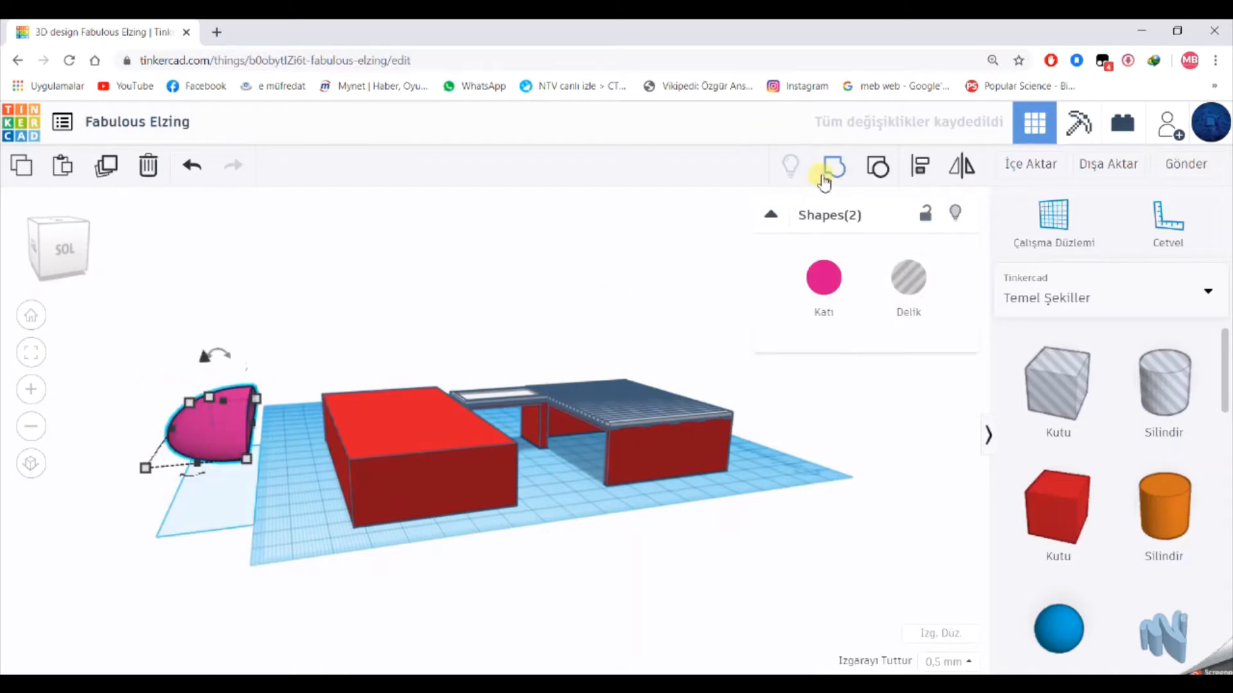
{"action": "left_click", "coordinate": [826, 172]}
{"action": "left_click", "coordinate": [280, 470]}
{"action": "mouse_move", "coordinate": [280, 470]}
{"action": "right_mouse_down"}
{"action": "mouse_move", "coordinate": [140, 445]}
{"action": "mouse_move", "coordinate": [300, 483]}
{"action": "mouse_move", "coordinate": [275, 482]}
{"action": "right_mouse_up"}
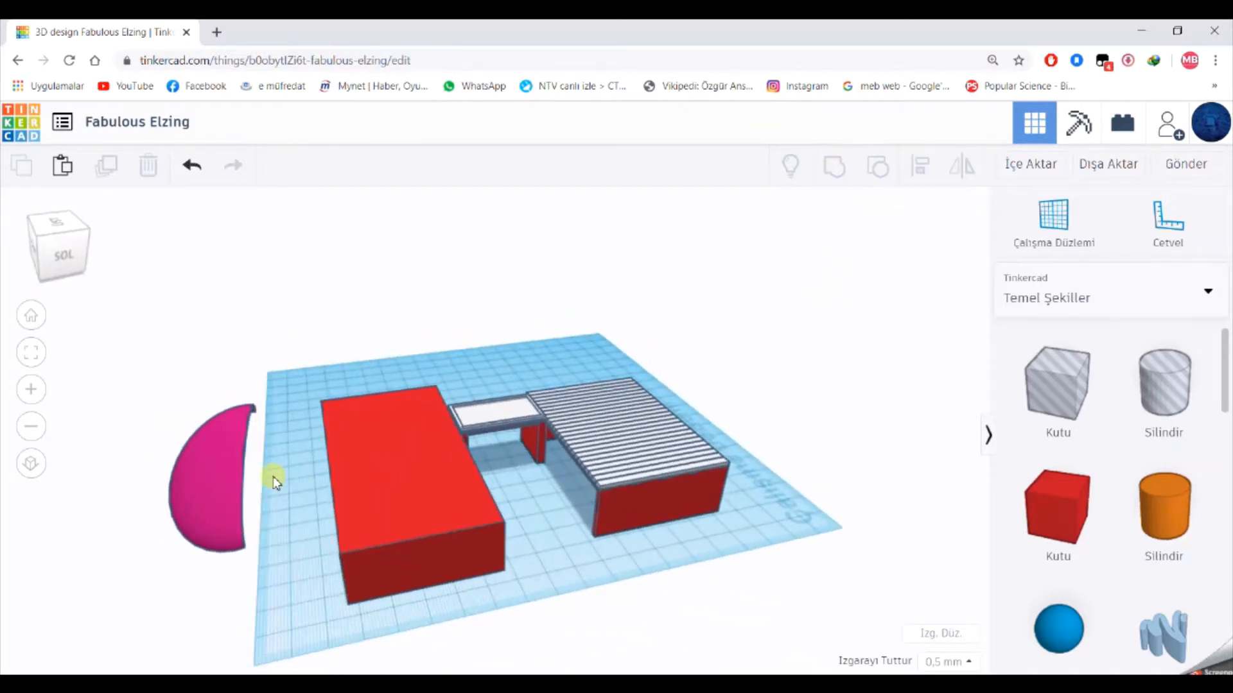
Move the pink dome shell onto the long red building and stretch its base to 45 mm by 100 mm.
{"action": "left_click", "coordinate": [234, 460]}
{"action": "left_click_drag", "start_coordinate": [236, 445], "coordinate": [344, 549]}
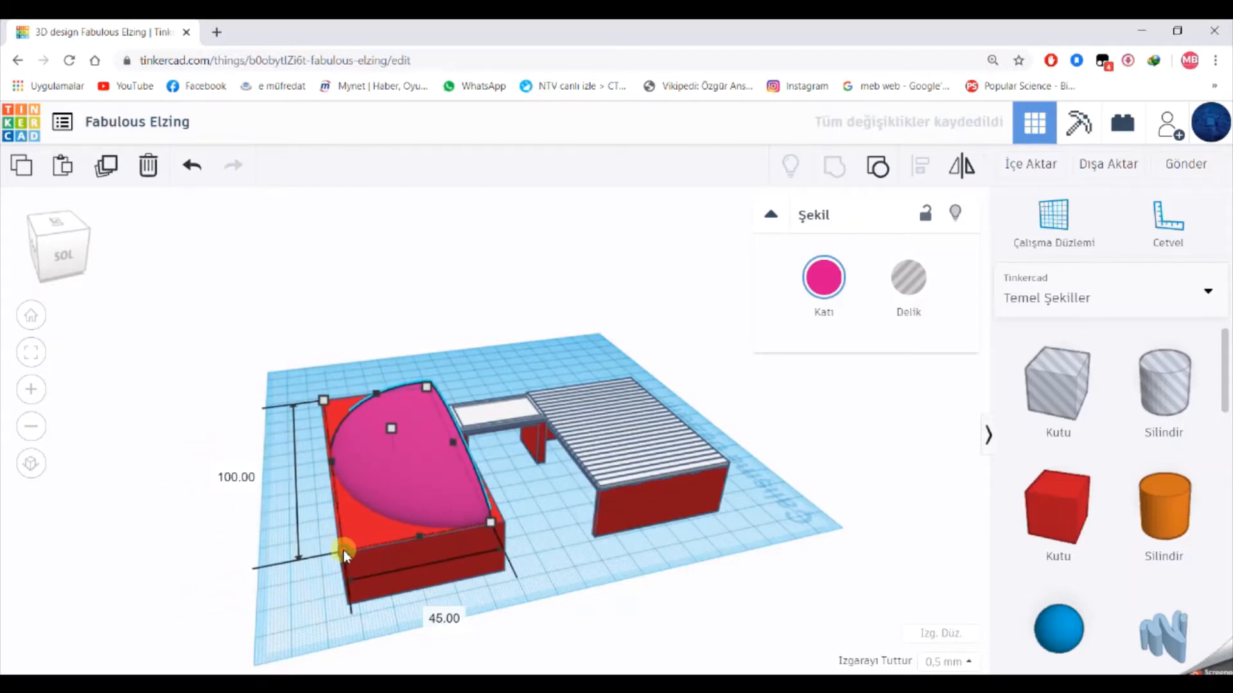
Adjust the dome shell's fit on the roof of the long red building and increase its height.
{"action": "right_click_drag", "start_coordinate": [160, 476], "coordinate": [353, 501]}
{"action": "left_click_drag", "start_coordinate": [450, 457], "coordinate": [455, 452]}
{"action": "left_click", "coordinate": [345, 401]}
{"action": "right_click_drag", "start_coordinate": [292, 431], "coordinate": [264, 405]}
{"action": "left_click", "coordinate": [269, 409]}
{"action": "scroll", "coordinate": [210, 332], "scroll_direction": "up", "scroll_amount": 3}
{"action": "left_click_drag", "start_coordinate": [206, 327], "coordinate": [215, 276]}
{"action": "right_click_drag", "start_coordinate": [251, 308], "coordinate": [269, 376]}
{"action": "scroll", "coordinate": [269, 375], "scroll_direction": "down", "scroll_amount": 3}
{"action": "right_click_drag", "start_coordinate": [120, 463], "coordinate": [297, 418]}
Duplicate the pink dome shell, rotate the copy by -90° and shift its position on the long red building.
{"action": "left_click", "coordinate": [105, 170]}
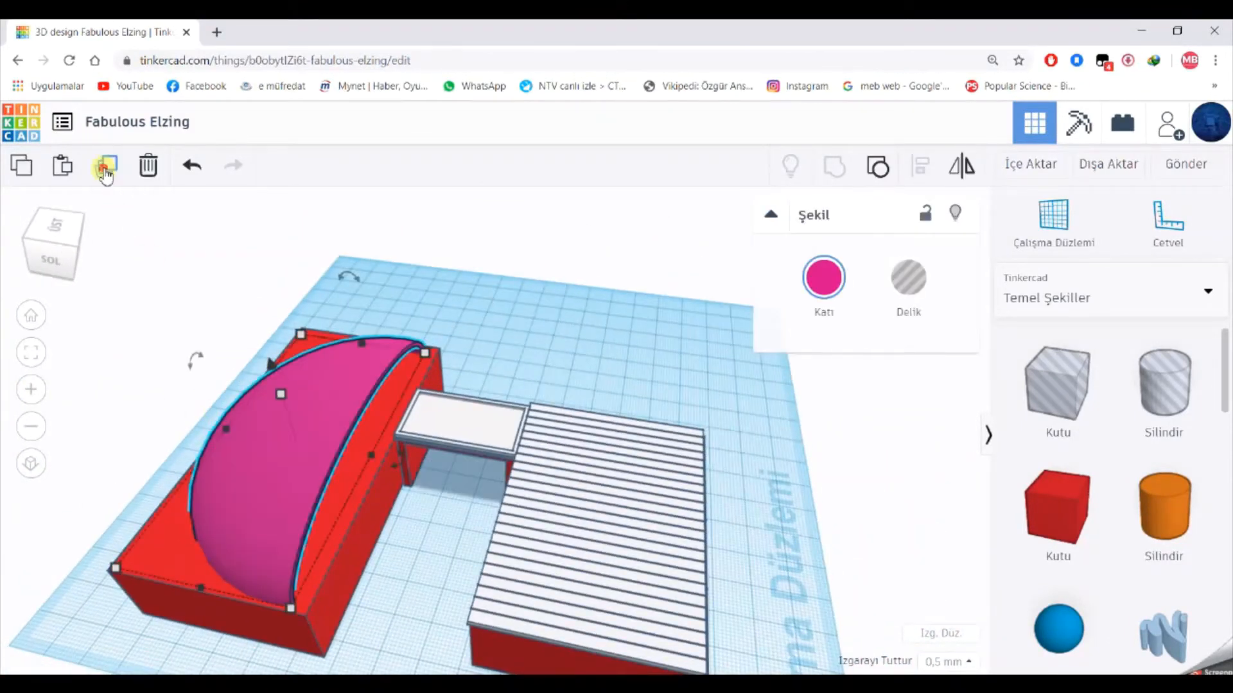
{"action": "left_click_drag", "start_coordinate": [381, 466], "coordinate": [383, 342]}
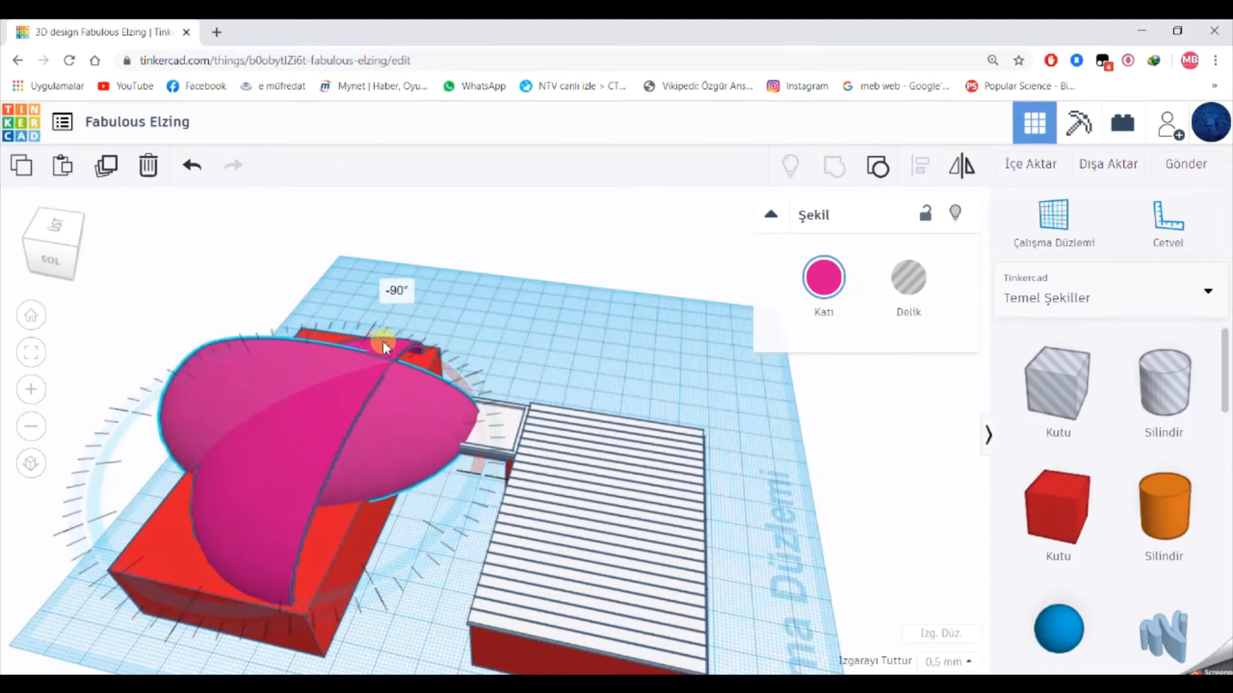
{"action": "key", "text": "shift+Up"}
{"action": "key", "text": "shift+Up"}
{"action": "key", "text": "shift+Up"}
{"action": "key", "text": "shift+Up"}
{"action": "key", "text": "shift+Up"}
{"action": "key", "text": "shift+Up"}
Resize the rotated dome copy at the building's end to about 49.5 mm by 50 mm.
{"action": "left_click_drag", "start_coordinate": [464, 473], "coordinate": [388, 453]}
{"action": "right_click_drag", "start_coordinate": [108, 391], "coordinate": [229, 385]}
{"action": "left_click_drag", "start_coordinate": [155, 553], "coordinate": [275, 540]}
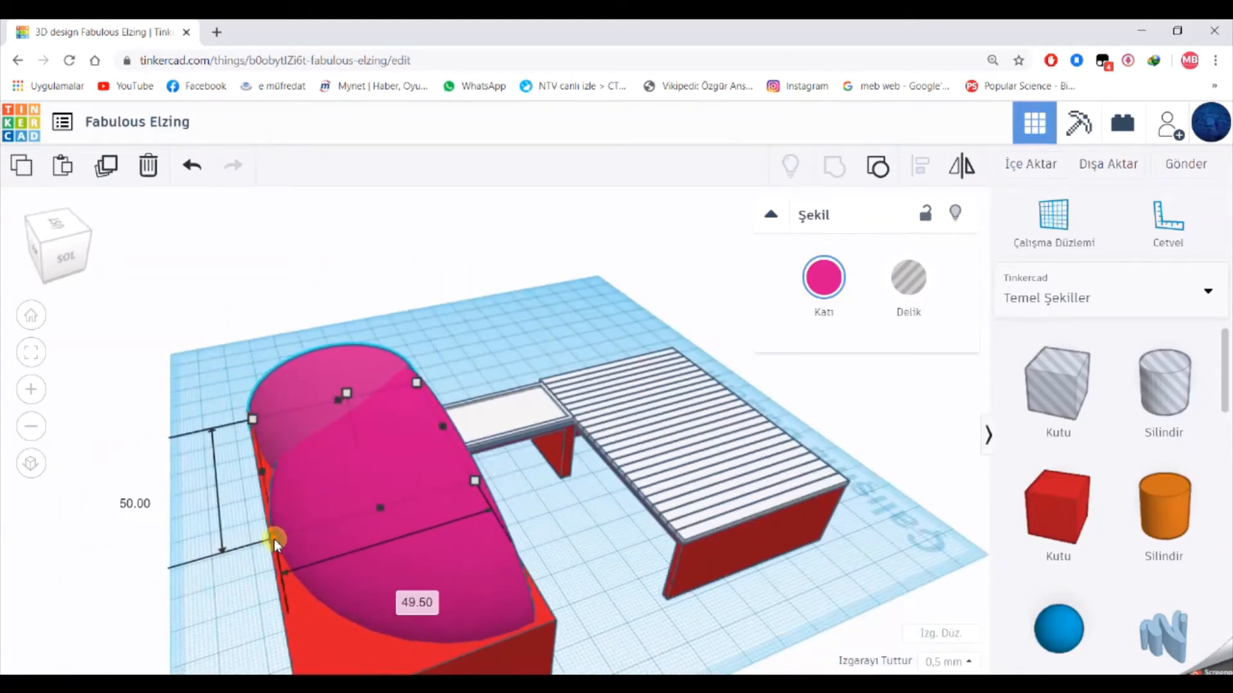
Trim the rotated dome copy's base to 46.5 mm by 48 mm so it fits within the end of the roof.
{"action": "right_click_drag", "start_coordinate": [275, 539], "coordinate": [454, 316]}
{"action": "scroll", "coordinate": [619, 363], "scroll_direction": "up", "scroll_amount": 3}
{"action": "scroll", "coordinate": [645, 367], "scroll_direction": "down", "scroll_amount": 2}
{"action": "left_click_drag", "start_coordinate": [568, 403], "coordinate": [583, 402]}
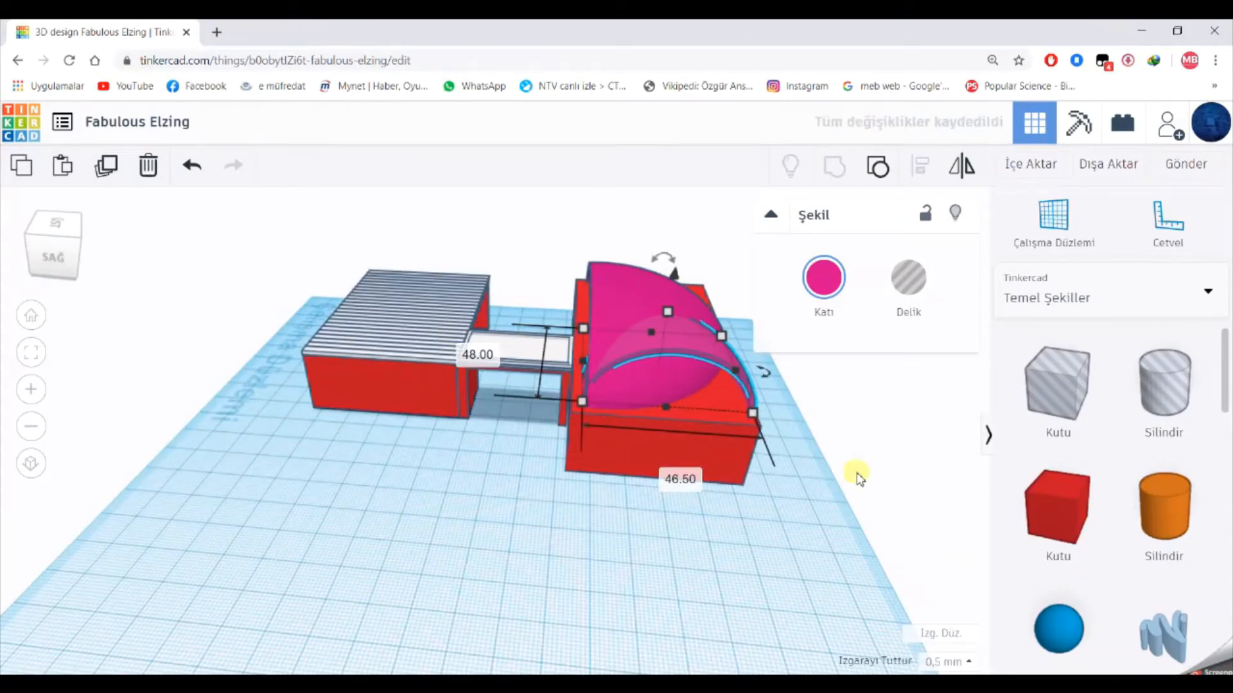
{"action": "right_click_drag", "start_coordinate": [854, 473], "coordinate": [591, 465]}
{"action": "left_click", "coordinate": [590, 466]}
{"action": "right_click_drag", "start_coordinate": [440, 515], "coordinate": [385, 528]}
{"action": "left_click", "coordinate": [386, 533]}
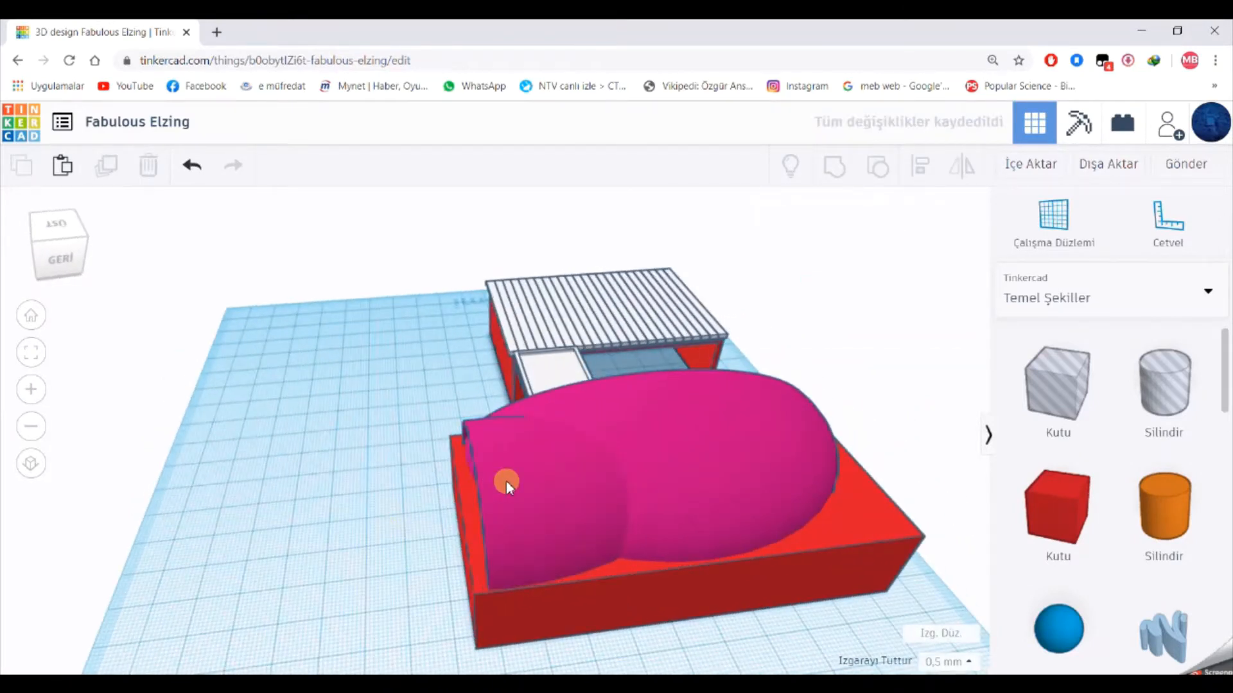
Group the two pink dome shells on the roof of the long red building.
{"action": "left_click", "coordinate": [506, 480]}
{"action": "left_click", "coordinate": [364, 528]}
{"action": "left_click", "coordinate": [490, 496]}
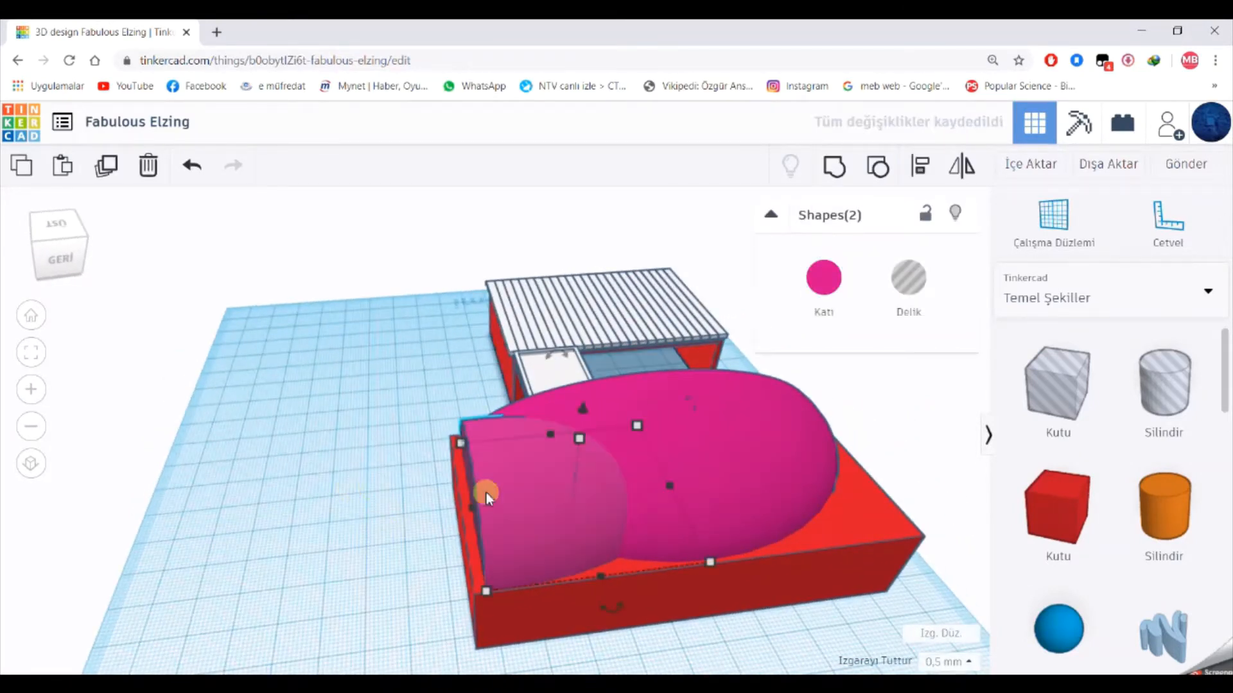
{"action": "left_click", "coordinate": [674, 421]}
{"action": "left_click", "coordinate": [749, 450]}
{"action": "right_click_drag", "start_coordinate": [748, 450], "coordinate": [597, 536]}
{"action": "scroll", "coordinate": [599, 487], "scroll_direction": "down", "scroll_amount": 5}
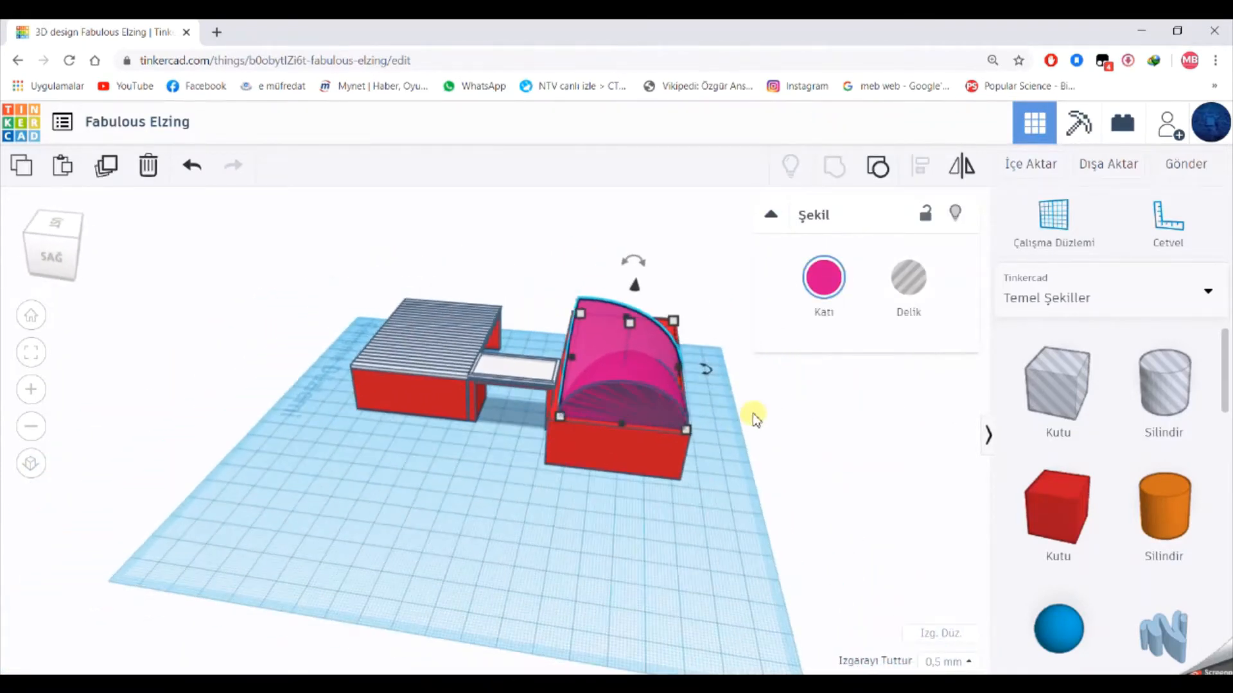
{"action": "left_click", "coordinate": [688, 342]}
{"action": "right_click_drag", "start_coordinate": [634, 367], "coordinate": [737, 313]}
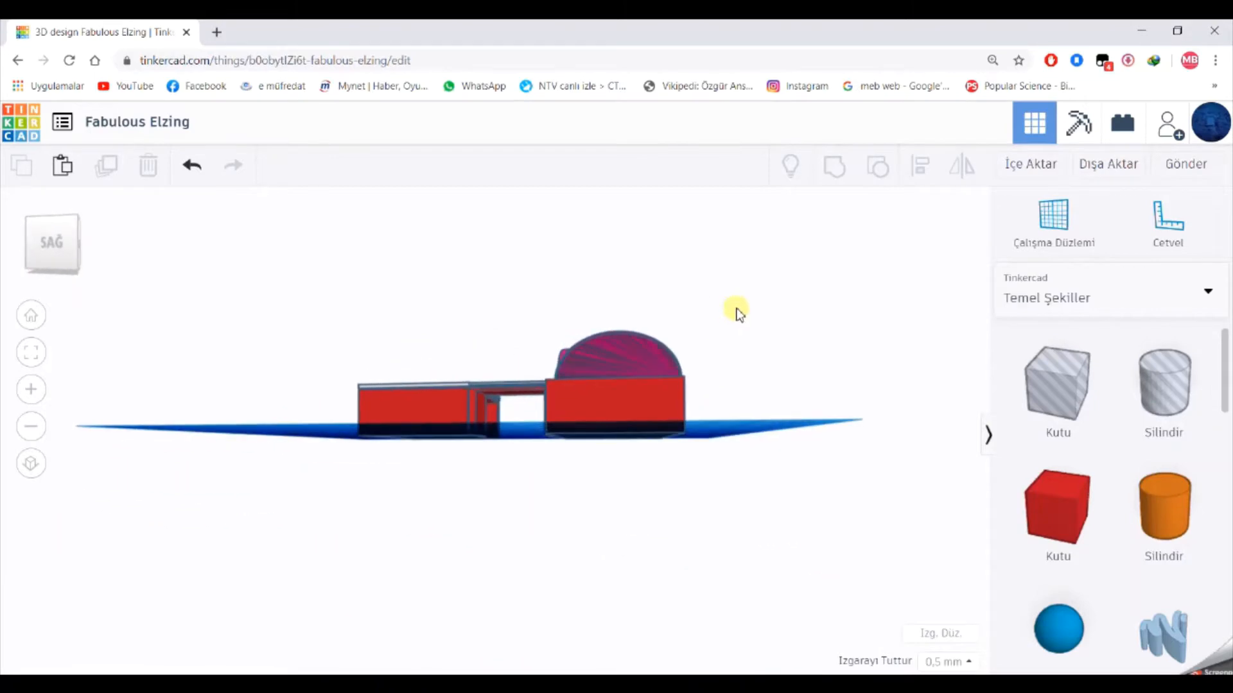
{"action": "left_click_drag", "start_coordinate": [619, 351], "coordinate": [637, 361]}
{"action": "right_click_drag", "start_coordinate": [732, 331], "coordinate": [697, 390]}
{"action": "left_click", "coordinate": [834, 167]}
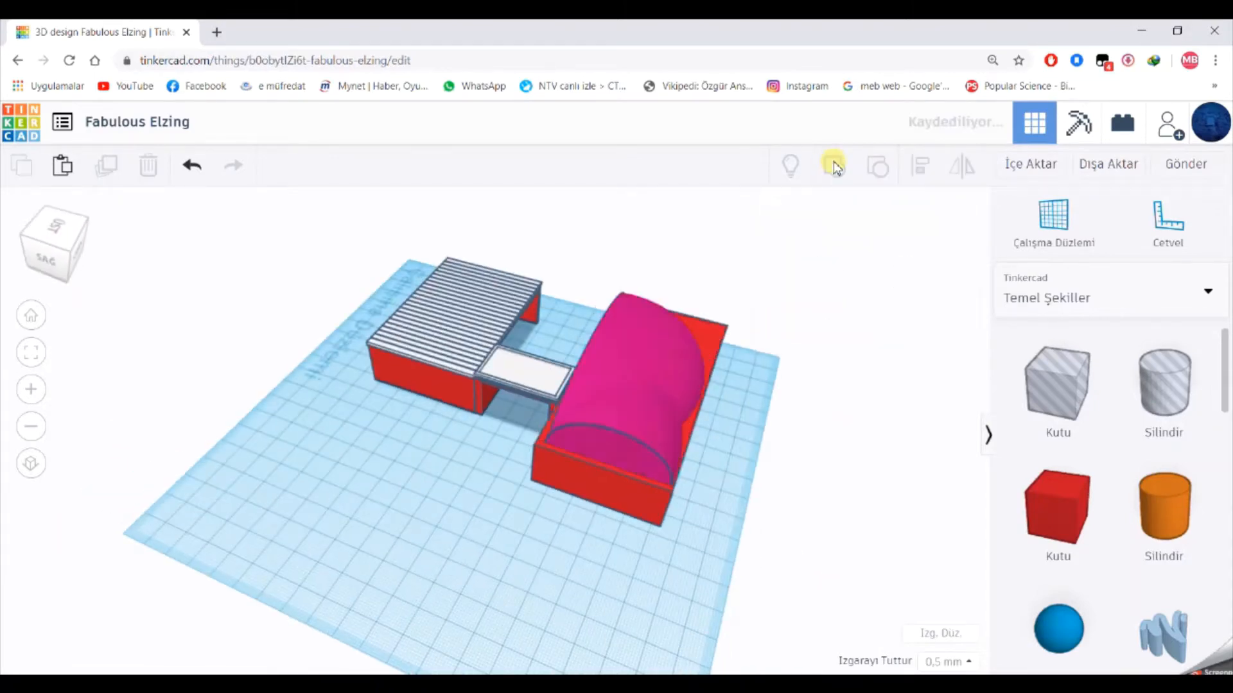
{"action": "right_click_drag", "start_coordinate": [705, 432], "coordinate": [789, 493]}
{"action": "left_click", "coordinate": [514, 453]}
Place a solid red box and a hole box beside the long building and set the hole box's base size to 15 mm.
{"action": "scroll", "coordinate": [598, 500], "scroll_direction": "up", "scroll_amount": 5}
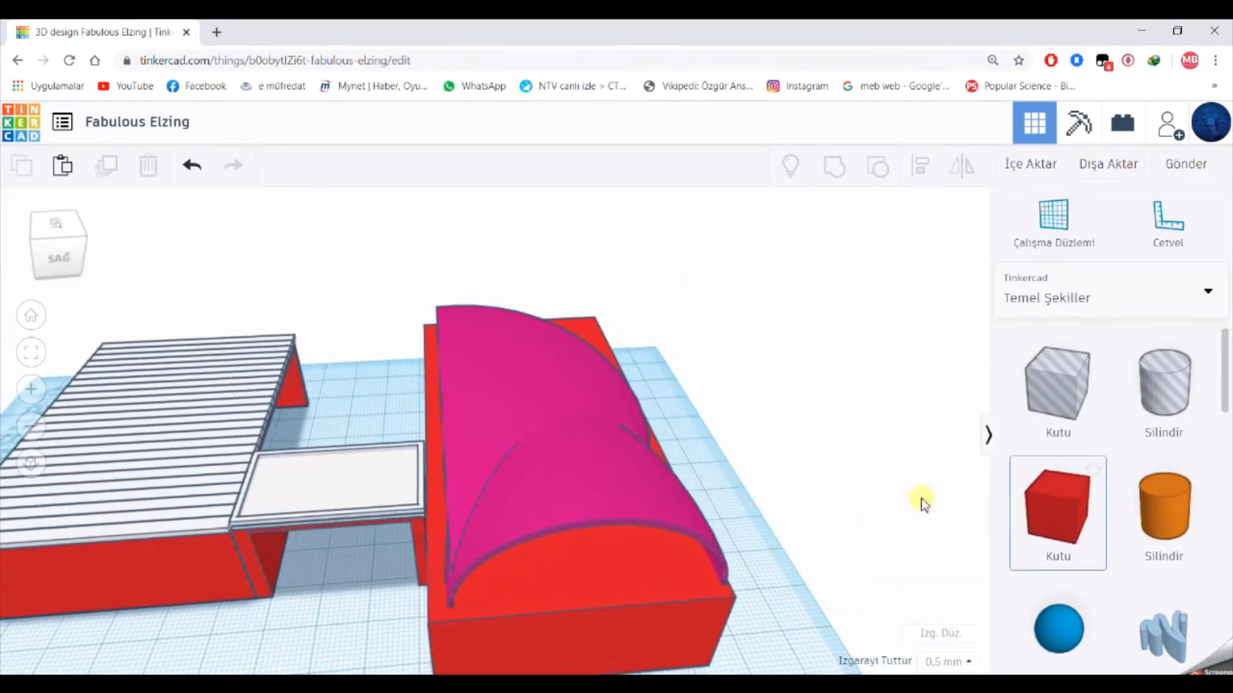
{"action": "left_click_drag", "start_coordinate": [922, 504], "coordinate": [796, 513]}
{"action": "right_click_drag", "start_coordinate": [876, 600], "coordinate": [804, 584]}
{"action": "left_click", "coordinate": [778, 581]}
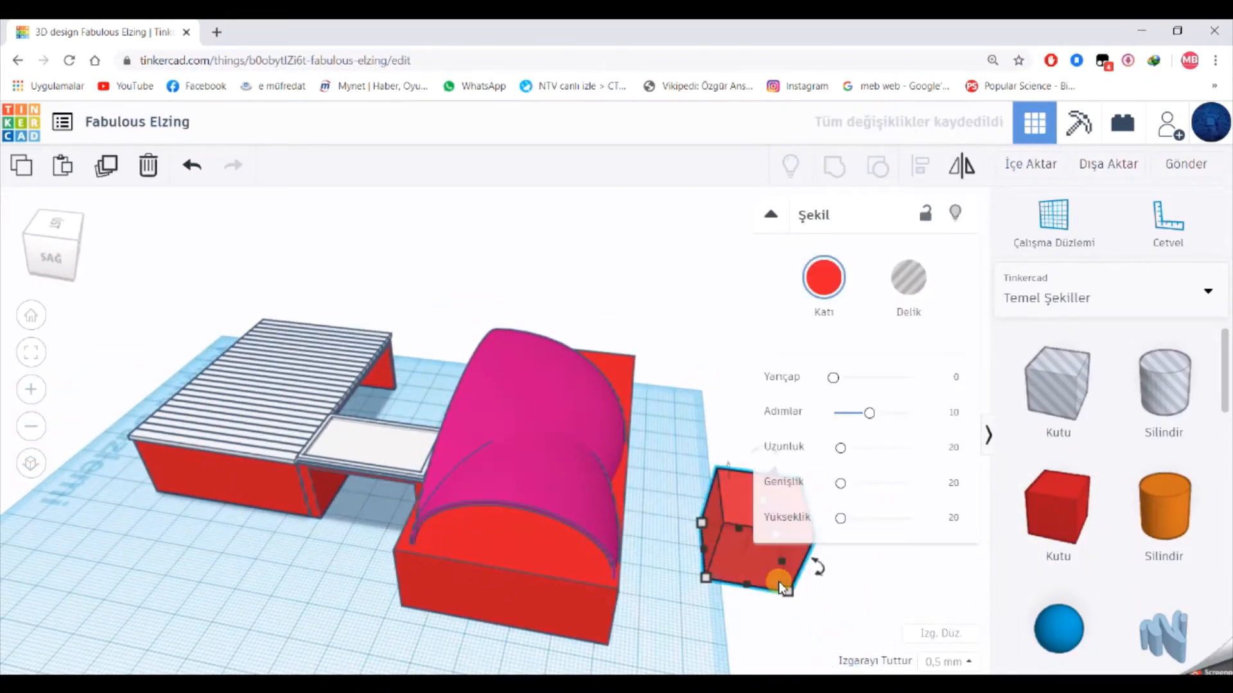
{"action": "left_click_drag", "start_coordinate": [1057, 388], "coordinate": [859, 569]}
{"action": "left_click", "coordinate": [817, 593]}
{"action": "scroll", "coordinate": [812, 604], "scroll_direction": "down", "scroll_amount": 3}
{"action": "left_click", "coordinate": [765, 660]}
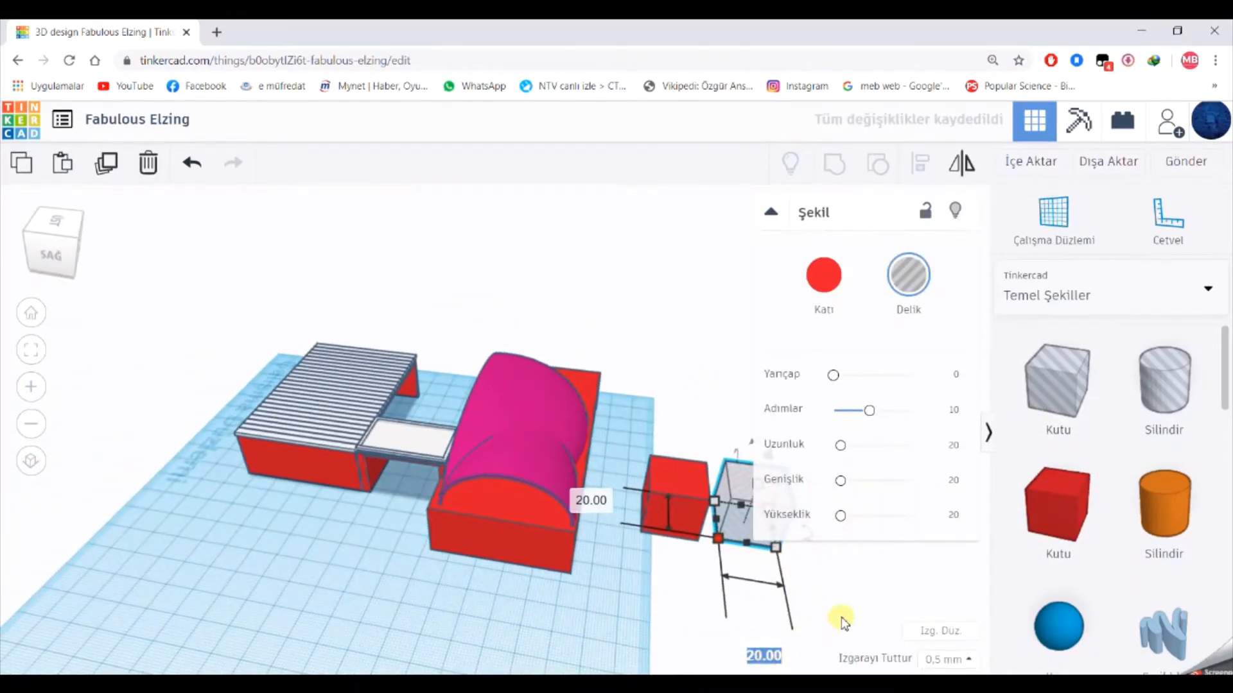
{"action": "left_click", "coordinate": [602, 505]}
{"action": "type", "text": "15"}
{"action": "key", "text": "Return"}
Center-align the hole box with the solid red box and group them into a hollow box.
{"action": "left_click_drag", "start_coordinate": [688, 441], "coordinate": [772, 518]}
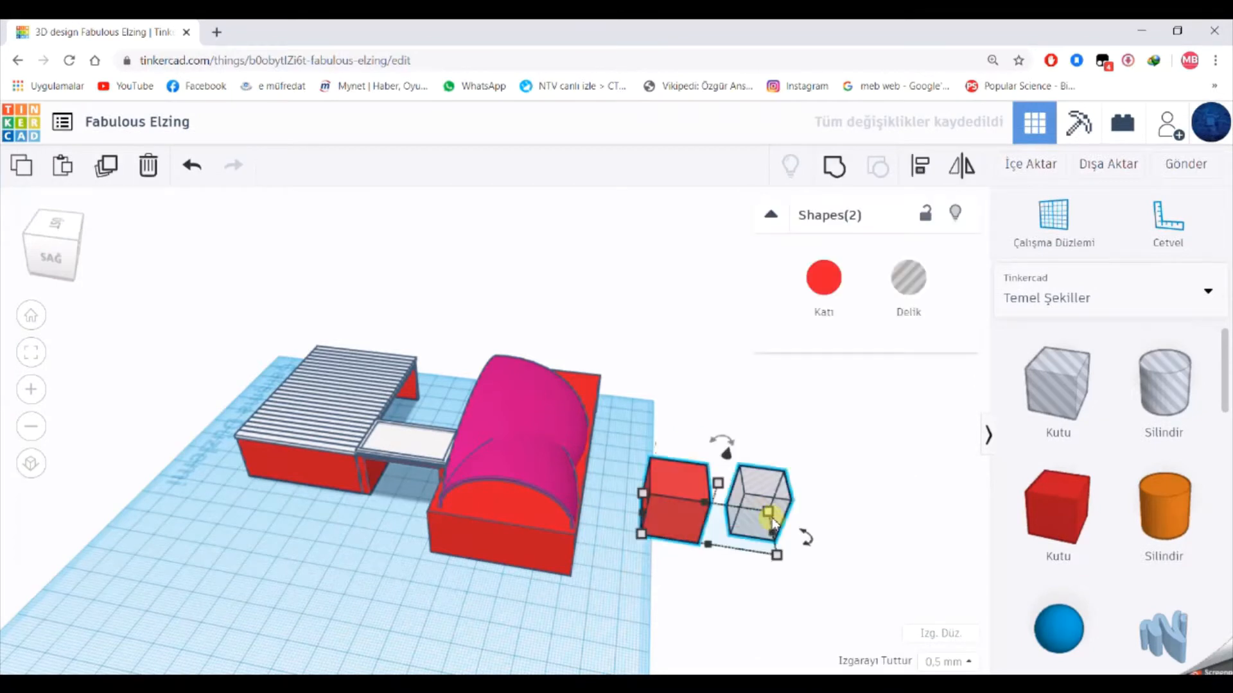
{"action": "left_click", "coordinate": [927, 173]}
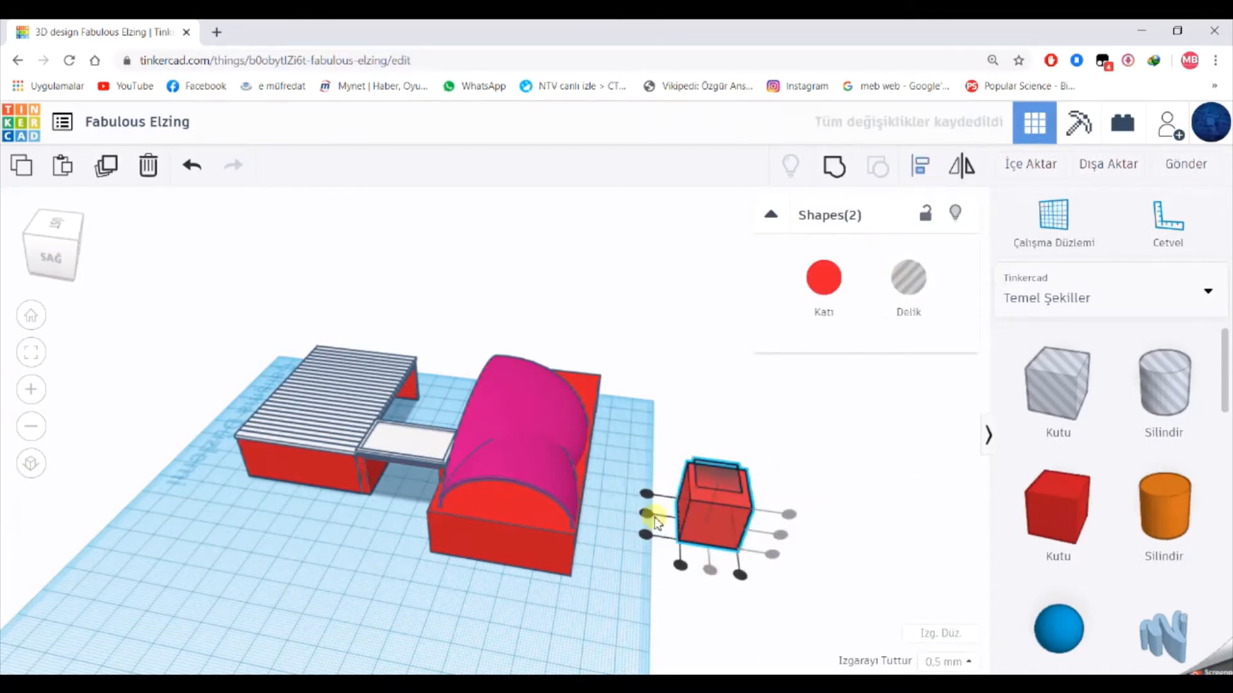
{"action": "left_click", "coordinate": [649, 516]}
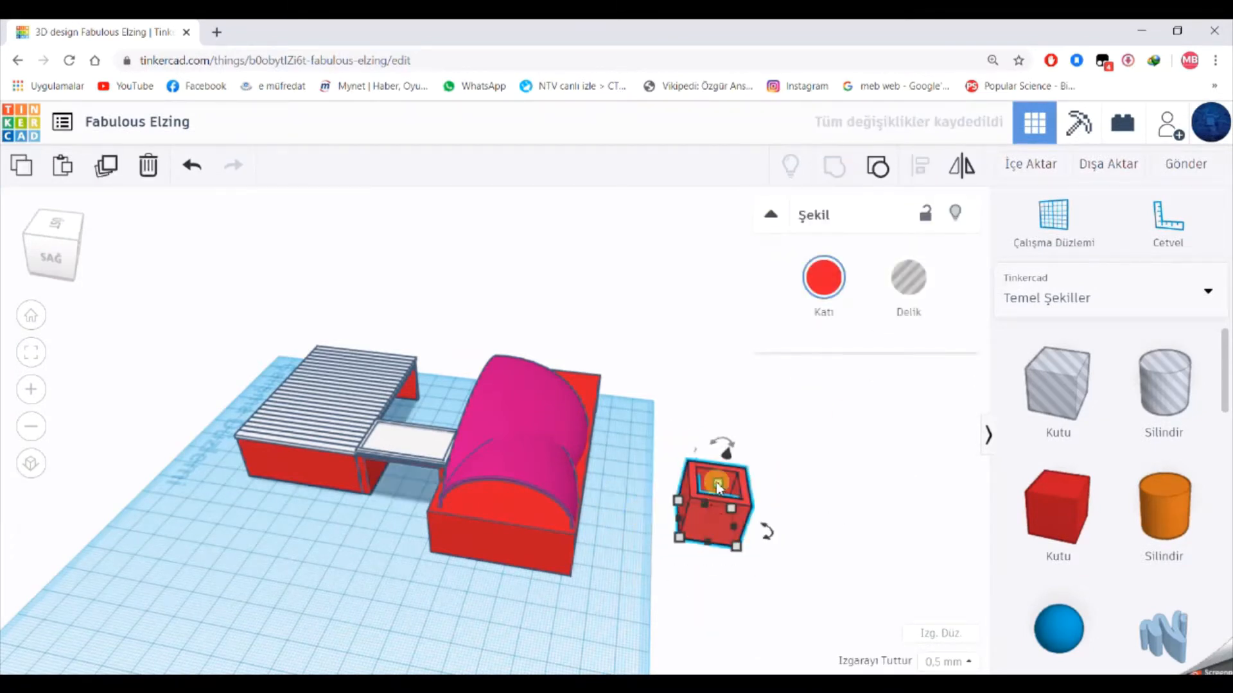
Raise the hollow box to roof level and stretch its height to form a tall tower.
{"action": "left_click_drag", "start_coordinate": [718, 484], "coordinate": [738, 391]}
{"action": "right_click_drag", "start_coordinate": [696, 606], "coordinate": [623, 555]}
{"action": "left_click_drag", "start_coordinate": [743, 345], "coordinate": [747, 210]}
Shift the hollow tower over until it stands on the dome shell at the long building's end.
{"action": "key", "text": "Left"}
{"action": "key", "text": "Left"}
{"action": "key", "text": "Left"}
{"action": "key", "text": "Left"}
{"action": "key", "text": "Left"}
{"action": "key", "text": "Left"}
{"action": "key", "text": "Left"}
{"action": "key", "text": "Left"}
{"action": "key", "text": "Left"}
{"action": "key", "text": "Left"}
{"action": "key", "text": "Left"}
{"action": "key", "text": "Left"}
{"action": "key", "text": "Left"}
{"action": "key", "text": "Left"}
{"action": "key", "text": "Left"}
{"action": "key", "text": "Left"}
{"action": "key", "text": "Left"}
{"action": "key", "text": "Left"}
{"action": "key", "text": "Left"}
{"action": "key", "text": "Left"}
{"action": "key", "text": "Left"}
{"action": "key", "text": "Left"}
{"action": "key", "text": "Left"}
{"action": "key", "text": "Left"}
{"action": "key", "text": "Left"}
{"action": "key", "text": "Left"}
{"action": "key", "text": "Left"}
{"action": "key", "text": "Left"}
{"action": "key", "text": "Left"}
{"action": "key", "text": "Left"}
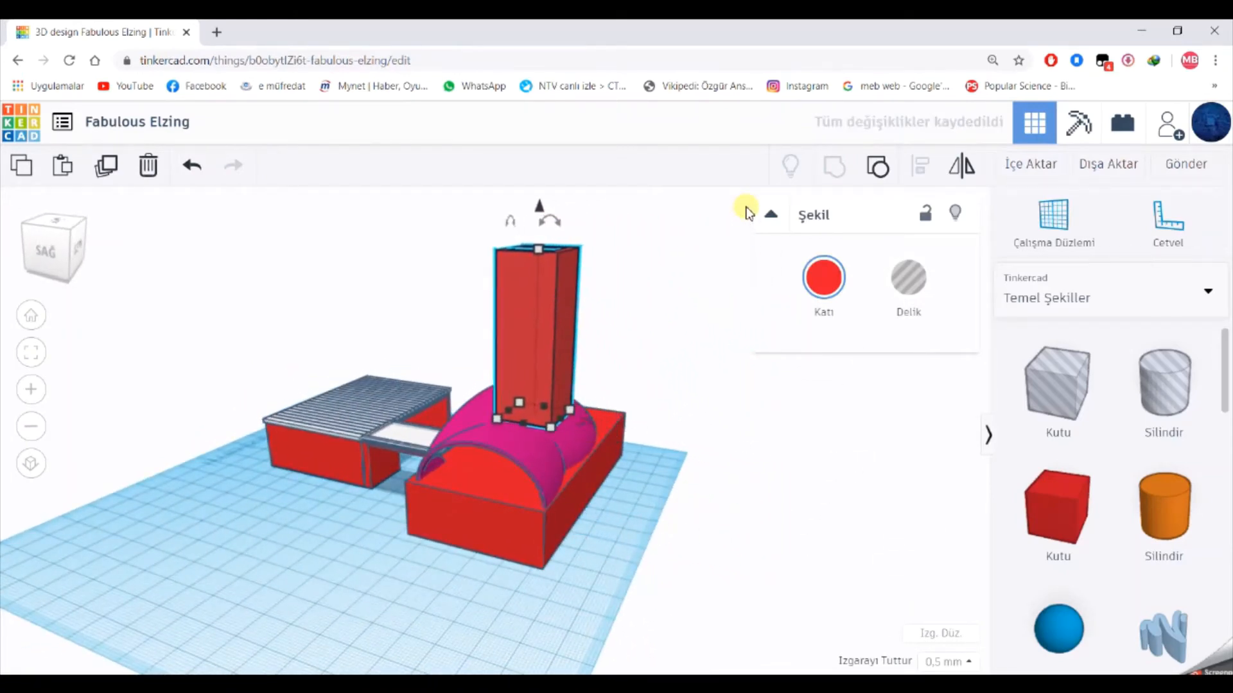
{"action": "right_click_drag", "start_coordinate": [743, 206], "coordinate": [724, 556]}
{"action": "scroll", "coordinate": [680, 535], "scroll_direction": "up", "scroll_amount": 3}
{"action": "key", "text": "Left"}
{"action": "key", "text": "Left"}
{"action": "key", "text": "Left"}
{"action": "key", "text": "Left"}
{"action": "key", "text": "Left"}
{"action": "scroll", "coordinate": [784, 489], "scroll_direction": "down", "scroll_amount": 3}
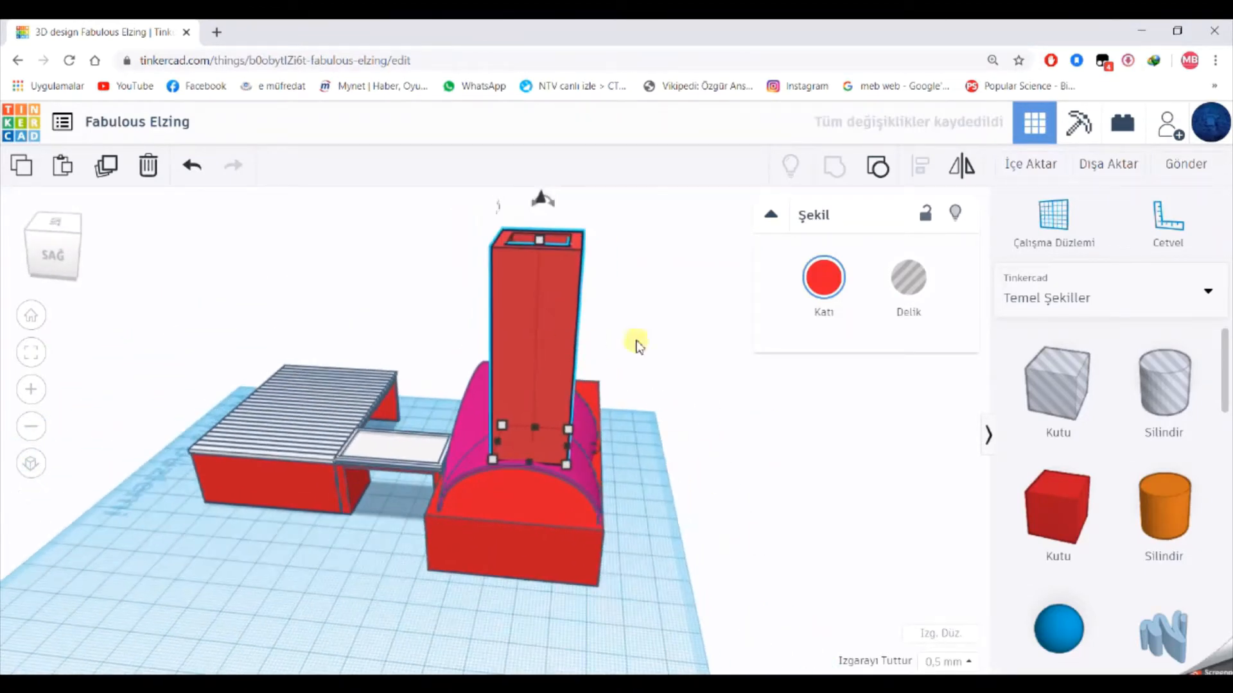
Ungroup the tower, move the solid part aside and set the hole box's height to 65 mm.
{"action": "left_click", "coordinate": [875, 168]}
{"action": "left_click", "coordinate": [616, 333]}
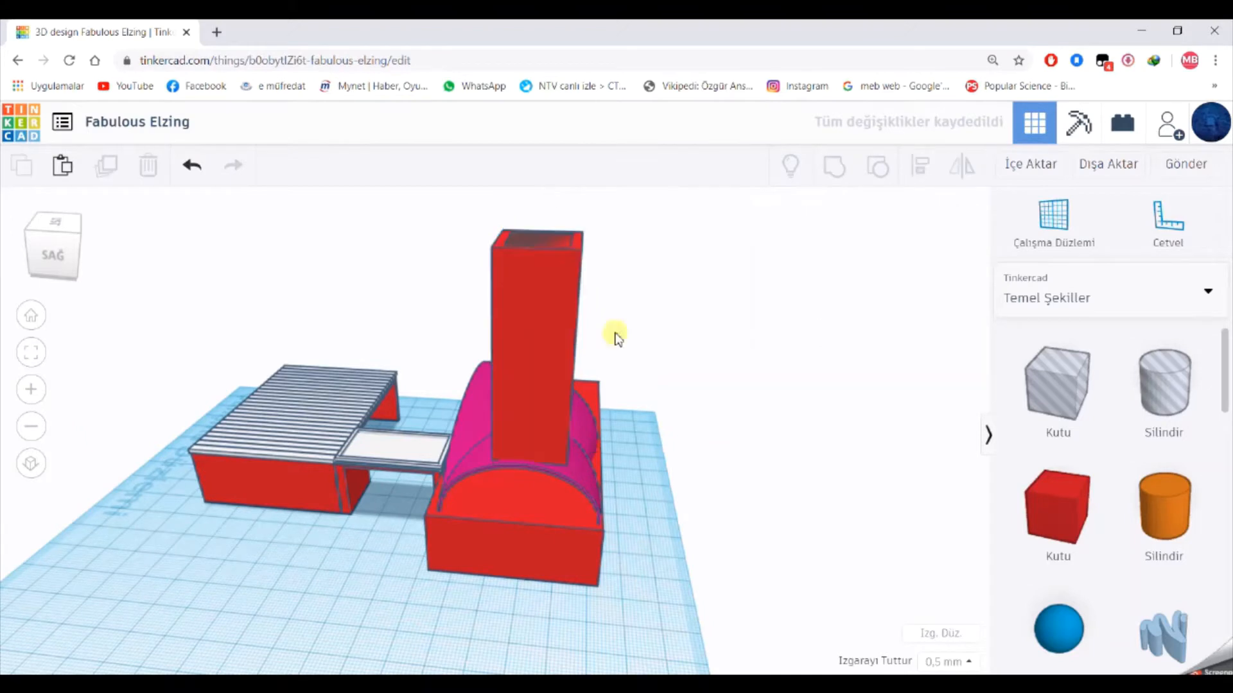
{"action": "left_click", "coordinate": [534, 234]}
{"action": "left_click_drag", "start_coordinate": [553, 294], "coordinate": [520, 294]}
{"action": "left_click", "coordinate": [559, 294]}
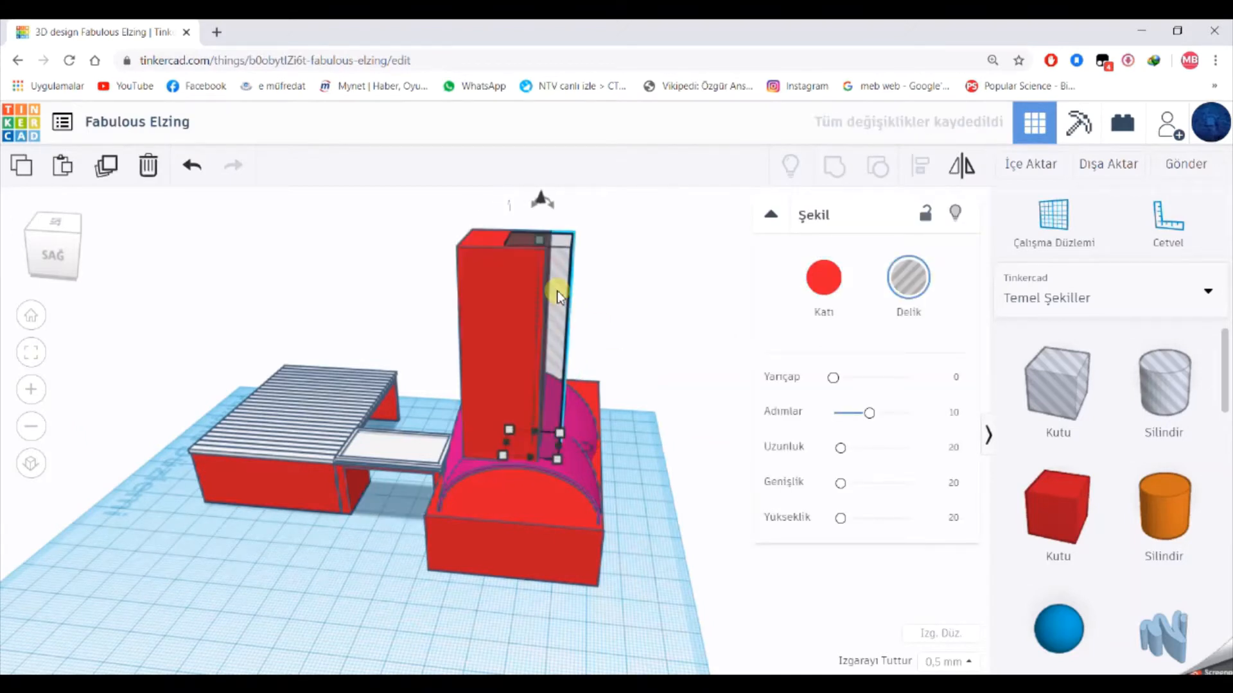
{"action": "type", "text": "65"}
{"action": "key", "text": "Return"}
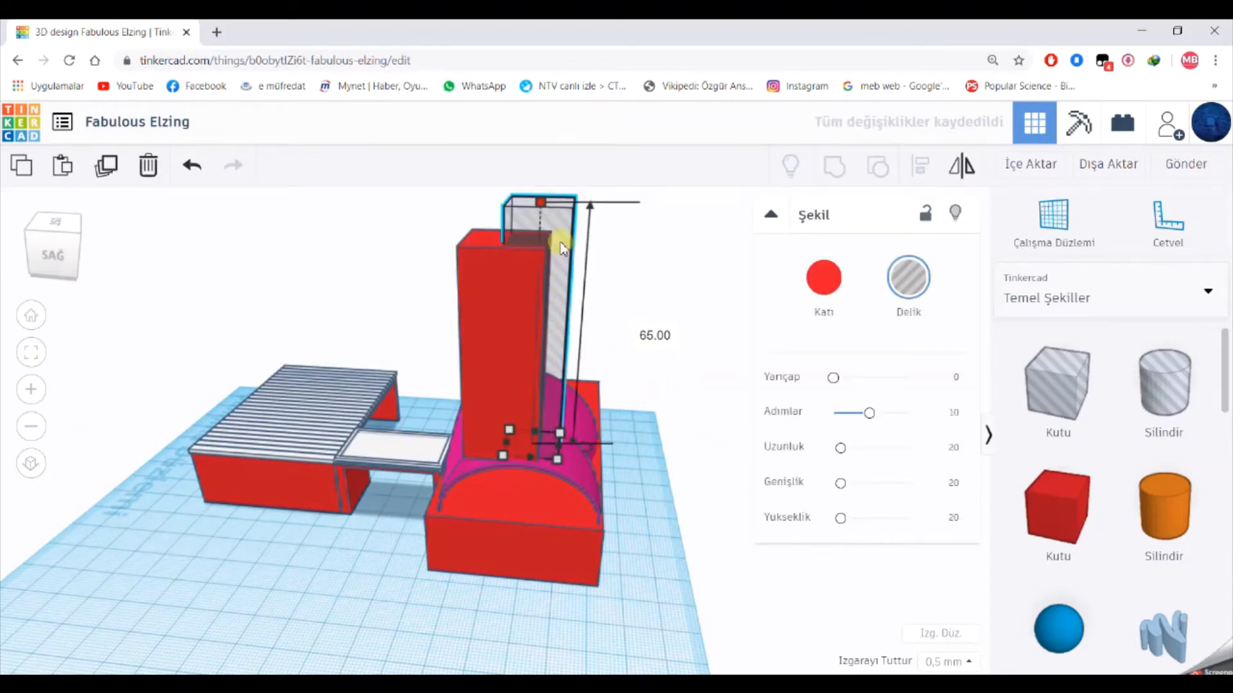
Lower the hole box slightly and line the solid tower up around it again.
{"action": "scroll", "coordinate": [539, 233], "scroll_direction": "down", "scroll_amount": 1}
{"action": "left_click_drag", "start_coordinate": [529, 235], "coordinate": [529, 239]}
{"action": "left_click_drag", "start_coordinate": [622, 325], "coordinate": [494, 299]}
{"action": "left_click", "coordinate": [665, 486]}
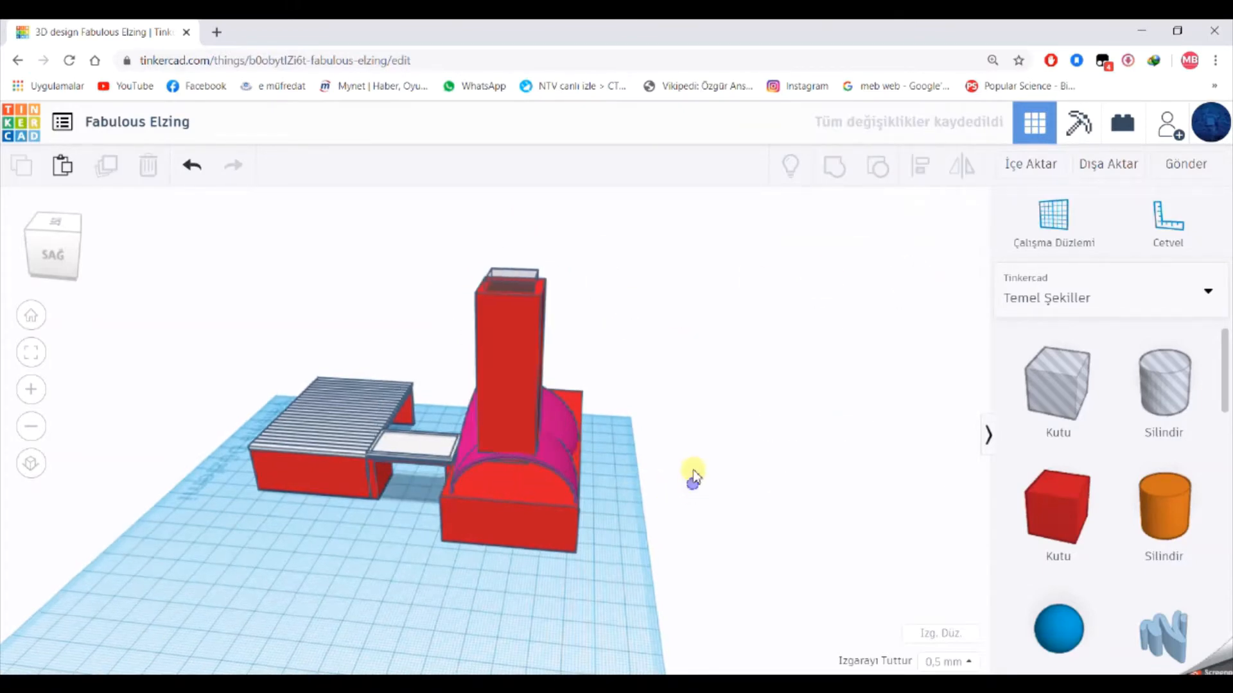
Lower the solid tower and its hole box together by 1 mm into the dome shell.
{"action": "right_click_drag", "start_coordinate": [693, 473], "coordinate": [738, 441]}
{"action": "scroll", "coordinate": [595, 369], "scroll_direction": "up", "scroll_amount": 5}
{"action": "right_click_drag", "start_coordinate": [594, 370], "coordinate": [642, 372]}
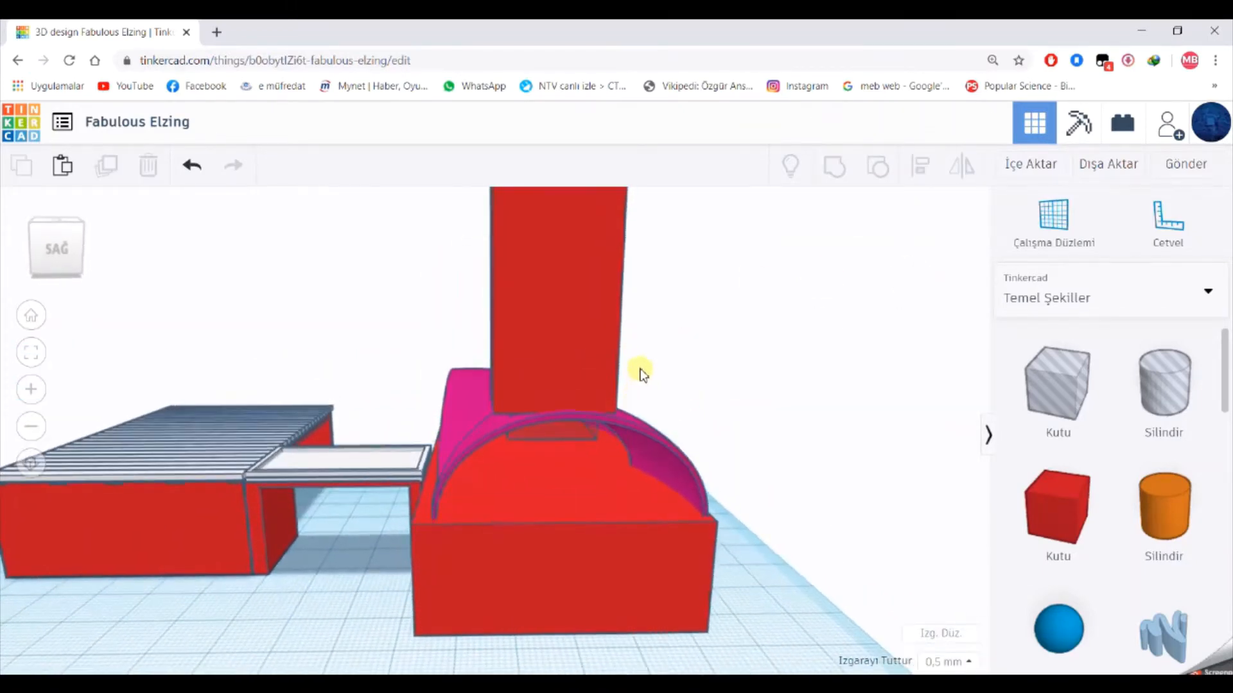
{"action": "left_click", "coordinate": [618, 347]}
{"action": "scroll", "coordinate": [630, 334], "scroll_direction": "down", "scroll_amount": 3}
{"action": "left_click", "coordinate": [634, 339]}
{"action": "left_click_drag", "start_coordinate": [476, 278], "coordinate": [598, 316]}
{"action": "right_click_drag", "start_coordinate": [681, 349], "coordinate": [662, 368]}
{"action": "scroll", "coordinate": [661, 368], "scroll_direction": "down", "scroll_amount": 3}
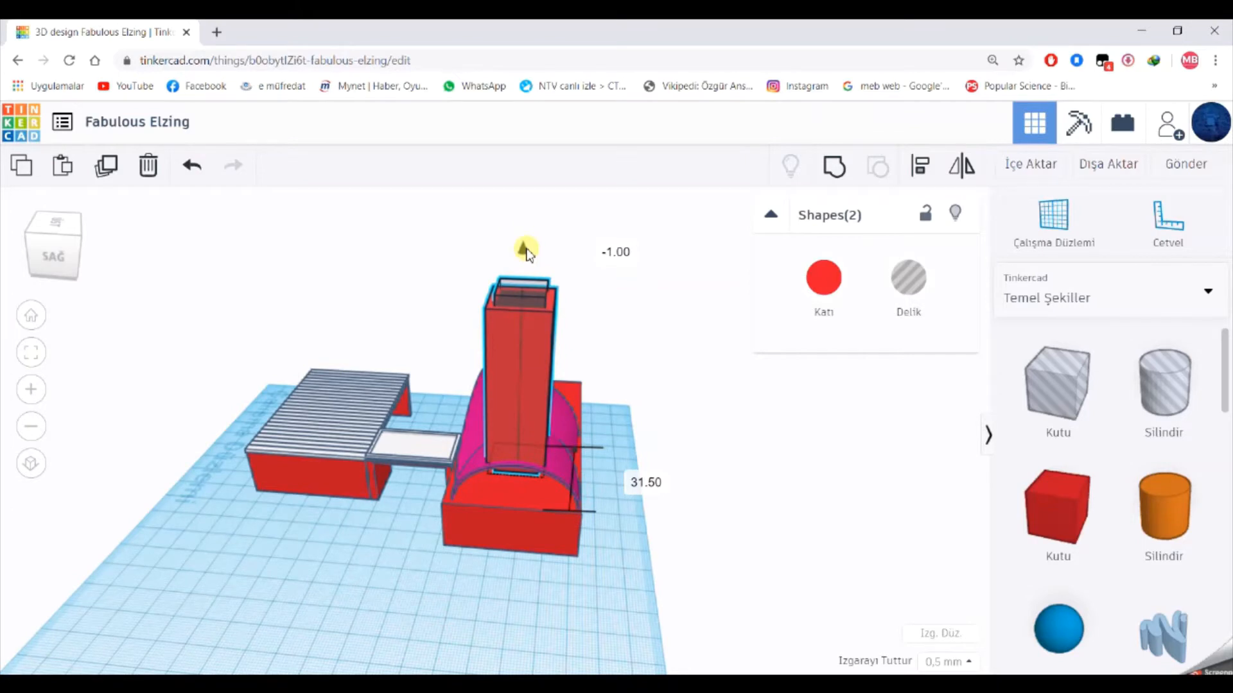
{"action": "left_click", "coordinate": [745, 517]}
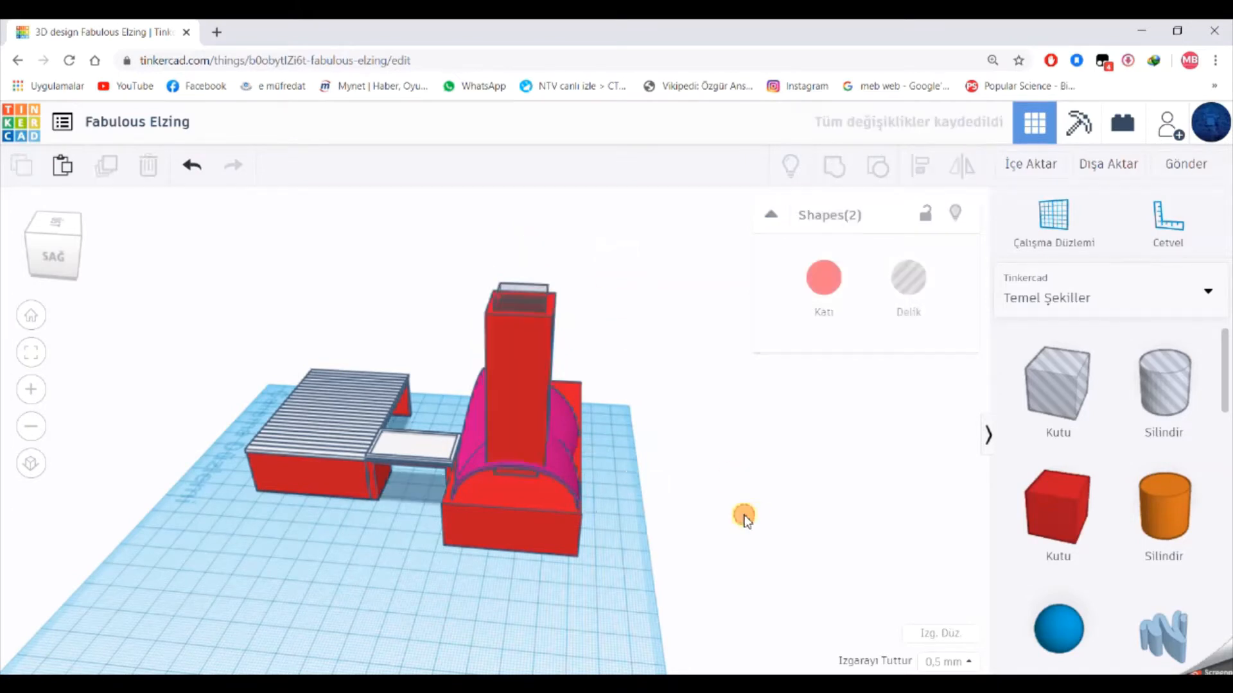
Try to group the tower with only its hole box, then ungroup them.
{"action": "right_click_drag", "start_coordinate": [742, 514], "coordinate": [719, 470]}
{"action": "left_click_drag", "start_coordinate": [558, 352], "coordinate": [559, 353]}
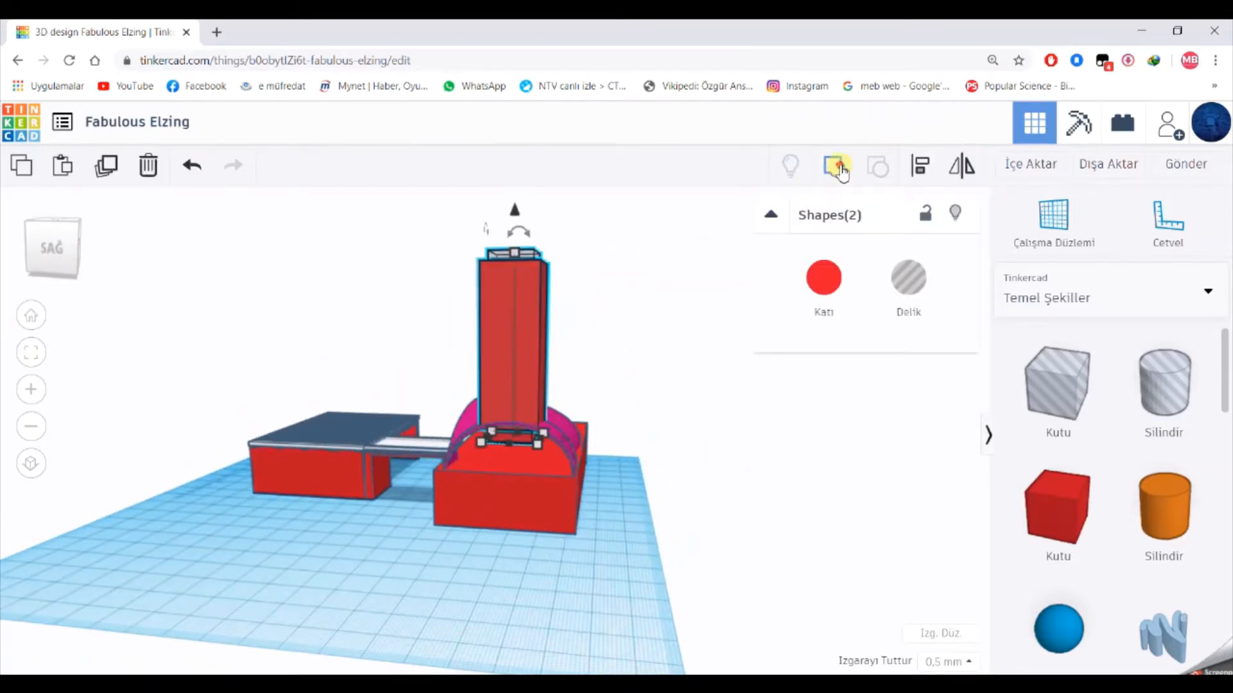
{"action": "left_click", "coordinate": [710, 460]}
{"action": "mouse_move", "coordinate": [710, 460]}
{"action": "right_mouse_down"}
{"action": "mouse_move", "coordinate": [649, 647]}
{"action": "mouse_move", "coordinate": [726, 475]}
{"action": "right_mouse_up"}
{"action": "scroll", "coordinate": [556, 384], "scroll_direction": "up", "scroll_amount": 5}
{"action": "right_click_drag", "start_coordinate": [556, 384], "coordinate": [508, 425]}
{"action": "scroll", "coordinate": [593, 418], "scroll_direction": "down", "scroll_amount": 3}
{"action": "left_click", "coordinate": [515, 283]}
{"action": "left_click", "coordinate": [874, 170]}
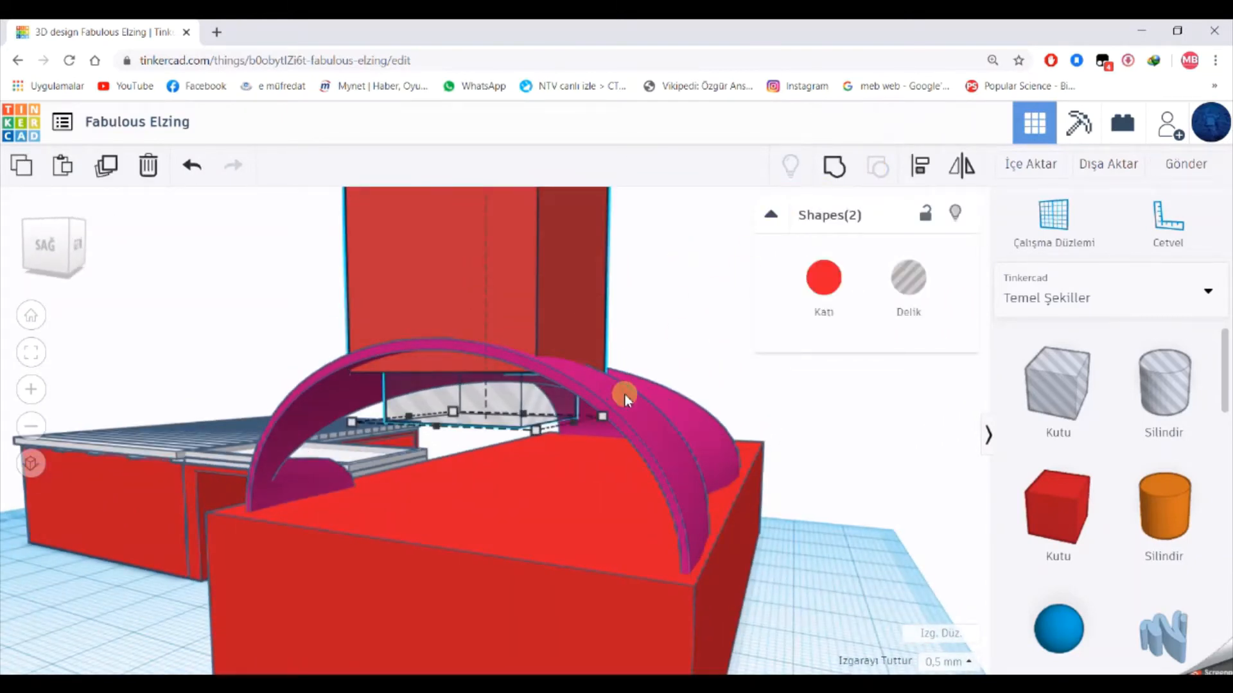
Group the tower, its hole box and the dome shells so the opening cuts through the dome.
{"action": "right_click_drag", "start_coordinate": [683, 425], "coordinate": [542, 561]}
{"action": "left_click", "coordinate": [542, 560], "text": "shift"}
{"action": "left_click", "coordinate": [834, 167]}
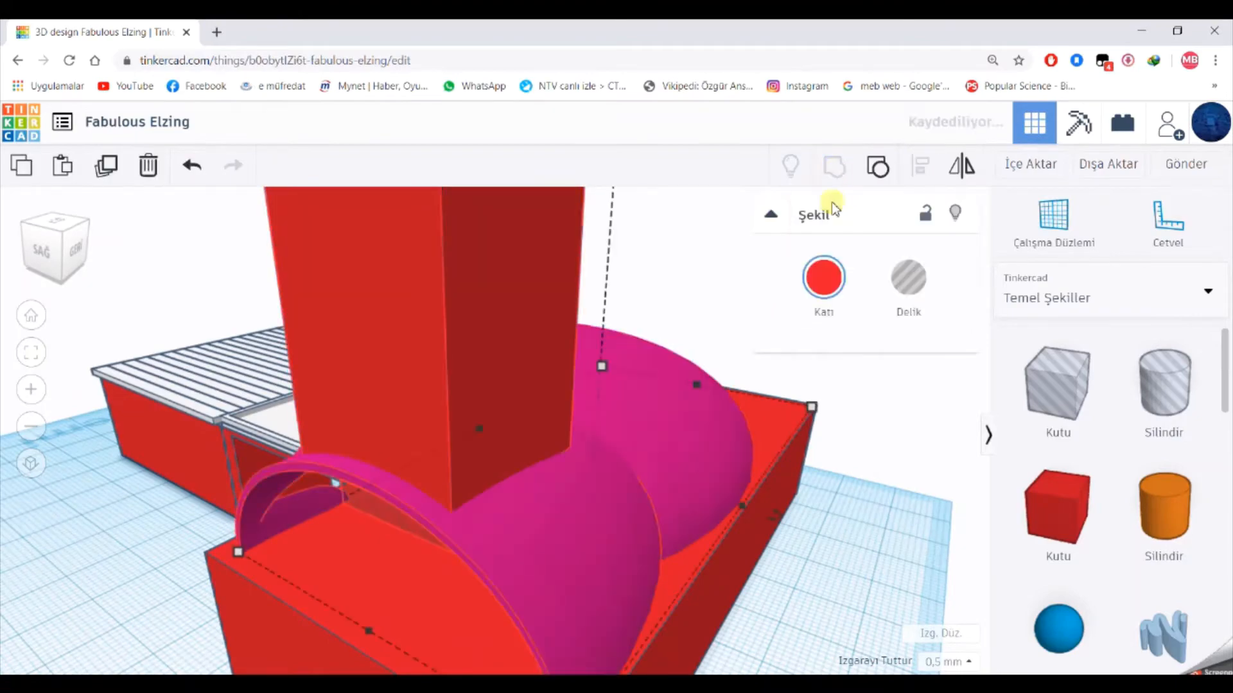
{"action": "left_click", "coordinate": [800, 546]}
{"action": "right_click_drag", "start_coordinate": [799, 545], "coordinate": [319, 562]}
{"action": "scroll", "coordinate": [552, 552], "scroll_direction": "up", "scroll_amount": 3}
{"action": "scroll", "coordinate": [897, 528], "scroll_direction": "down", "scroll_amount": 2}
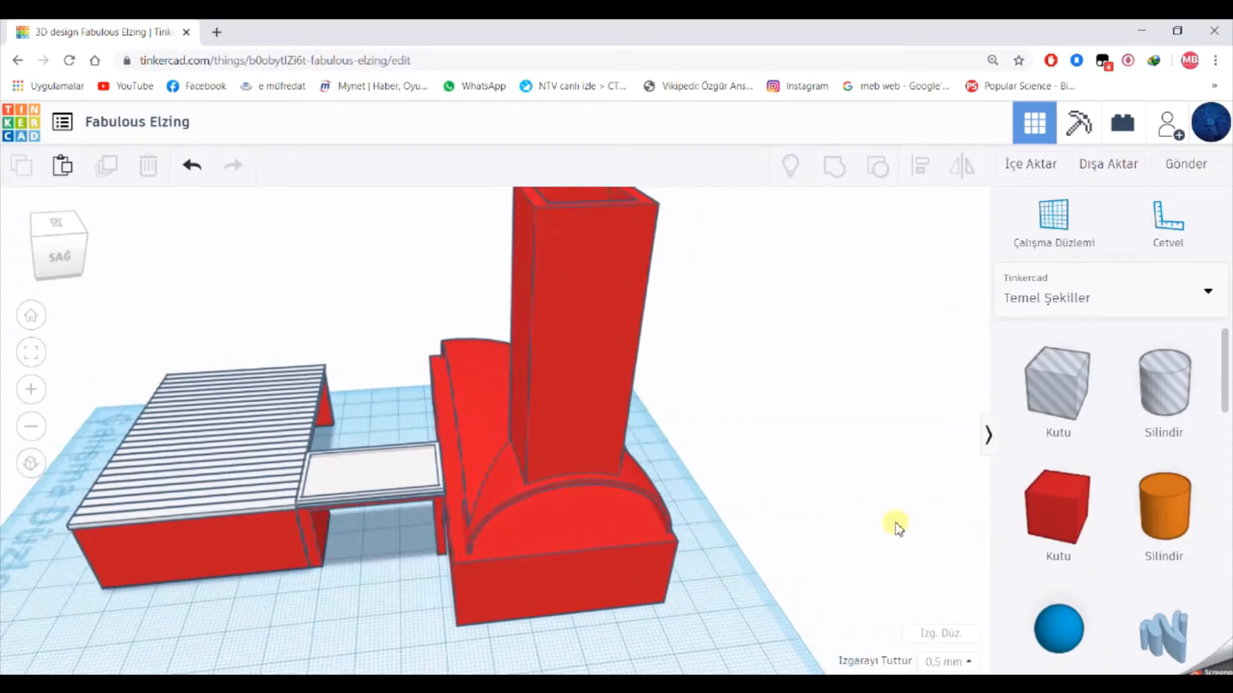
Place a red box between the two buildings and raise it 20 mm above the workplane.
{"action": "left_click_drag", "start_coordinate": [1054, 509], "coordinate": [385, 619]}
{"action": "right_click_drag", "start_coordinate": [385, 619], "coordinate": [410, 611]}
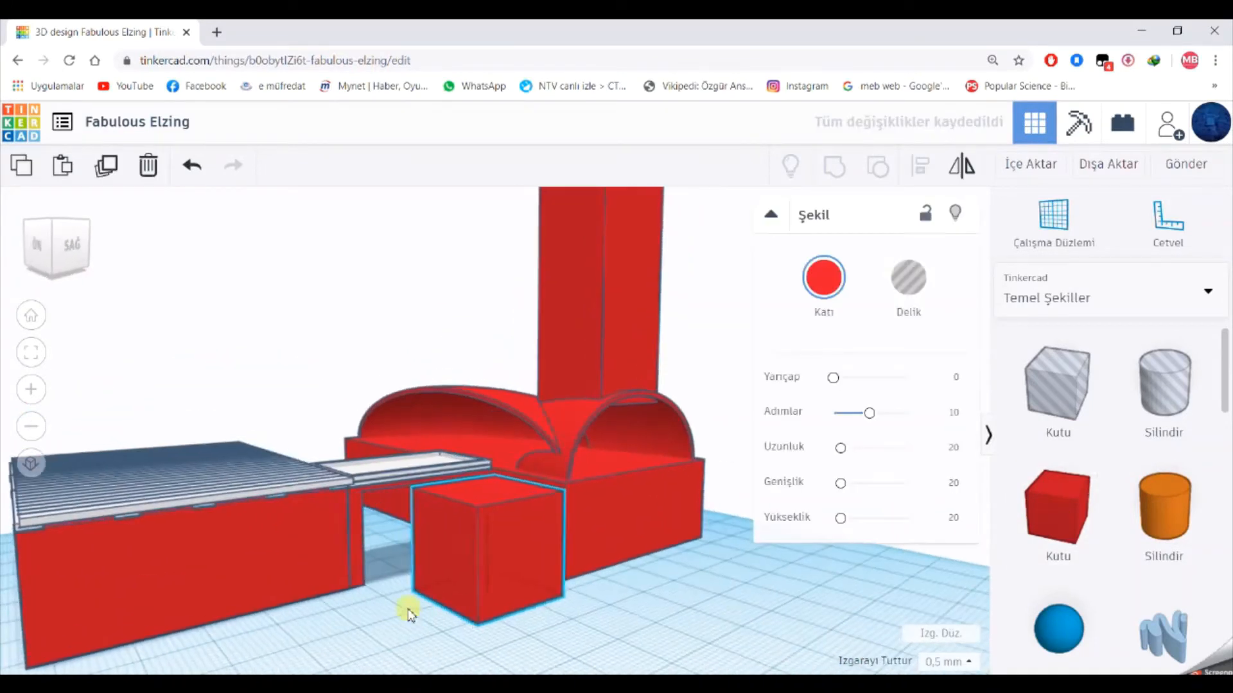
{"action": "left_click_drag", "start_coordinate": [488, 445], "coordinate": [514, 342]}
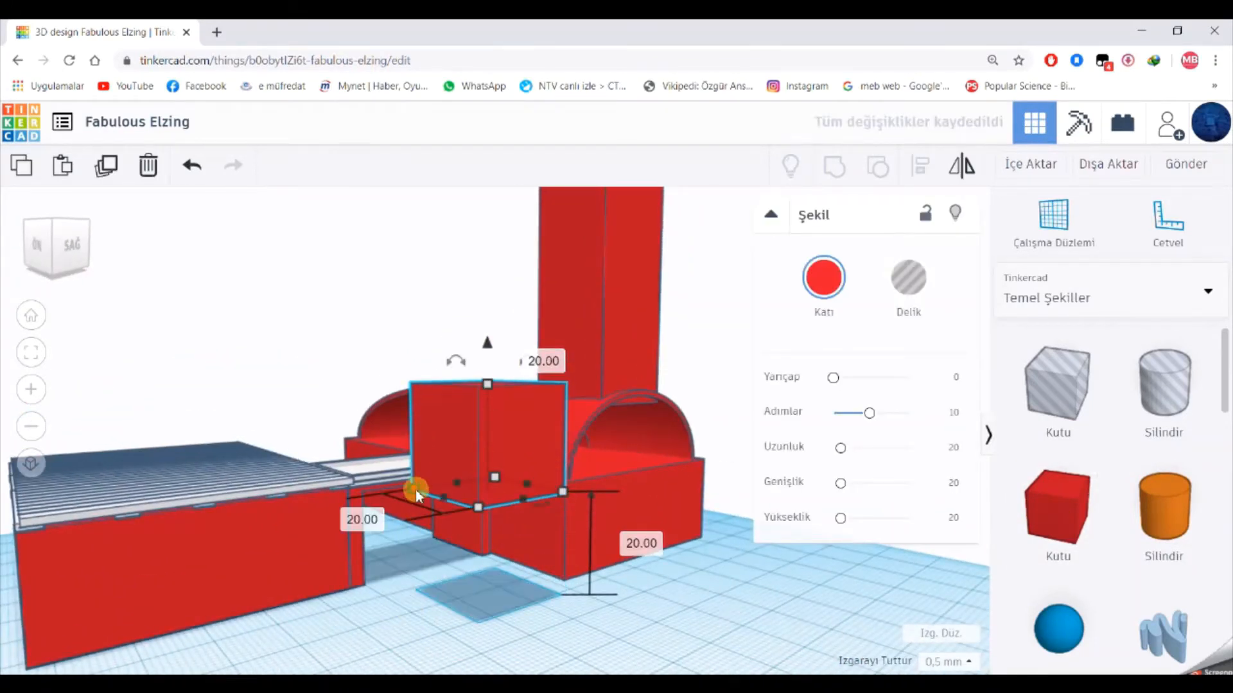
Reshape the raised box at the long building's end into a panel 3.5 mm thick and 50 mm long.
{"action": "left_click_drag", "start_coordinate": [414, 490], "coordinate": [457, 502]}
{"action": "right_click_drag", "start_coordinate": [460, 505], "coordinate": [396, 558]}
{"action": "left_click_drag", "start_coordinate": [396, 558], "coordinate": [222, 563]}
{"action": "left_click", "coordinate": [239, 556]}
{"action": "type", "text": "5"}
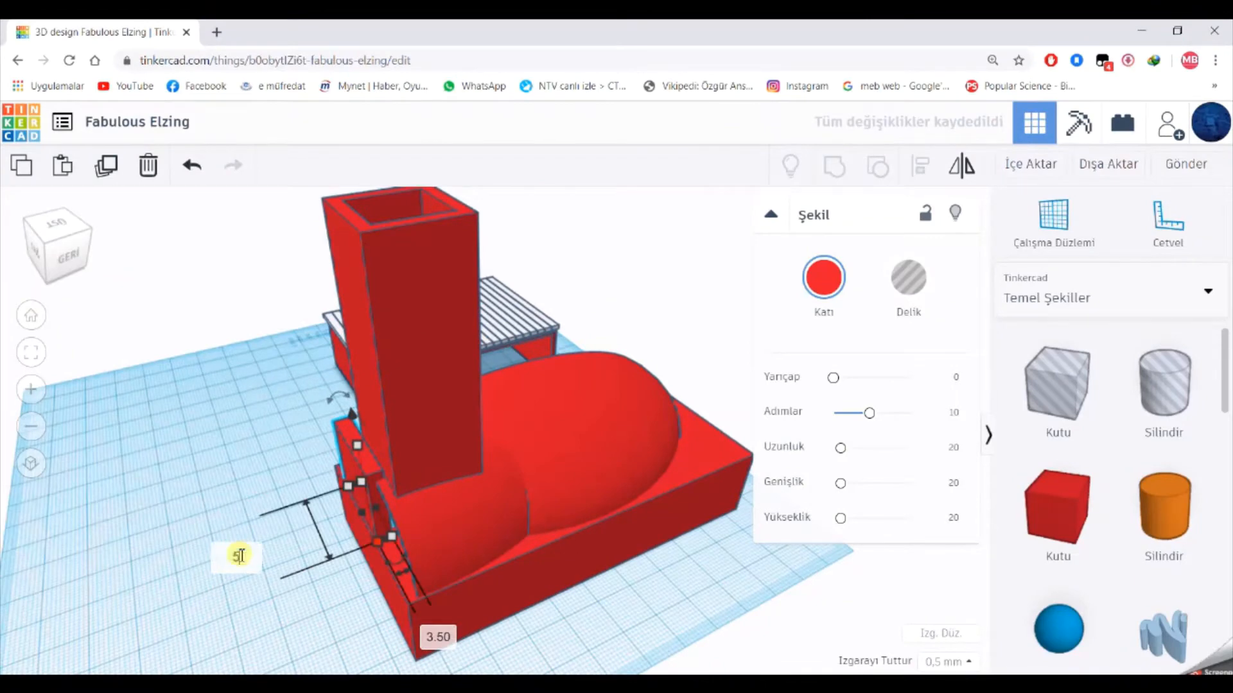
{"action": "type", "text": "0"}
{"action": "key", "text": "Return"}
Shift the thin panel sideways so it lines up with the end wall of the long building.
{"action": "right_click_drag", "start_coordinate": [163, 601], "coordinate": [412, 581]}
{"action": "key", "text": "Left"}
{"action": "key", "text": "Left"}
{"action": "key", "text": "Left"}
{"action": "key", "text": "Left"}
{"action": "key", "text": "Left"}
{"action": "key", "text": "Left"}
{"action": "key", "text": "Left"}
{"action": "key", "text": "Left"}
{"action": "key", "text": "Left"}
{"action": "key", "text": "Left"}
{"action": "key", "text": "Left"}
{"action": "key", "text": "Left"}
{"action": "key", "text": "Left"}
{"action": "key", "text": "Left"}
{"action": "key", "text": "Left"}
{"action": "key", "text": "Left"}
{"action": "key", "text": "Left"}
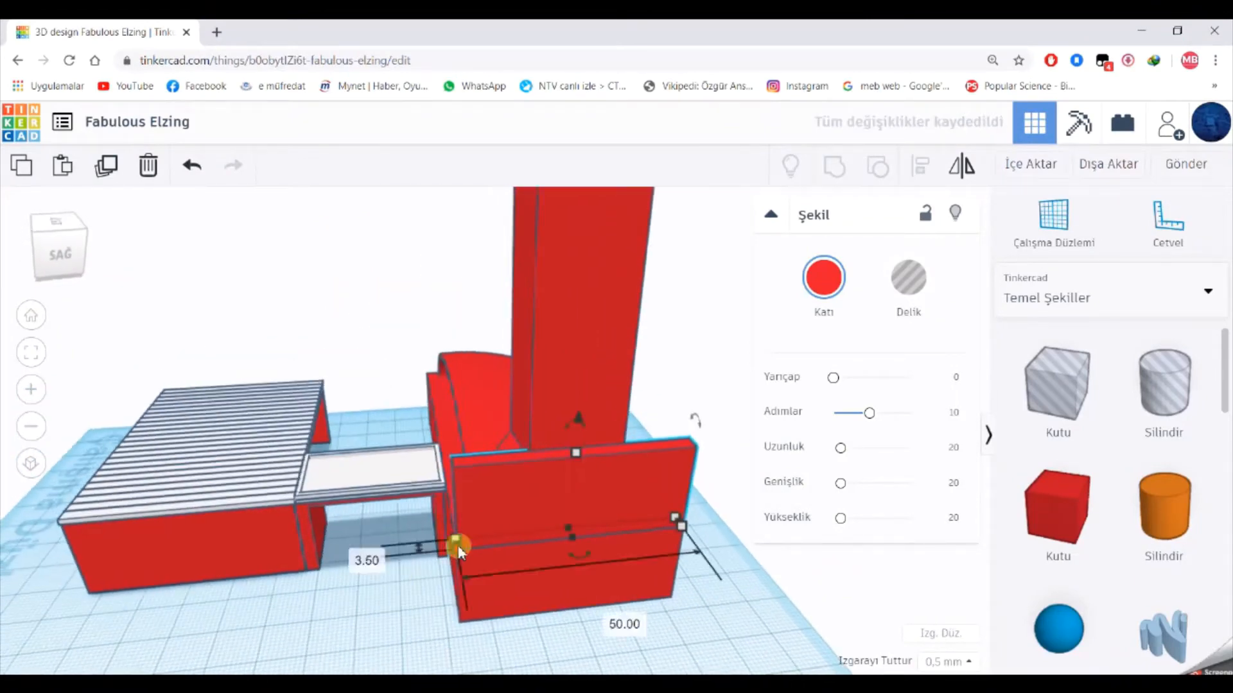
Set the end panel's height to 50 mm.
{"action": "left_click_drag", "start_coordinate": [573, 454], "coordinate": [591, 330]}
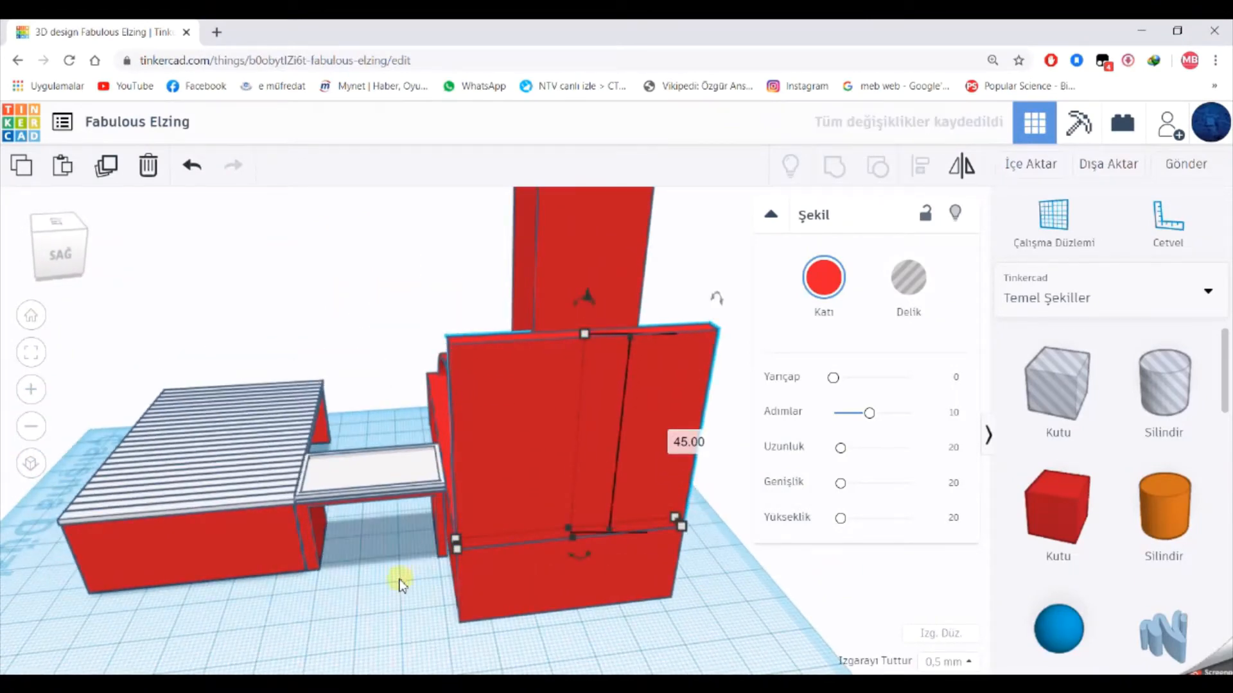
{"action": "right_click_drag", "start_coordinate": [400, 581], "coordinate": [372, 546]}
{"action": "type", "text": "50"}
{"action": "key", "text": "Return"}
{"action": "left_click", "coordinate": [317, 626]}
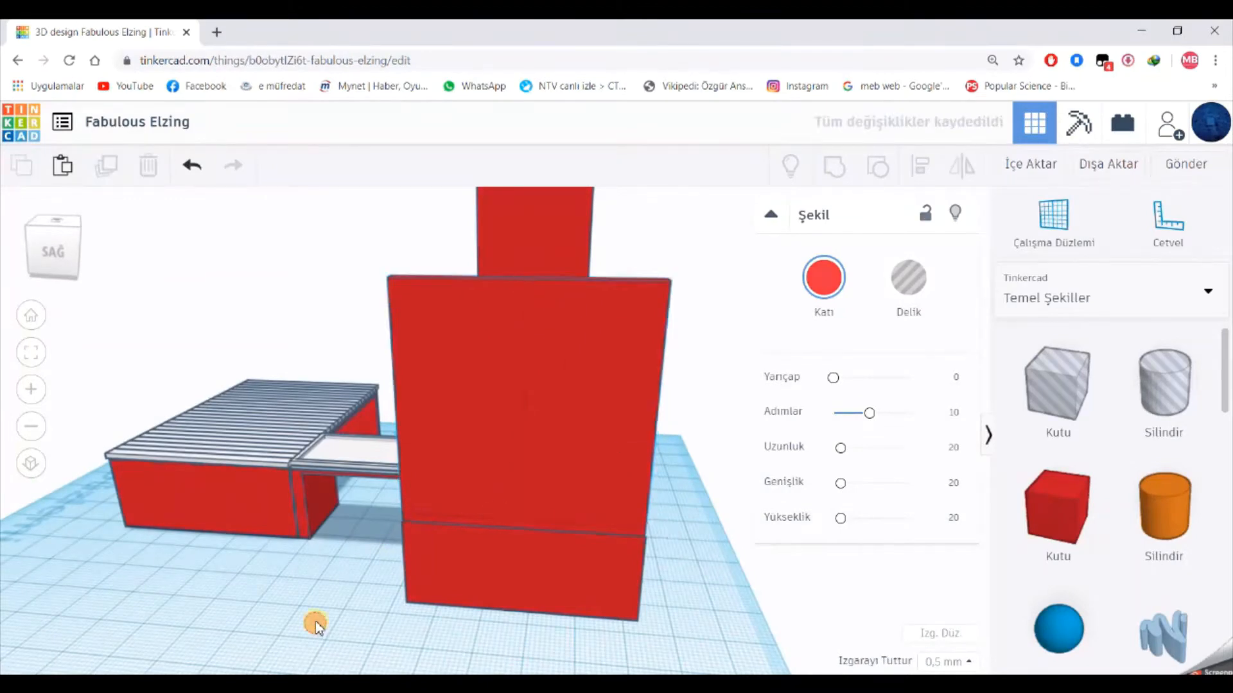
Set the end panel's thickness to 4 mm.
{"action": "right_click_drag", "start_coordinate": [317, 626], "coordinate": [537, 666]}
{"action": "left_click", "coordinate": [614, 476]}
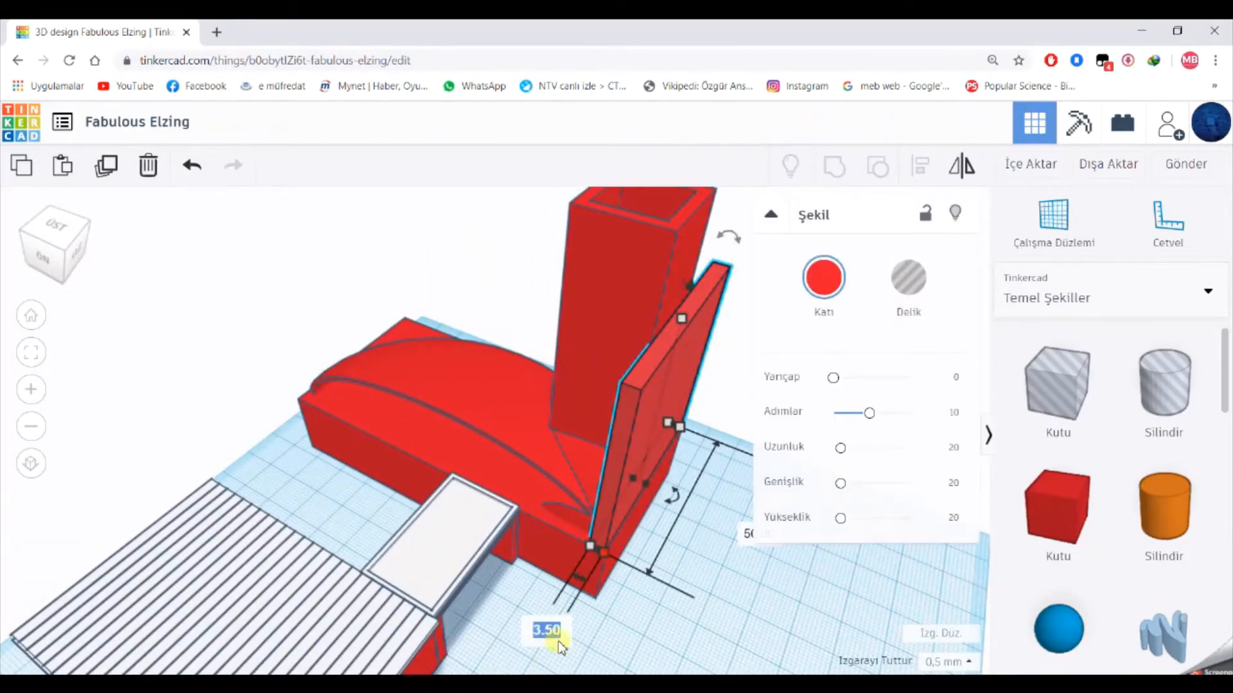
{"action": "right_click_drag", "start_coordinate": [644, 616], "coordinate": [619, 467]}
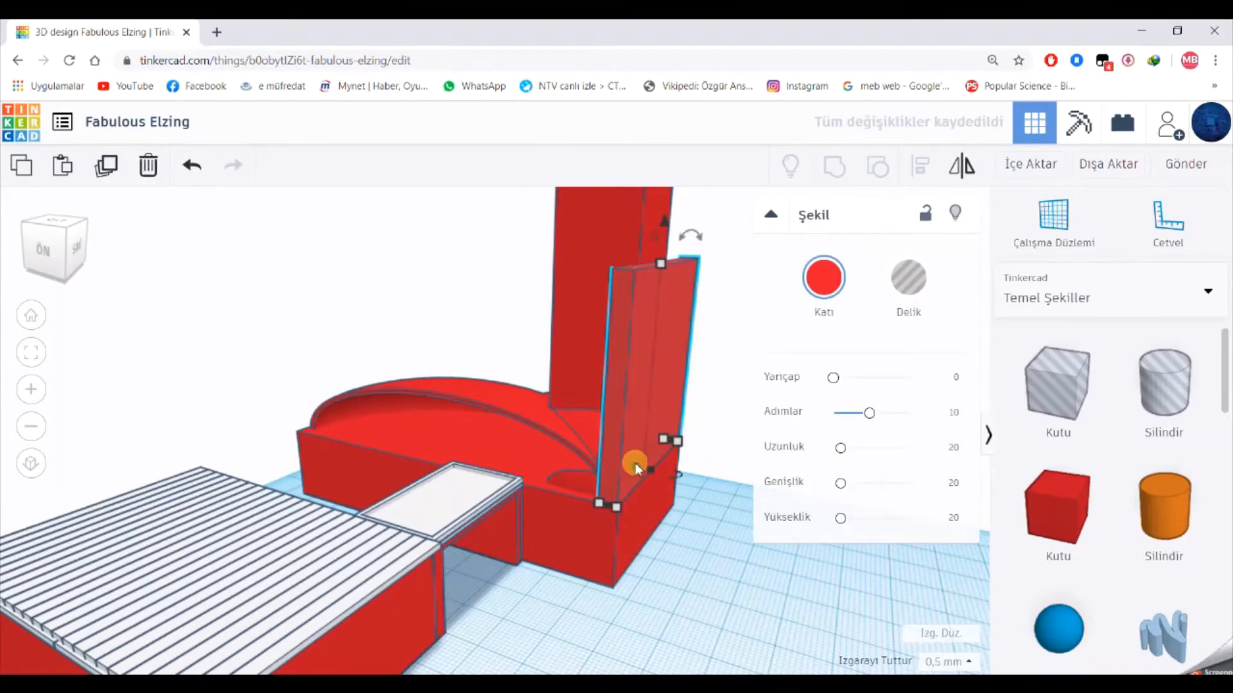
Duplicate the end panel, rotate the copy perpendicular to it and align it with the long building's inner side.
{"action": "left_click_drag", "start_coordinate": [636, 468], "coordinate": [632, 498]}
{"action": "left_click_drag", "start_coordinate": [732, 605], "coordinate": [732, 605]}
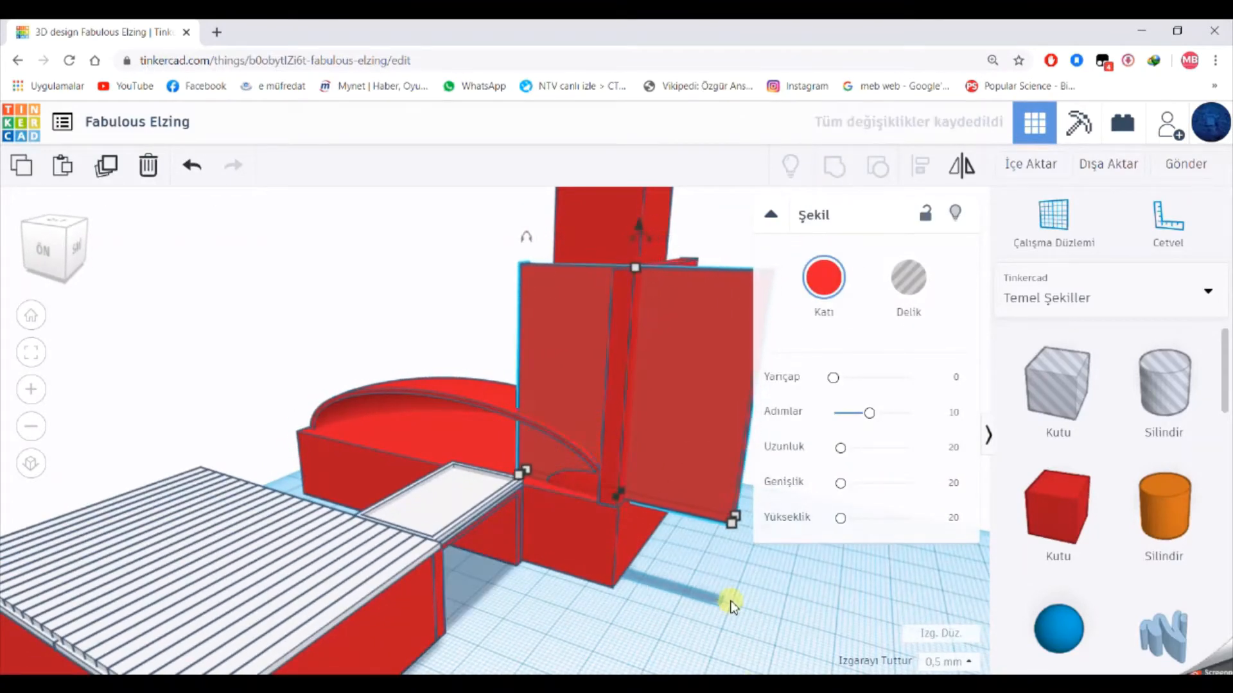
{"action": "mouse_move", "coordinate": [729, 599]}
{"action": "right_mouse_down"}
{"action": "mouse_move", "coordinate": [688, 629]}
{"action": "mouse_move", "coordinate": [737, 655]}
{"action": "mouse_move", "coordinate": [706, 658]}
{"action": "mouse_move", "coordinate": [720, 620]}
{"action": "right_mouse_up"}
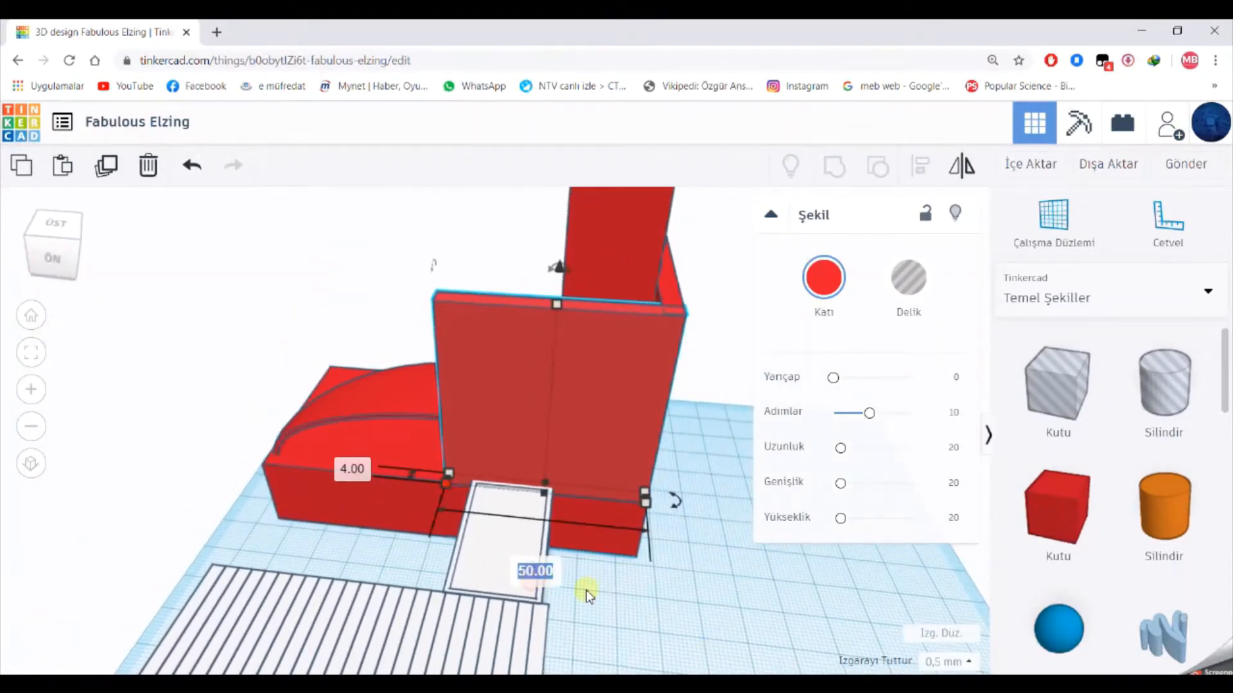
Set the side panel's length to 100 mm along the long building.
{"action": "type", "text": "100"}
{"action": "key", "text": "Return"}
{"action": "left_click", "coordinate": [633, 591]}
{"action": "right_click_drag", "start_coordinate": [633, 591], "coordinate": [867, 586]}
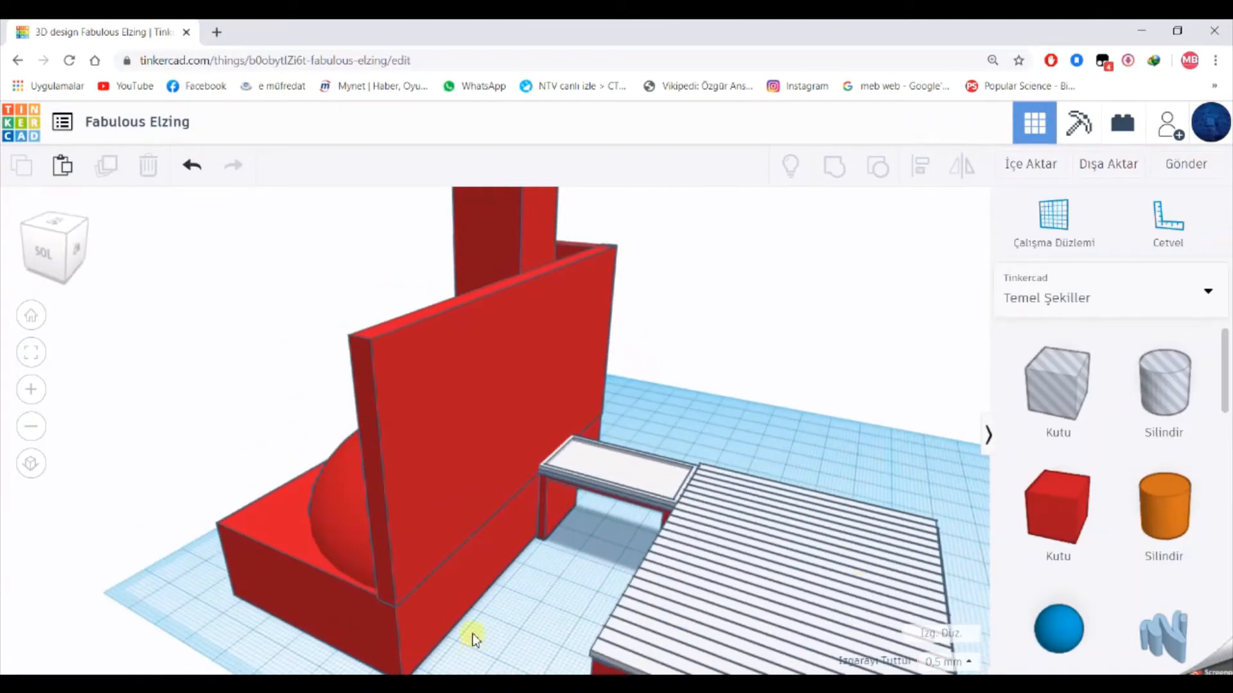
Add a round roof shape to the workplane between the long building and the striped-roof building, and raise it above the workplane.
{"action": "scroll", "coordinate": [474, 639], "scroll_direction": "down", "scroll_amount": 2}
{"action": "scroll", "coordinate": [1092, 513], "scroll_direction": "down", "scroll_amount": 5}
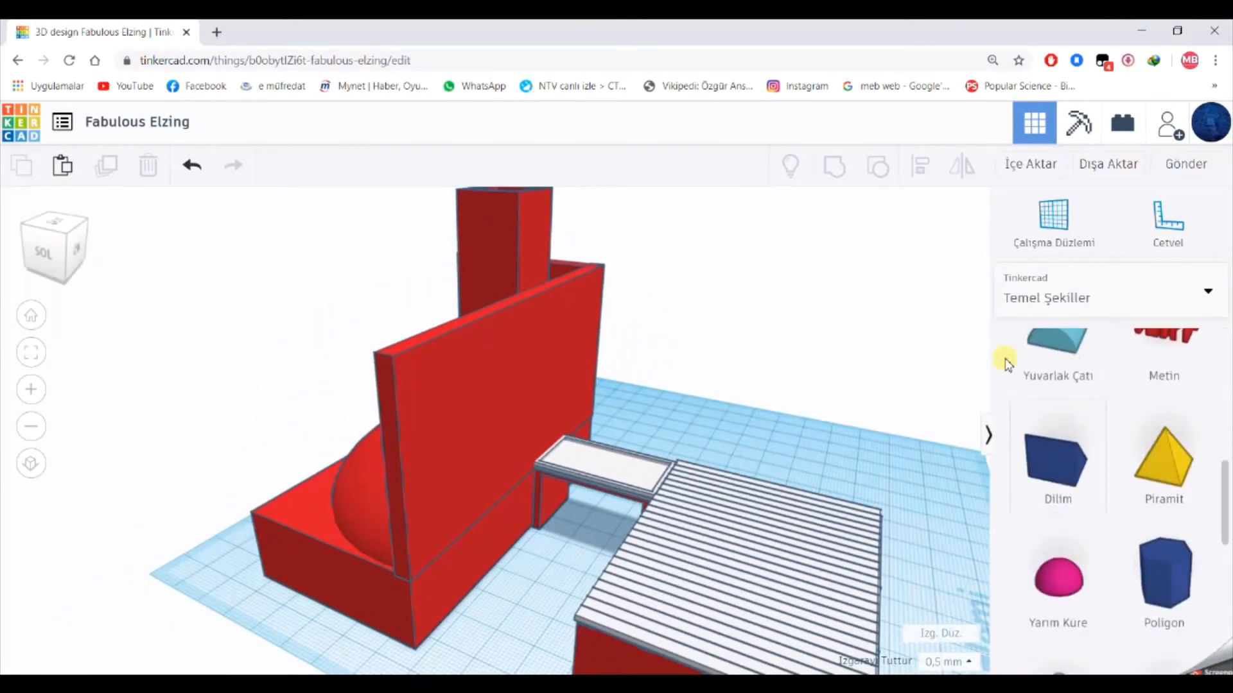
{"action": "scroll", "coordinate": [1065, 550], "scroll_direction": "up", "scroll_amount": 1}
{"action": "left_click_drag", "start_coordinate": [1058, 550], "coordinate": [529, 618]}
{"action": "scroll", "coordinate": [488, 628], "scroll_direction": "down", "scroll_amount": 2}
{"action": "right_click_drag", "start_coordinate": [476, 631], "coordinate": [468, 632]}
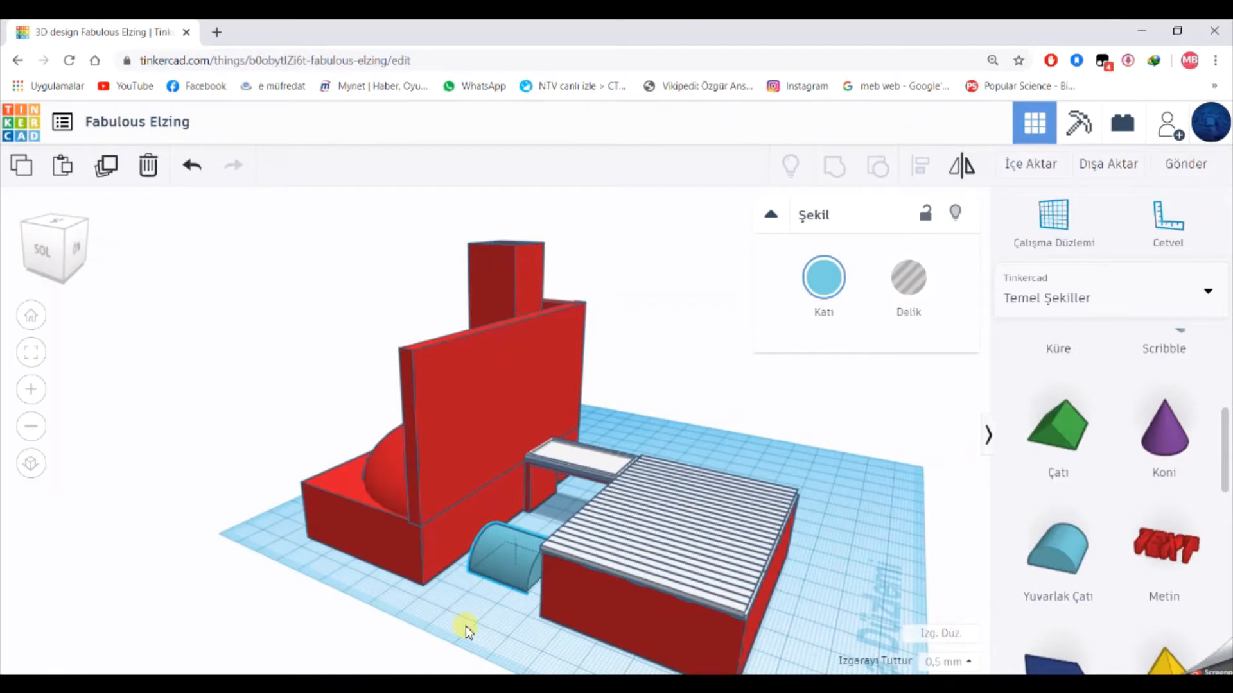
{"action": "left_click_drag", "start_coordinate": [511, 516], "coordinate": [518, 459]}
{"action": "right_click_drag", "start_coordinate": [486, 606], "coordinate": [502, 607]}
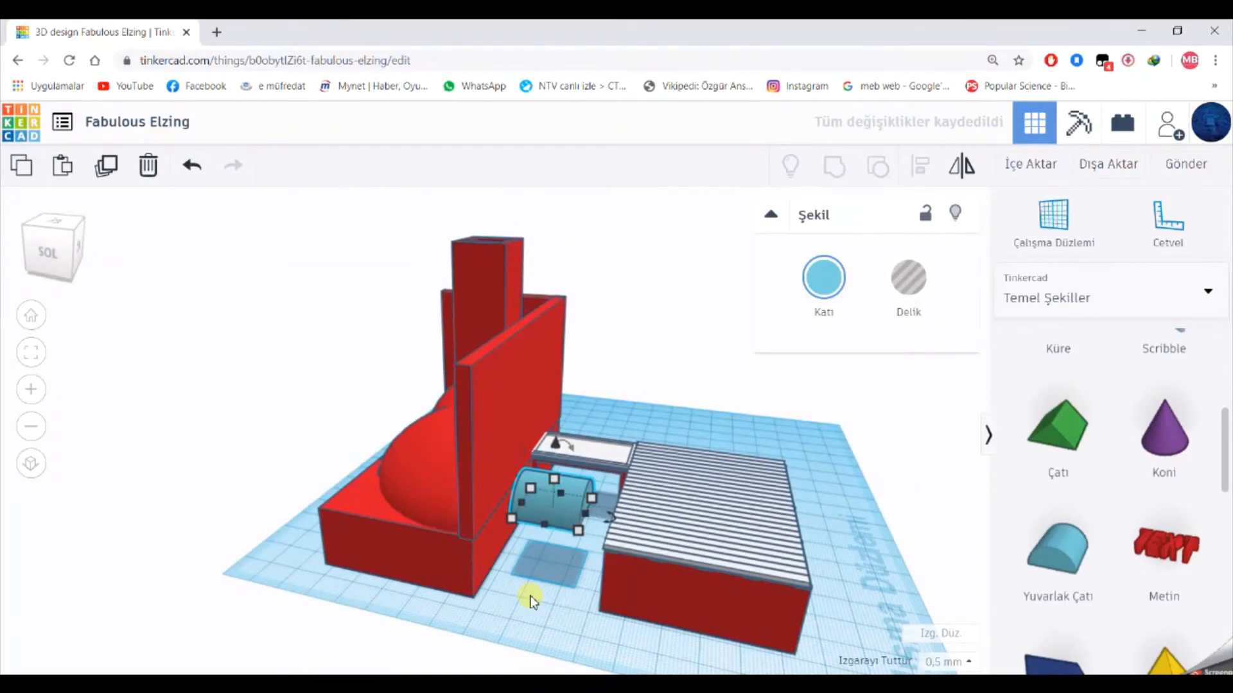
Duplicate the round roof, place the copy beside the original and set the copy's width to 24 mm.
{"action": "right_click_drag", "start_coordinate": [531, 600], "coordinate": [357, 473]}
{"action": "left_click", "coordinate": [96, 169]}
{"action": "left_click", "coordinate": [299, 523]}
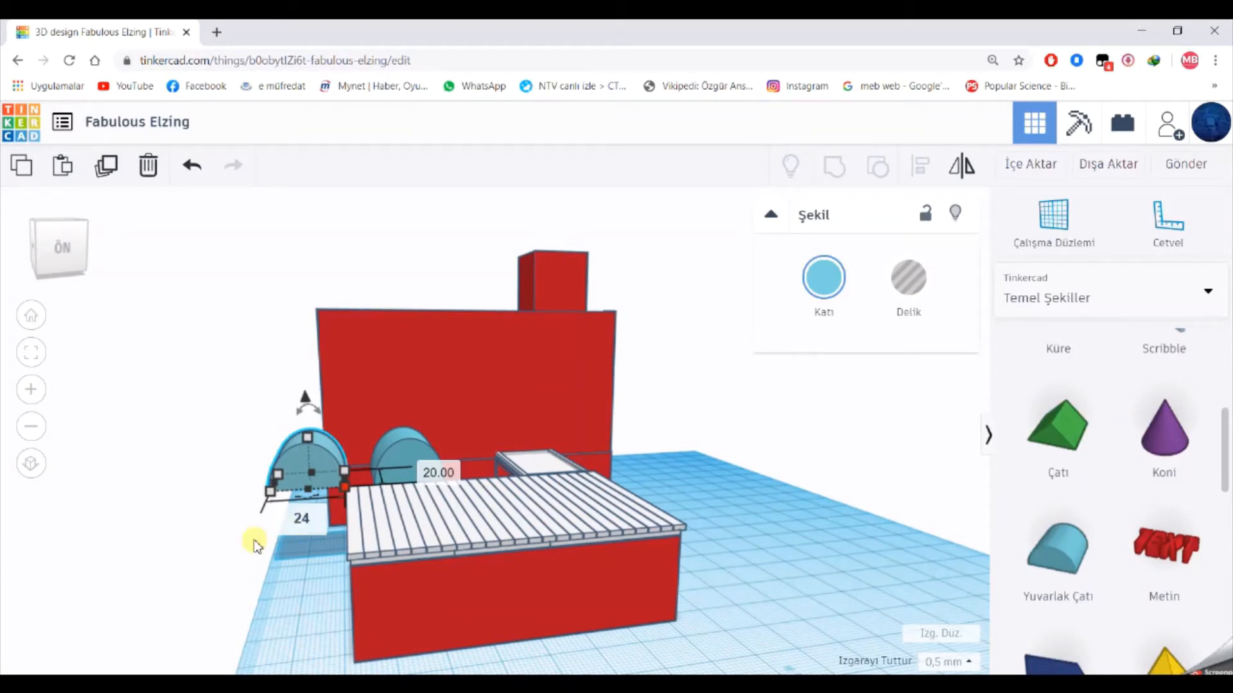
{"action": "key", "text": "Return"}
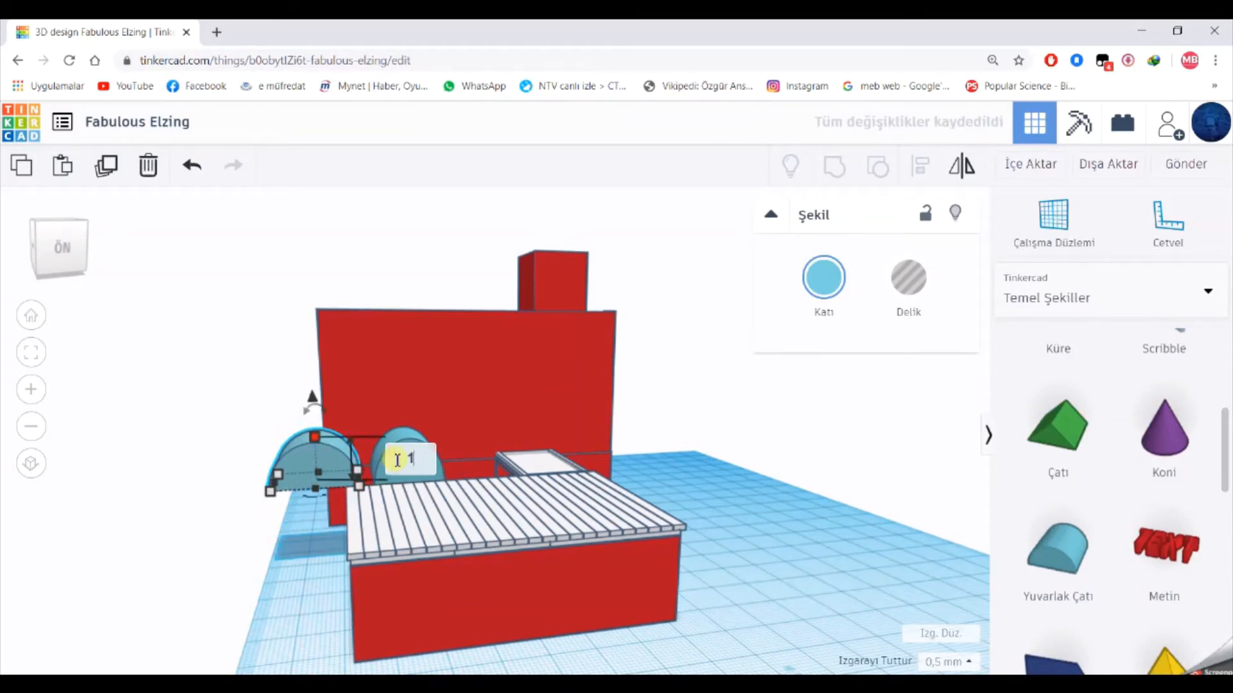
Set the wider round roof's depth to 3 mm to make it a thin arch.
{"action": "right_click_drag", "start_coordinate": [265, 546], "coordinate": [464, 635]}
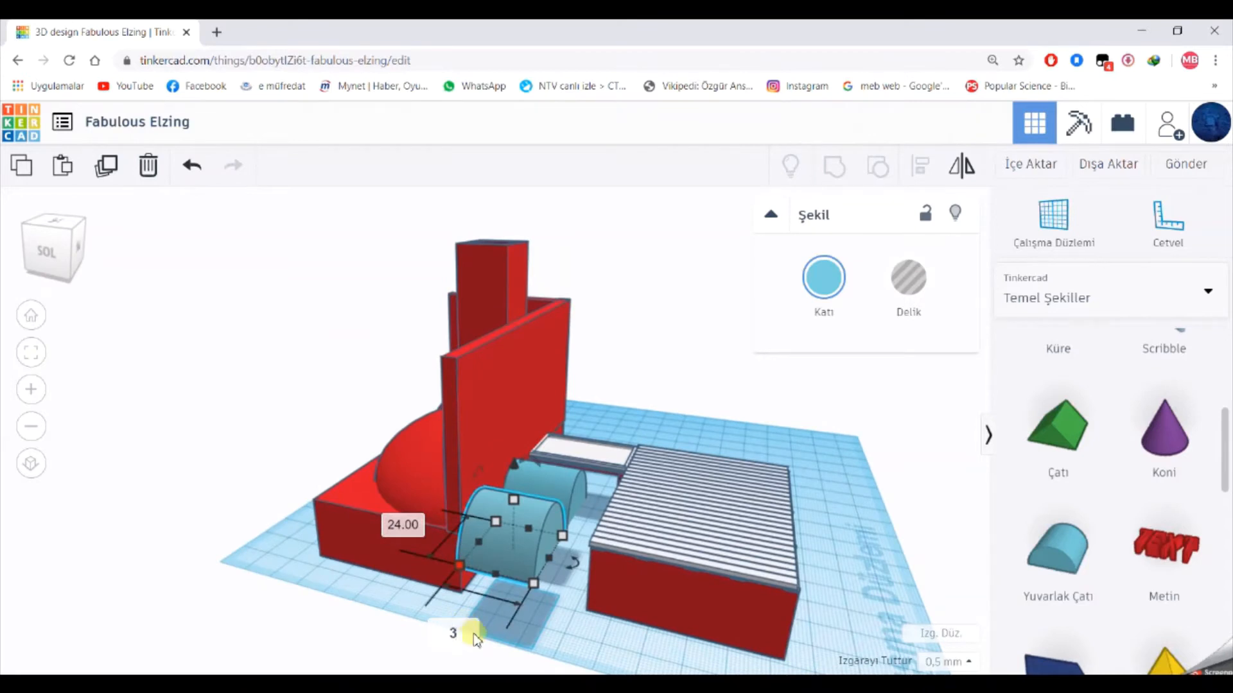
{"action": "left_click", "coordinate": [474, 638]}
{"action": "type", "text": "3"}
{"action": "key", "text": "Return"}
{"action": "left_click", "coordinate": [570, 641]}
{"action": "right_click_drag", "start_coordinate": [570, 641], "coordinate": [436, 633]}
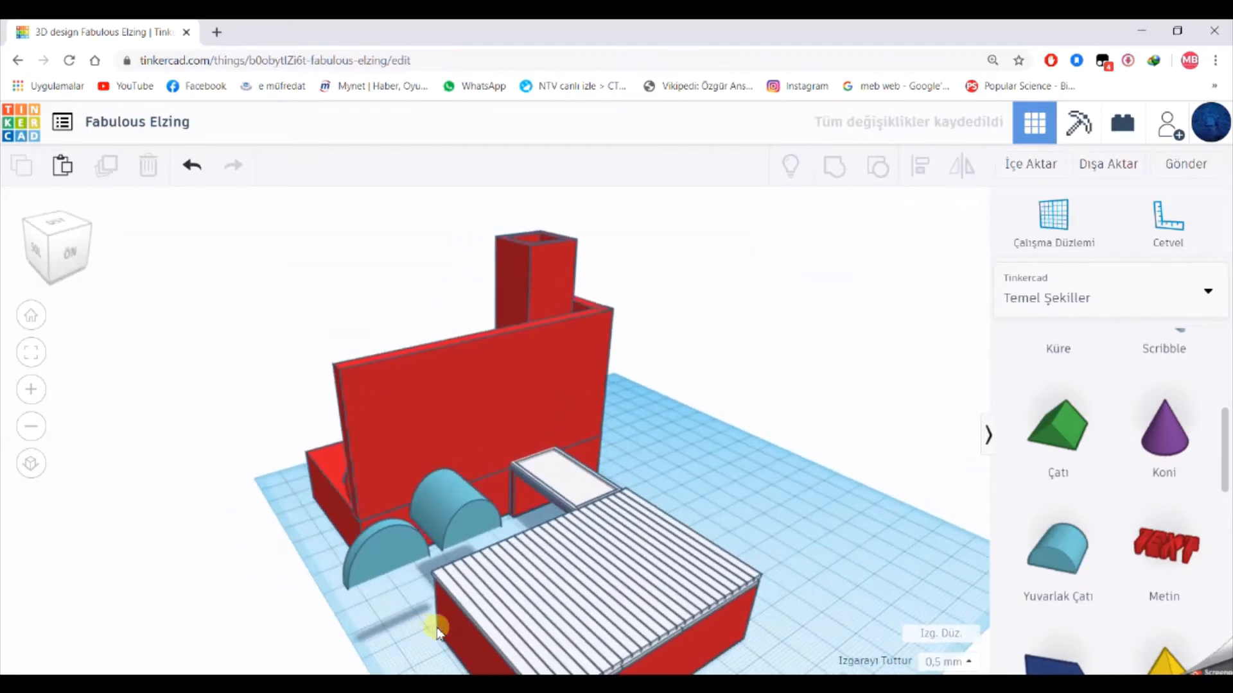
Undo the freehand resize of the smaller round roof and set its depth to 6 mm.
{"action": "left_click", "coordinate": [378, 566]}
{"action": "right_click_drag", "start_coordinate": [464, 532], "coordinate": [514, 638]}
{"action": "left_click", "coordinate": [553, 530]}
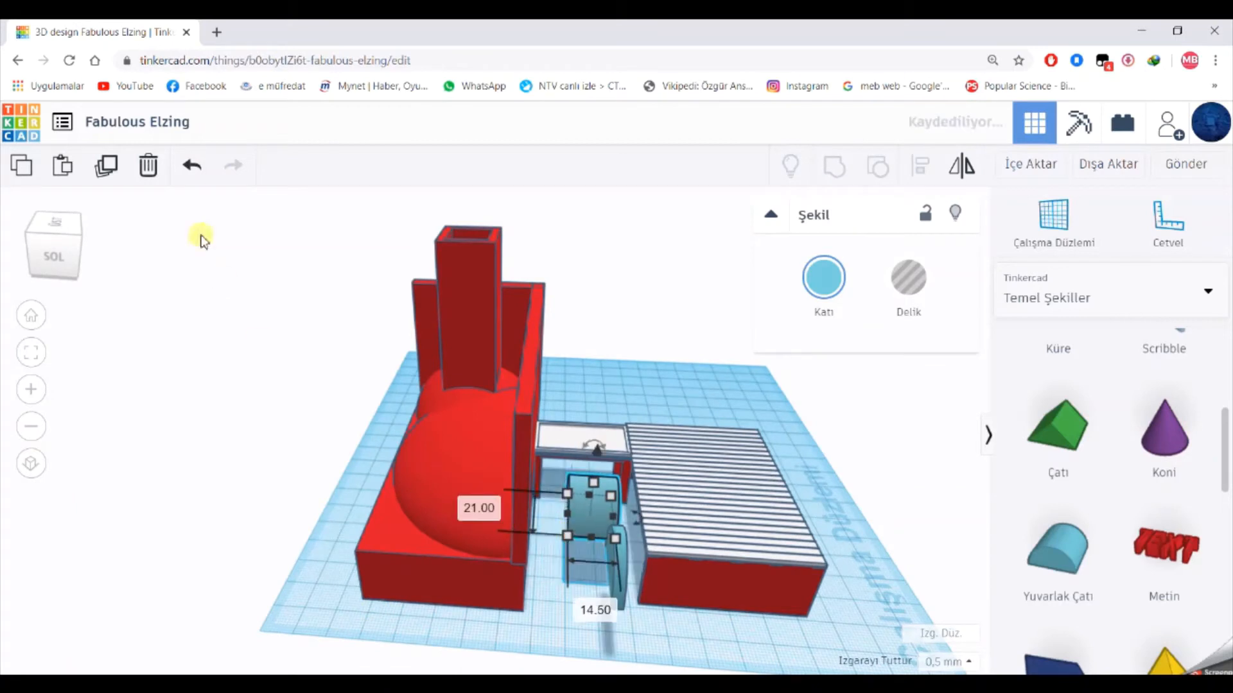
{"action": "left_click", "coordinate": [191, 165]}
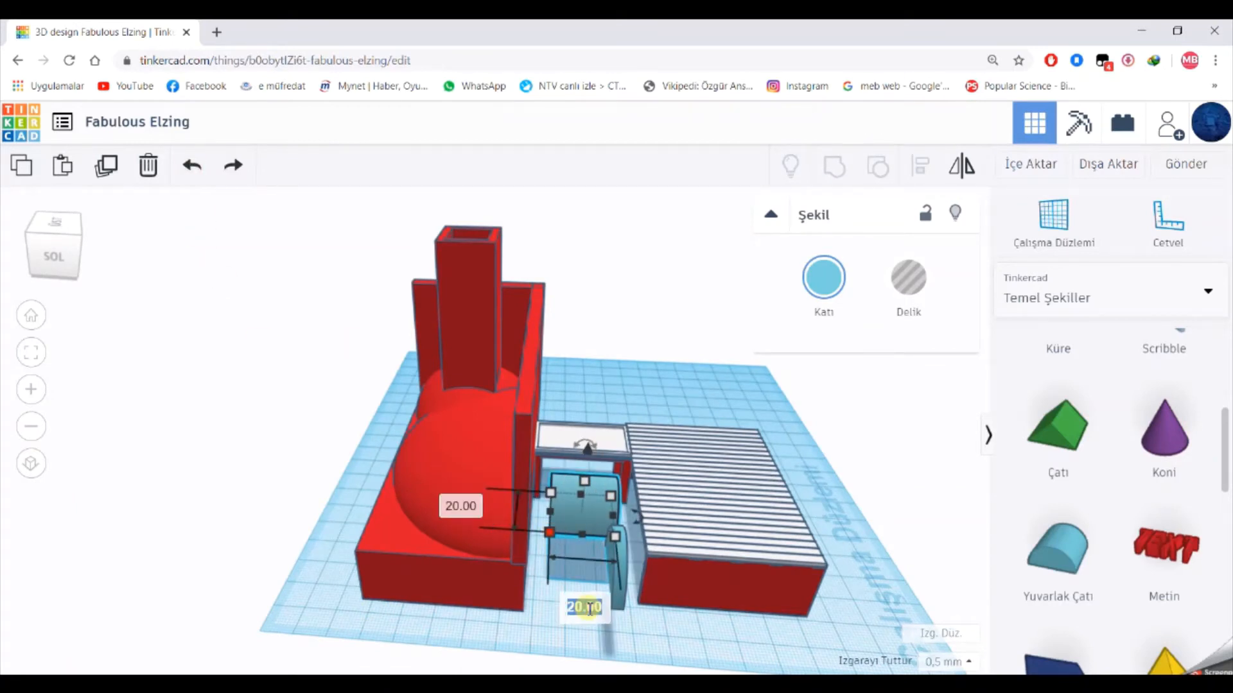
{"action": "type", "text": "6"}
{"action": "key", "text": "Return"}
Turn both arch shapes into holes and align them centred on each other.
{"action": "left_click", "coordinate": [624, 639]}
{"action": "right_click_drag", "start_coordinate": [623, 639], "coordinate": [497, 626]}
{"action": "left_click", "coordinate": [472, 578]}
{"action": "left_click", "coordinate": [525, 536], "text": "shift"}
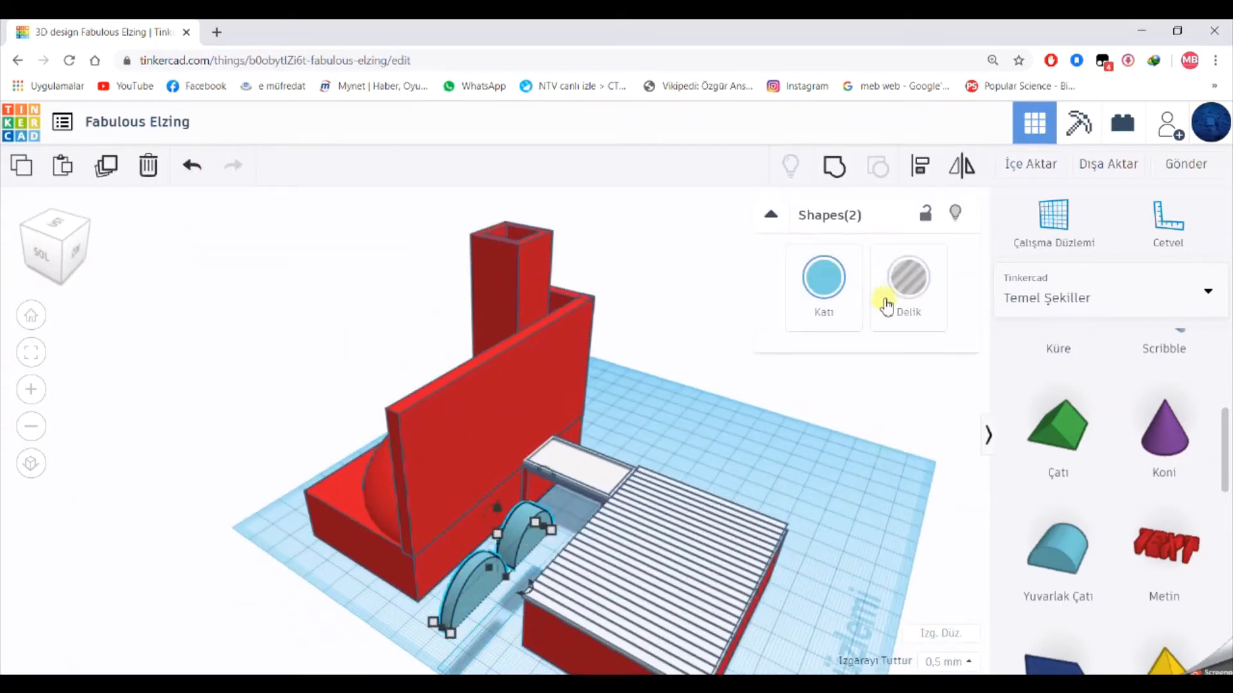
{"action": "left_click", "coordinate": [885, 306]}
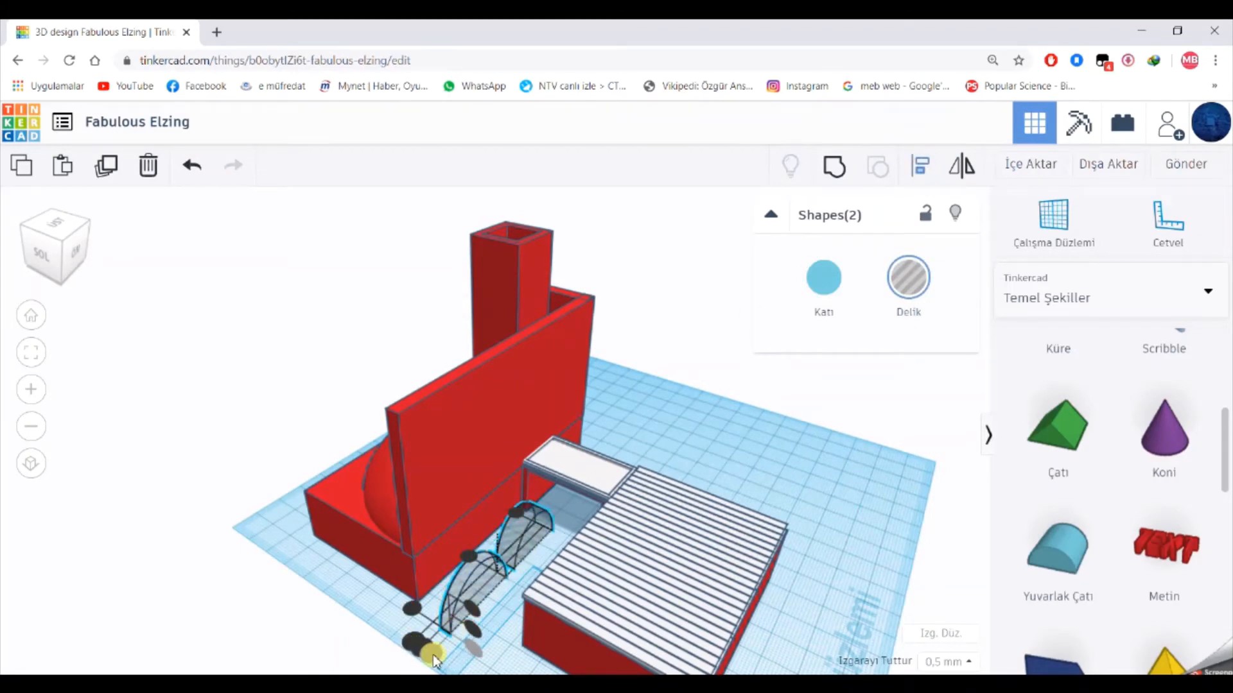
{"action": "left_click_drag", "start_coordinate": [433, 653], "coordinate": [393, 606]}
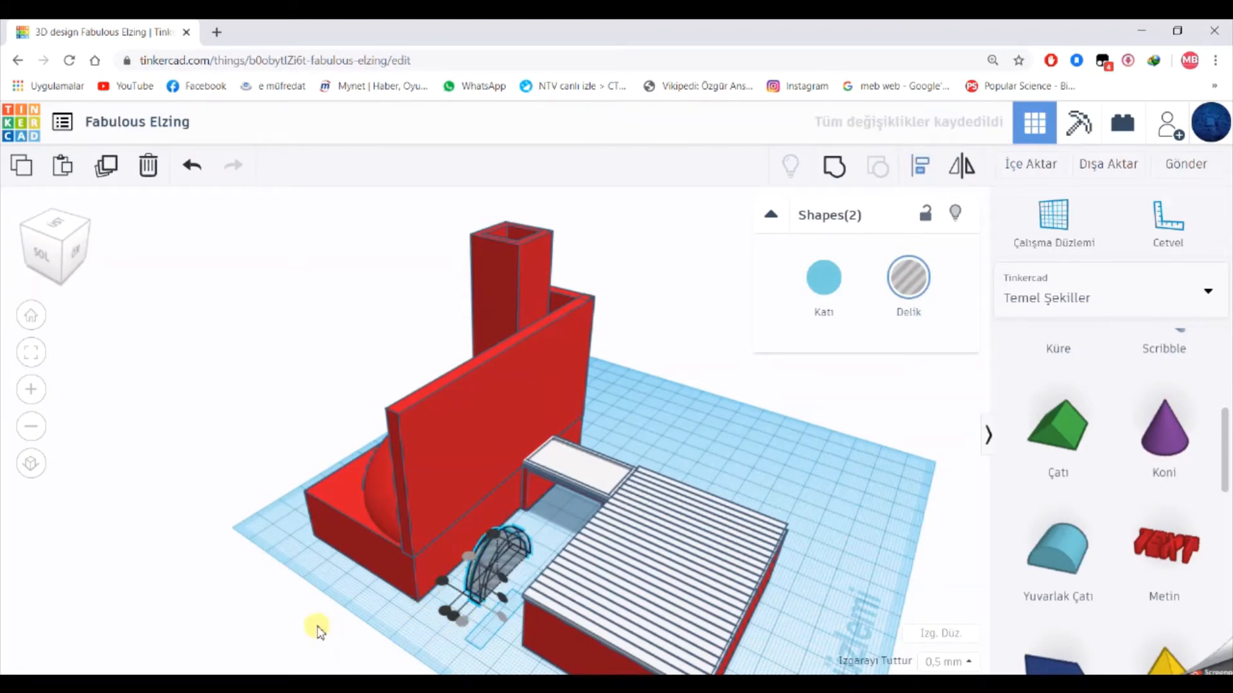
Move the pair of arch holes along the side panel and into its face, just above the long building's base.
{"action": "right_click_drag", "start_coordinate": [379, 641], "coordinate": [277, 611]}
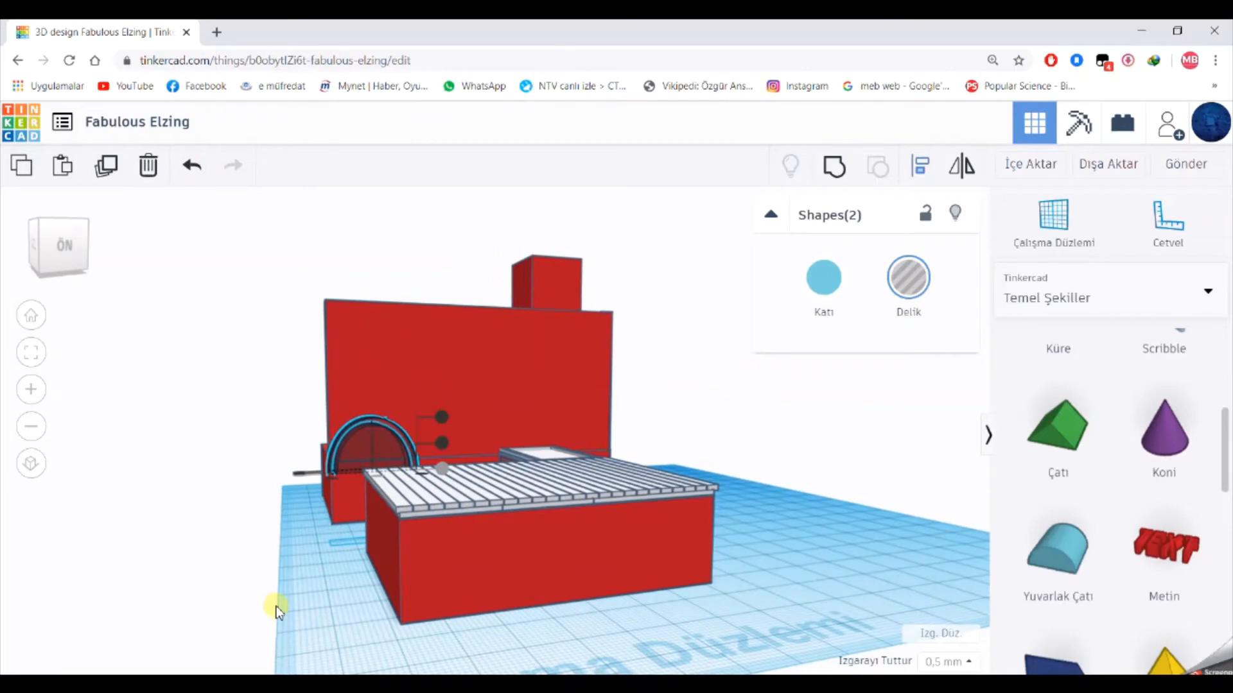
{"action": "left_click", "coordinate": [410, 603]}
{"action": "key", "text": "shift+Right"}
{"action": "key", "text": "shift+Right"}
{"action": "key", "text": "shift+Right"}
{"action": "key", "text": "shift+Right"}
{"action": "key", "text": "shift+Right"}
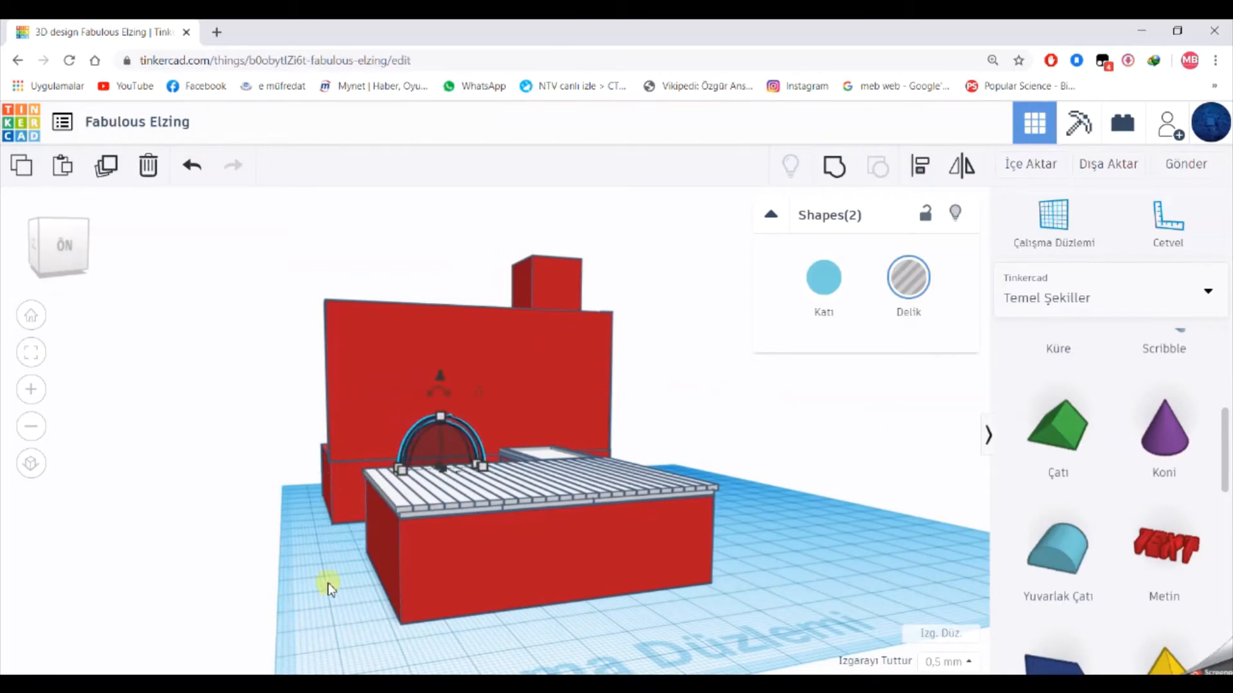
{"action": "right_click_drag", "start_coordinate": [327, 583], "coordinate": [371, 567]}
{"action": "key", "text": "shift+Right"}
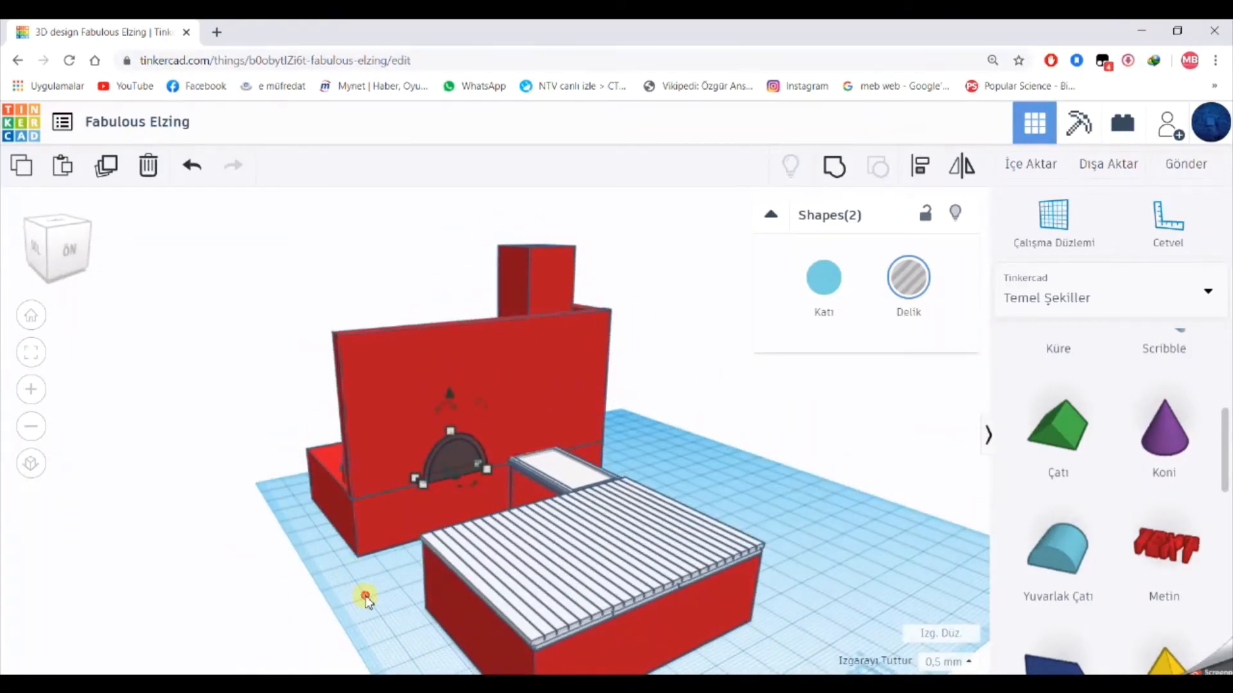
{"action": "left_click", "coordinate": [366, 597]}
Try grouping the arch holes with the wall structure to cut the arched opening, and undo the grouping.
{"action": "right_click_drag", "start_coordinate": [270, 463], "coordinate": [232, 403]}
{"action": "left_click_drag", "start_coordinate": [440, 436], "coordinate": [448, 439]}
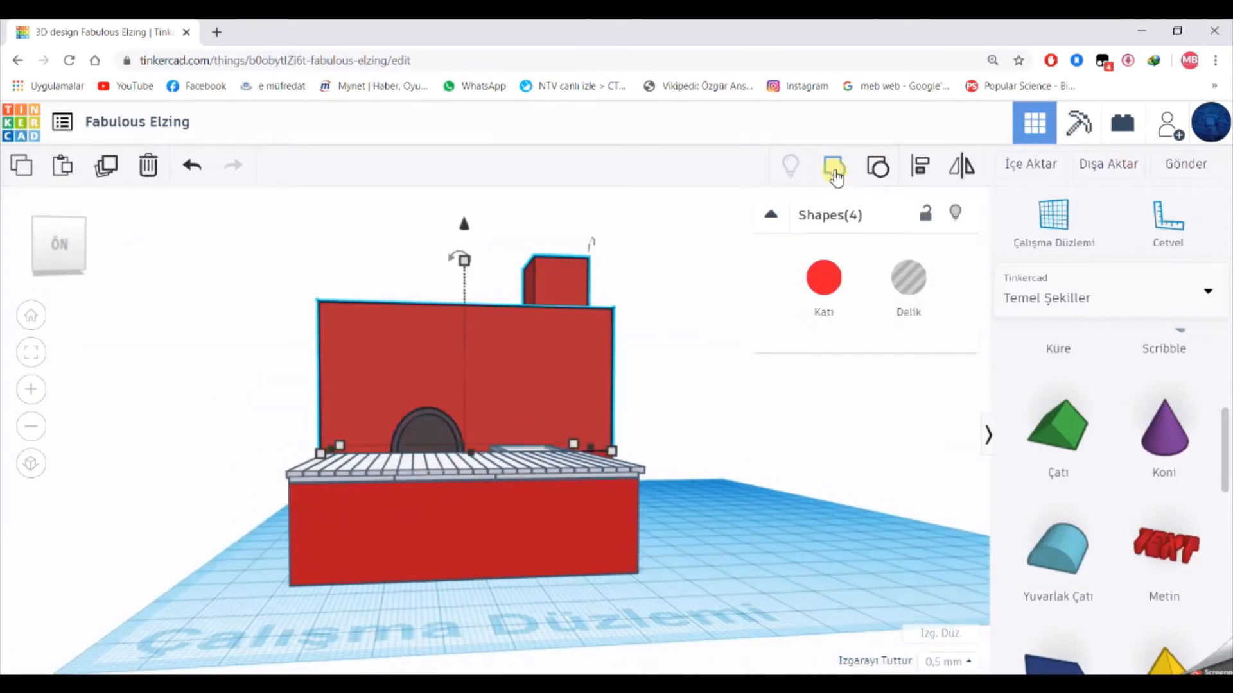
{"action": "left_click", "coordinate": [834, 173]}
{"action": "left_click", "coordinate": [714, 468]}
{"action": "right_click_drag", "start_coordinate": [705, 444], "coordinate": [690, 510]}
{"action": "scroll", "coordinate": [386, 468], "scroll_direction": "up", "scroll_amount": 8}
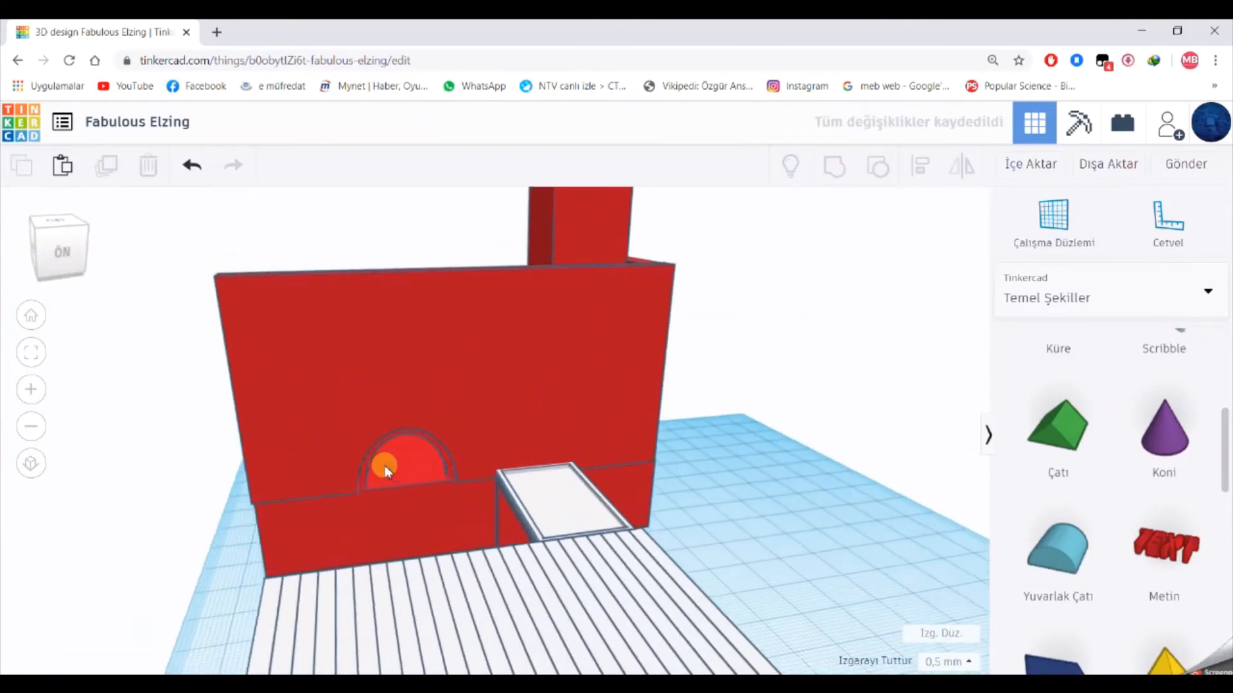
{"action": "right_click_drag", "start_coordinate": [267, 520], "coordinate": [217, 610]}
{"action": "left_click", "coordinate": [192, 165]}
Adjust how deep the arch holes sit within the thickness of the side panel.
{"action": "right_click_drag", "start_coordinate": [219, 520], "coordinate": [483, 541]}
{"action": "right_click_drag", "start_coordinate": [650, 631], "coordinate": [670, 611]}
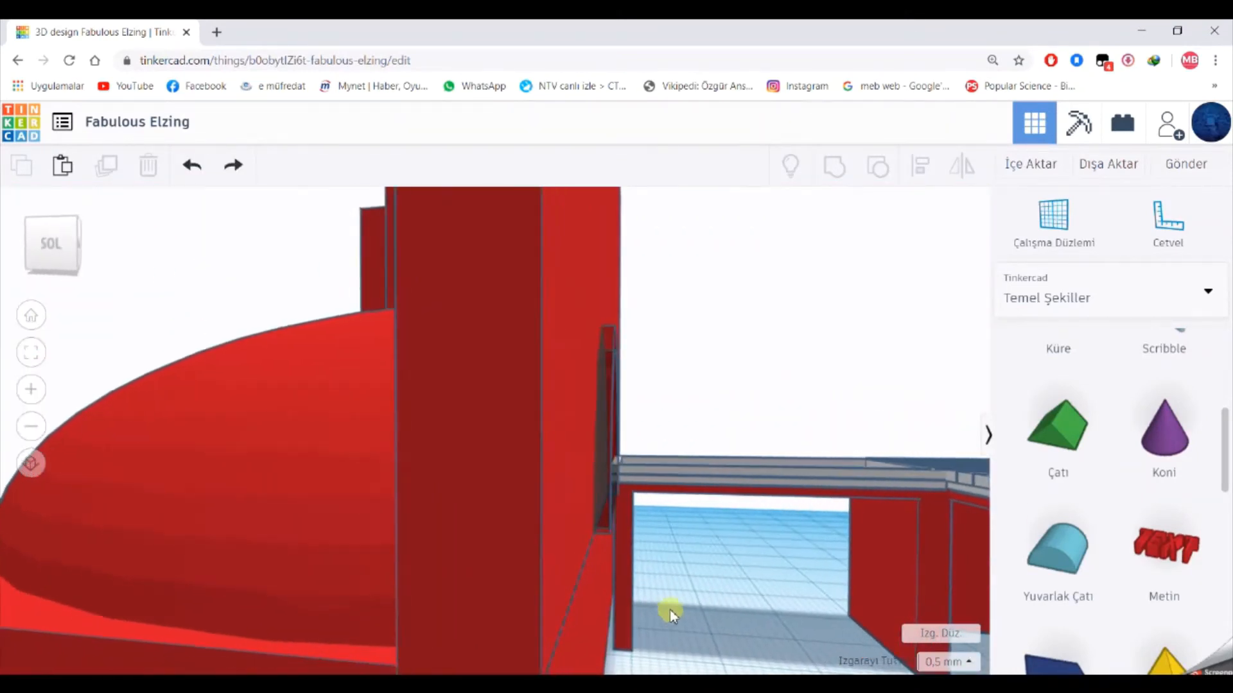
{"action": "left_click", "coordinate": [595, 472]}
{"action": "right_click_drag", "start_coordinate": [595, 472], "coordinate": [391, 633]}
{"action": "left_click", "coordinate": [560, 465]}
{"action": "left_click", "coordinate": [538, 523]}
{"action": "left_click", "coordinate": [391, 633]}
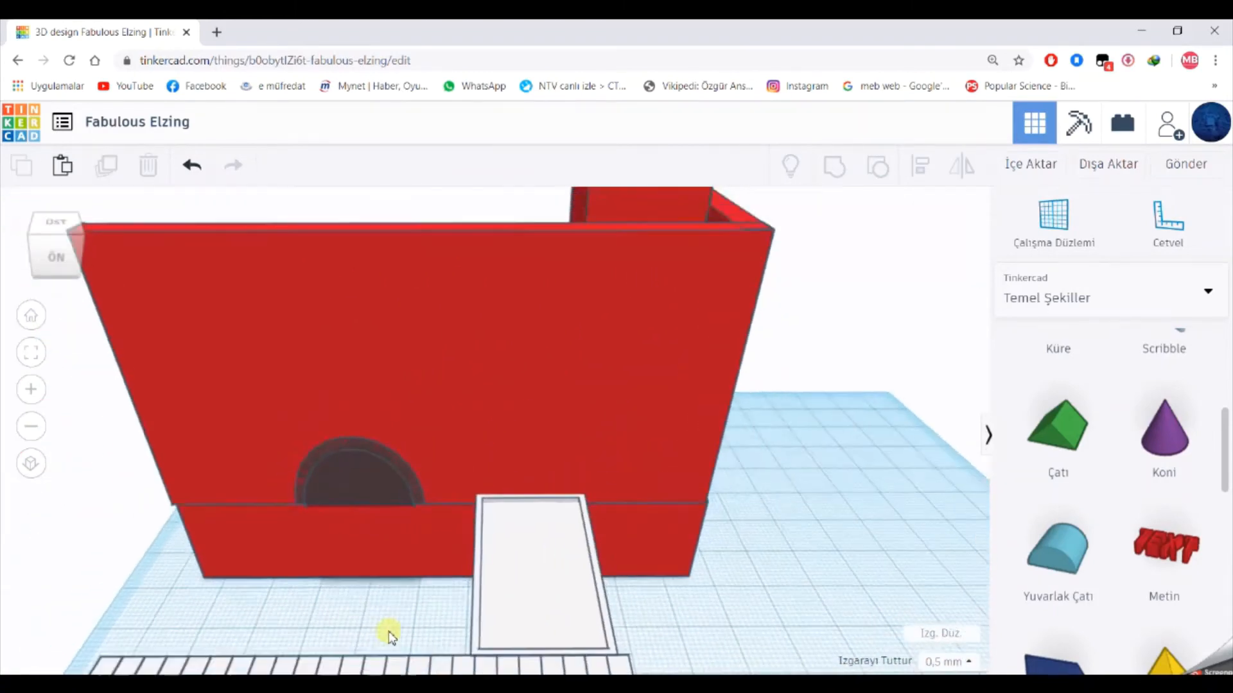
Group the arch holes with the wall structure to cut a stepped arched opening into the side panel.
{"action": "scroll", "coordinate": [385, 629], "scroll_direction": "down", "scroll_amount": 2}
{"action": "left_click_drag", "start_coordinate": [152, 427], "coordinate": [390, 472]}
{"action": "left_click", "coordinate": [835, 170]}
{"action": "left_click", "coordinate": [779, 474]}
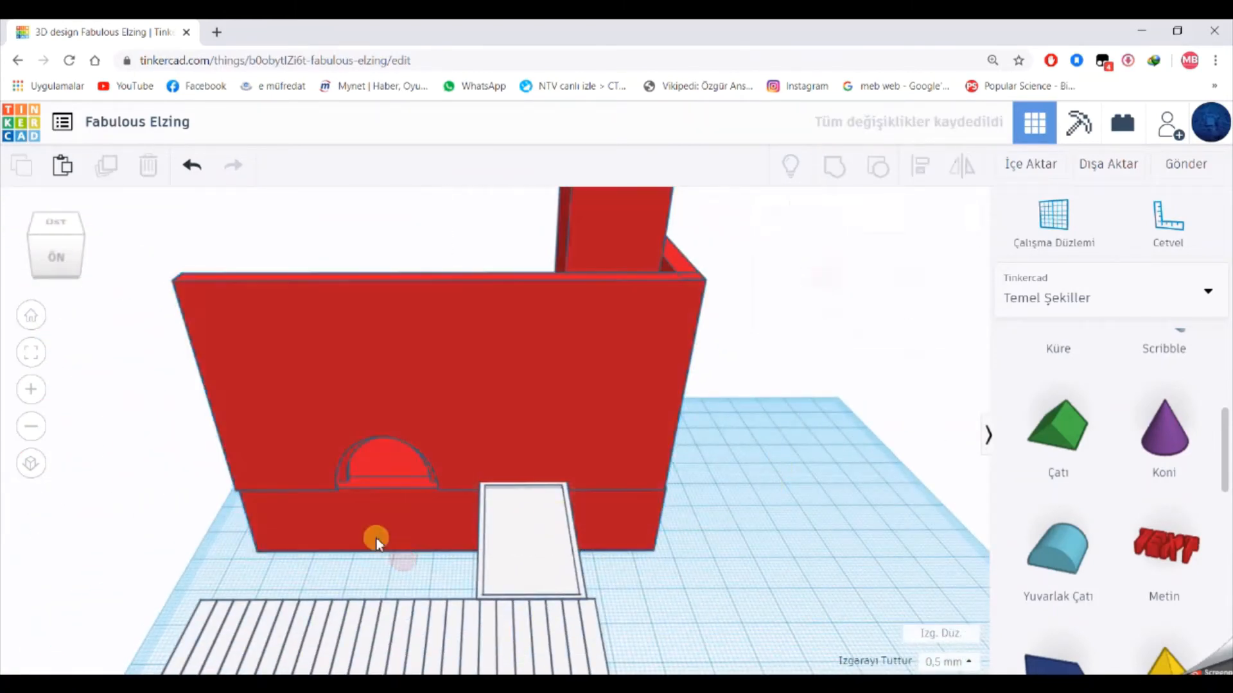
Add a red box against the long building's inner side near its outer end, about 22.5 mm long and 4.5 mm thick.
{"action": "scroll", "coordinate": [334, 545], "scroll_direction": "up", "scroll_amount": 4}
{"action": "right_click_drag", "start_coordinate": [303, 549], "coordinate": [488, 524]}
{"action": "scroll", "coordinate": [380, 514], "scroll_direction": "down", "scroll_amount": 2}
{"action": "scroll", "coordinate": [1111, 533], "scroll_direction": "down", "scroll_amount": 8}
{"action": "scroll", "coordinate": [1110, 533], "scroll_direction": "up", "scroll_amount": 12}
{"action": "scroll", "coordinate": [914, 523], "scroll_direction": "down", "scroll_amount": 3}
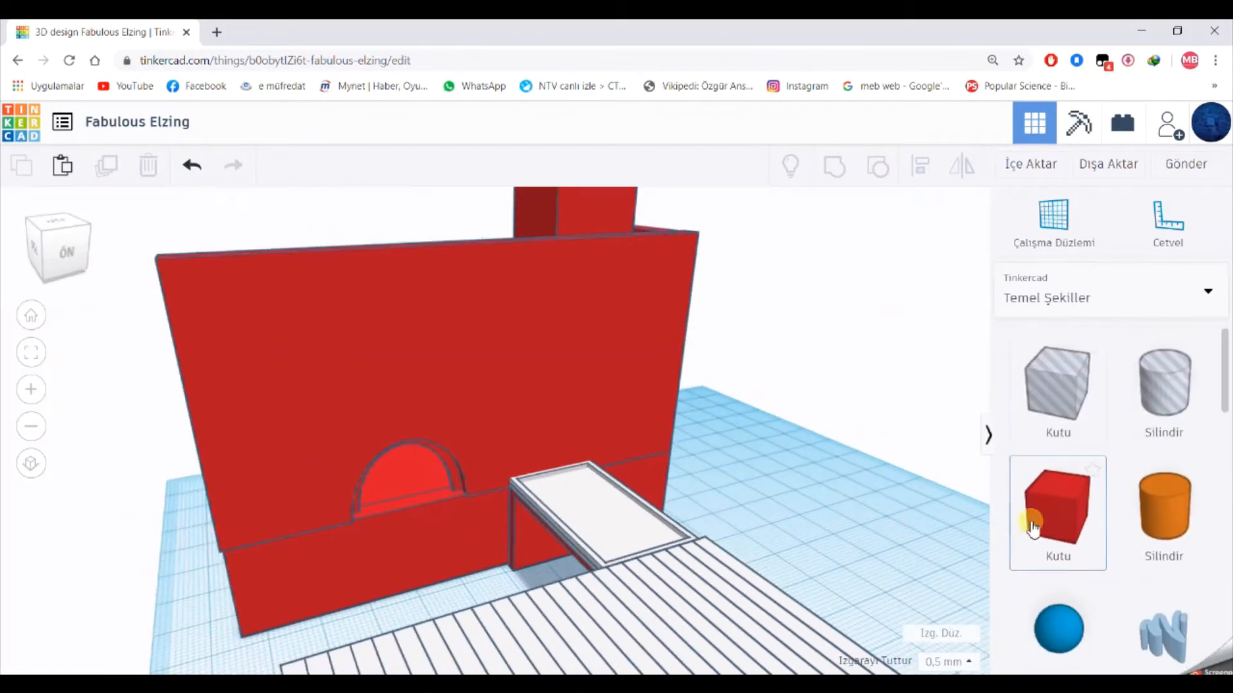
{"action": "left_click_drag", "start_coordinate": [1032, 523], "coordinate": [297, 656]}
{"action": "right_click_drag", "start_coordinate": [297, 655], "coordinate": [674, 662]}
{"action": "scroll", "coordinate": [642, 648], "scroll_direction": "down", "scroll_amount": 3}
{"action": "left_click_drag", "start_coordinate": [544, 634], "coordinate": [485, 629]}
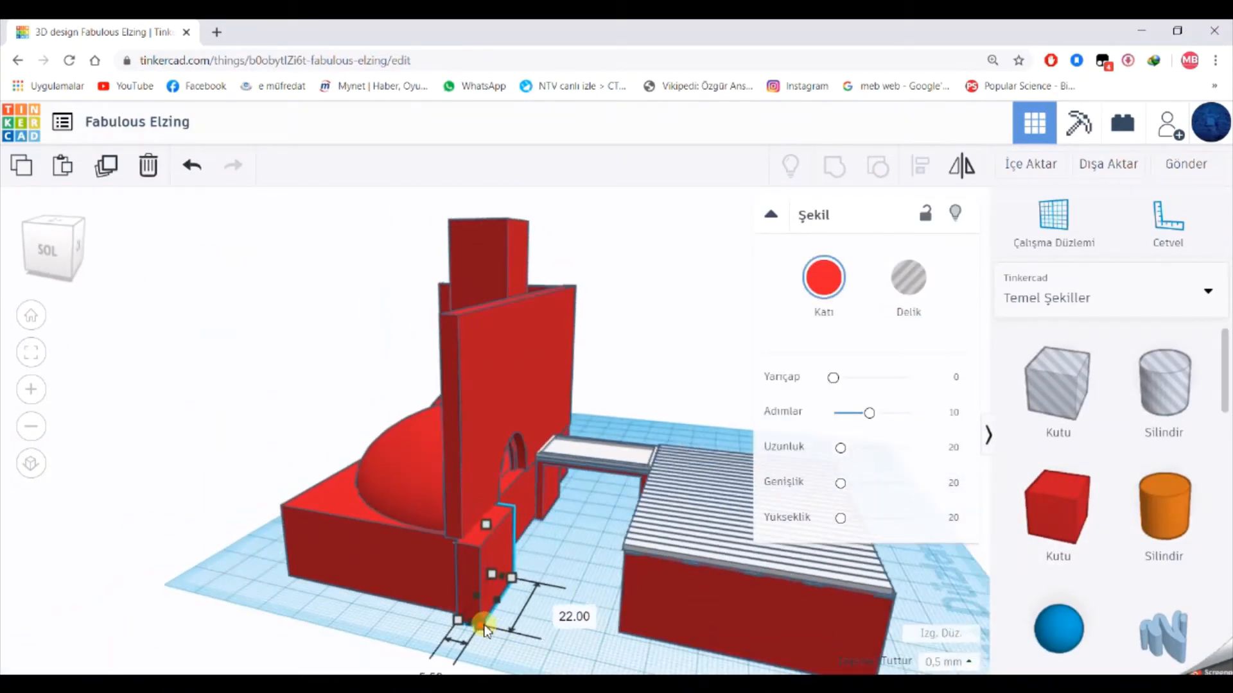
Set the box's length to 50 mm so that it runs below the arch toward the connecting passage.
{"action": "right_click_drag", "start_coordinate": [386, 642], "coordinate": [218, 671]}
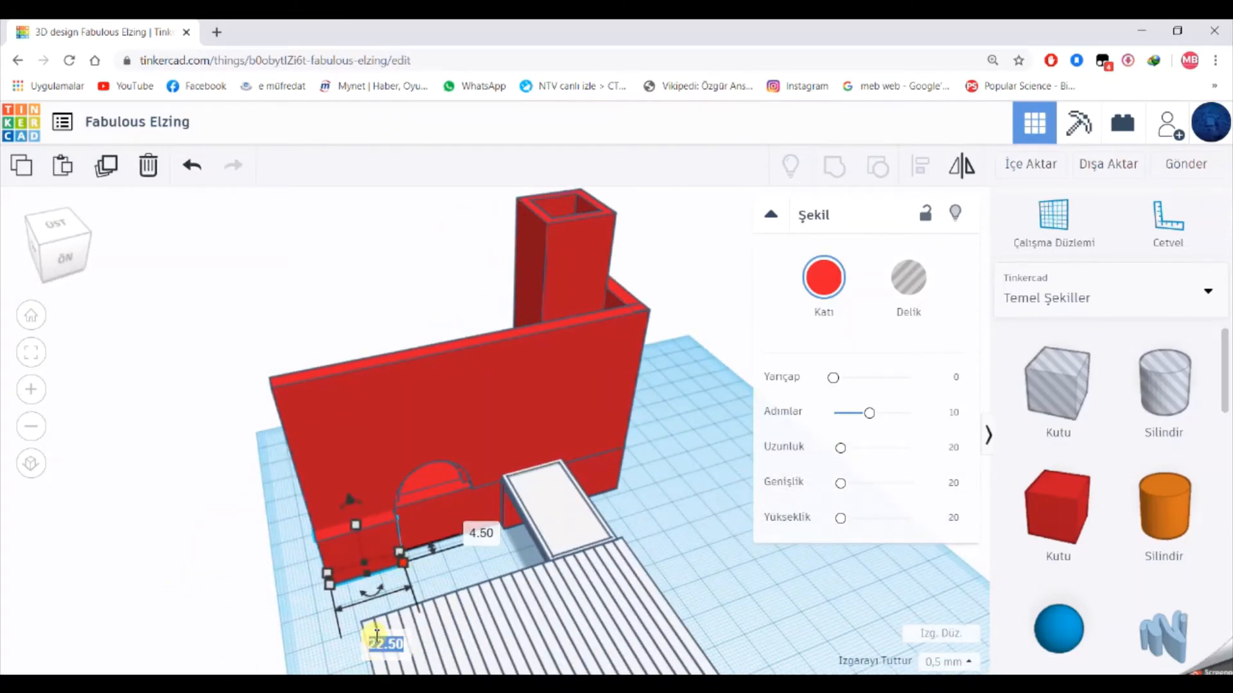
{"action": "type", "text": "0"}
{"action": "key", "text": "Return"}
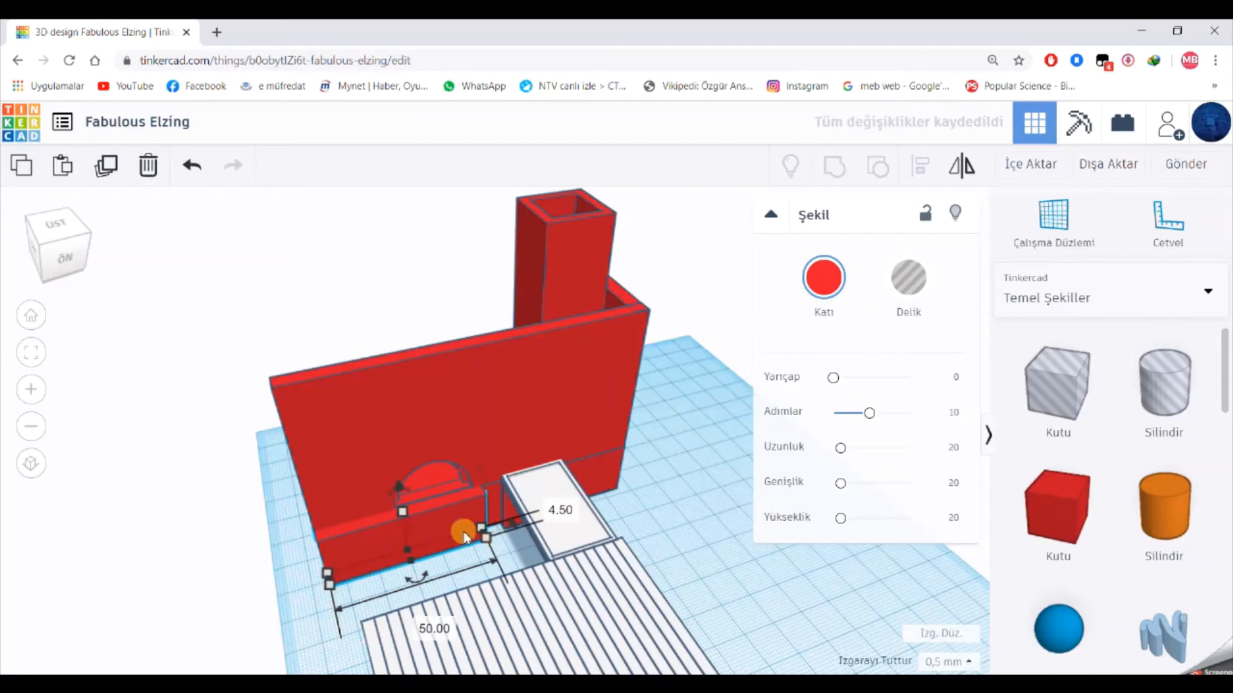
{"action": "scroll", "coordinate": [513, 524], "scroll_direction": "up", "scroll_amount": 4}
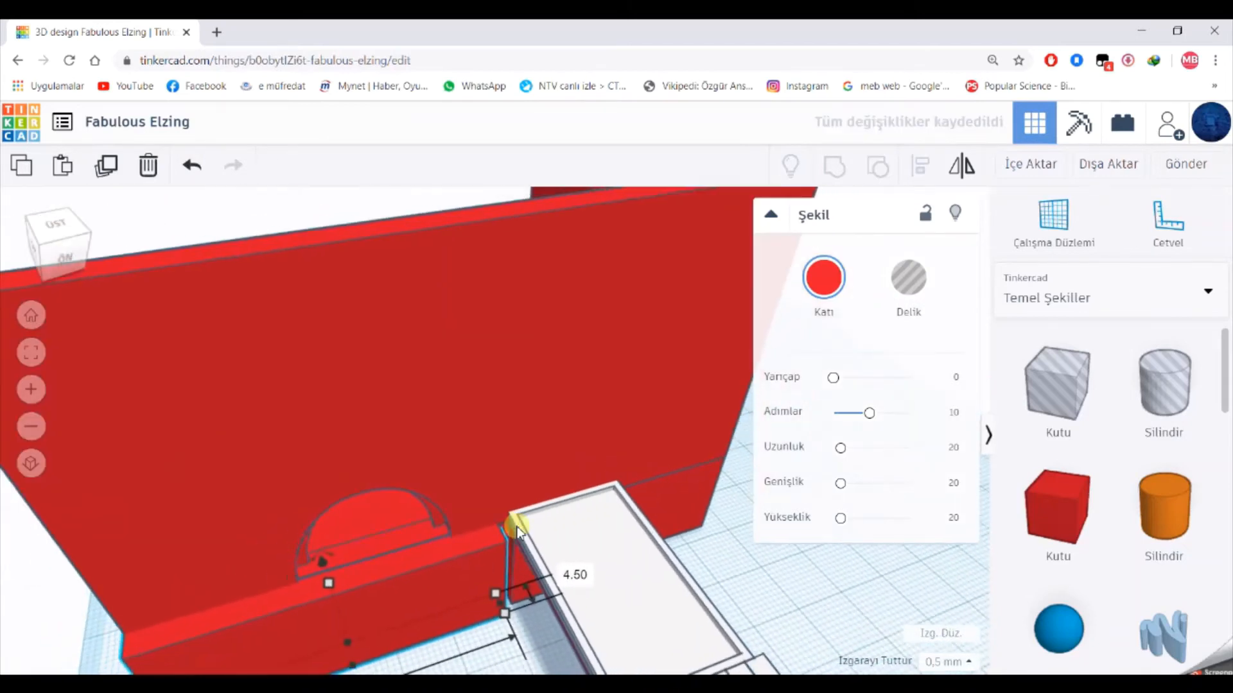
{"action": "scroll", "coordinate": [512, 524], "scroll_direction": "down", "scroll_amount": 3}
{"action": "left_click", "coordinate": [248, 619]}
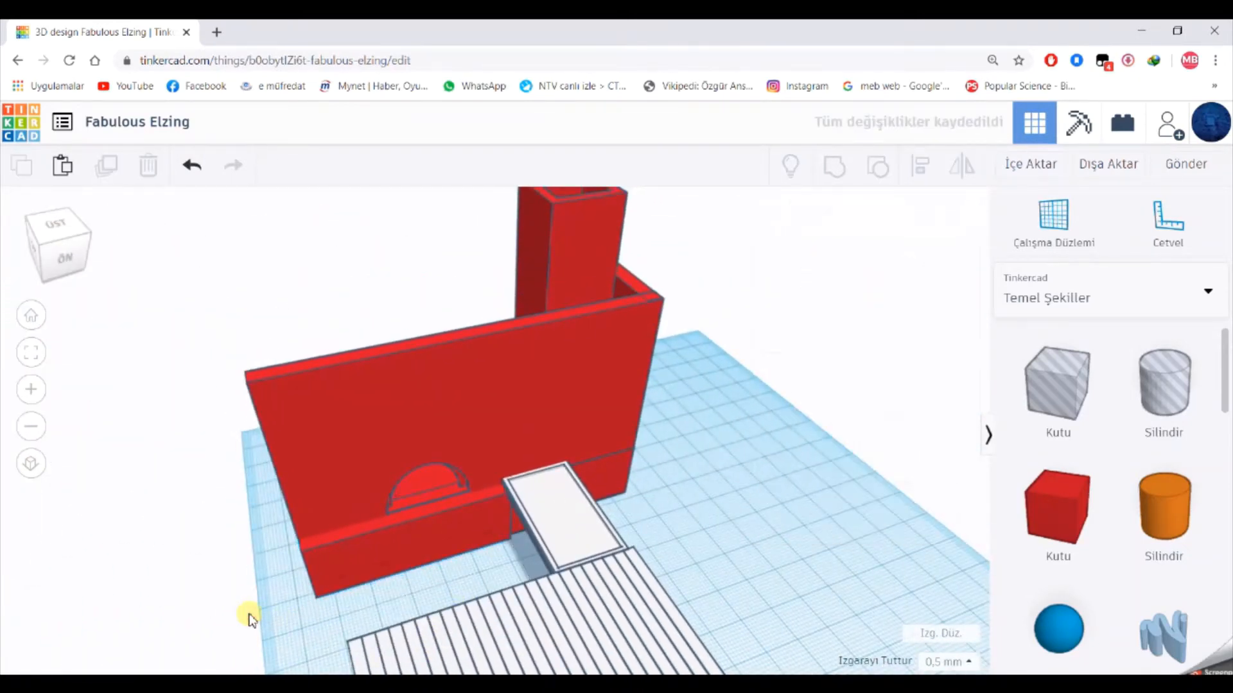
Add a cylinder lying on the free area of the workplane and make it a rod 1 mm thick and 50 mm long.
{"action": "right_click_drag", "start_coordinate": [248, 619], "coordinate": [443, 642]}
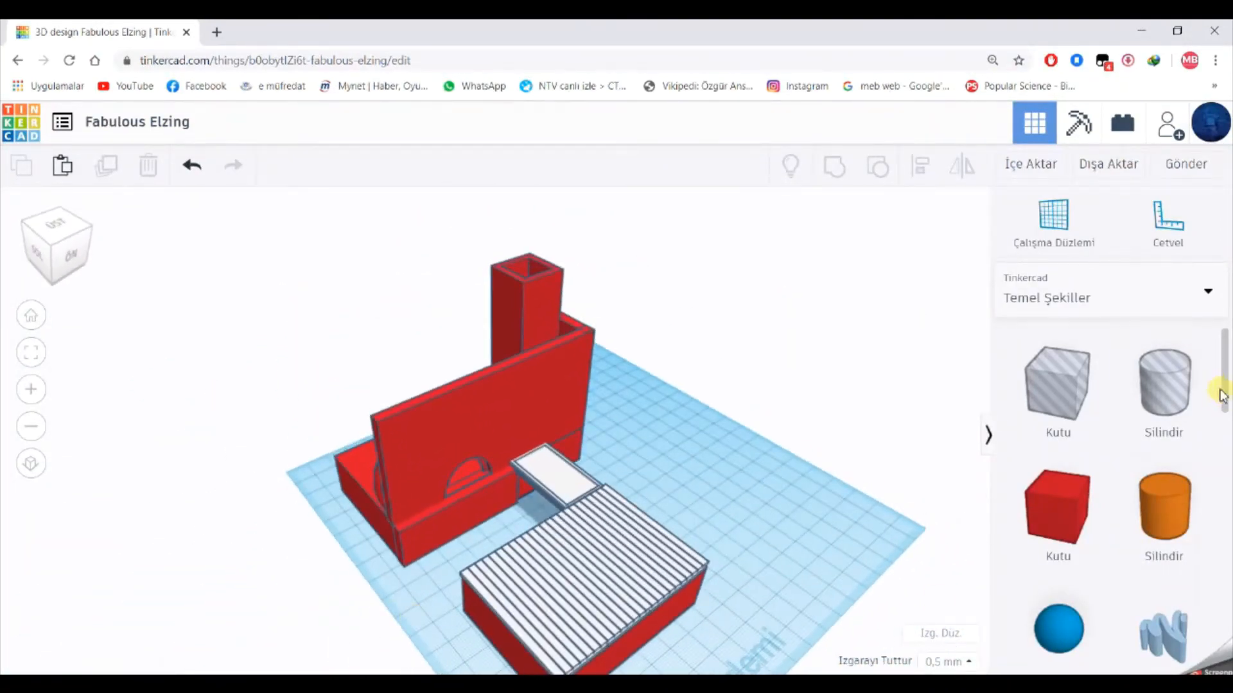
{"action": "left_click_drag", "start_coordinate": [1172, 520], "coordinate": [758, 511]}
{"action": "middle_click_drag", "start_coordinate": [757, 510], "coordinate": [723, 638]}
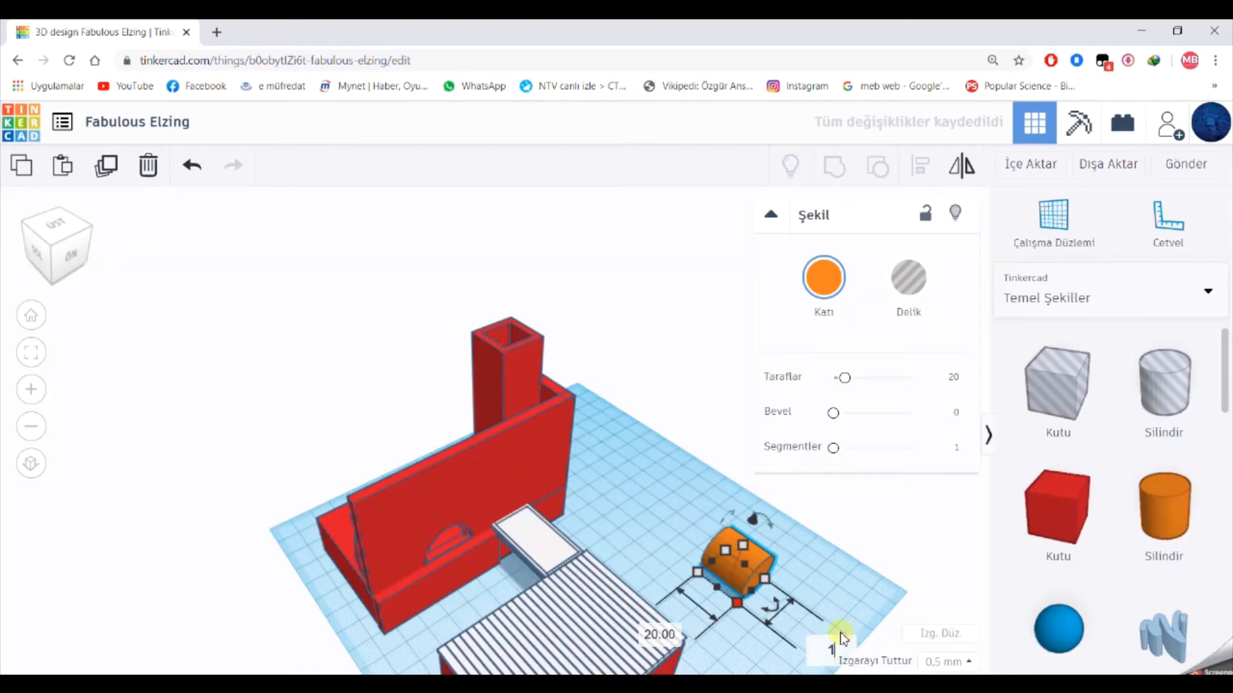
{"action": "key", "text": "Return"}
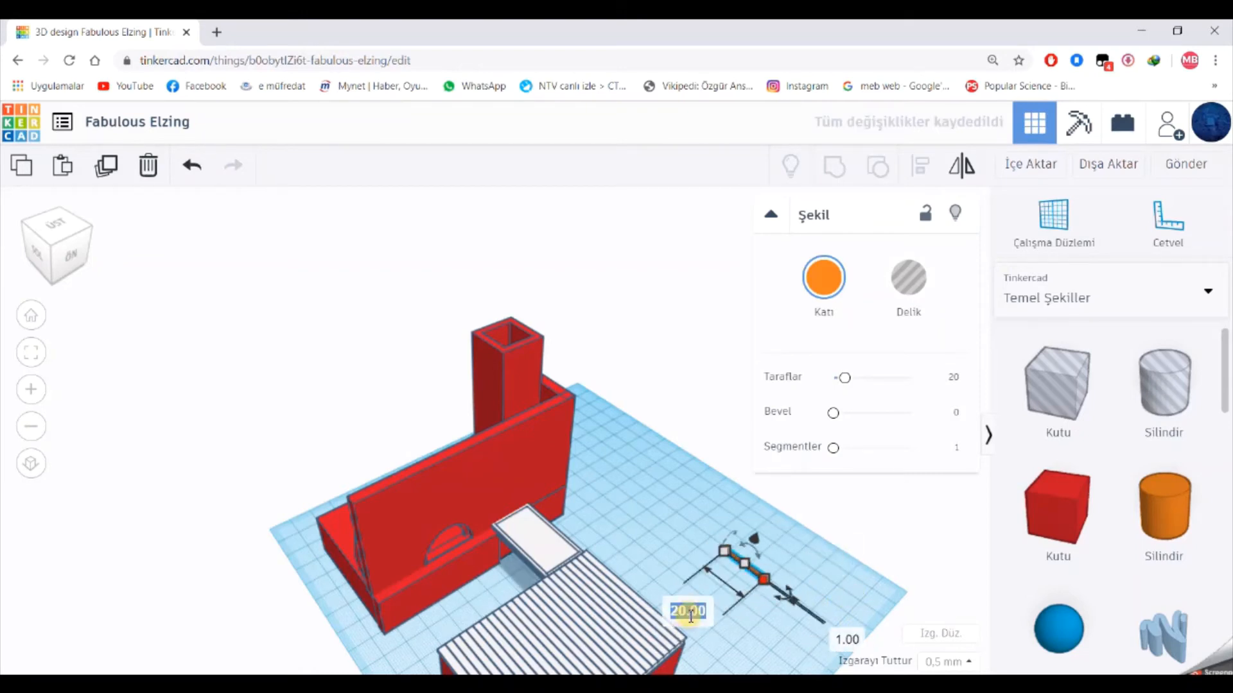
{"action": "type", "text": "50"}
{"action": "key", "text": "Return"}
{"action": "left_click", "coordinate": [697, 558]}
{"action": "scroll", "coordinate": [696, 556], "scroll_direction": "down", "scroll_amount": 2}
{"action": "scroll", "coordinate": [695, 556], "scroll_direction": "up", "scroll_amount": 2}
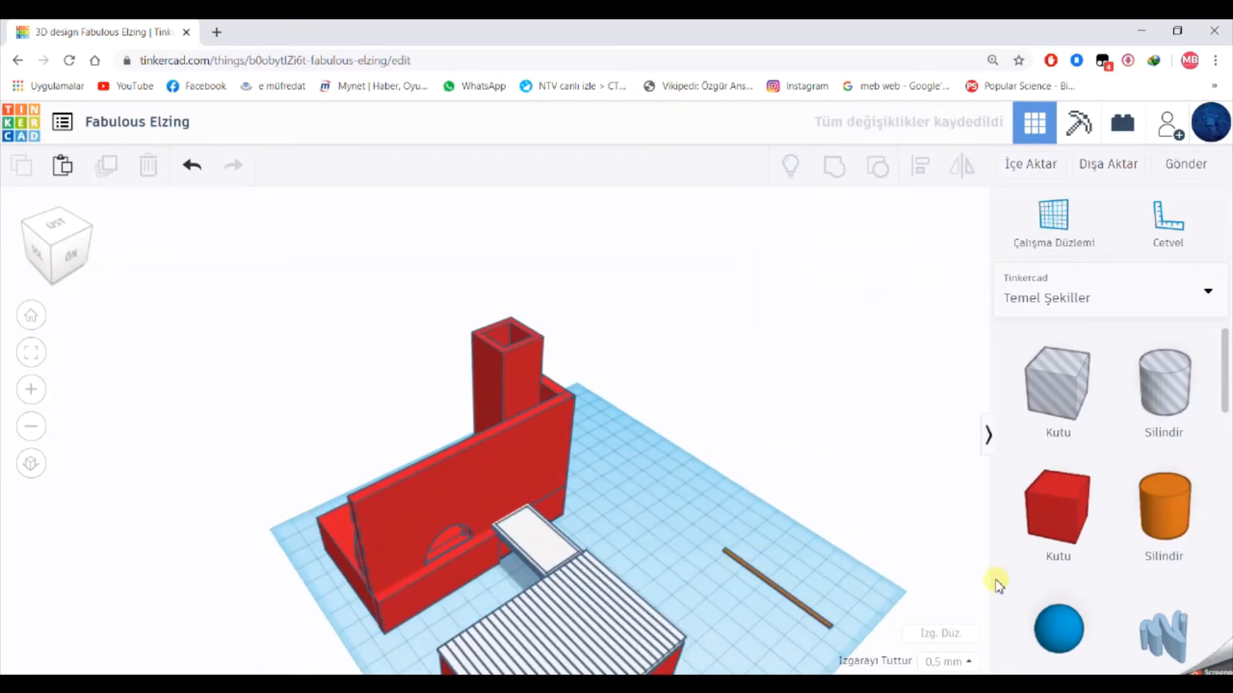
Switch the shape library to all shape generators and place a MetaCapsule from page 7 at the rod's end.
{"action": "scroll", "coordinate": [1085, 462], "scroll_direction": "down", "scroll_amount": 2}
{"action": "left_click", "coordinate": [1111, 295]}
{"action": "left_click", "coordinate": [1116, 541]}
{"action": "scroll", "coordinate": [1161, 523], "scroll_direction": "down", "scroll_amount": 15}
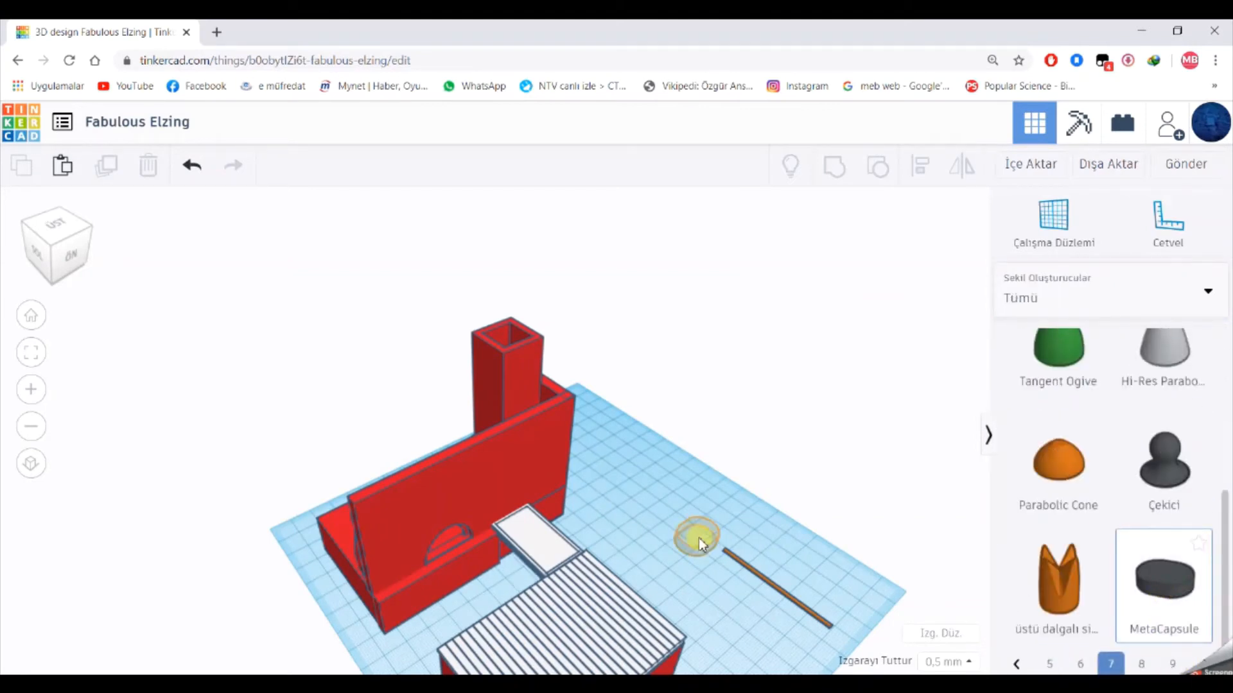
{"action": "left_click", "coordinate": [699, 538]}
{"action": "right_click_drag", "start_coordinate": [721, 571], "coordinate": [678, 583]}
Rotate the MetaCapsule so that its long axis follows the direction of the rod.
{"action": "left_click", "coordinate": [724, 622]}
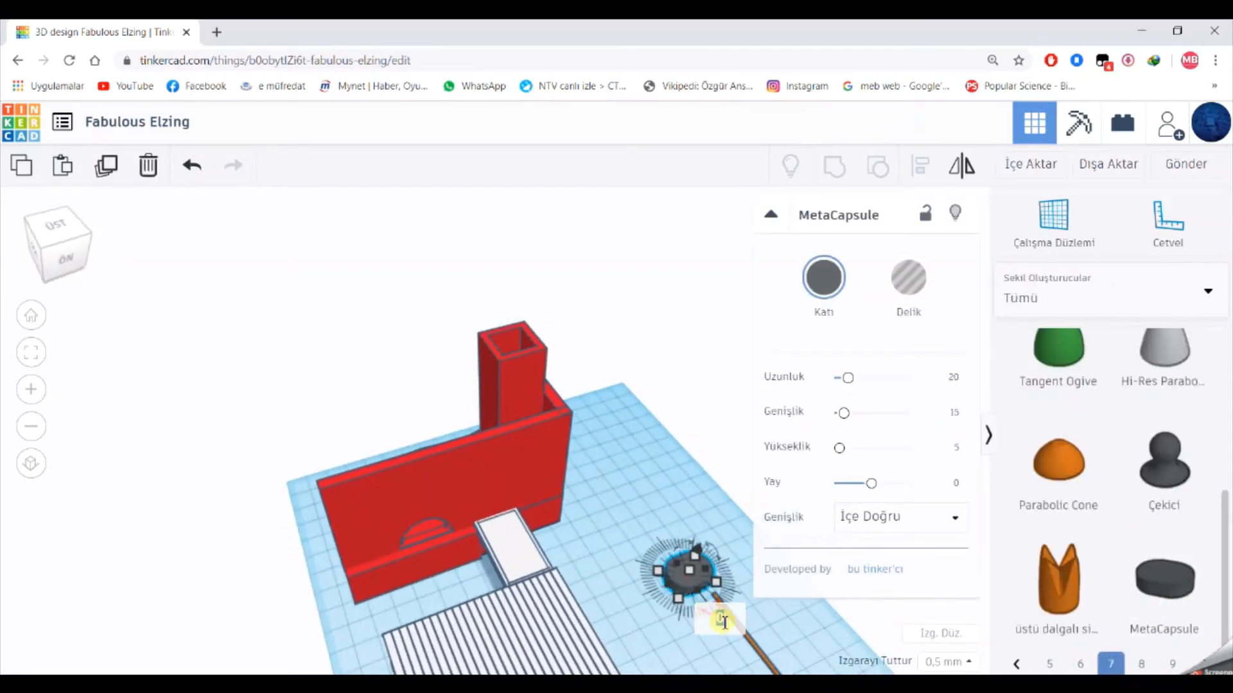
{"action": "left_click", "coordinate": [669, 626]}
{"action": "scroll", "coordinate": [673, 600], "scroll_direction": "up", "scroll_amount": 3}
{"action": "left_click", "coordinate": [775, 645]}
{"action": "scroll", "coordinate": [774, 646], "scroll_direction": "down", "scroll_amount": 2}
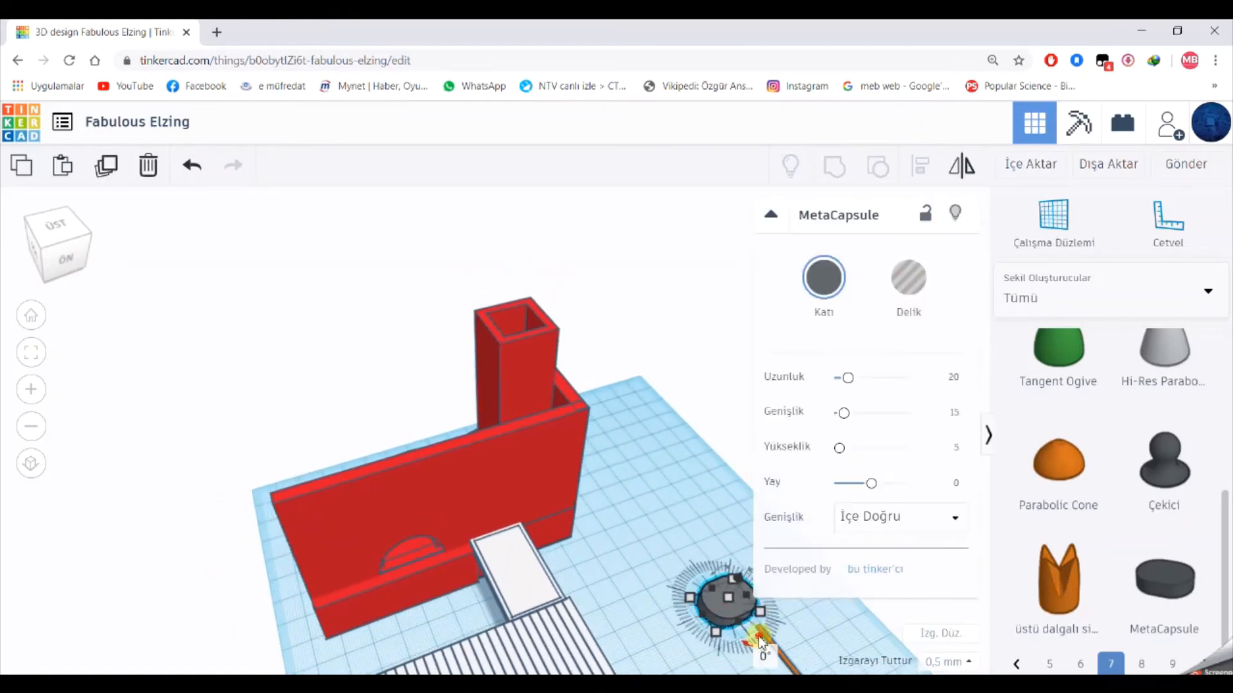
{"action": "left_click_drag", "start_coordinate": [715, 625], "coordinate": [729, 603]}
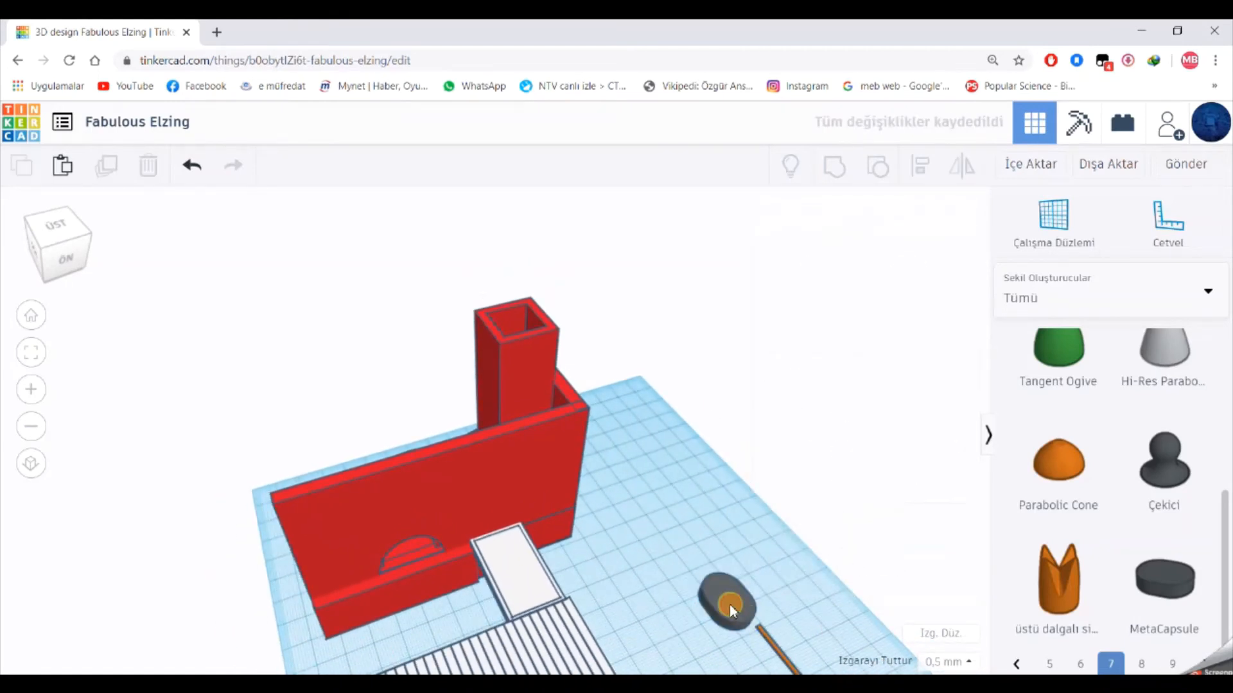
{"action": "left_click", "coordinate": [842, 641]}
Select the MetaCapsule and the rod together and align them with each other.
{"action": "right_click_drag", "start_coordinate": [710, 610], "coordinate": [692, 560]}
{"action": "scroll", "coordinate": [691, 557], "scroll_direction": "up", "scroll_amount": 2}
{"action": "left_click_drag", "start_coordinate": [746, 529], "coordinate": [784, 604]}
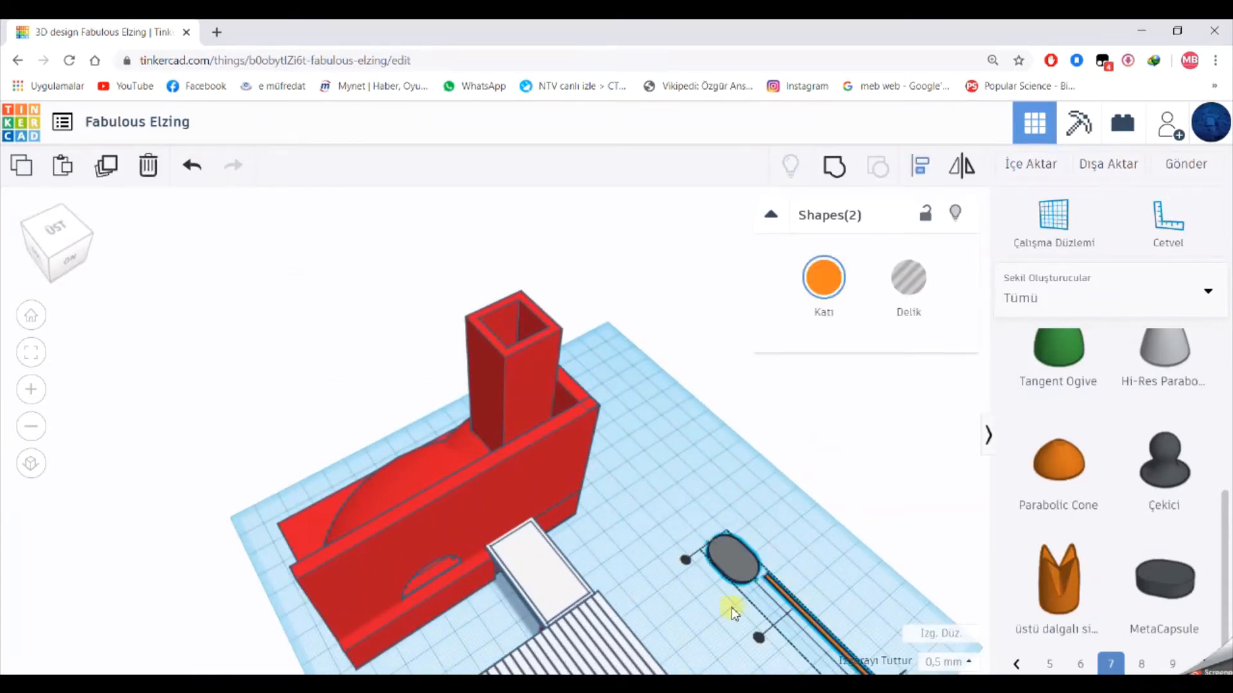
{"action": "scroll", "coordinate": [731, 607], "scroll_direction": "down", "scroll_amount": 2}
{"action": "right_click_drag", "start_coordinate": [786, 647], "coordinate": [530, 495]}
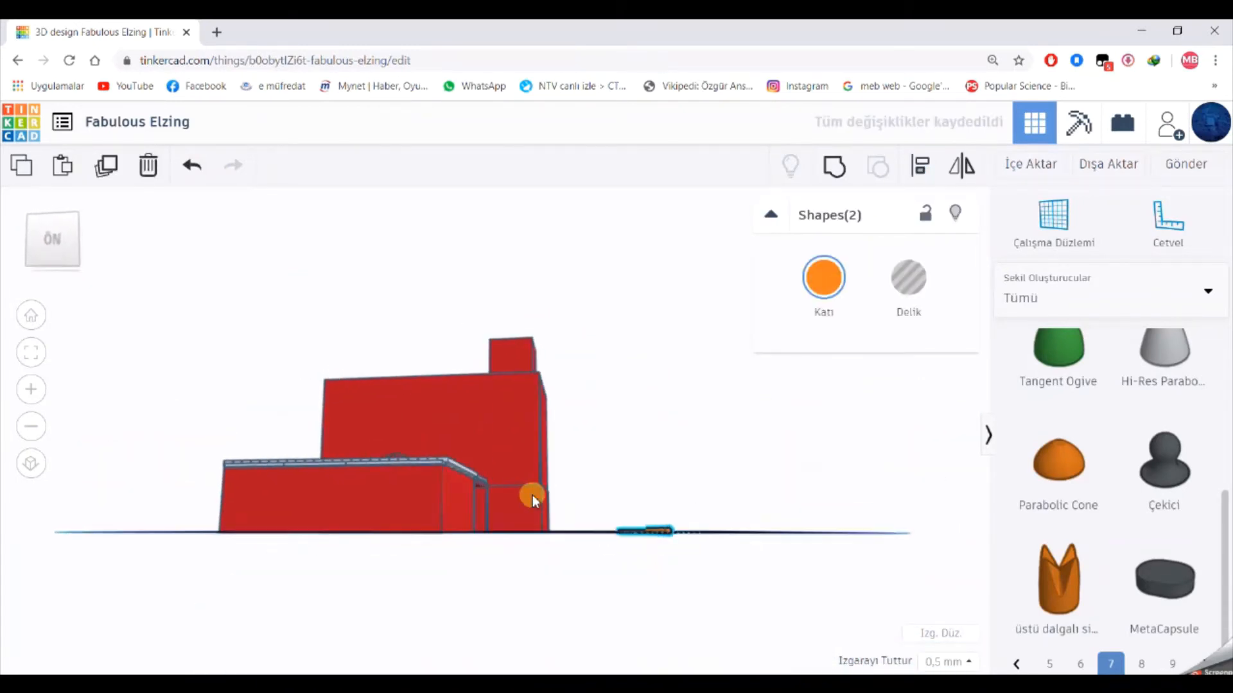
{"action": "scroll", "coordinate": [759, 559], "scroll_direction": "up", "scroll_amount": 2}
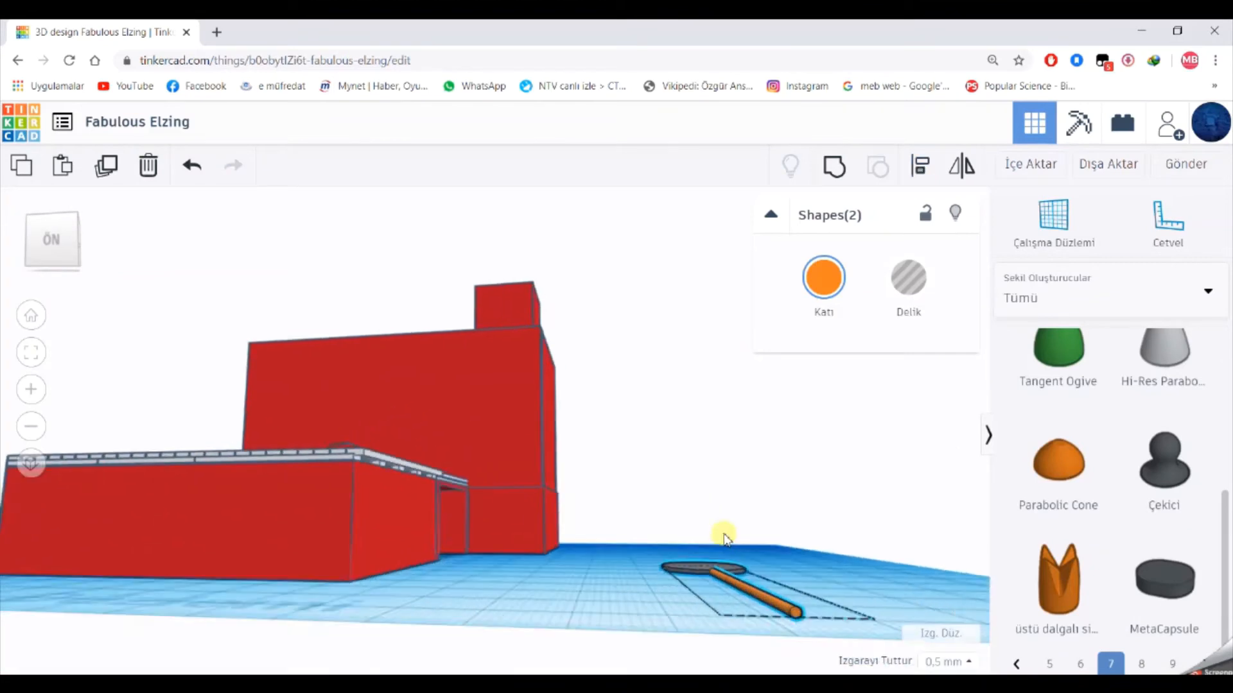
{"action": "right_click_drag", "start_coordinate": [723, 536], "coordinate": [796, 625]}
{"action": "left_click", "coordinate": [789, 533]}
{"action": "scroll", "coordinate": [796, 632], "scroll_direction": "down", "scroll_amount": 3}
Set the MetaCapsule's length along the rod's direction to 25 mm.
{"action": "left_click_drag", "start_coordinate": [653, 584], "coordinate": [704, 653]}
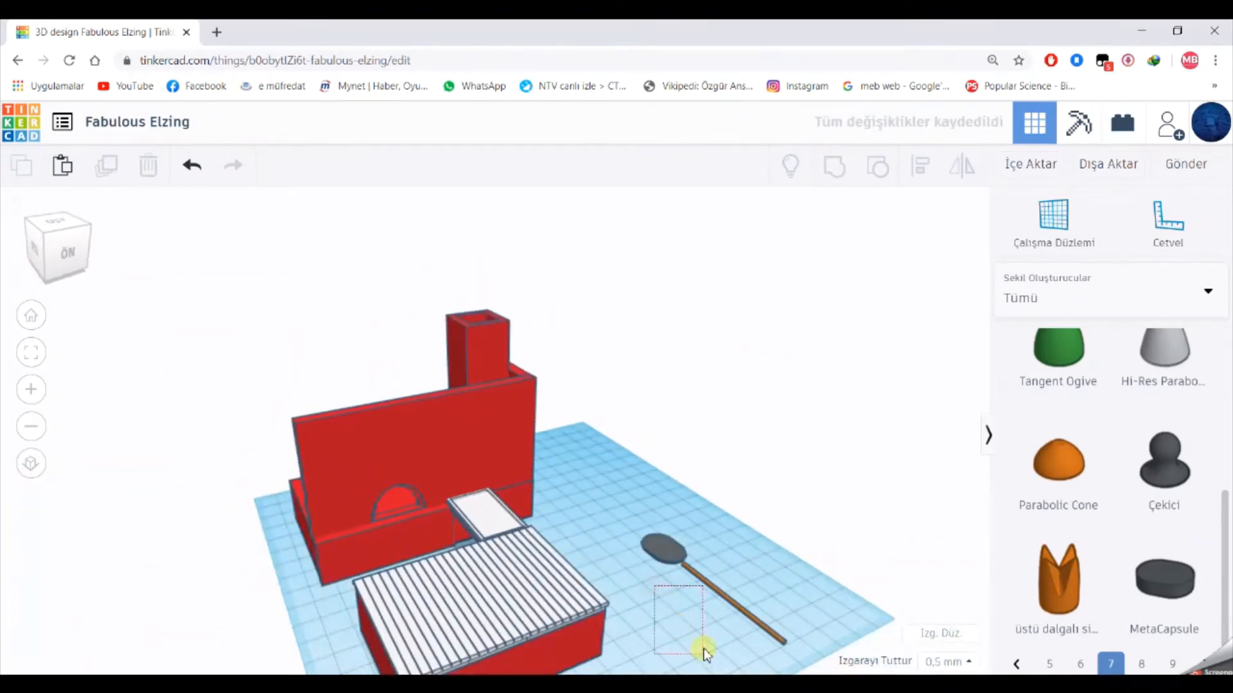
{"action": "mouse_move", "coordinate": [649, 546]}
{"action": "right_mouse_down"}
{"action": "mouse_move", "coordinate": [693, 578]}
{"action": "mouse_move", "coordinate": [787, 582]}
{"action": "right_mouse_up"}
{"action": "left_click", "coordinate": [694, 580]}
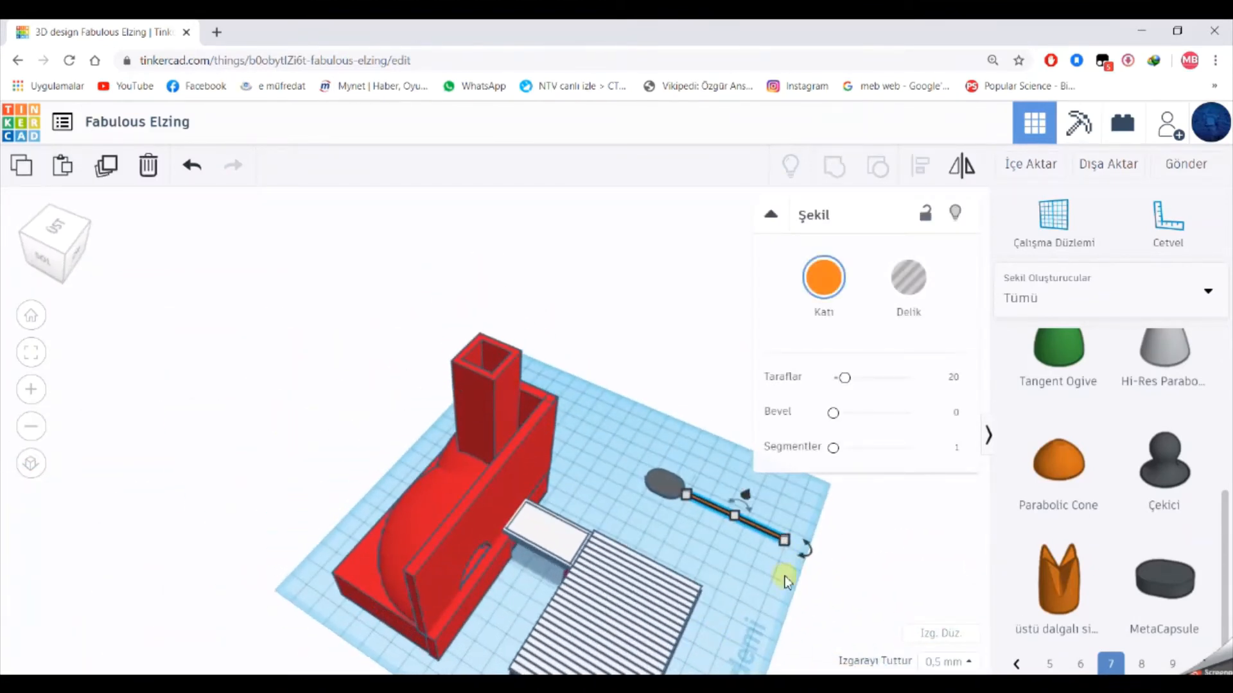
{"action": "left_click", "coordinate": [760, 611]}
{"action": "left_click", "coordinate": [702, 506]}
{"action": "right_click_drag", "start_coordinate": [721, 569], "coordinate": [770, 583]}
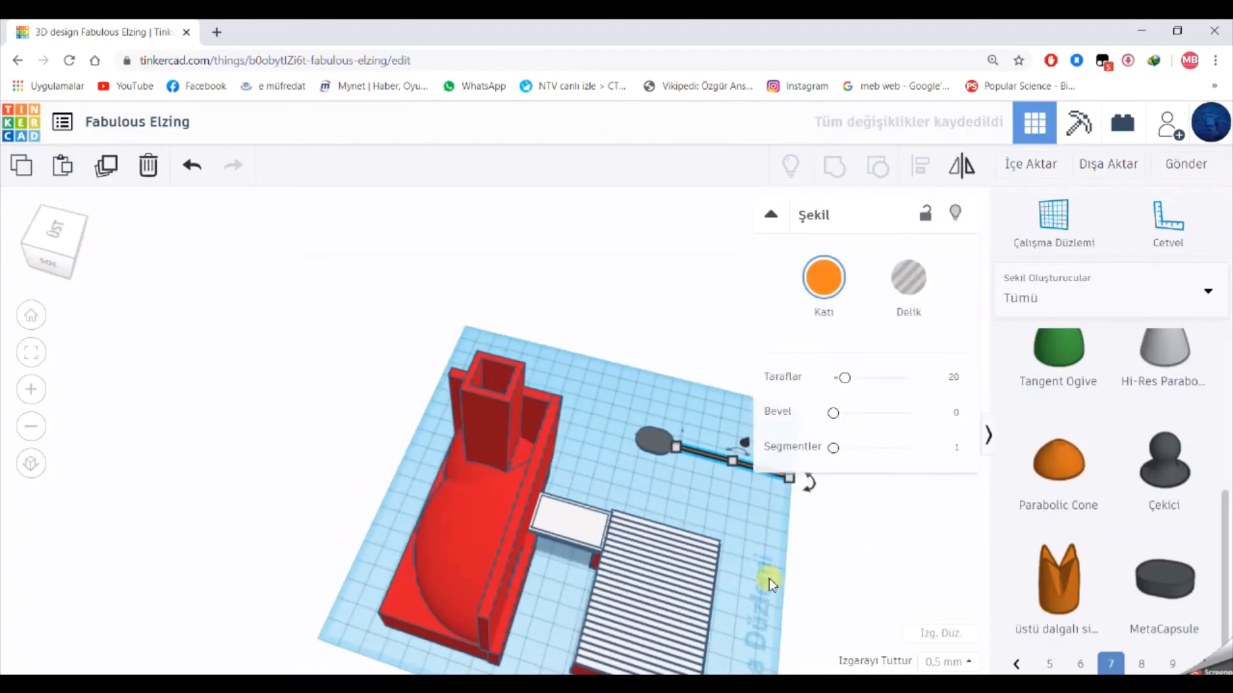
{"action": "left_click", "coordinate": [694, 485]}
{"action": "scroll", "coordinate": [750, 476], "scroll_direction": "up", "scroll_amount": 2}
{"action": "left_click", "coordinate": [704, 444]}
{"action": "left_click", "coordinate": [678, 452]}
{"action": "left_click", "coordinate": [691, 532]}
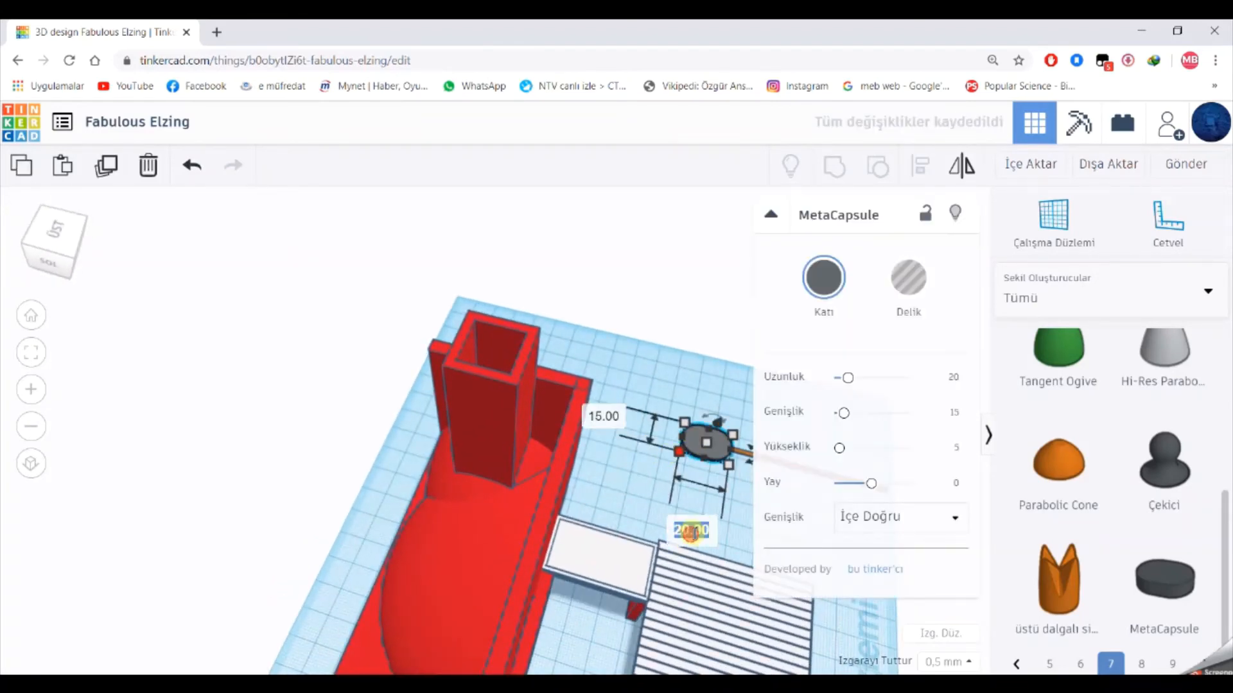
{"action": "type", "text": "25"}
{"action": "left_click", "coordinate": [732, 533]}
{"action": "scroll", "coordinate": [724, 486], "scroll_direction": "down", "scroll_amount": 2}
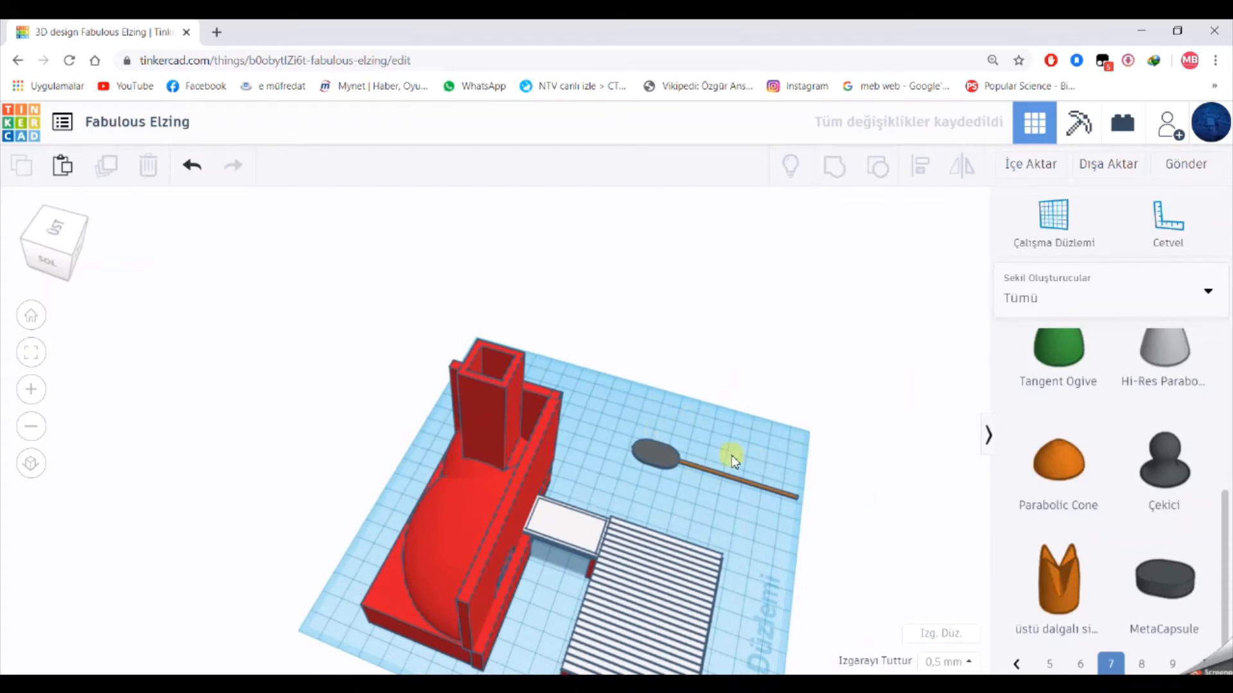
Duplicate the rod and capsule, place the copy beside the original and narrow the copy's capsule.
{"action": "left_click", "coordinate": [659, 455]}
{"action": "left_click", "coordinate": [732, 477], "text": "shift"}
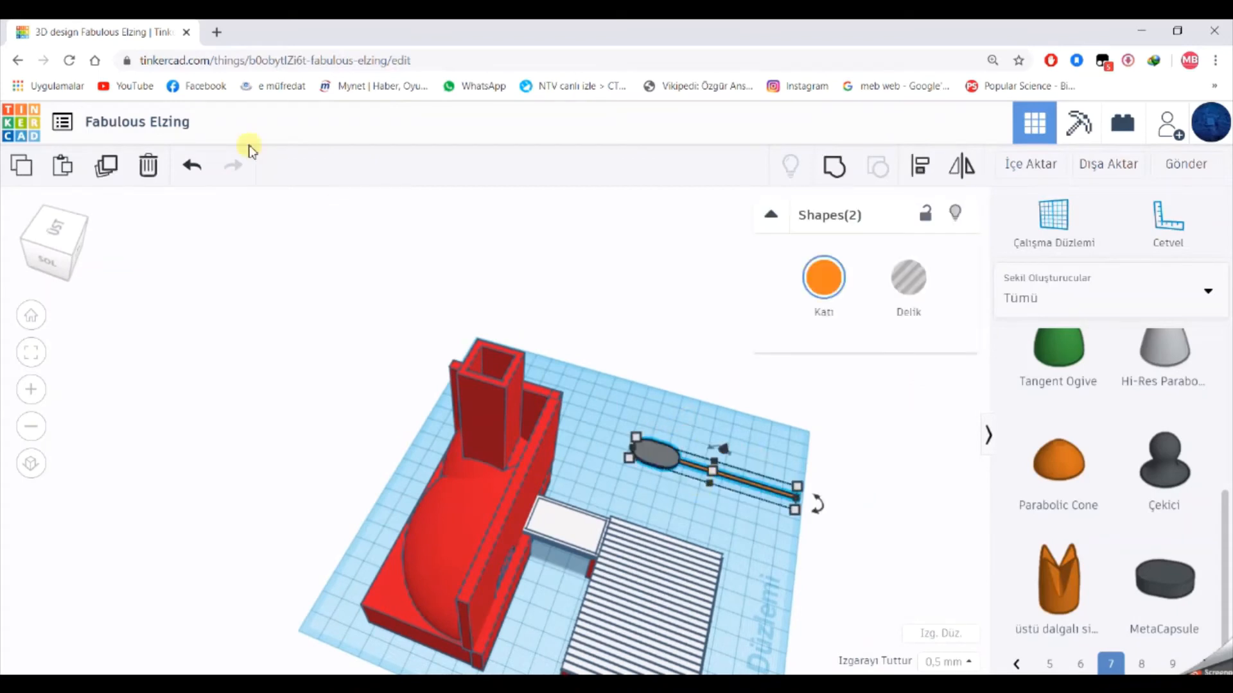
{"action": "left_click", "coordinate": [295, 319]}
{"action": "left_click", "coordinate": [683, 448]}
{"action": "scroll", "coordinate": [694, 460], "scroll_direction": "down", "scroll_amount": 2}
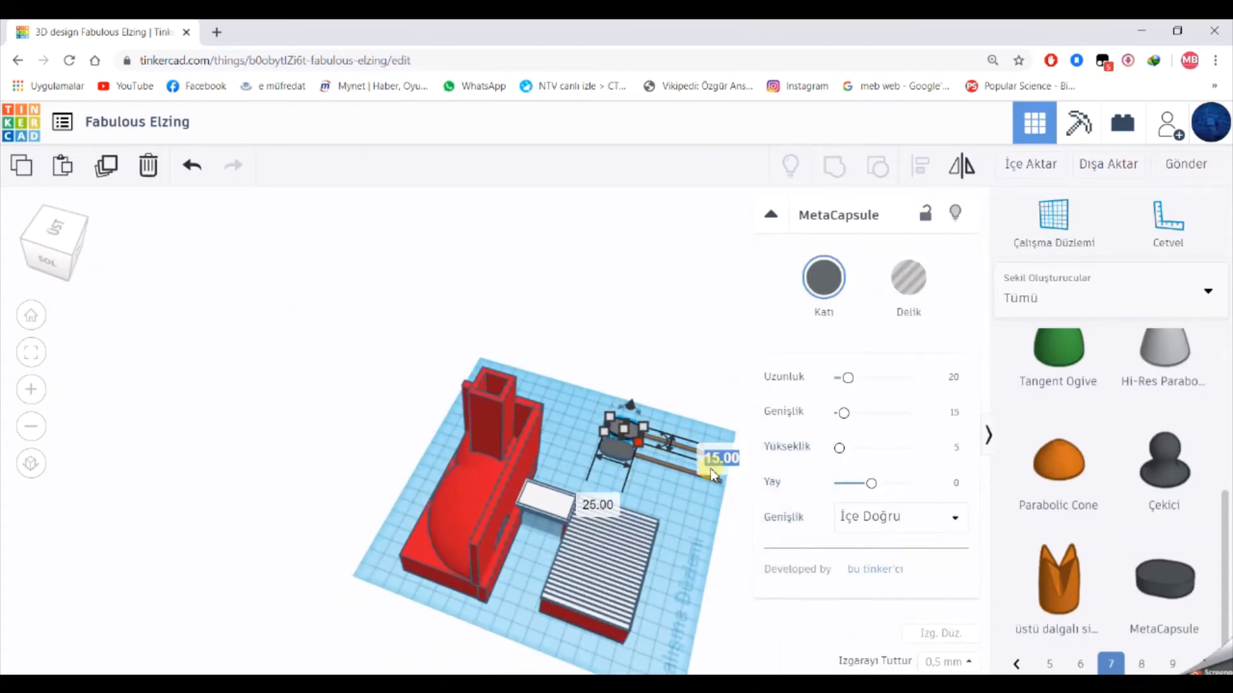
{"action": "left_click", "coordinate": [685, 502]}
{"action": "scroll", "coordinate": [662, 461], "scroll_direction": "up", "scroll_amount": 2}
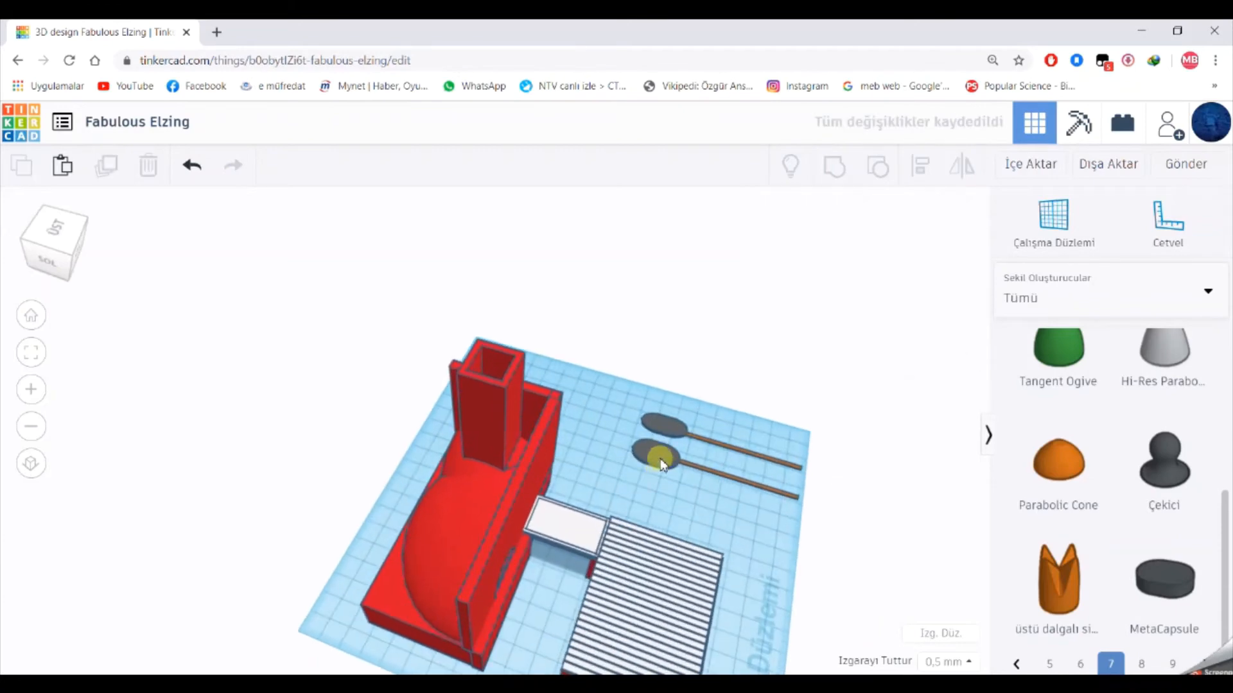
Align the copied capsule and its rod on a common centre line.
{"action": "right_click_drag", "start_coordinate": [661, 460], "coordinate": [544, 473]}
{"action": "left_click", "coordinate": [673, 552]}
{"action": "left_click", "coordinate": [665, 525], "text": "shift"}
{"action": "left_click", "coordinate": [924, 168]}
{"action": "scroll", "coordinate": [750, 595], "scroll_direction": "down", "scroll_amount": 3}
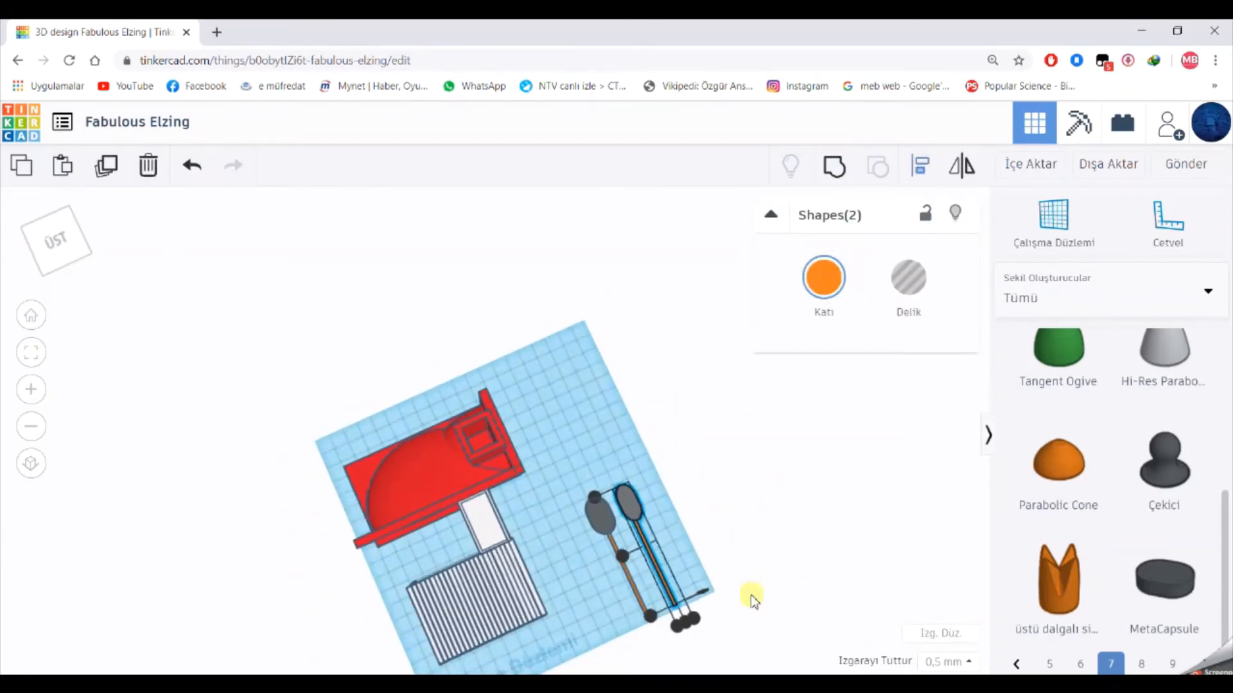
{"action": "left_click", "coordinate": [663, 602]}
Group each capsule with its own rod to form two separate paddles.
{"action": "left_click", "coordinate": [563, 612]}
{"action": "right_click_drag", "start_coordinate": [561, 613], "coordinate": [629, 418]}
{"action": "left_click_drag", "start_coordinate": [615, 416], "coordinate": [628, 458]}
{"action": "left_click", "coordinate": [834, 167]}
{"action": "left_click", "coordinate": [707, 422]}
{"action": "left_click", "coordinate": [834, 167]}
{"action": "left_click", "coordinate": [772, 430]}
Select both paddles and shift them sideways onto the white slatted roof of the low building.
{"action": "right_click_drag", "start_coordinate": [719, 472], "coordinate": [500, 504]}
{"action": "scroll", "coordinate": [502, 506], "scroll_direction": "down", "scroll_amount": 2}
{"action": "left_click_drag", "start_coordinate": [498, 519], "coordinate": [552, 550]}
{"action": "mouse_move", "coordinate": [449, 581]}
{"action": "right_mouse_down"}
{"action": "mouse_move", "coordinate": [459, 507]}
{"action": "mouse_move", "coordinate": [448, 564]}
{"action": "right_mouse_up"}
{"action": "key", "text": "Left"}
{"action": "key", "text": "Left"}
{"action": "key", "text": "Left"}
{"action": "key", "text": "Left"}
{"action": "key", "text": "Left"}
{"action": "key", "text": "Left"}
{"action": "key", "text": "Left"}
{"action": "key", "text": "Left"}
{"action": "key", "text": "Left"}
{"action": "key", "text": "Left"}
{"action": "key", "text": "Left"}
{"action": "key", "text": "Left"}
{"action": "key", "text": "Left"}
{"action": "key", "text": "Left"}
{"action": "key", "text": "Left"}
{"action": "key", "text": "Left"}
{"action": "key", "text": "Left"}
{"action": "key", "text": "Left"}
{"action": "key", "text": "Left"}
{"action": "key", "text": "Left"}
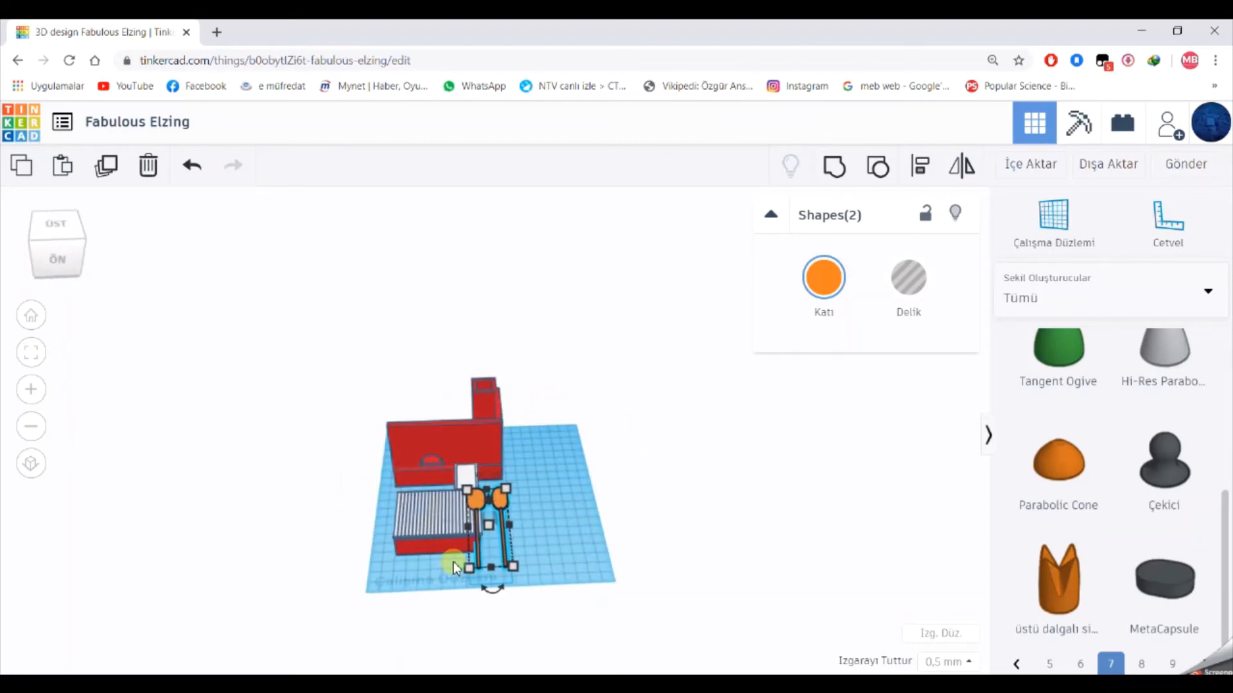
{"action": "key", "text": "Left"}
{"action": "key", "text": "Left"}
{"action": "key", "text": "Left"}
{"action": "key", "text": "Left"}
{"action": "key", "text": "Left"}
{"action": "key", "text": "Left"}
{"action": "key", "text": "Left"}
{"action": "key", "text": "Left"}
{"action": "key", "text": "Left"}
{"action": "key", "text": "Left"}
{"action": "key", "text": "Left"}
{"action": "key", "text": "Left"}
{"action": "key", "text": "Left"}
{"action": "key", "text": "Left"}
{"action": "key", "text": "Left"}
{"action": "scroll", "coordinate": [280, 592], "scroll_direction": "up", "scroll_amount": 3}
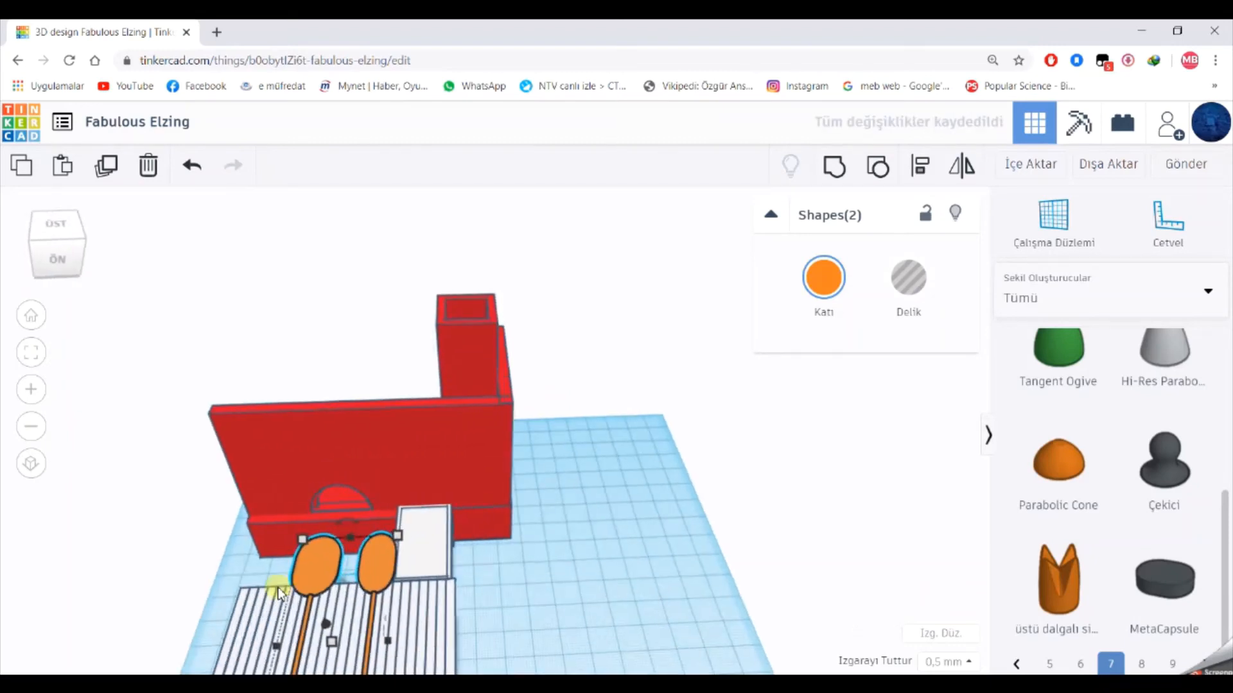
Ungroup the wider paddle and set its capsule's width to 8 mm.
{"action": "right_click_drag", "start_coordinate": [280, 592], "coordinate": [518, 595]}
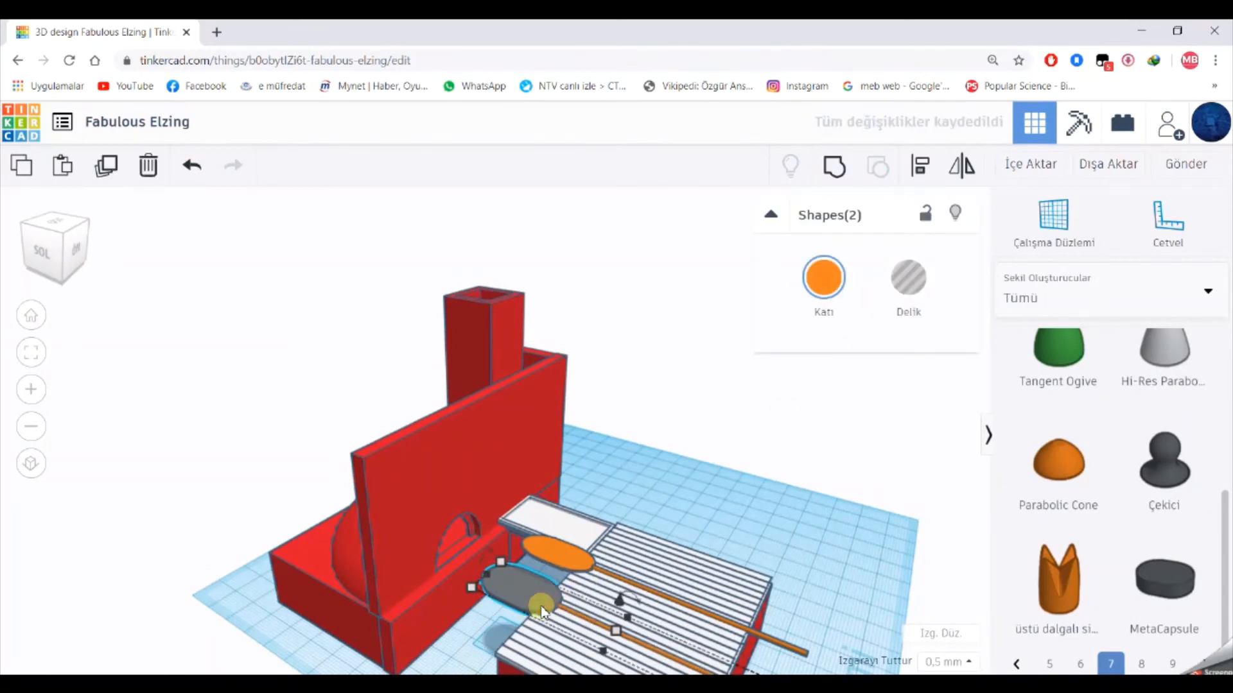
{"action": "left_click", "coordinate": [513, 595]}
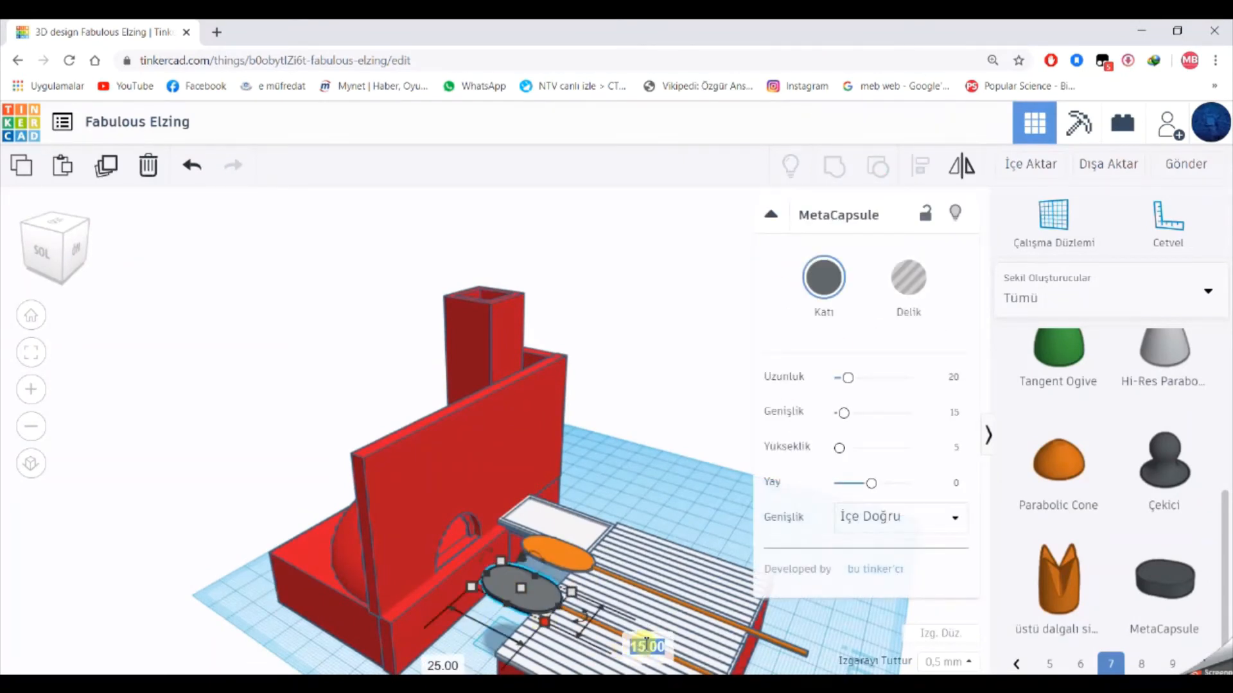
{"action": "key", "text": "Return"}
{"action": "right_click_drag", "start_coordinate": [650, 499], "coordinate": [651, 504]}
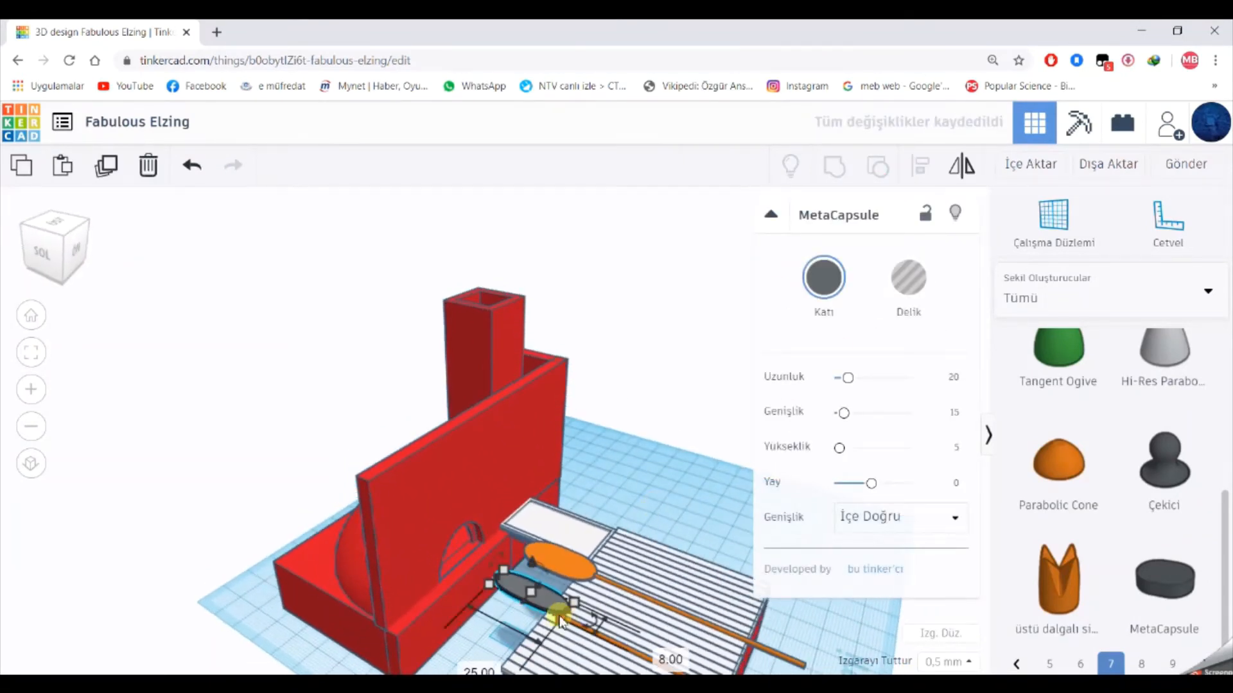
Realign the 8 mm wide capsule with its rod.
{"action": "left_click", "coordinate": [611, 645], "text": "shift"}
{"action": "right_click_drag", "start_coordinate": [500, 648], "coordinate": [413, 646]}
{"action": "scroll", "coordinate": [414, 644], "scroll_direction": "down", "scroll_amount": 3}
{"action": "left_click", "coordinate": [417, 642]}
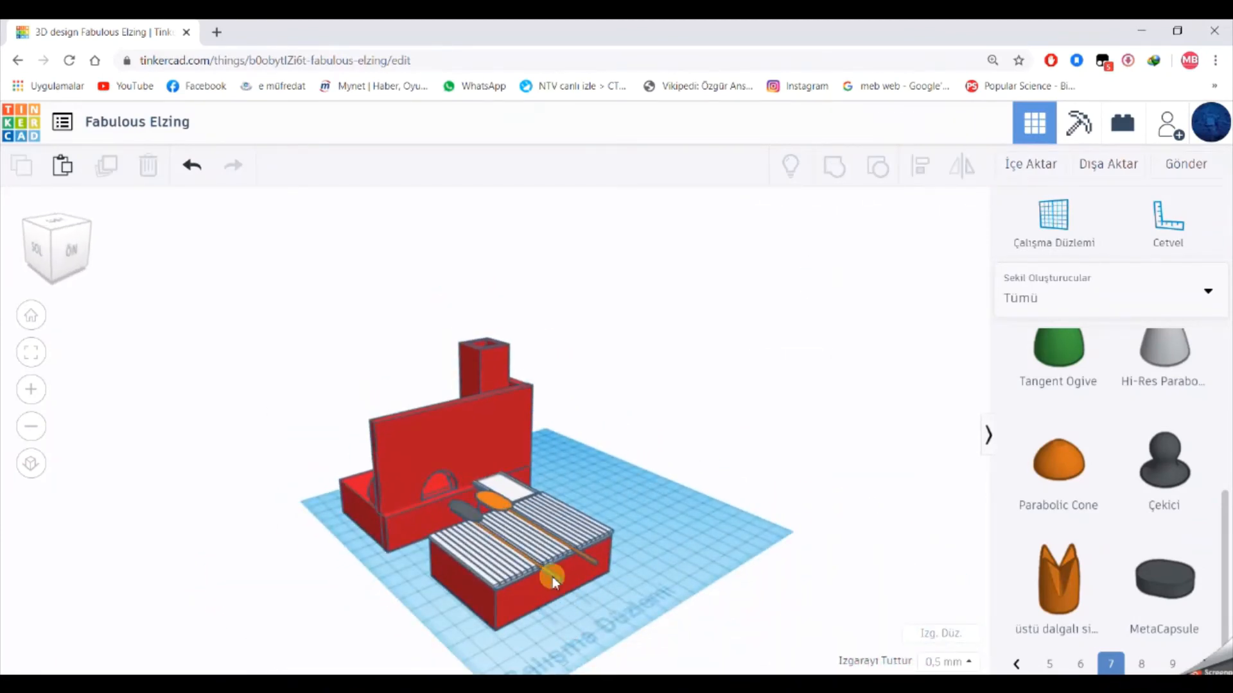
{"action": "right_click_drag", "start_coordinate": [556, 577], "coordinate": [613, 560]}
{"action": "left_click", "coordinate": [704, 562]}
{"action": "left_click", "coordinate": [557, 537], "text": "shift"}
{"action": "left_click", "coordinate": [928, 172]}
{"action": "scroll", "coordinate": [488, 614], "scroll_direction": "down", "scroll_amount": 3}
{"action": "left_click", "coordinate": [486, 638]}
Group the 8 mm wide capsule and its rod into one paddle again.
{"action": "scroll", "coordinate": [546, 608], "scroll_direction": "up", "scroll_amount": 5}
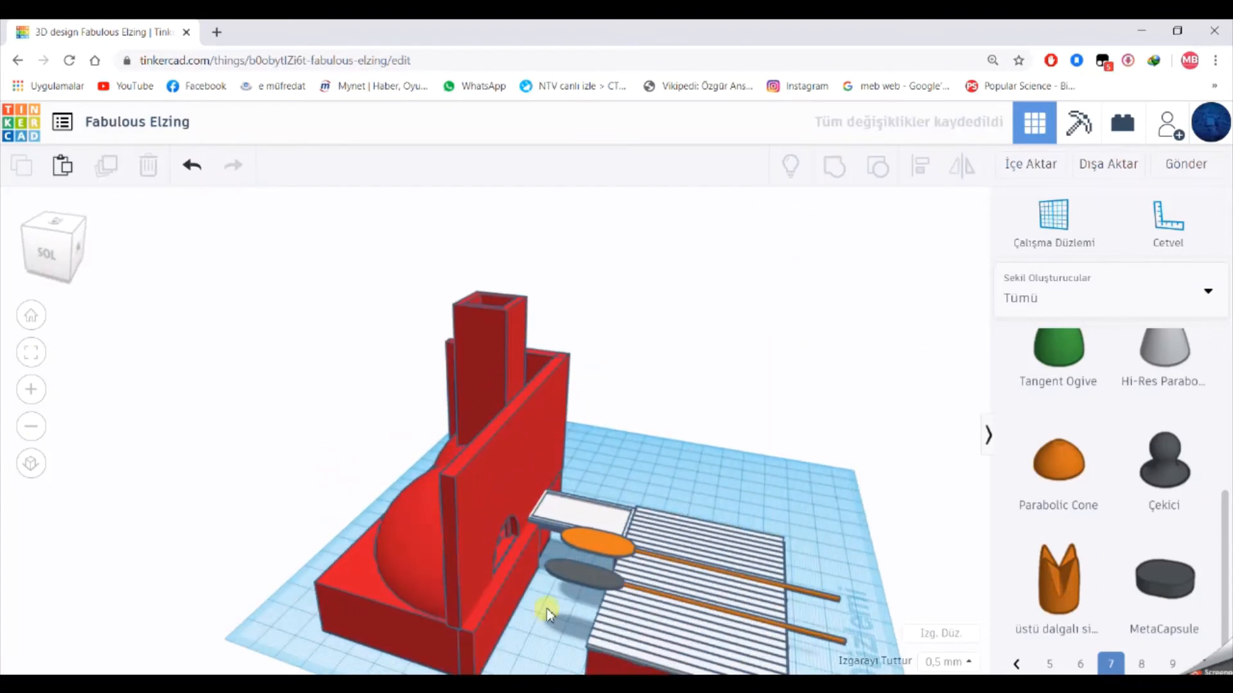
{"action": "left_click", "coordinate": [573, 578]}
{"action": "left_click", "coordinate": [821, 637]}
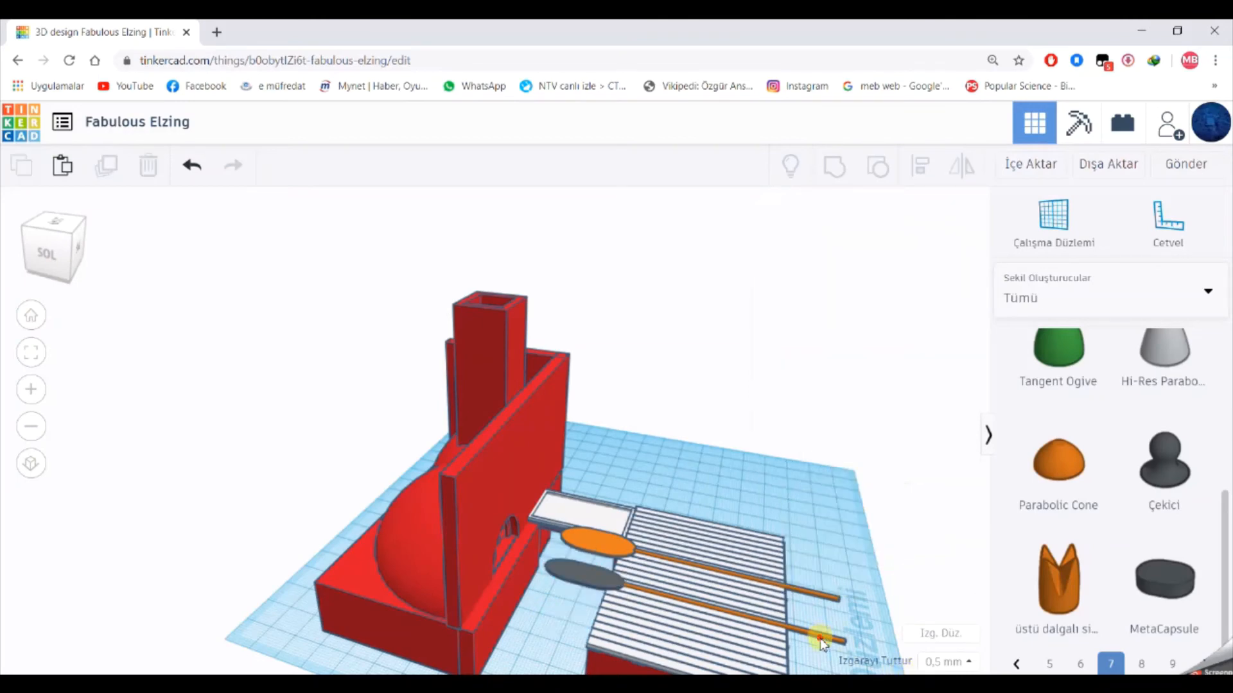
{"action": "left_click", "coordinate": [564, 574], "text": "shift"}
{"action": "left_click", "coordinate": [838, 166]}
Move the regrouped paddle sideways until its blade overlaps the other paddle's blade.
{"action": "right_click_drag", "start_coordinate": [894, 440], "coordinate": [693, 432]}
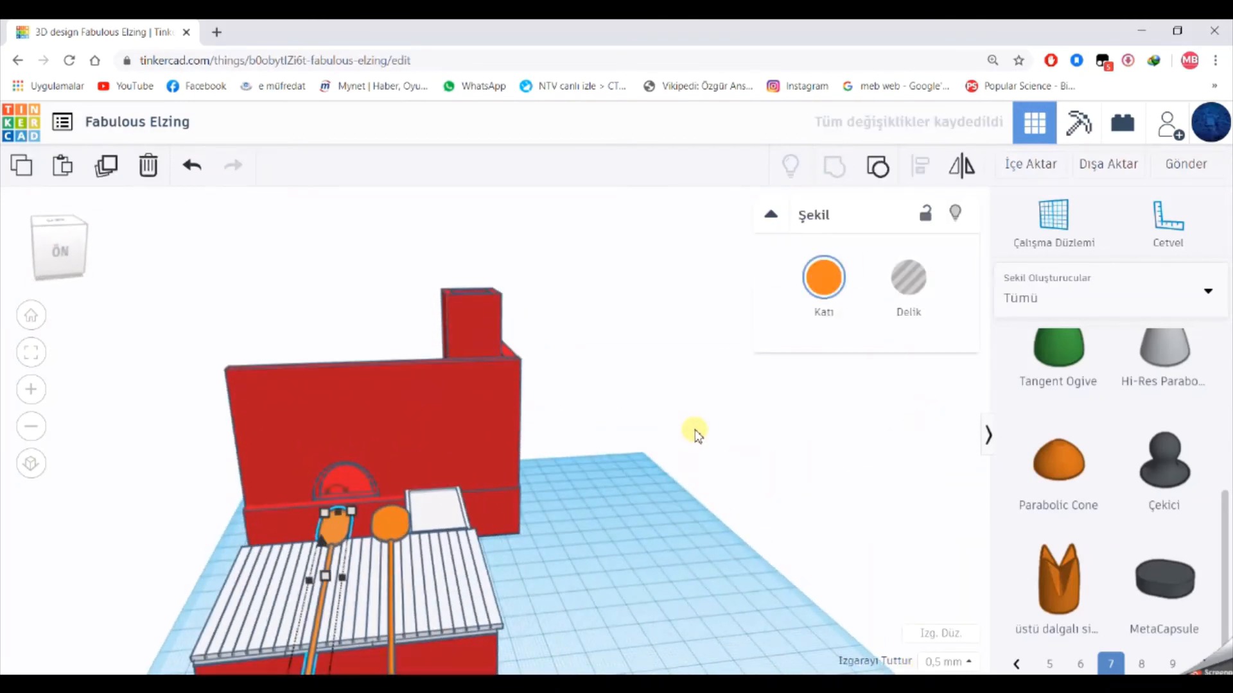
{"action": "key", "text": "Right"}
{"action": "key", "text": "Right"}
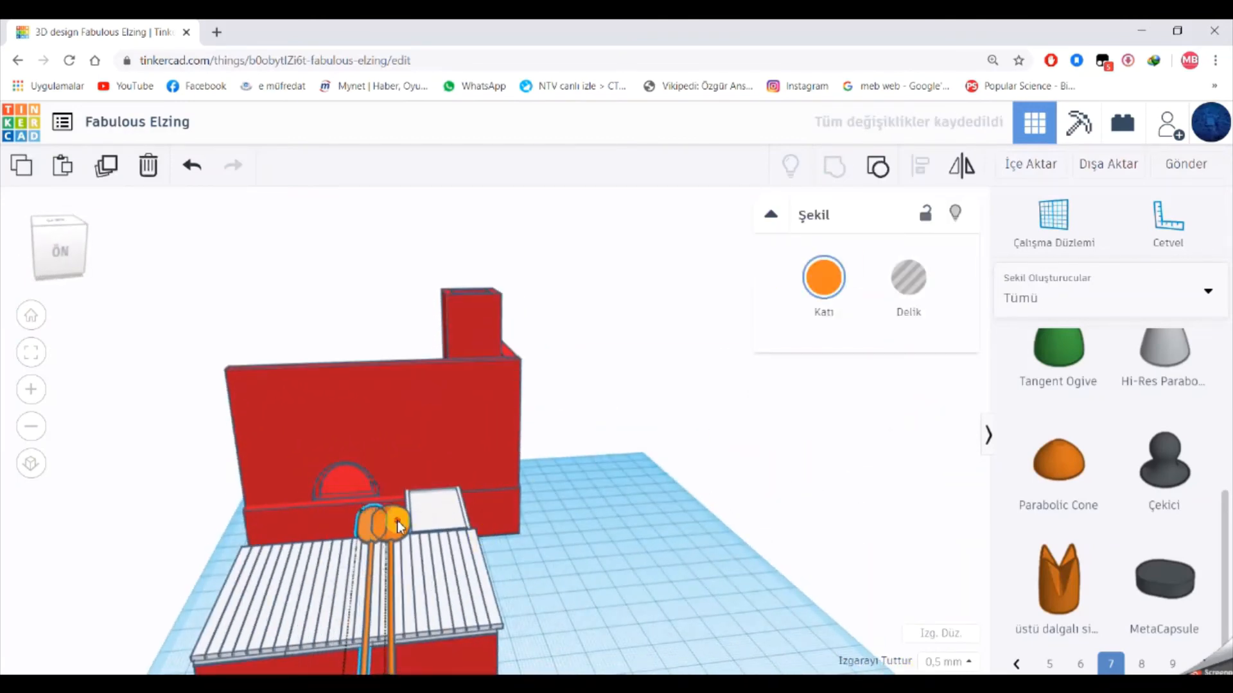
Rotate the paddle nearer the connecting passage by about -2° so that it leans over the other one.
{"action": "scroll", "coordinate": [380, 489], "scroll_direction": "up", "scroll_amount": 4}
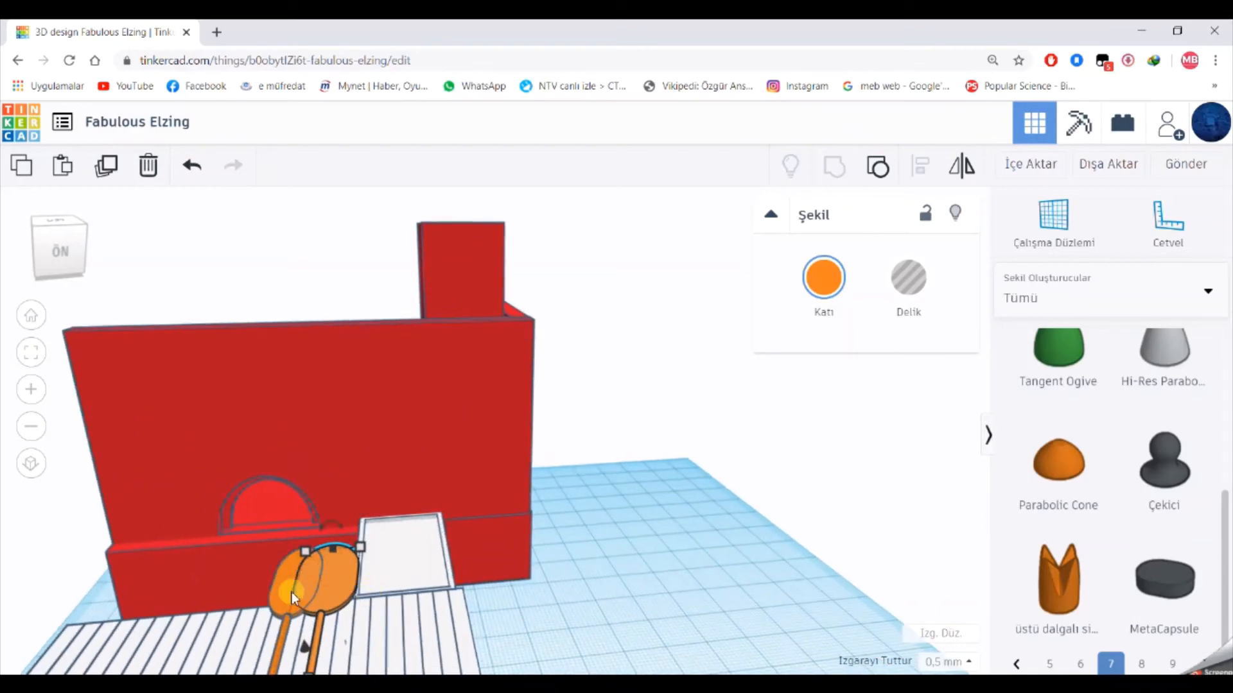
{"action": "left_click_drag", "start_coordinate": [341, 523], "coordinate": [325, 475]}
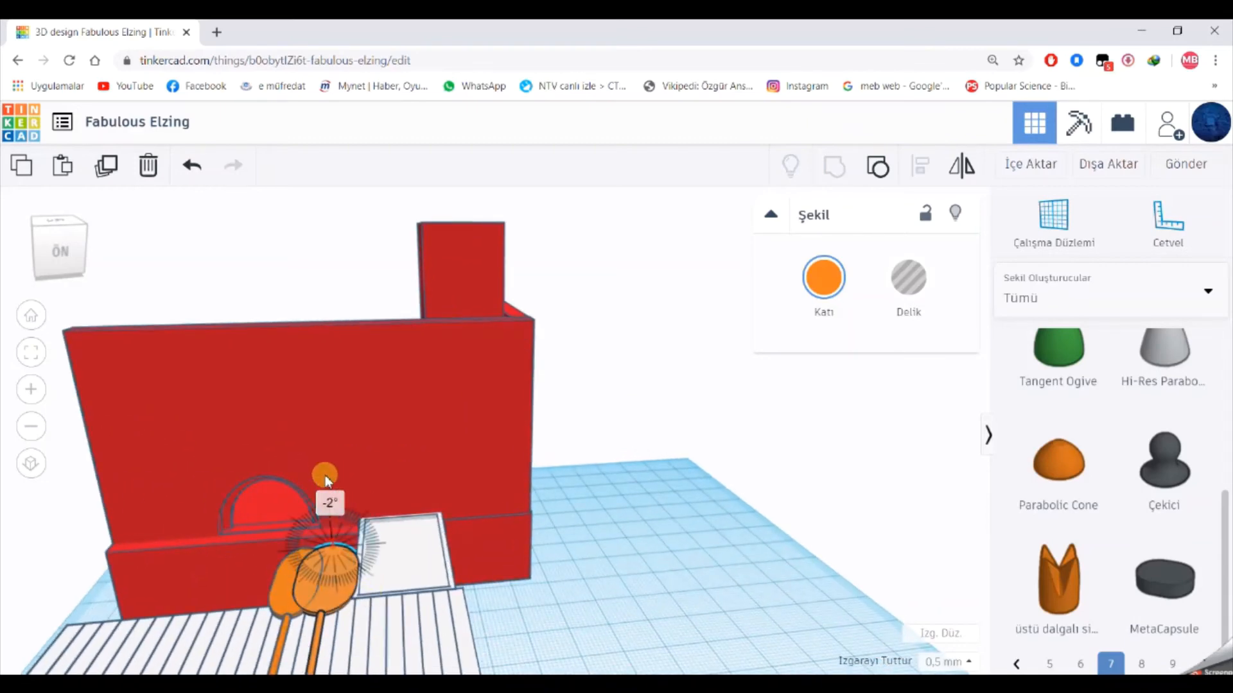
{"action": "left_click", "coordinate": [597, 599]}
{"action": "scroll", "coordinate": [597, 598], "scroll_direction": "down", "scroll_amount": 2}
{"action": "right_click_drag", "start_coordinate": [597, 604], "coordinate": [545, 522]}
{"action": "left_click", "coordinate": [463, 522]}
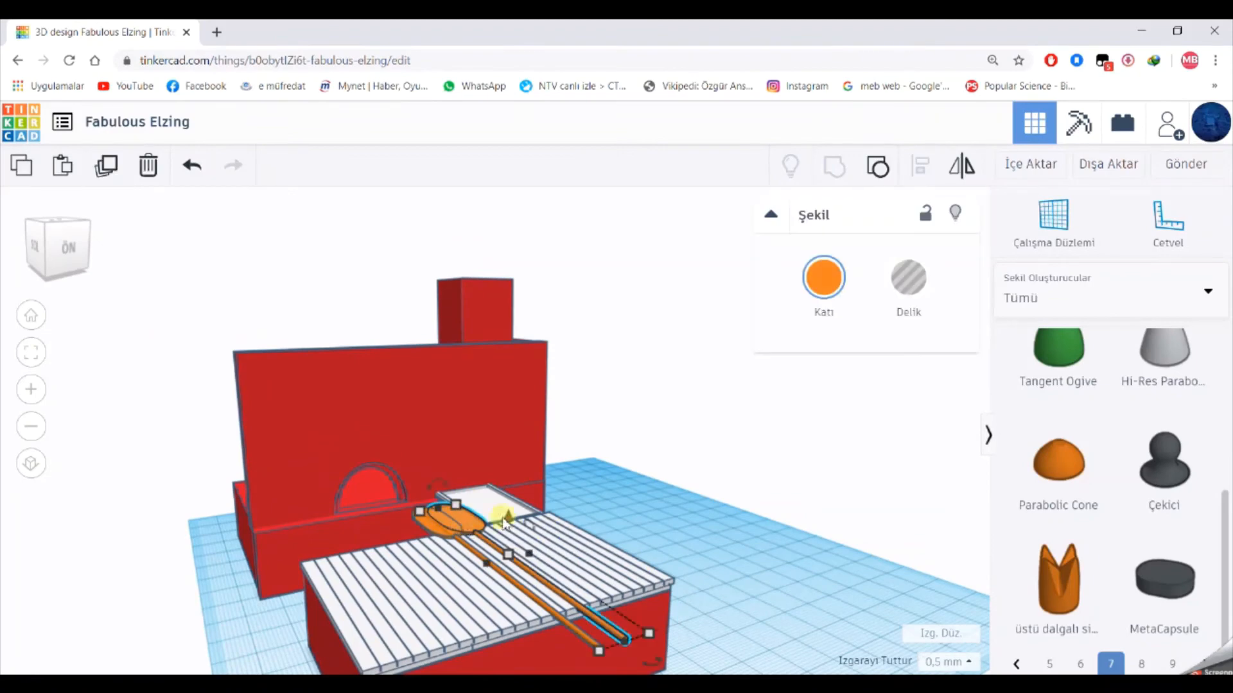
{"action": "right_click_drag", "start_coordinate": [739, 466], "coordinate": [697, 488]}
{"action": "left_click", "coordinate": [628, 526]}
{"action": "right_click_drag", "start_coordinate": [622, 583], "coordinate": [594, 632]}
{"action": "scroll", "coordinate": [591, 564], "scroll_direction": "down", "scroll_amount": 4}
{"action": "right_click_drag", "start_coordinate": [591, 564], "coordinate": [575, 519]}
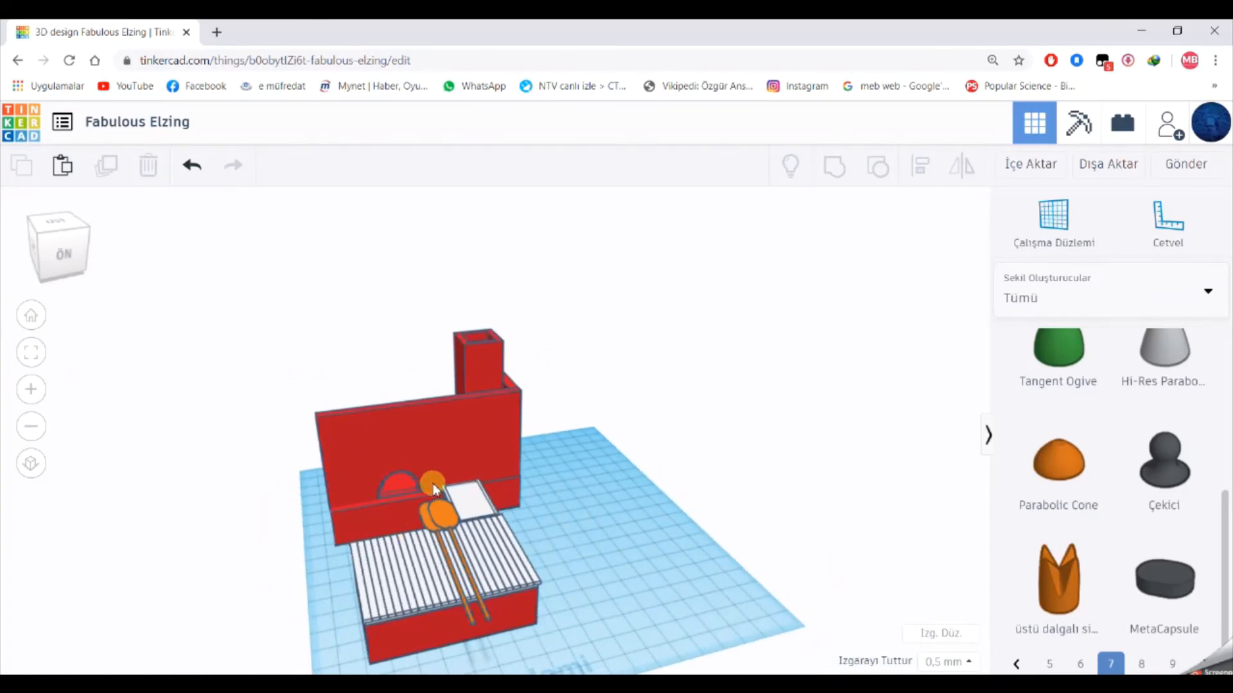
Duplicate the red side wall and move the copy across the base to the opposite end beside the dome.
{"action": "right_click_drag", "start_coordinate": [296, 561], "coordinate": [503, 499]}
{"action": "left_click", "coordinate": [503, 499]}
{"action": "left_click", "coordinate": [453, 385]}
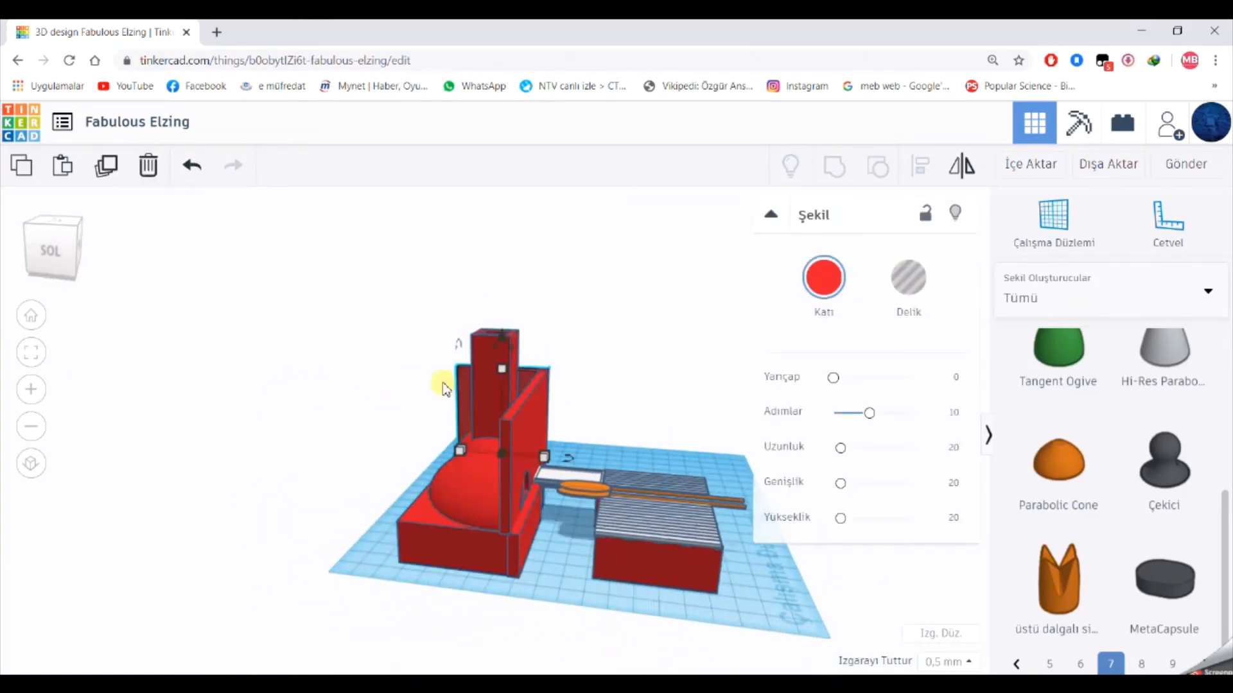
{"action": "key", "text": "Down"}
{"action": "key", "text": "Down"}
{"action": "key", "text": "Down"}
{"action": "key", "text": "Down"}
{"action": "key", "text": "Down"}
{"action": "key", "text": "Down"}
{"action": "key", "text": "Down"}
{"action": "key", "text": "Down"}
{"action": "key", "text": "Down"}
{"action": "key", "text": "Down"}
{"action": "key", "text": "Down"}
{"action": "key", "text": "Down"}
{"action": "key", "text": "Down"}
{"action": "key", "text": "Down"}
{"action": "key", "text": "Down"}
{"action": "key", "text": "Down"}
{"action": "key", "text": "Down"}
{"action": "key", "text": "Down"}
{"action": "key", "text": "Down"}
{"action": "key", "text": "Down"}
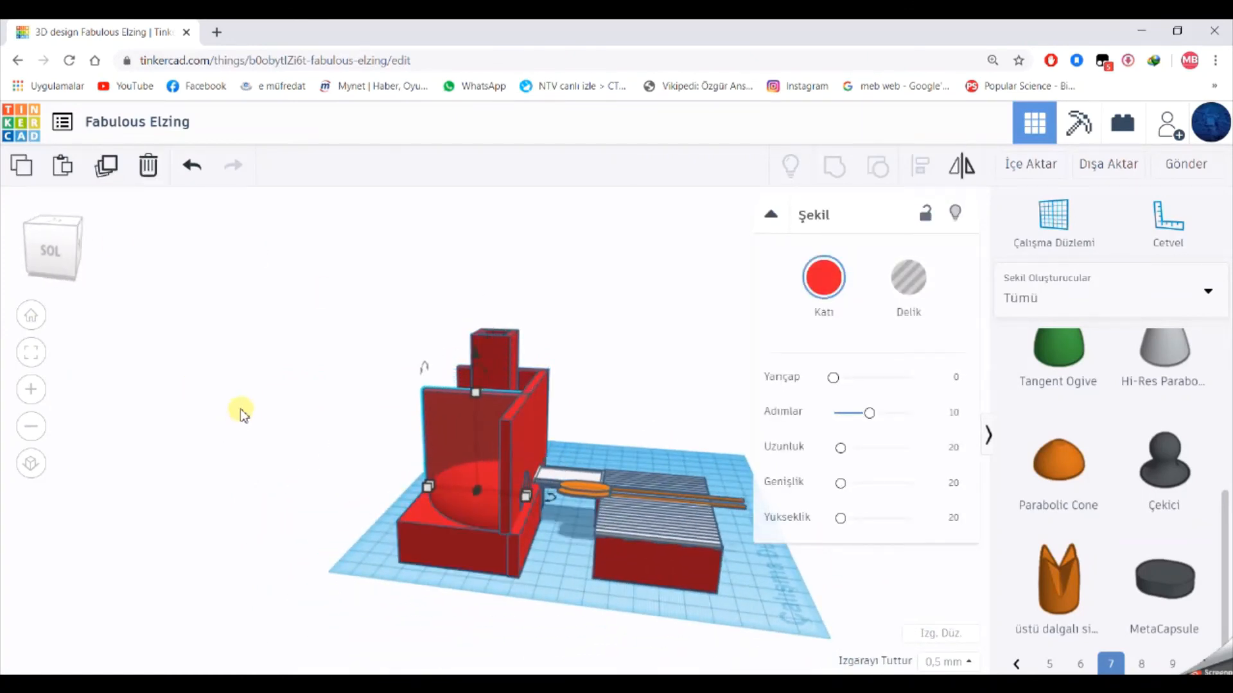
{"action": "right_click_drag", "start_coordinate": [240, 414], "coordinate": [118, 471]}
{"action": "left_click", "coordinate": [214, 479]}
Place a round roof from the basic shapes in front of the building's side wall and set its width to 15 mm.
{"action": "right_click_drag", "start_coordinate": [214, 480], "coordinate": [706, 469]}
{"action": "scroll", "coordinate": [1073, 507], "scroll_direction": "up", "scroll_amount": 5}
{"action": "scroll", "coordinate": [1189, 571], "scroll_direction": "down", "scroll_amount": 5}
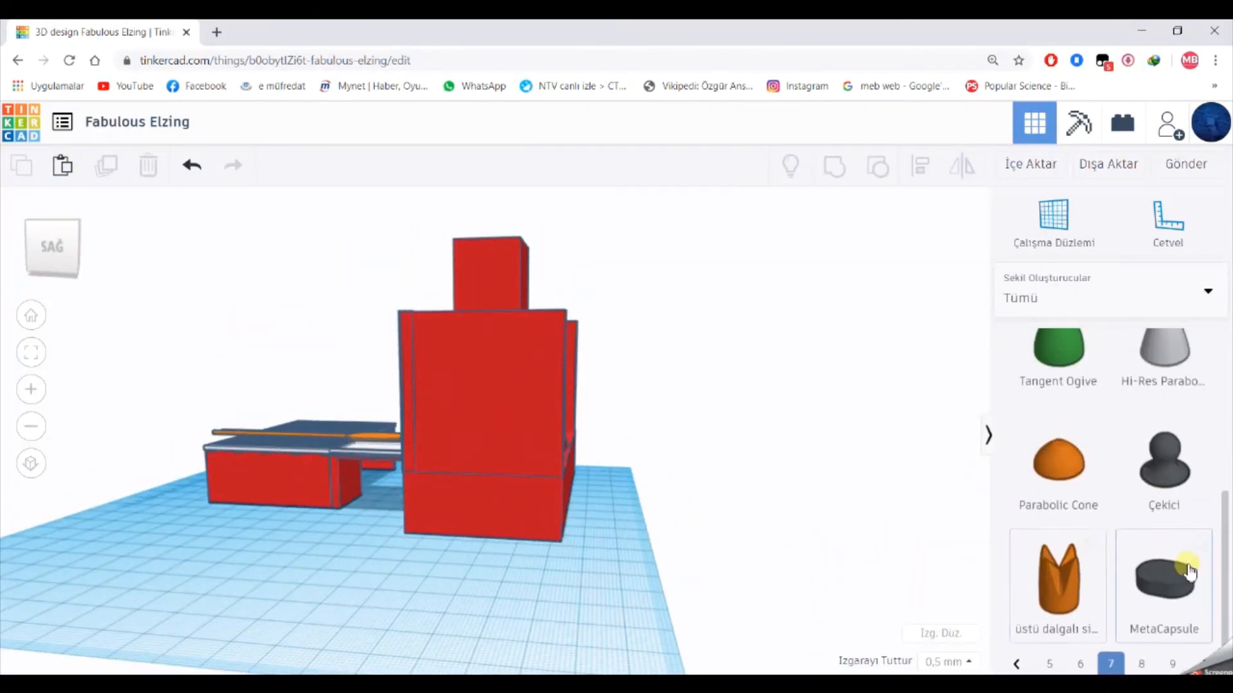
{"action": "left_click", "coordinate": [1051, 317]}
{"action": "left_click", "coordinate": [1041, 385]}
{"action": "left_click_drag", "start_coordinate": [1220, 600], "coordinate": [1225, 457]}
{"action": "left_click_drag", "start_coordinate": [1057, 494], "coordinate": [531, 596]}
{"action": "left_click_drag", "start_coordinate": [565, 596], "coordinate": [507, 562]}
{"action": "left_click", "coordinate": [495, 661]}
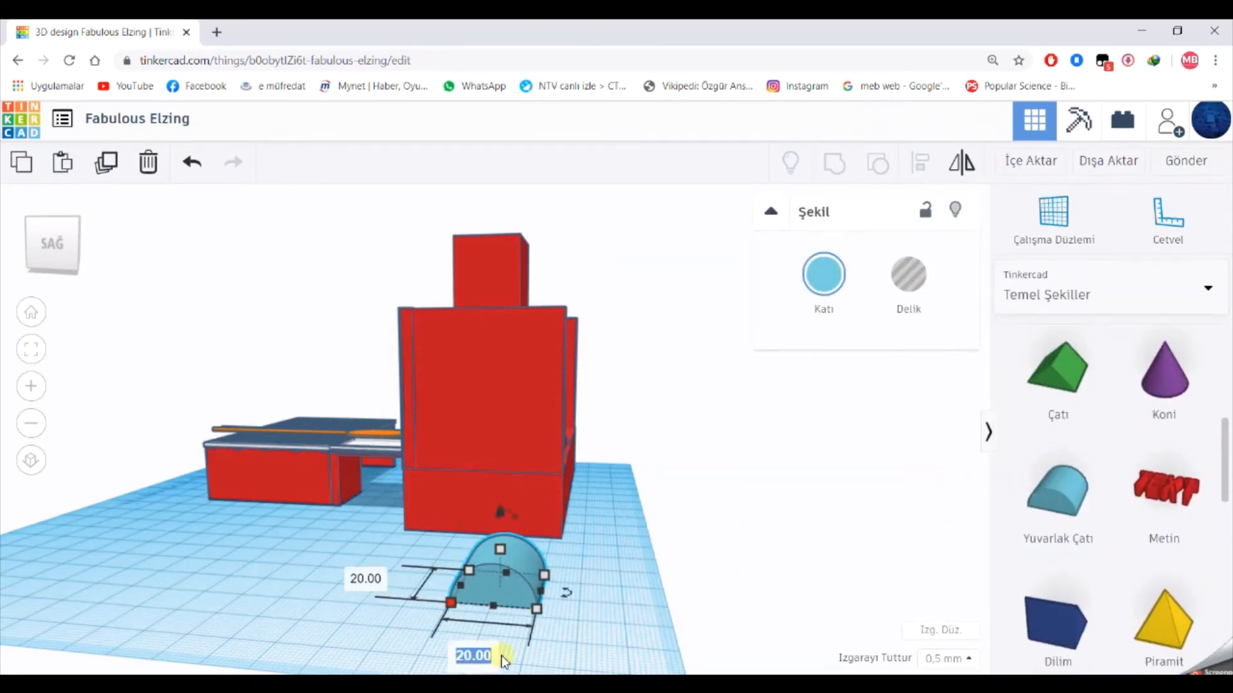
{"action": "left_click", "coordinate": [520, 641]}
{"action": "left_click", "coordinate": [509, 573]}
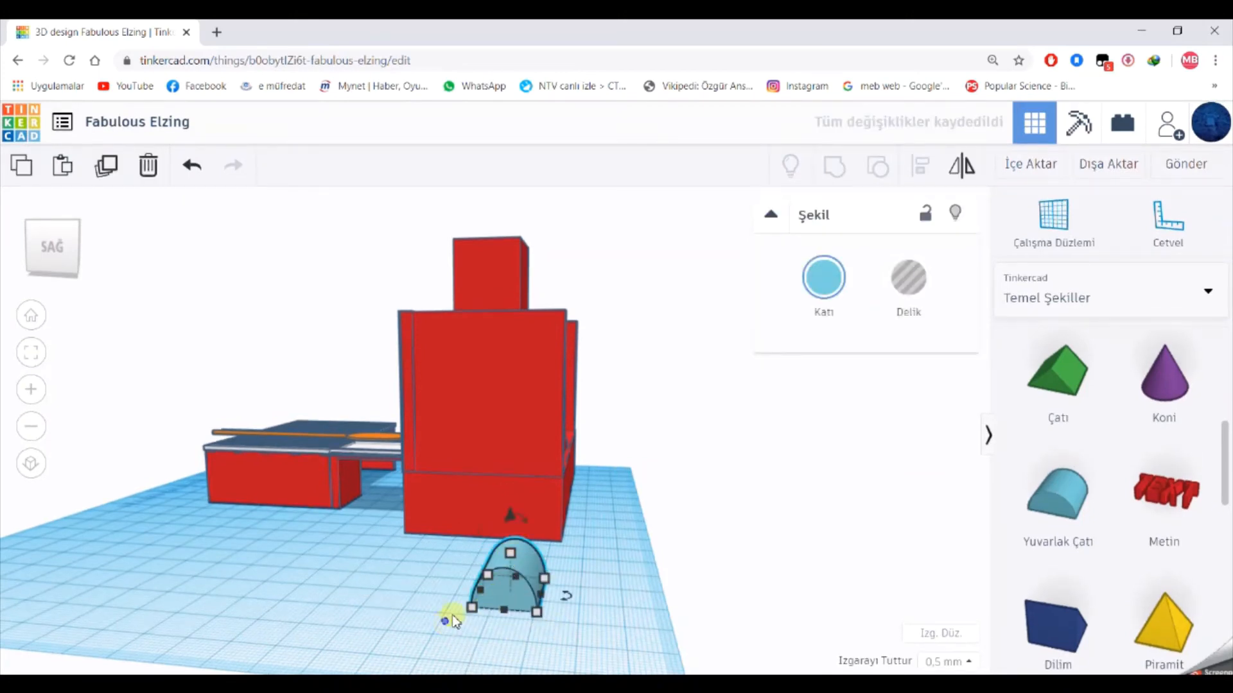
Try a length of 5 mm for the round roof and settle on 7 mm.
{"action": "right_click_drag", "start_coordinate": [453, 617], "coordinate": [565, 651]}
{"action": "mouse_move", "coordinate": [581, 565]}
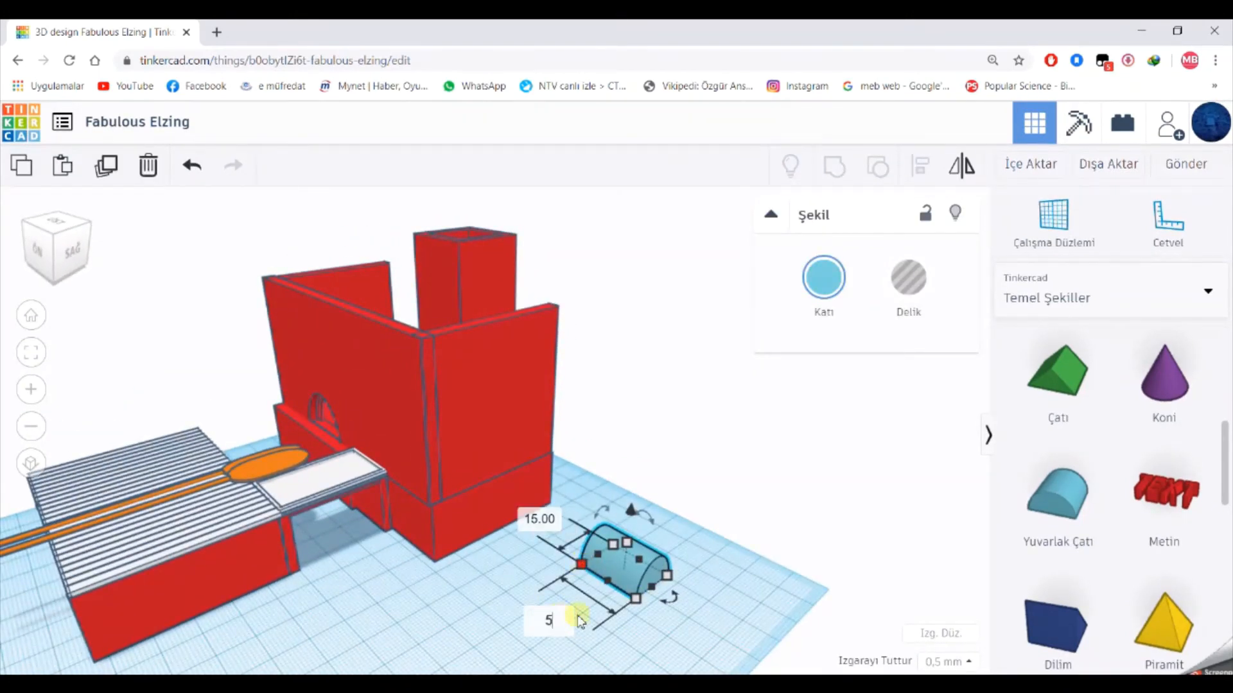
{"action": "key", "text": "Return"}
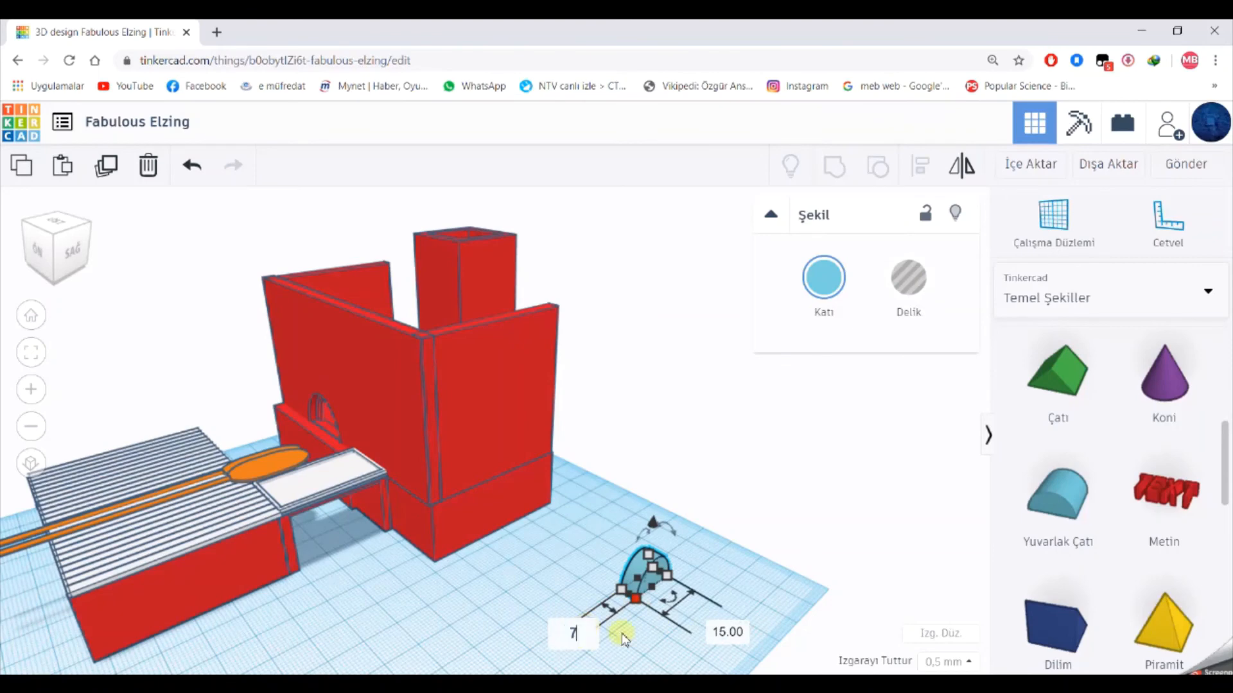
{"action": "left_click", "coordinate": [625, 640]}
{"action": "right_click_drag", "start_coordinate": [671, 613], "coordinate": [645, 588]}
{"action": "left_click", "coordinate": [644, 586]}
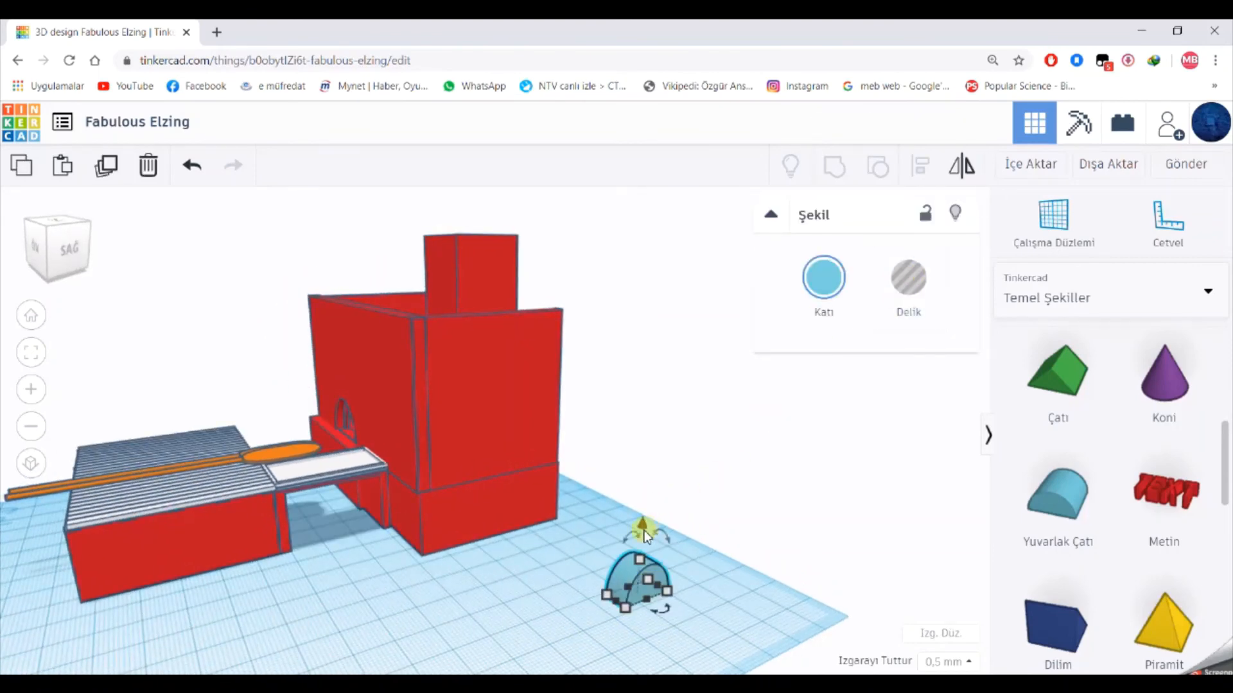
{"action": "scroll", "coordinate": [652, 606], "scroll_direction": "up", "scroll_amount": 2}
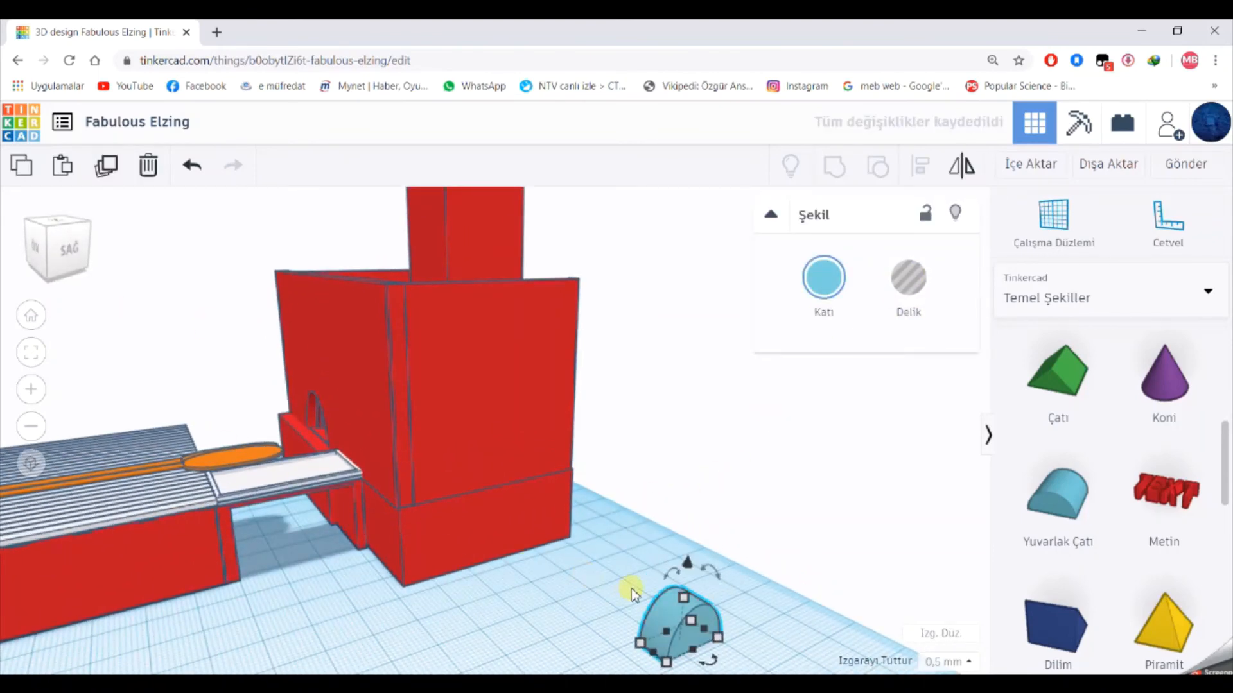
Make a 1 mm thick copy of the round roof and turn the original into a hole raised about 19.5 mm.
{"action": "key", "text": "ctrl+v"}
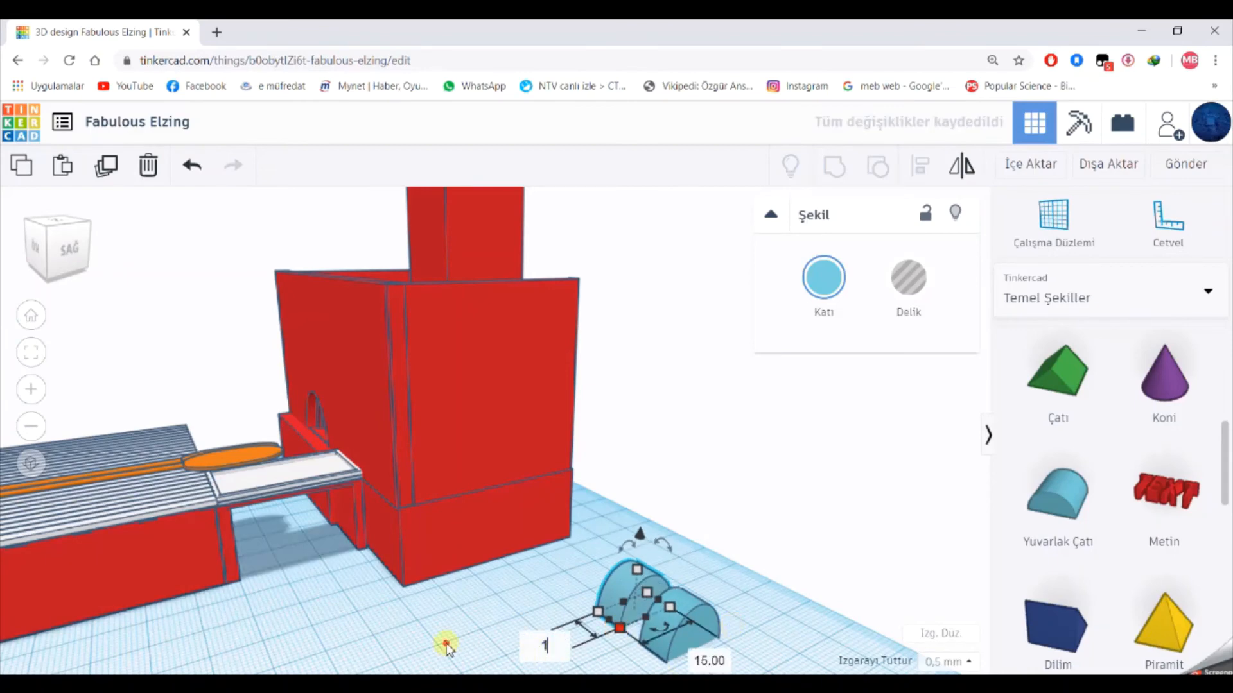
{"action": "left_click", "coordinate": [687, 626]}
{"action": "left_click", "coordinate": [907, 277]}
{"action": "left_click_drag", "start_coordinate": [687, 553], "coordinate": [701, 469]}
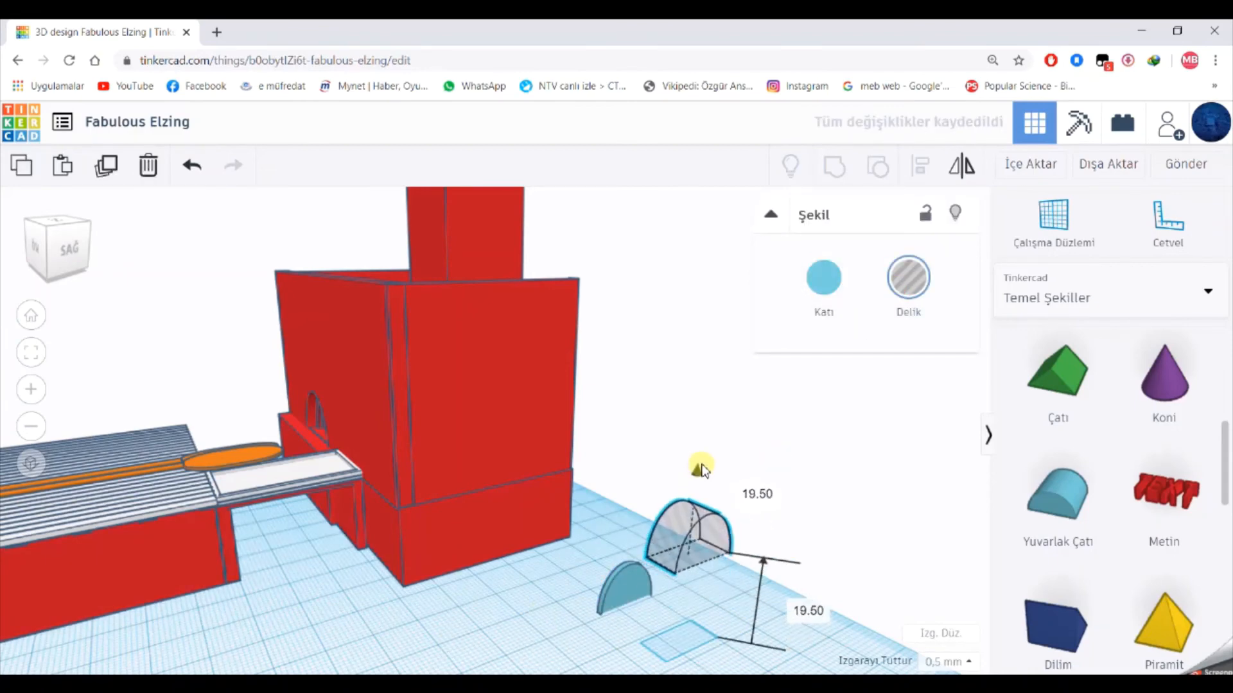
Move the raised round hole up to the building's side wall.
{"action": "right_click_drag", "start_coordinate": [509, 528], "coordinate": [616, 507]}
{"action": "key", "text": "Left"}
{"action": "key", "text": "Left"}
{"action": "key", "text": "Left"}
{"action": "key", "text": "Left"}
{"action": "key", "text": "Left"}
{"action": "key", "text": "Left"}
{"action": "key", "text": "Left"}
{"action": "key", "text": "Left"}
Raise the thin round panel about 18.5 mm and bring it beside the hole, selecting both shapes.
{"action": "left_click", "coordinate": [632, 534]}
{"action": "left_click_drag", "start_coordinate": [640, 511], "coordinate": [650, 464]}
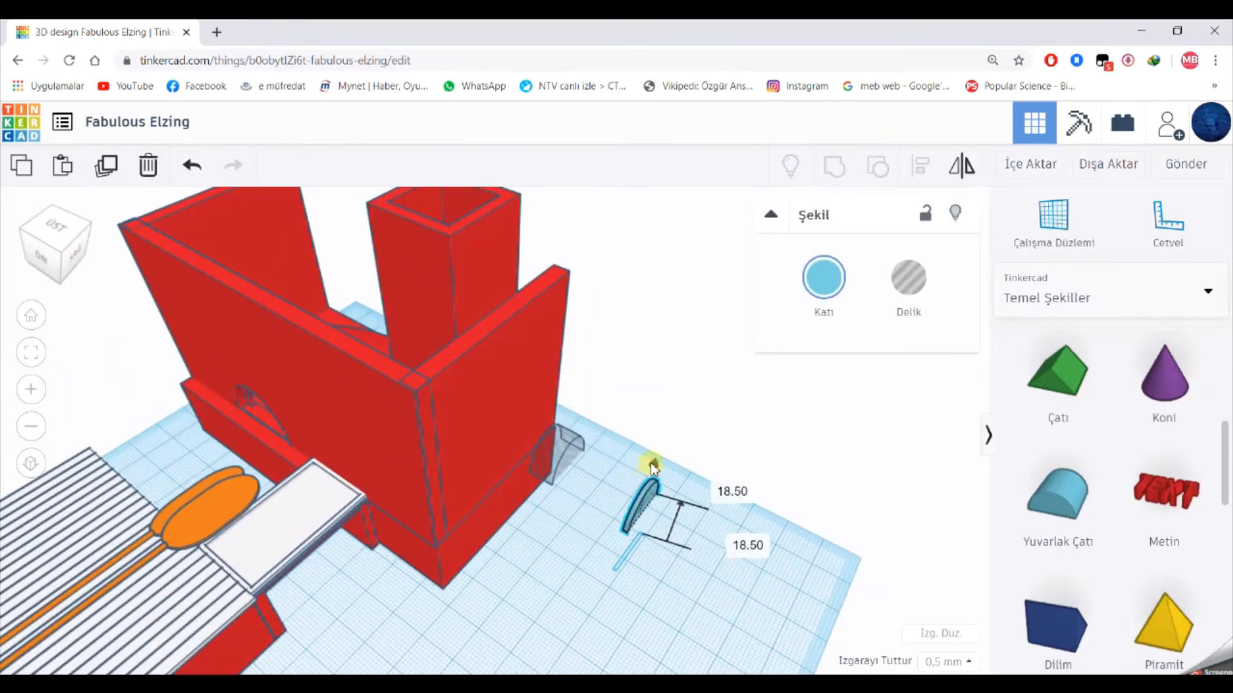
{"action": "right_click_drag", "start_coordinate": [560, 538], "coordinate": [645, 530]}
{"action": "key", "text": "shift+Left"}
{"action": "key", "text": "shift+Left"}
{"action": "key", "text": "shift+Left"}
{"action": "key", "text": "shift+Left"}
{"action": "left_click_drag", "start_coordinate": [631, 363], "coordinate": [562, 433]}
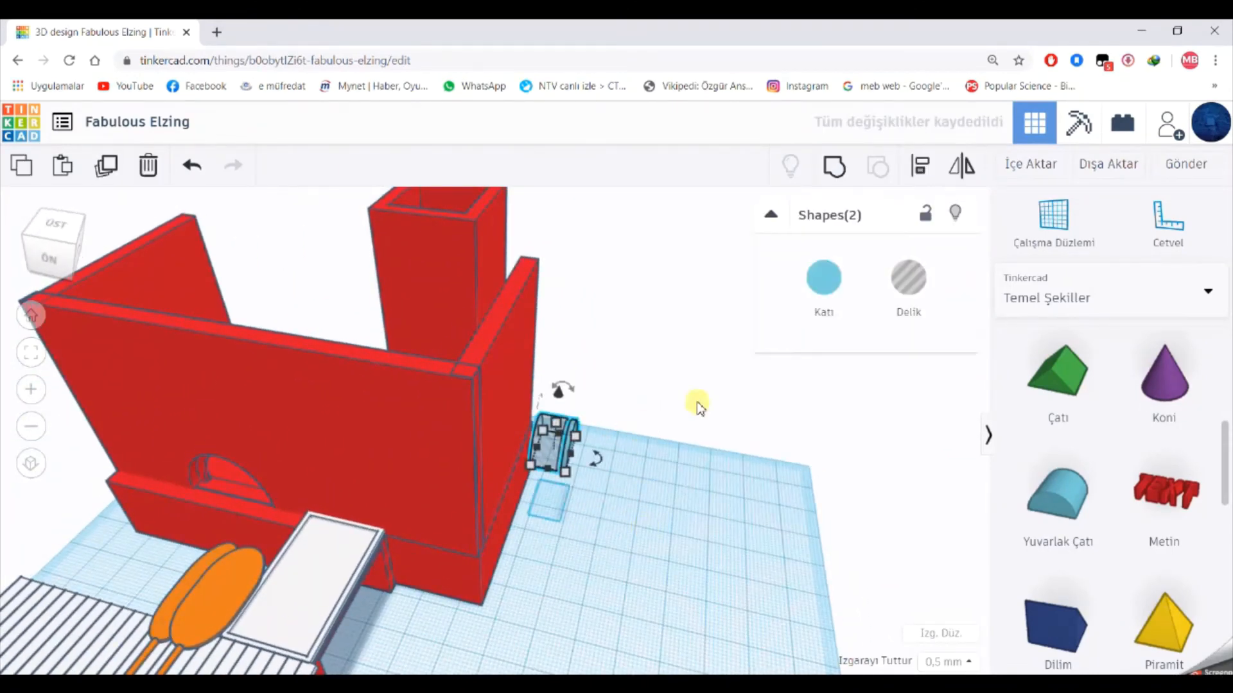
Position the round hole and the thin panel on the side wall around the upper edge of the base.
{"action": "right_click_drag", "start_coordinate": [698, 406], "coordinate": [441, 399]}
{"action": "right_click_drag", "start_coordinate": [514, 443], "coordinate": [521, 577]}
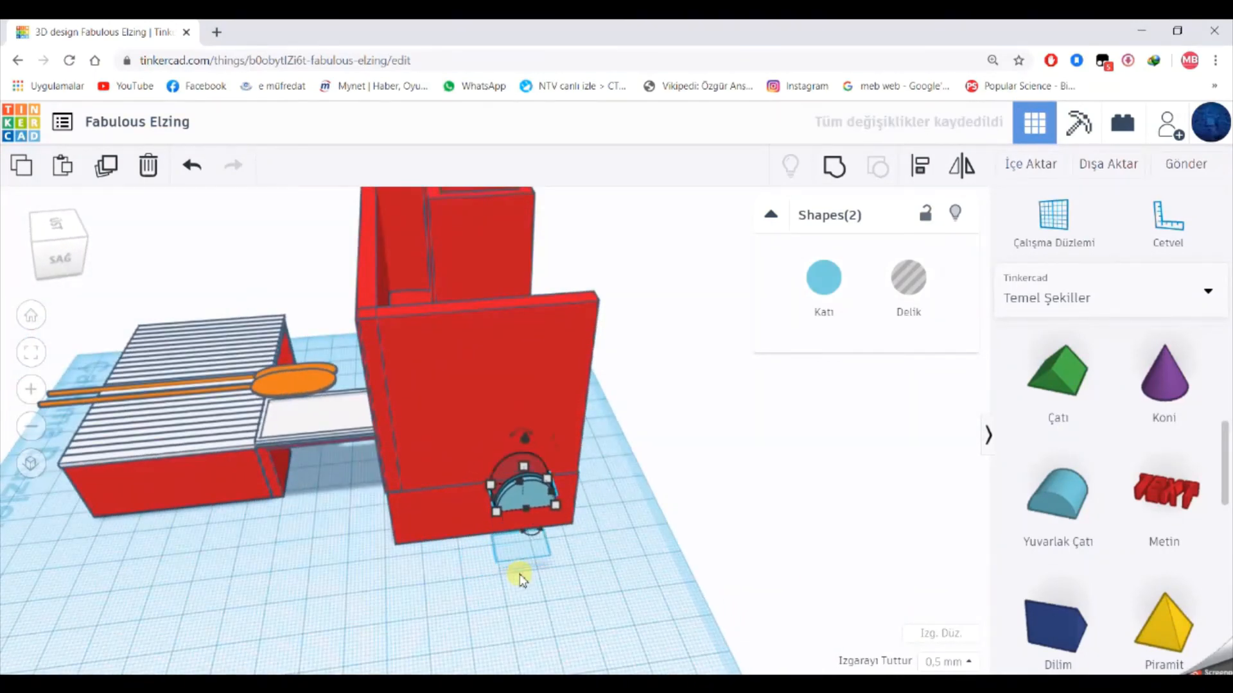
{"action": "left_click", "coordinate": [520, 577]}
{"action": "right_click_drag", "start_coordinate": [520, 578], "coordinate": [749, 545]}
{"action": "left_click", "coordinate": [511, 456]}
{"action": "left_click_drag", "start_coordinate": [627, 476], "coordinate": [591, 543]}
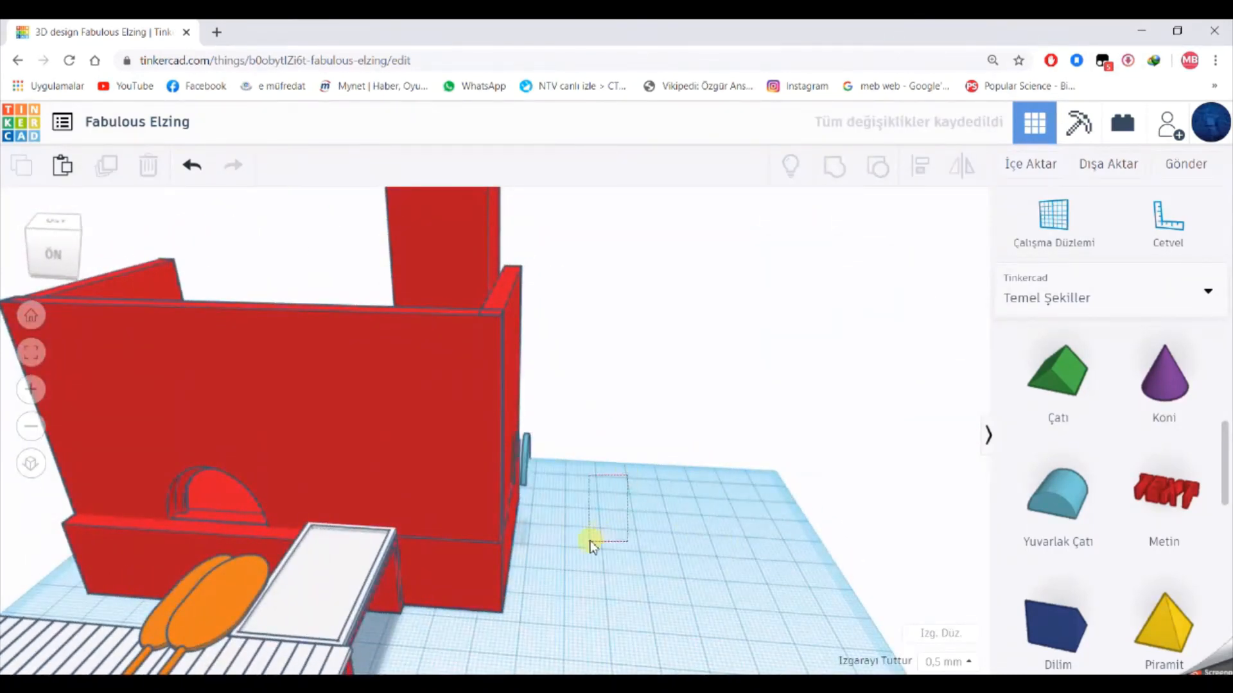
Move the thin panel clear of the wall and group the round hole with the side wall to cut an arched opening.
{"action": "left_click", "coordinate": [526, 455]}
{"action": "left_click", "coordinate": [545, 457]}
{"action": "right_click_drag", "start_coordinate": [546, 457], "coordinate": [548, 424]}
{"action": "left_click_drag", "start_coordinate": [552, 418], "coordinate": [517, 456]}
{"action": "left_click", "coordinate": [835, 167]}
{"action": "left_click", "coordinate": [625, 498]}
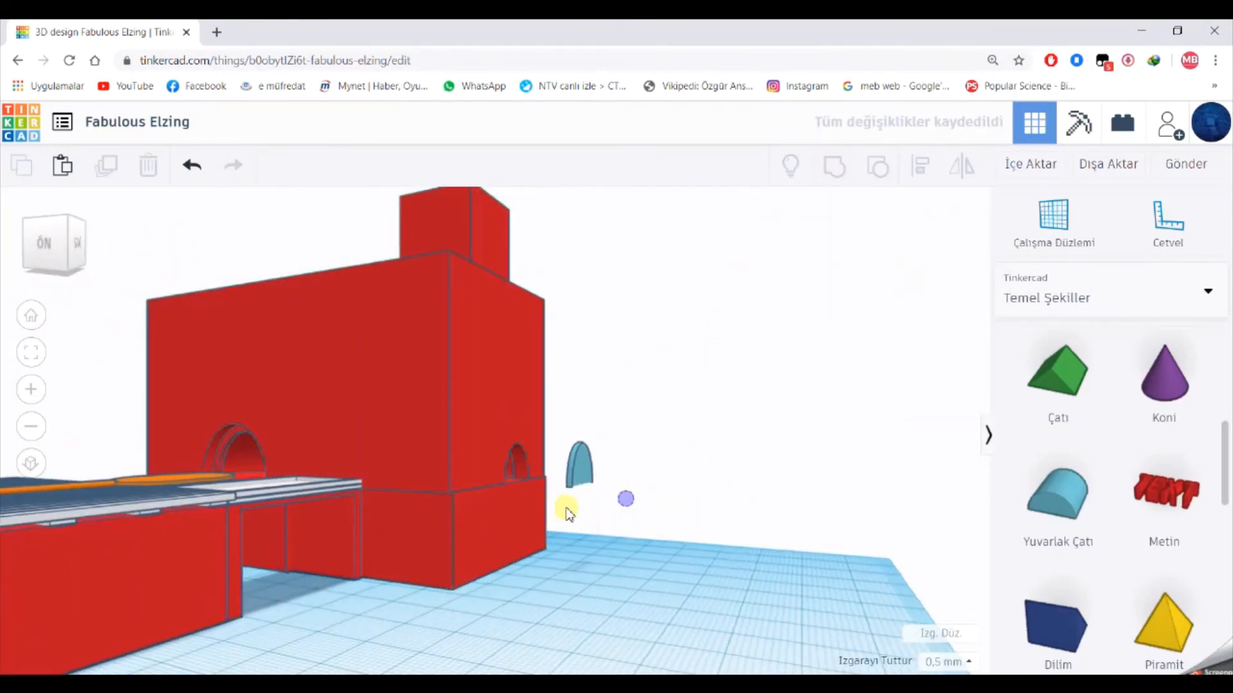
Fit the thin blue panel into the arched opening of the side wall as a door.
{"action": "left_click", "coordinate": [550, 504]}
{"action": "right_click_drag", "start_coordinate": [567, 512], "coordinate": [502, 531]}
{"action": "key", "text": "shift+Left"}
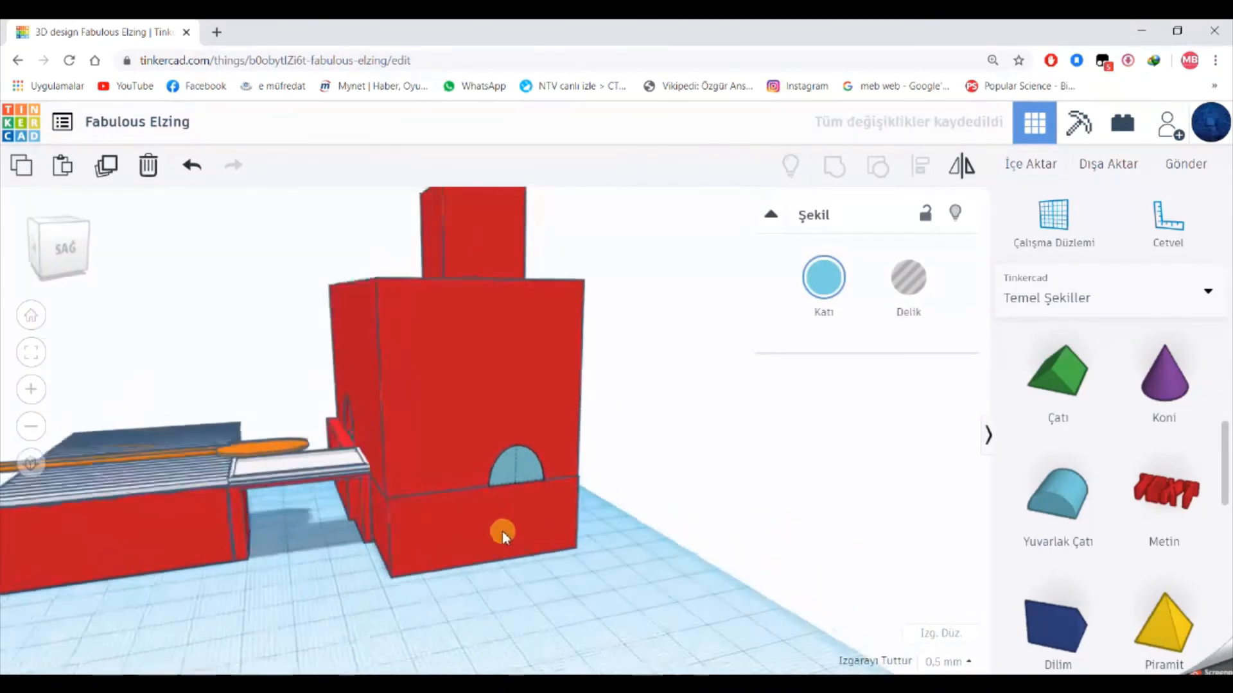
Place a red box on the workplane beside the side wall and shrink its footprint, with one side about 2 mm.
{"action": "scroll", "coordinate": [664, 489], "scroll_direction": "up", "scroll_amount": 4}
{"action": "scroll", "coordinate": [661, 493], "scroll_direction": "up", "scroll_amount": 2}
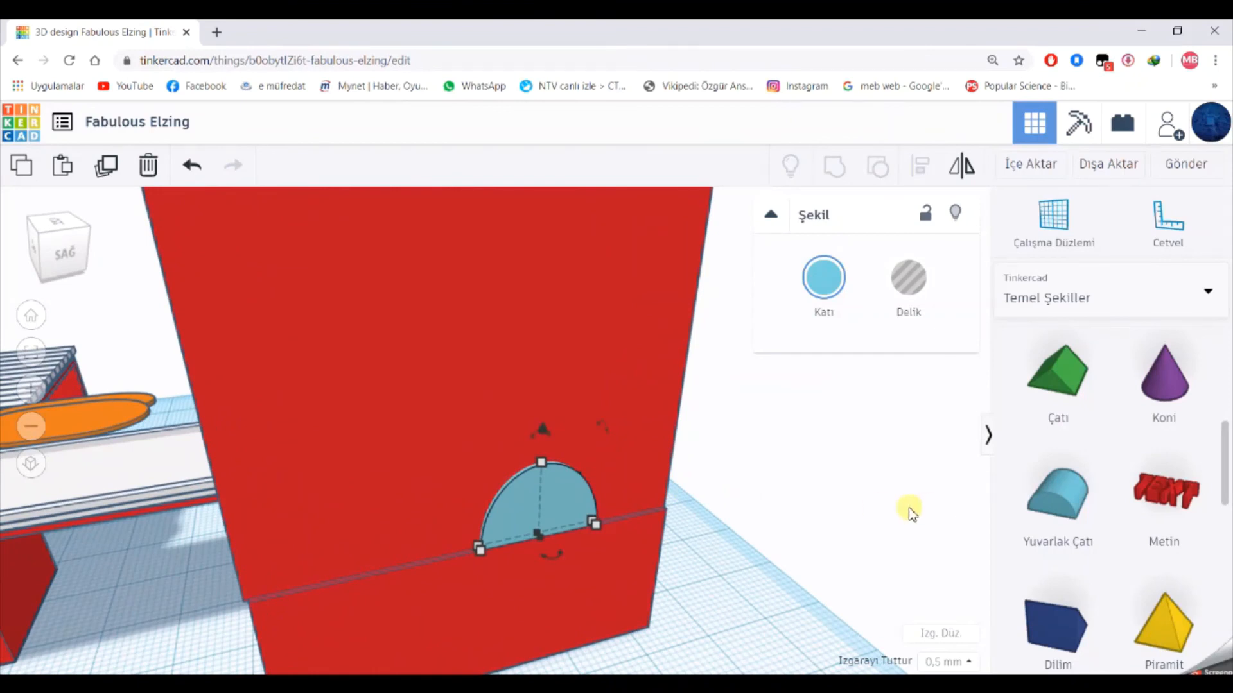
{"action": "scroll", "coordinate": [1073, 472], "scroll_direction": "up", "scroll_amount": 5}
{"action": "left_click_drag", "start_coordinate": [1065, 498], "coordinate": [736, 642]}
{"action": "scroll", "coordinate": [732, 641], "scroll_direction": "down", "scroll_amount": 3}
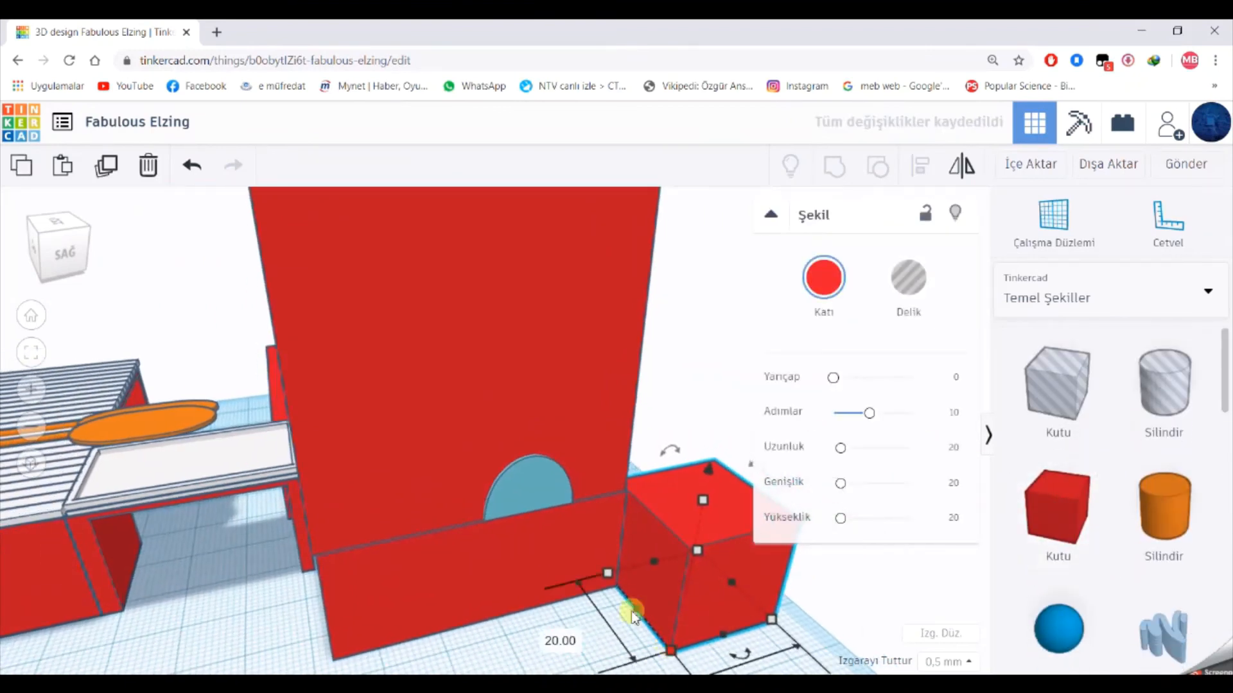
{"action": "left_click_drag", "start_coordinate": [611, 576], "coordinate": [676, 651]}
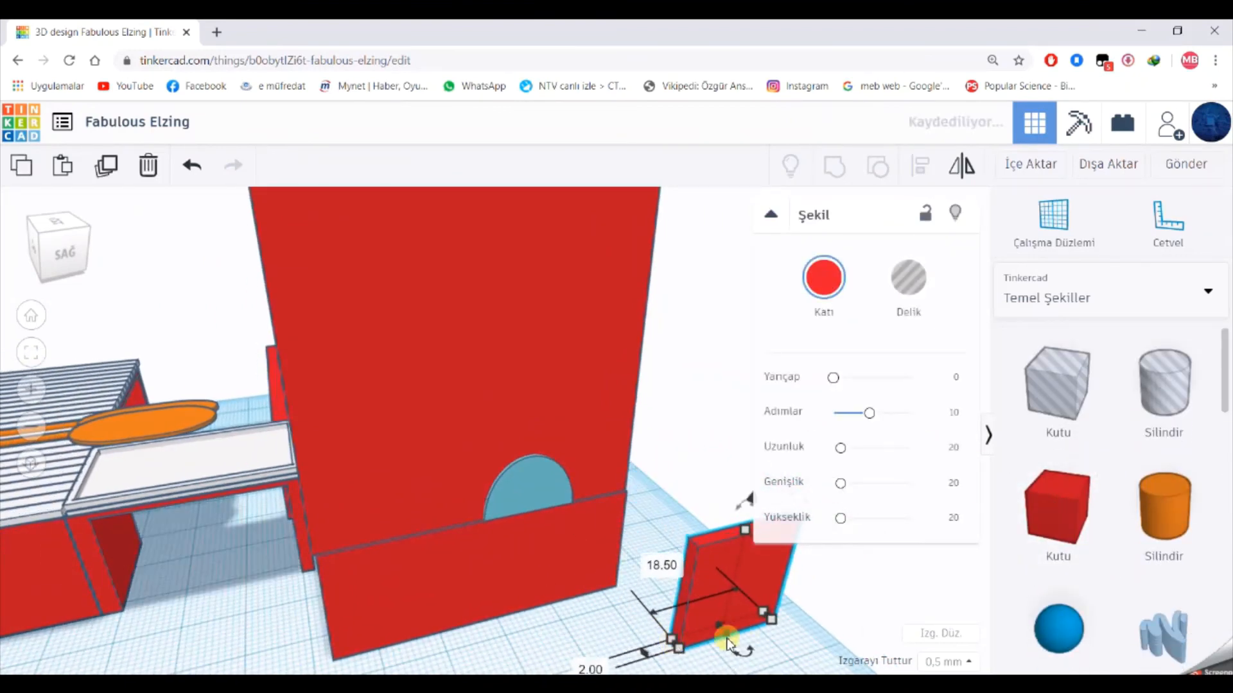
{"action": "left_click_drag", "start_coordinate": [770, 620], "coordinate": [688, 639]}
Reduce the small red box's height to about 5.5 mm and lift it to the level of the arched door.
{"action": "left_click", "coordinate": [627, 625]}
{"action": "right_click_drag", "start_coordinate": [627, 625], "coordinate": [706, 573]}
{"action": "left_click", "coordinate": [706, 569]}
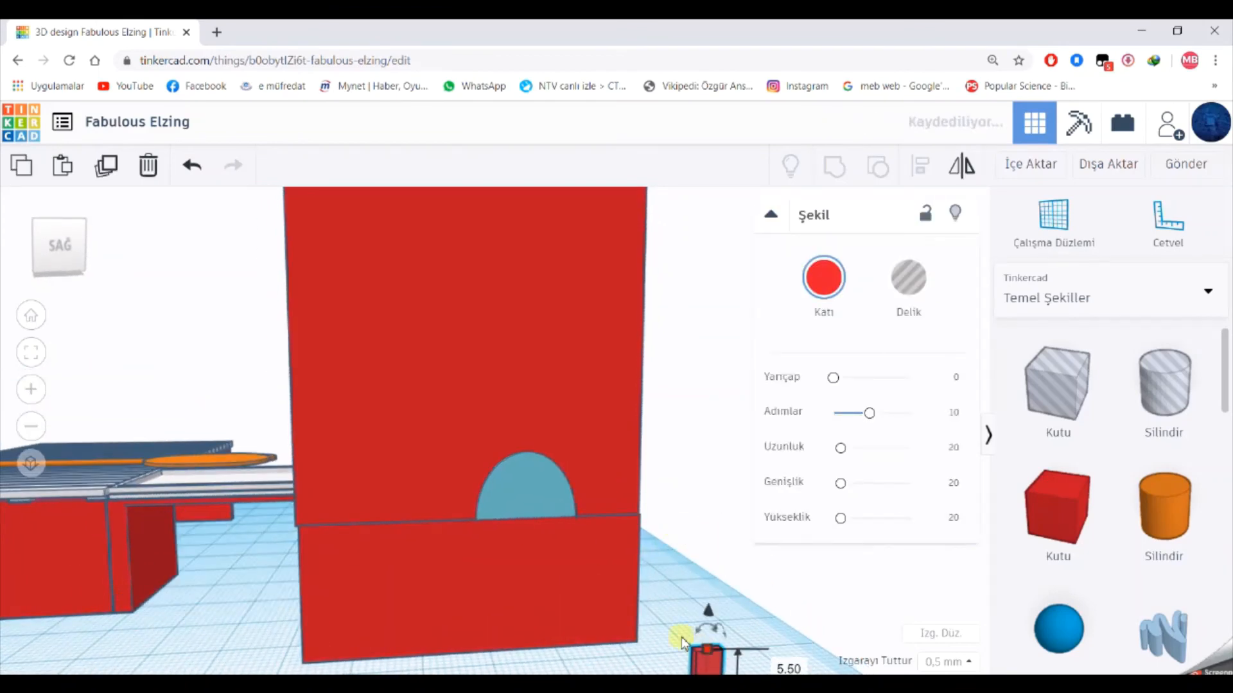
{"action": "scroll", "coordinate": [703, 571], "scroll_direction": "down", "scroll_amount": 3}
{"action": "scroll", "coordinate": [656, 592], "scroll_direction": "up", "scroll_amount": 3}
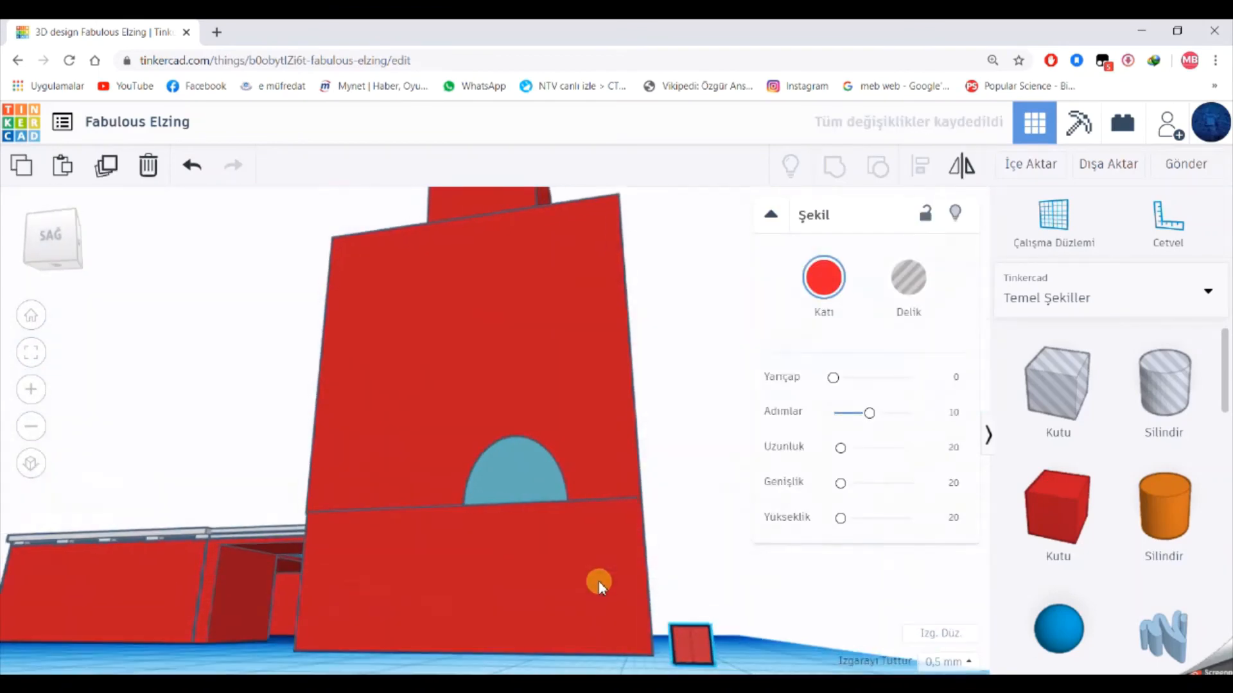
{"action": "right_click_drag", "start_coordinate": [640, 653], "coordinate": [806, 673]}
{"action": "left_click", "coordinate": [680, 614]}
{"action": "scroll", "coordinate": [681, 616], "scroll_direction": "up", "scroll_amount": 2}
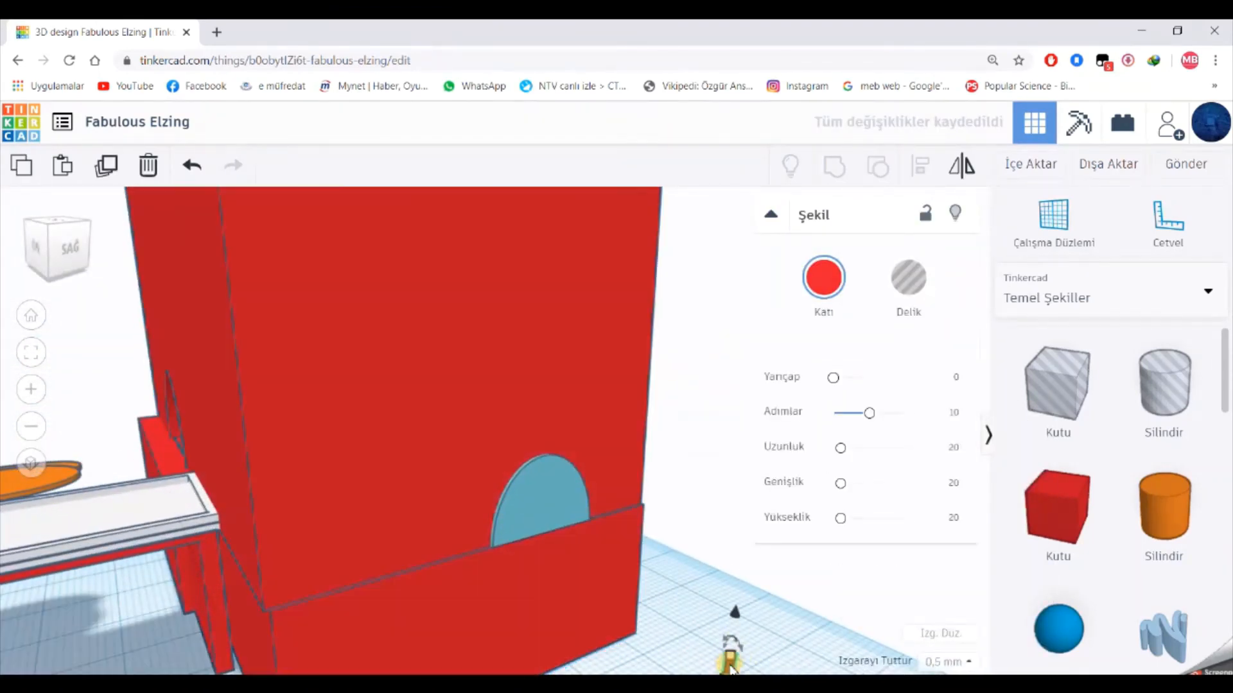
{"action": "left_click_drag", "start_coordinate": [735, 614], "coordinate": [735, 526]}
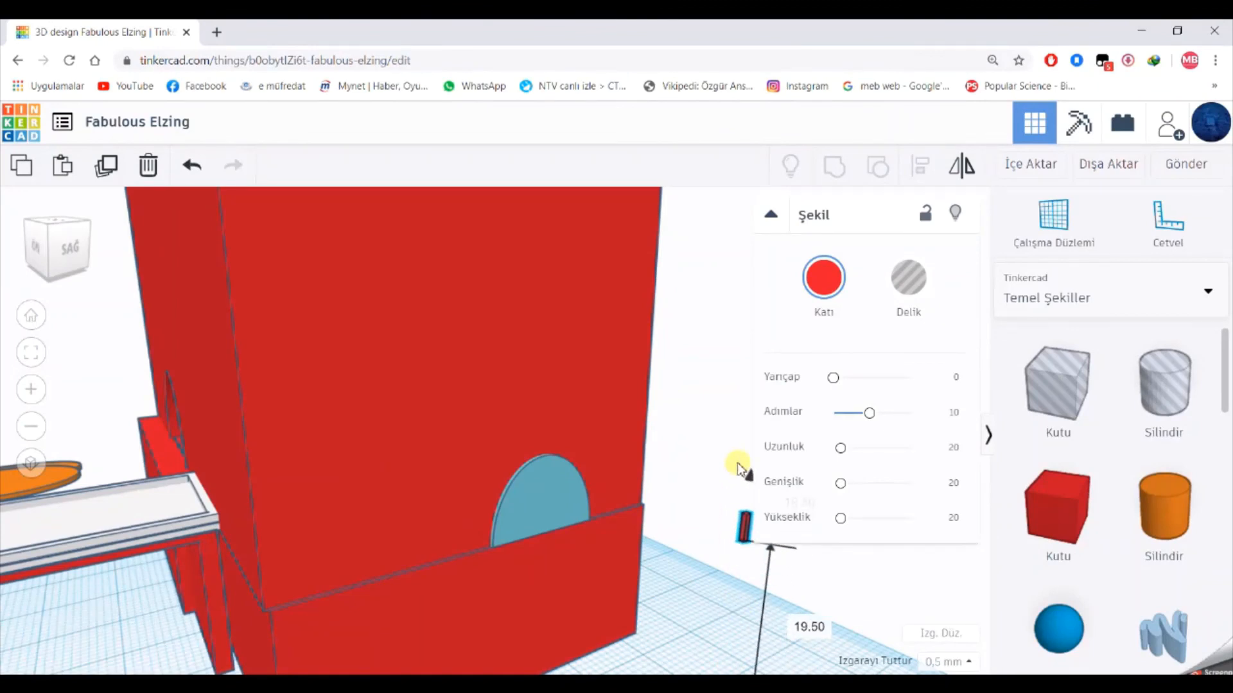
{"action": "left_click_drag", "start_coordinate": [740, 455], "coordinate": [743, 443]}
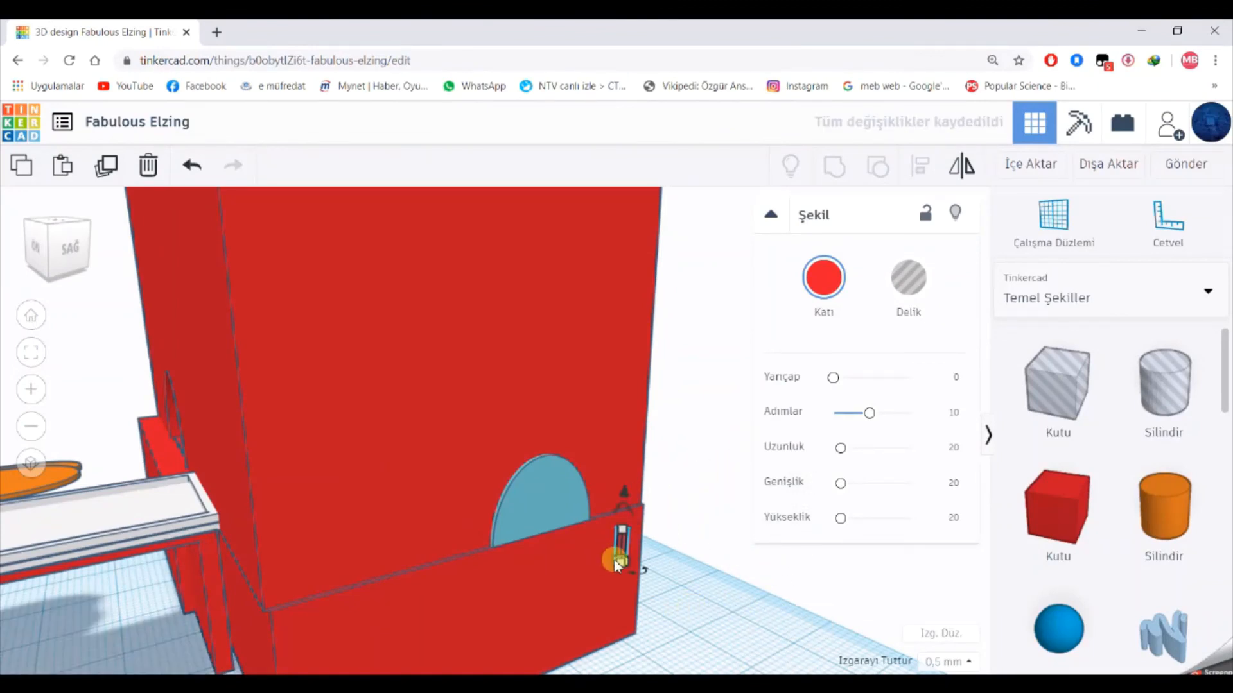
Thin the small red bar to 0.5 by 0.5 mm and add a crosswise copy 1 mm long.
{"action": "left_click", "coordinate": [615, 561]}
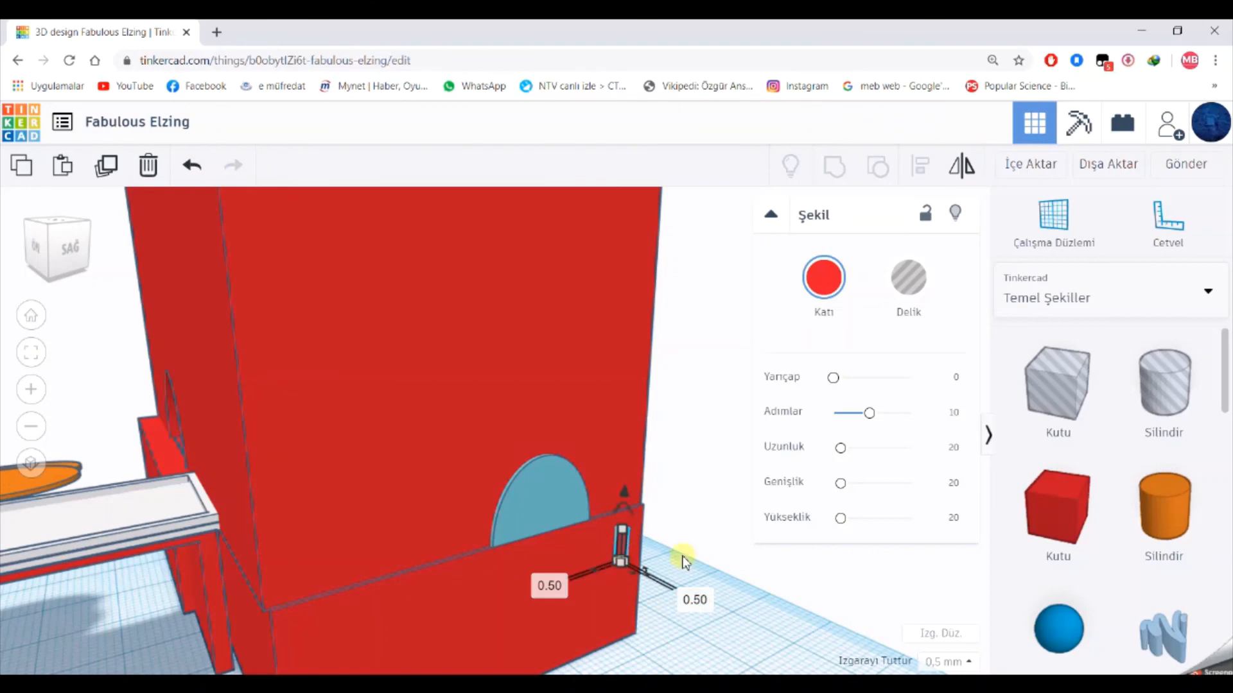
{"action": "right_click_drag", "start_coordinate": [684, 561], "coordinate": [642, 536]}
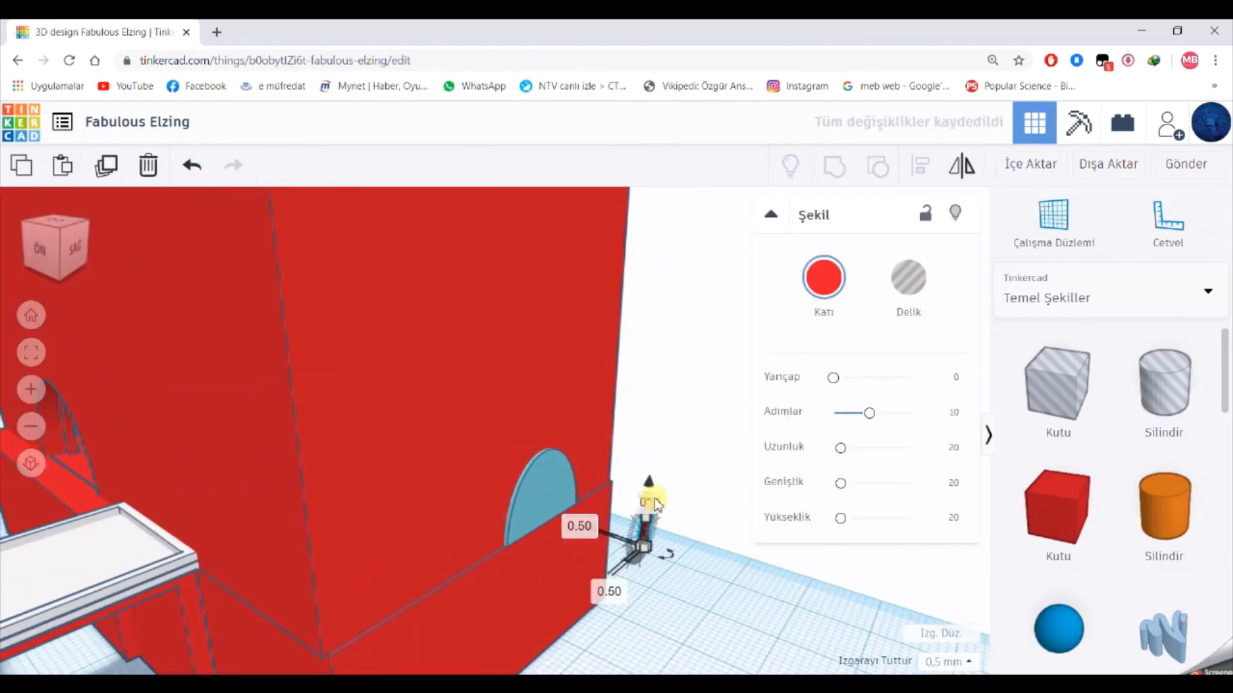
{"action": "scroll", "coordinate": [655, 505], "scroll_direction": "up", "scroll_amount": 2}
{"action": "left_click_drag", "start_coordinate": [766, 568], "coordinate": [766, 568]}
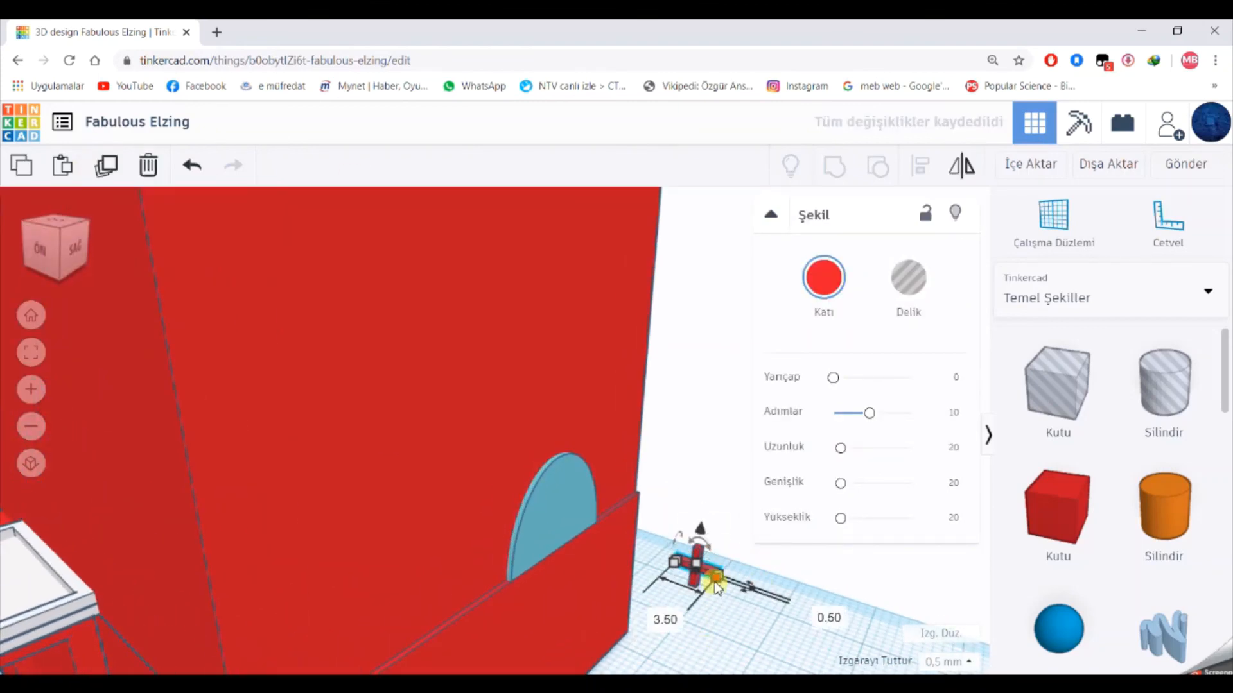
{"action": "type", "text": "1"}
{"action": "key", "text": "Return"}
{"action": "left_click", "coordinate": [689, 614]}
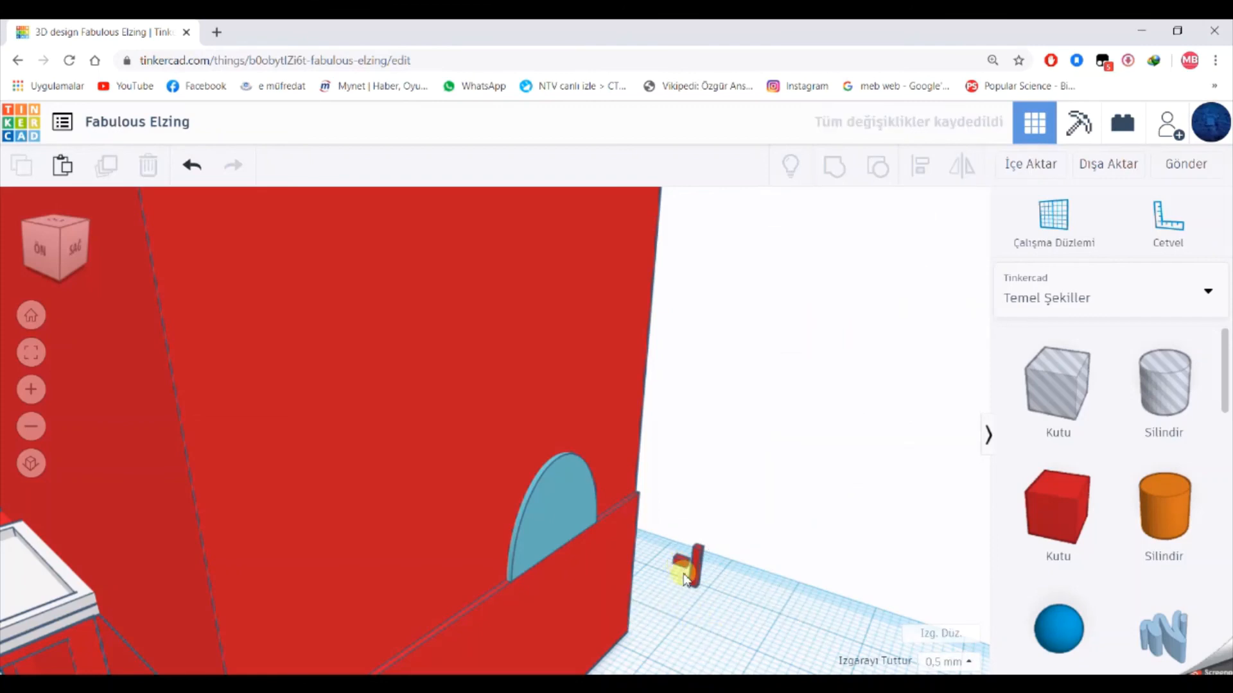
Align the short crosspiece with the upper end of the upright bar.
{"action": "left_click", "coordinate": [678, 565]}
{"action": "right_click_drag", "start_coordinate": [678, 564], "coordinate": [690, 479]}
{"action": "left_click_drag", "start_coordinate": [696, 495], "coordinate": [724, 550]}
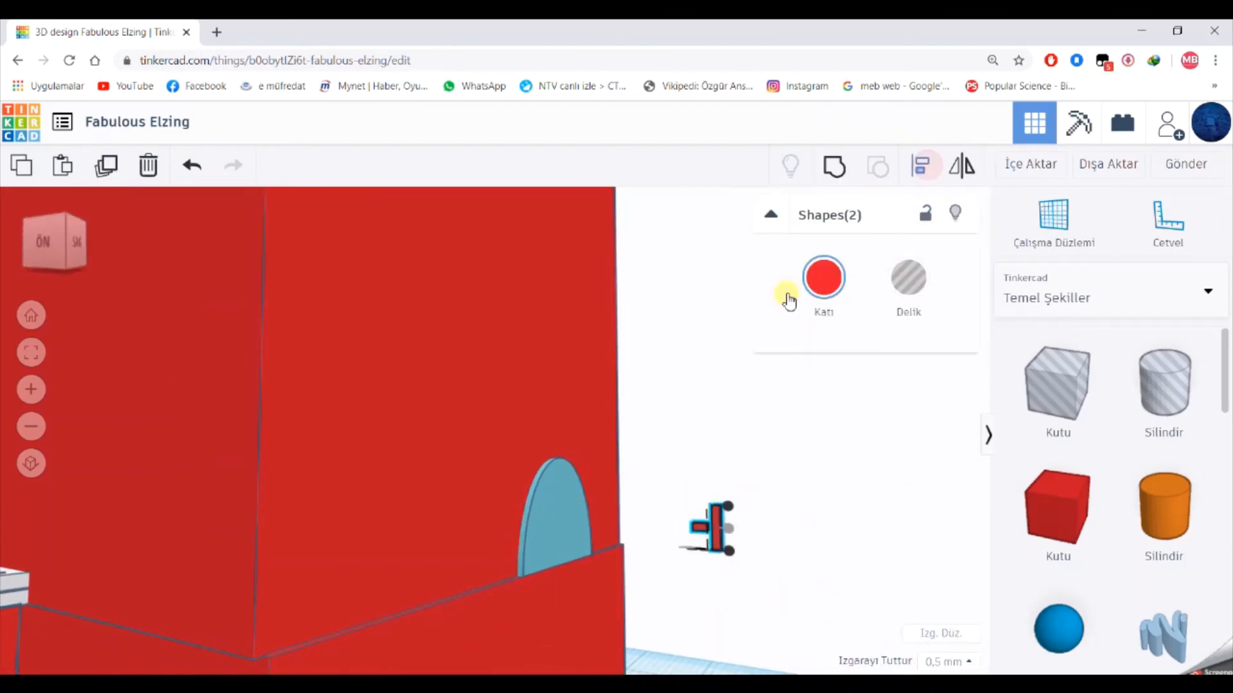
{"action": "left_click", "coordinate": [776, 525]}
{"action": "left_click", "coordinate": [720, 533]}
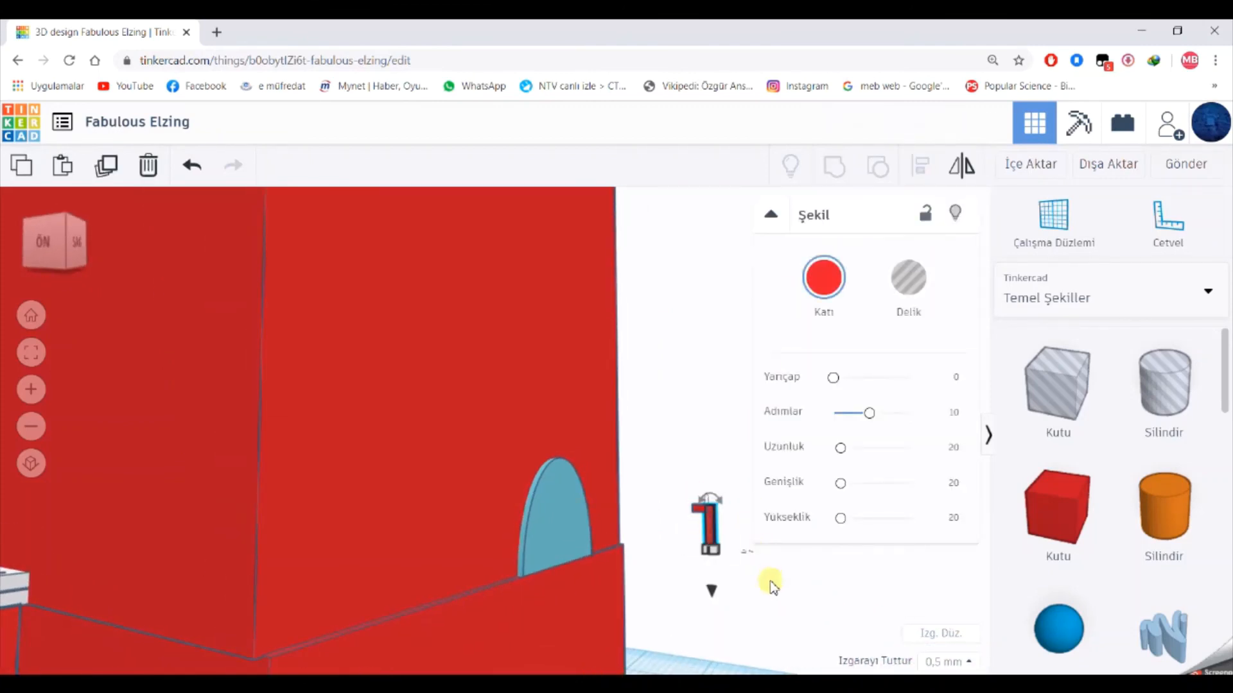
Duplicate the short crosspiece at the bar's lower end and group the three pieces into a handle.
{"action": "left_click", "coordinate": [698, 514]}
{"action": "left_click", "coordinate": [109, 168]}
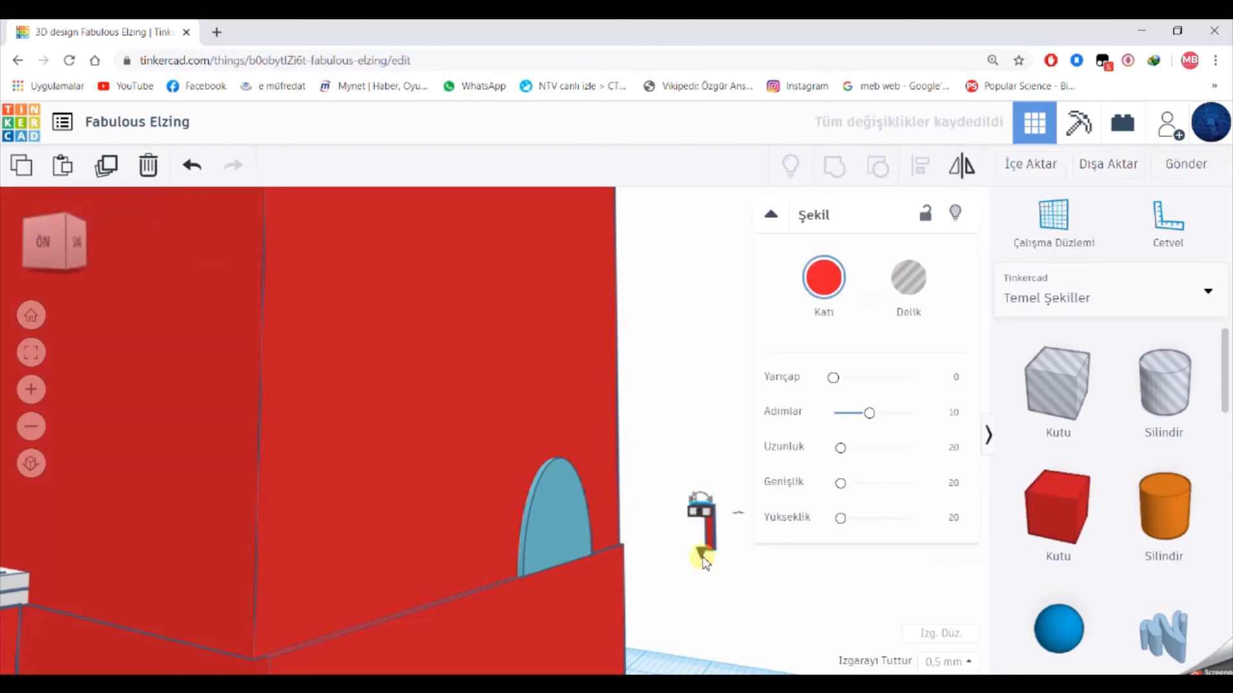
{"action": "left_click_drag", "start_coordinate": [688, 486], "coordinate": [722, 560]}
{"action": "left_click", "coordinate": [835, 166]}
{"action": "left_click", "coordinate": [776, 391]}
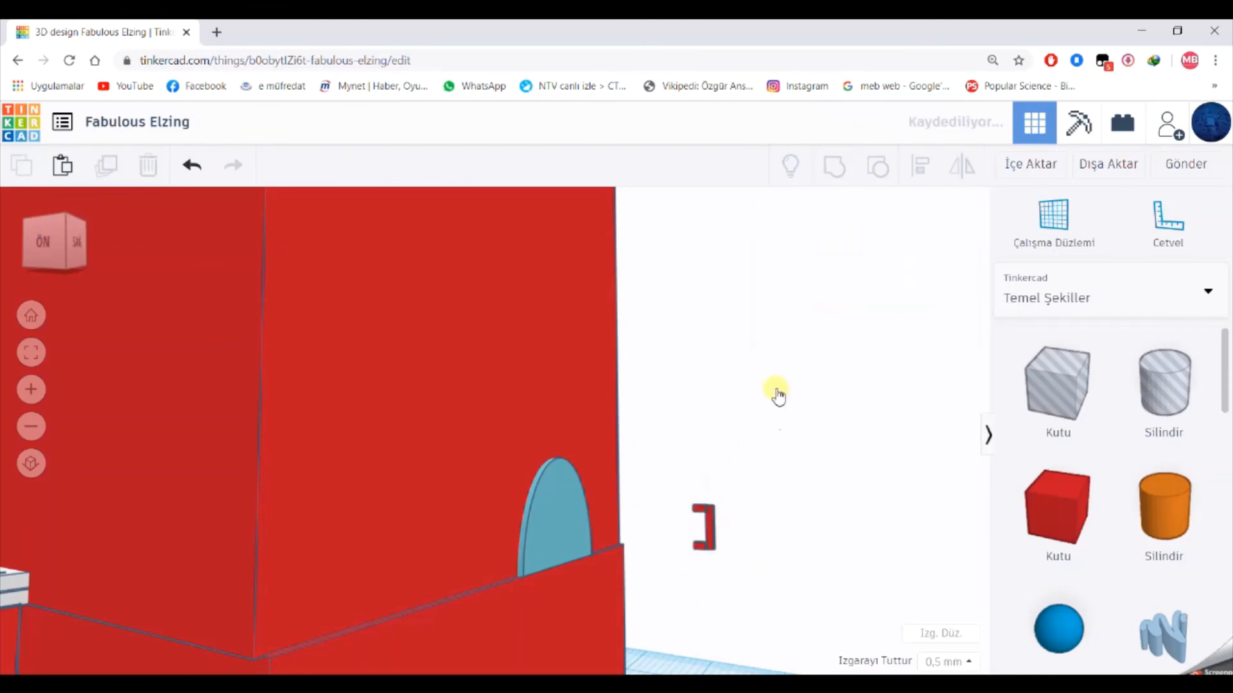
Move the grouped handle onto the outer face of the blue arched door.
{"action": "left_click", "coordinate": [711, 525]}
{"action": "left_click", "coordinate": [776, 550]}
{"action": "right_click_drag", "start_coordinate": [775, 550], "coordinate": [810, 543]}
{"action": "left_click_drag", "start_coordinate": [712, 527], "coordinate": [582, 523]}
{"action": "right_click_drag", "start_coordinate": [764, 559], "coordinate": [573, 556]}
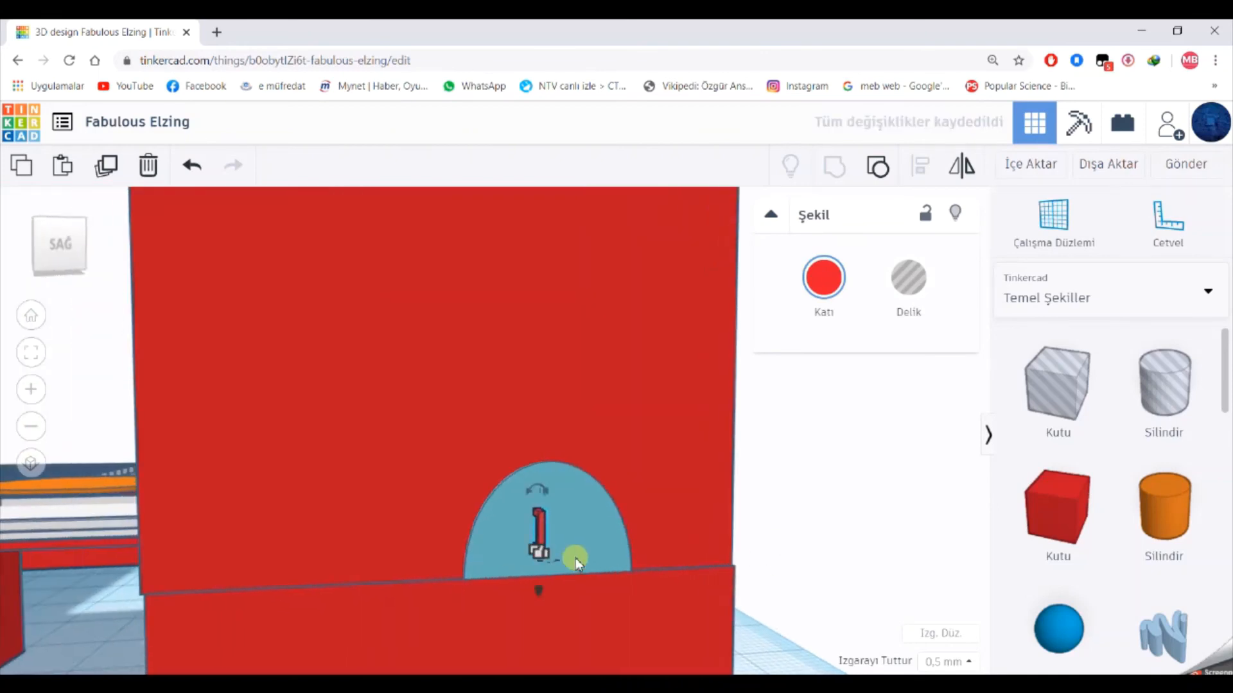
{"action": "right_click_drag", "start_coordinate": [657, 549], "coordinate": [548, 564]}
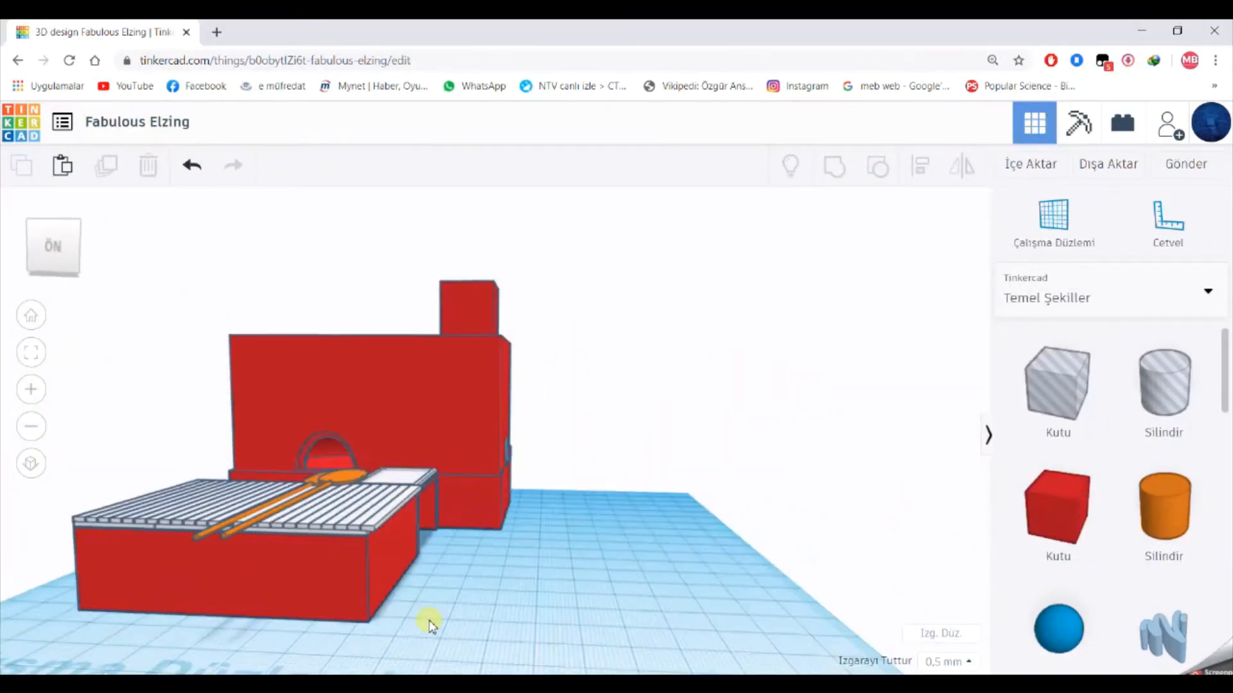
{"action": "scroll", "coordinate": [428, 625], "scroll_direction": "down", "scroll_amount": 5}
{"action": "scroll", "coordinate": [443, 593], "scroll_direction": "up", "scroll_amount": 5}
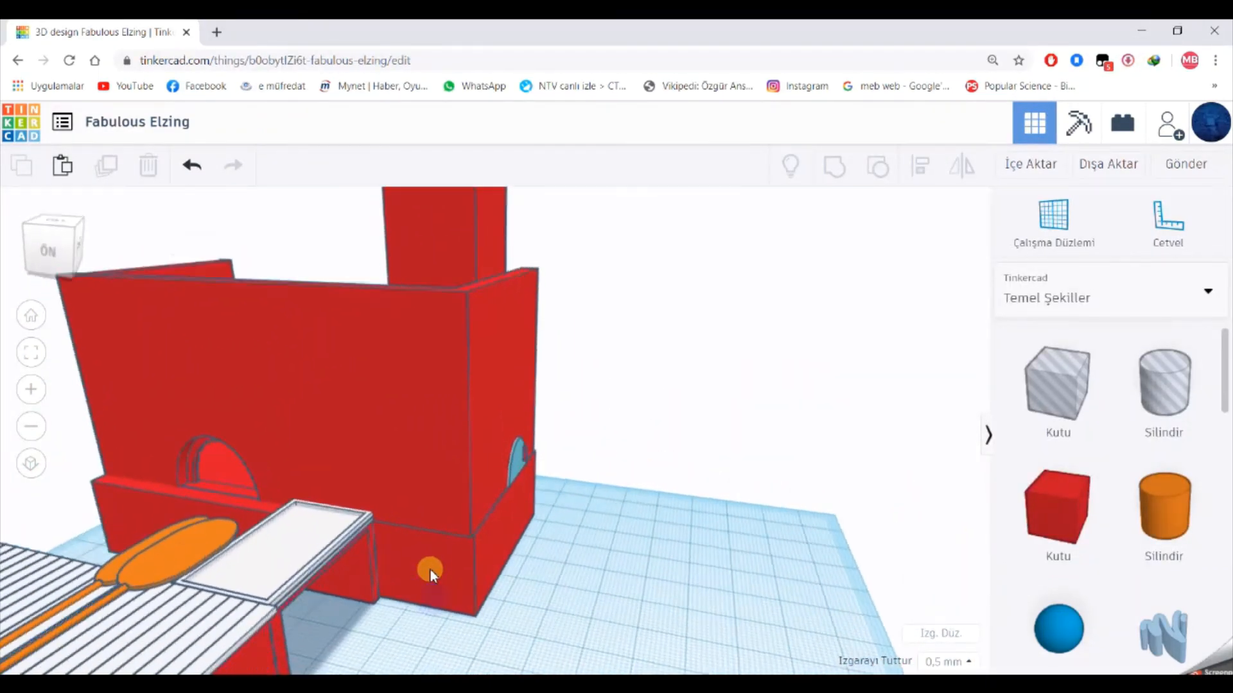